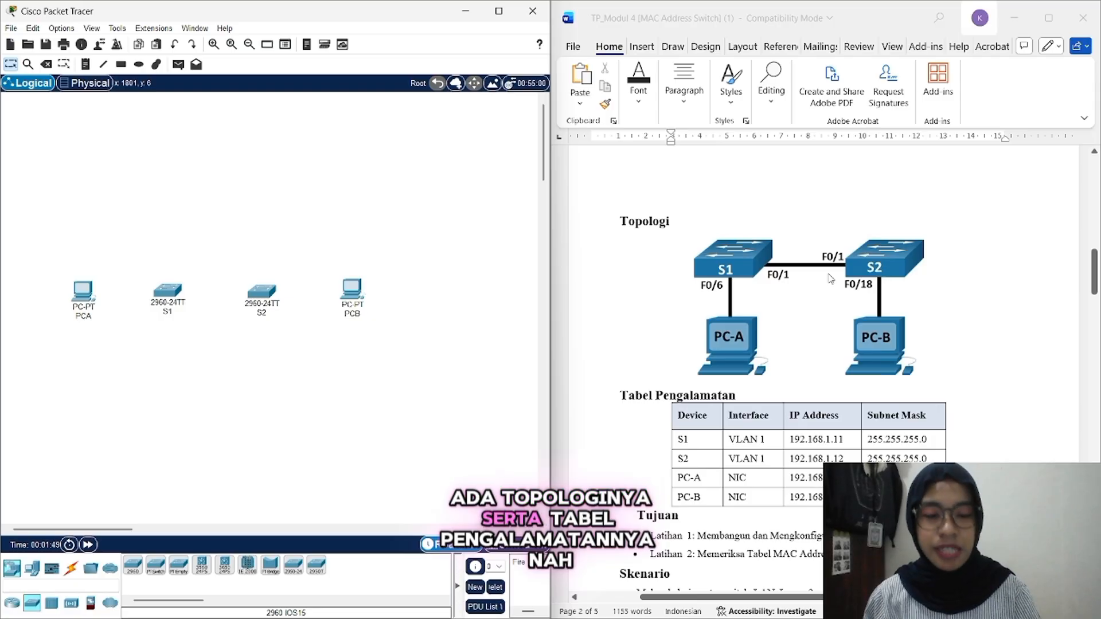
{"action": "scroll", "coordinate": [831, 279], "scroll_direction": "down", "scroll_amount": 5}
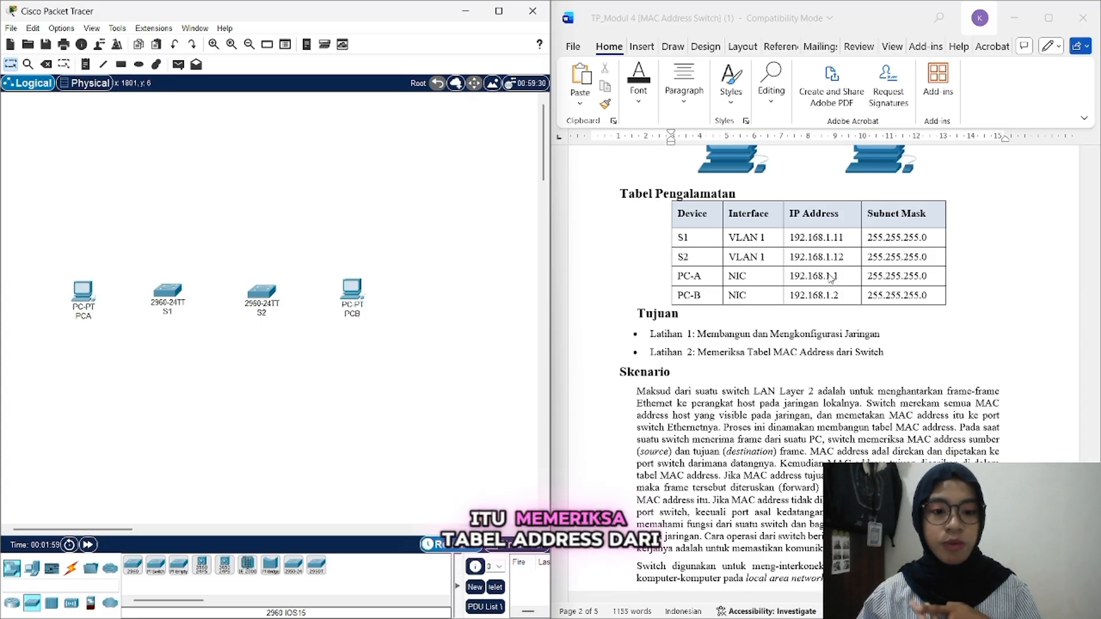
{"action": "scroll", "coordinate": [830, 280], "scroll_direction": "down", "scroll_amount": 5}
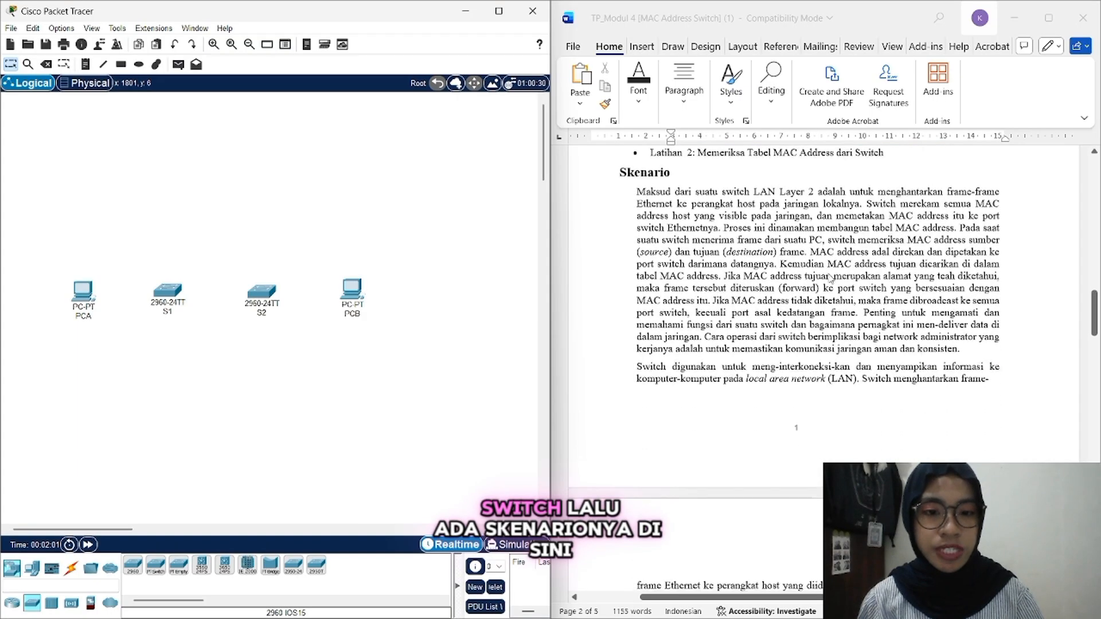
{"action": "scroll", "coordinate": [830, 279], "scroll_direction": "down", "scroll_amount": 10}
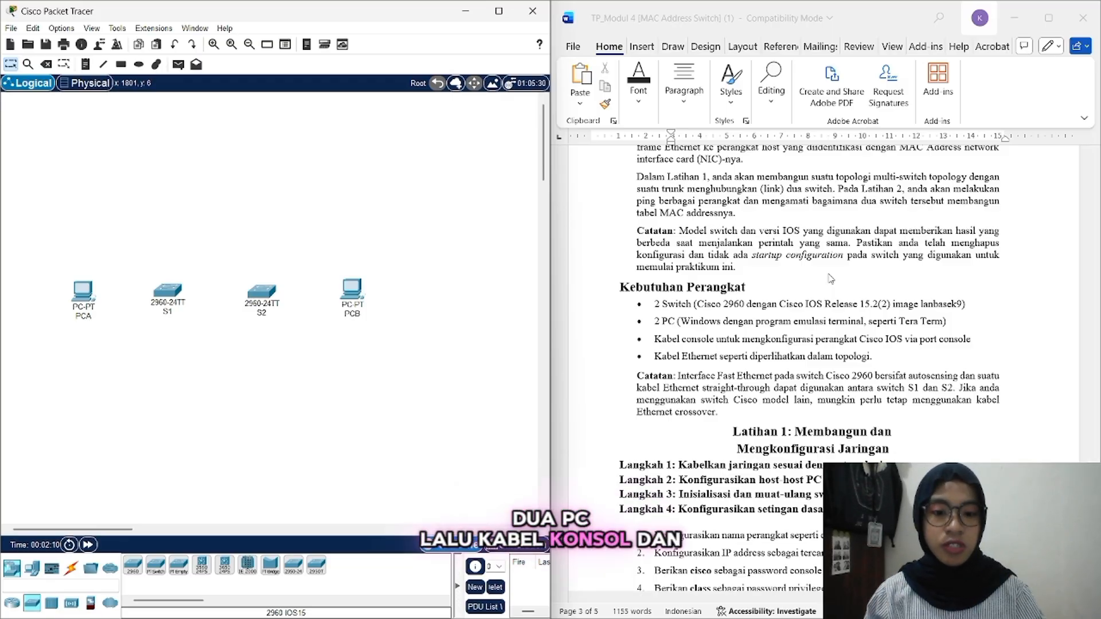
{"action": "scroll", "coordinate": [831, 279], "scroll_direction": "down", "scroll_amount": 5}
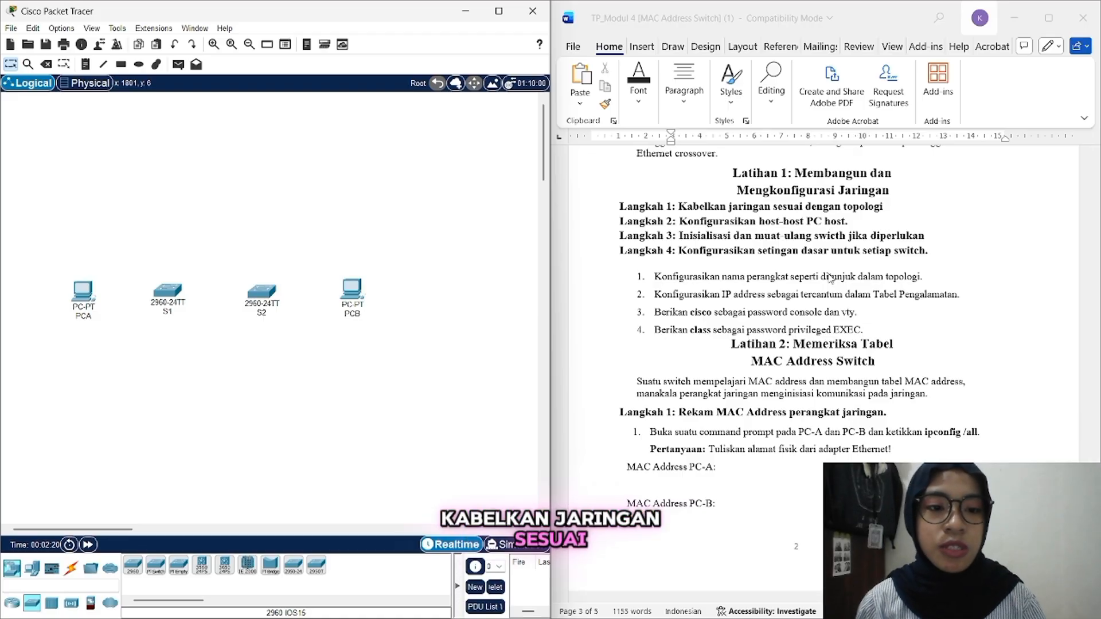
{"action": "scroll", "coordinate": [830, 278], "scroll_direction": "up", "scroll_amount": 8}
{"action": "scroll", "coordinate": [831, 278], "scroll_direction": "up", "scroll_amount": 10}
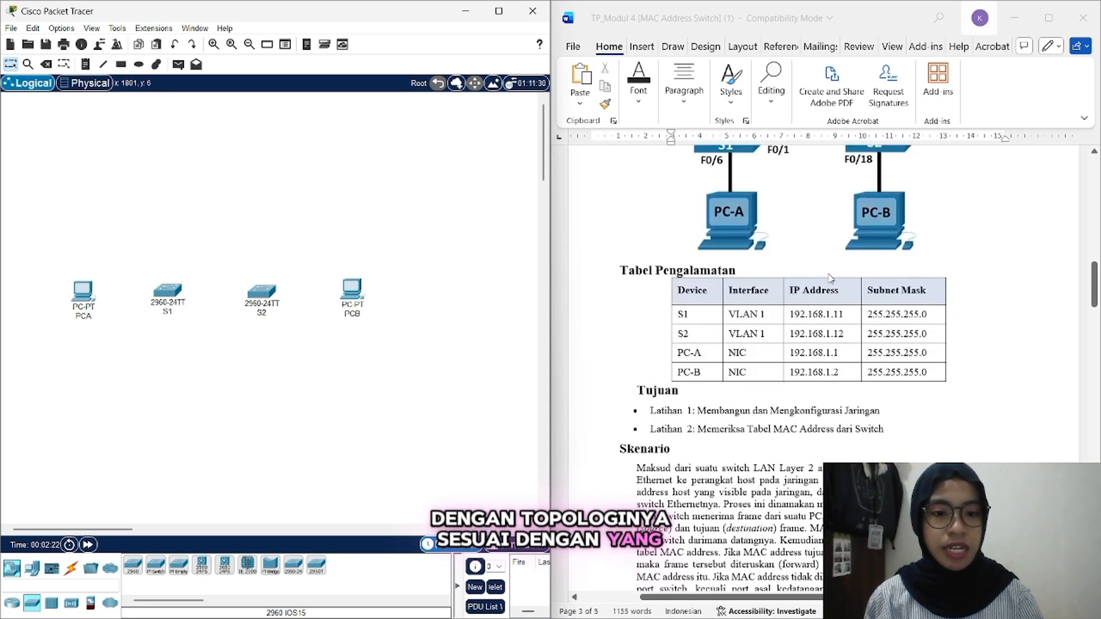
Step: Connect PCA's FastEthernet0 to S1's FastEthernet0/6 with a copper straight-through cable
{"action": "left_click", "coordinate": [71, 569]}
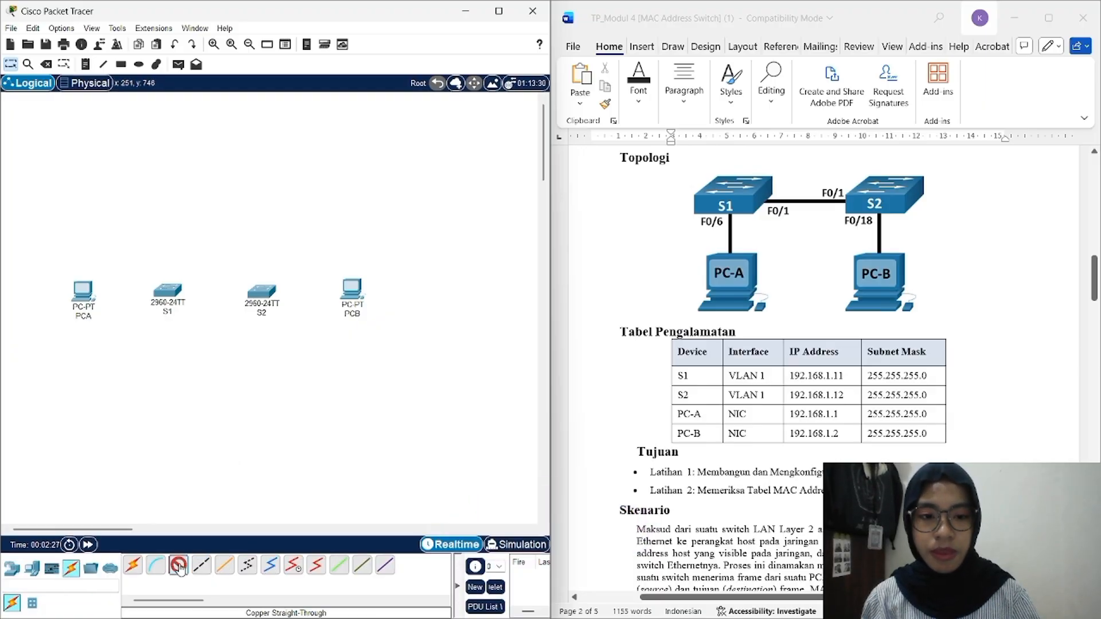
{"action": "left_click", "coordinate": [84, 294]}
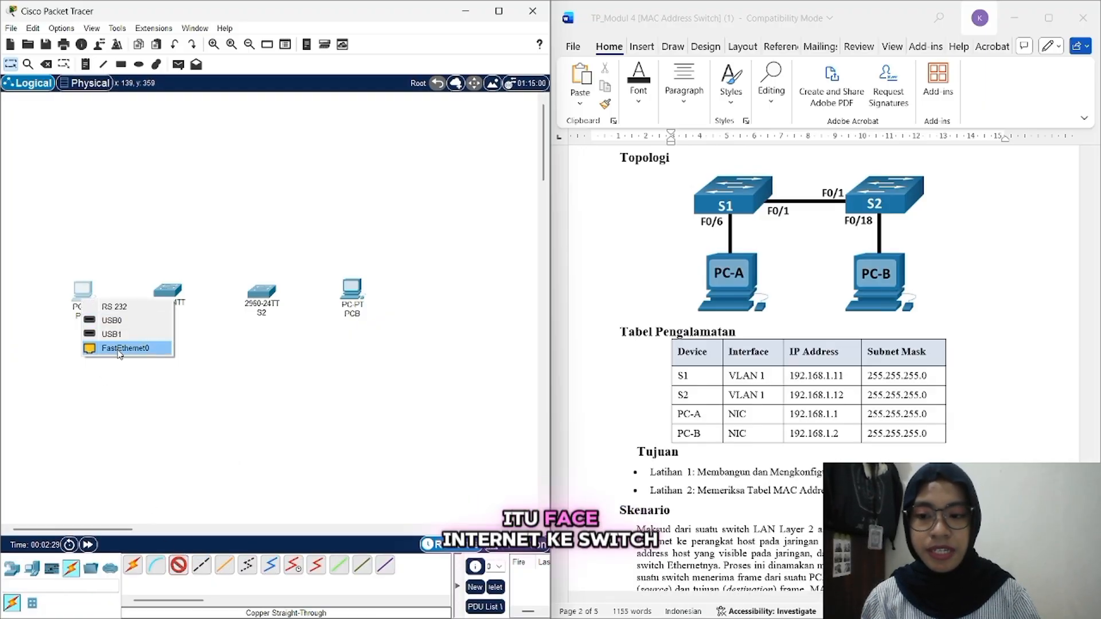
{"action": "left_click", "coordinate": [123, 347]}
{"action": "left_click", "coordinate": [170, 297]}
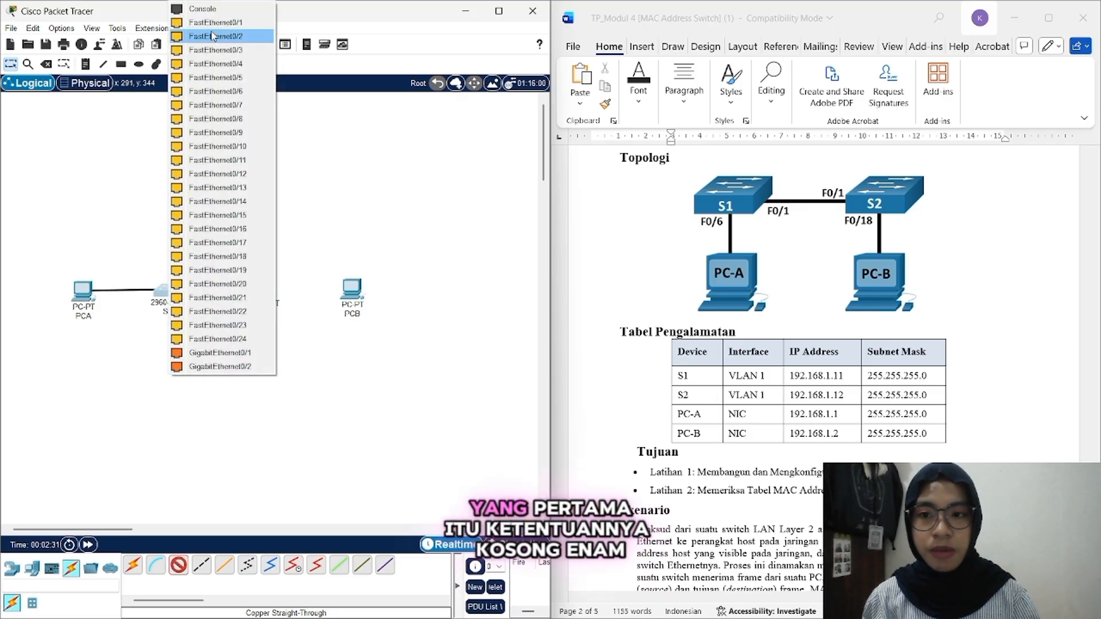
{"action": "left_click", "coordinate": [223, 92]}
Step: Link S1's FastEthernet0/1 to S2's FastEthernet0/1 with a straight-through copper cable
{"action": "left_click", "coordinate": [178, 566]}
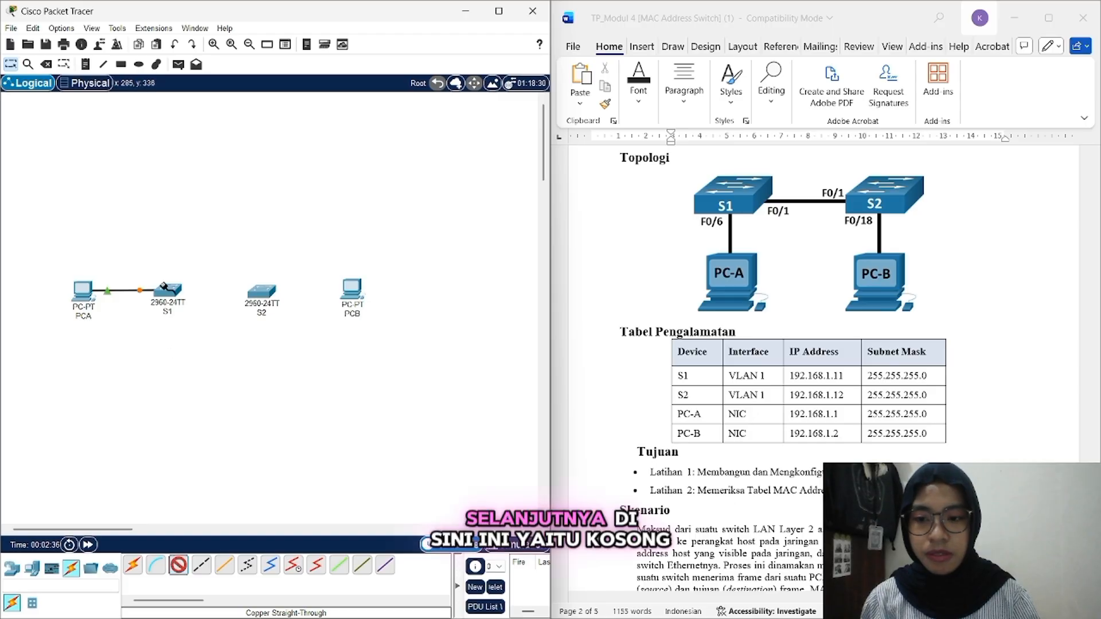
{"action": "left_click", "coordinate": [165, 287]}
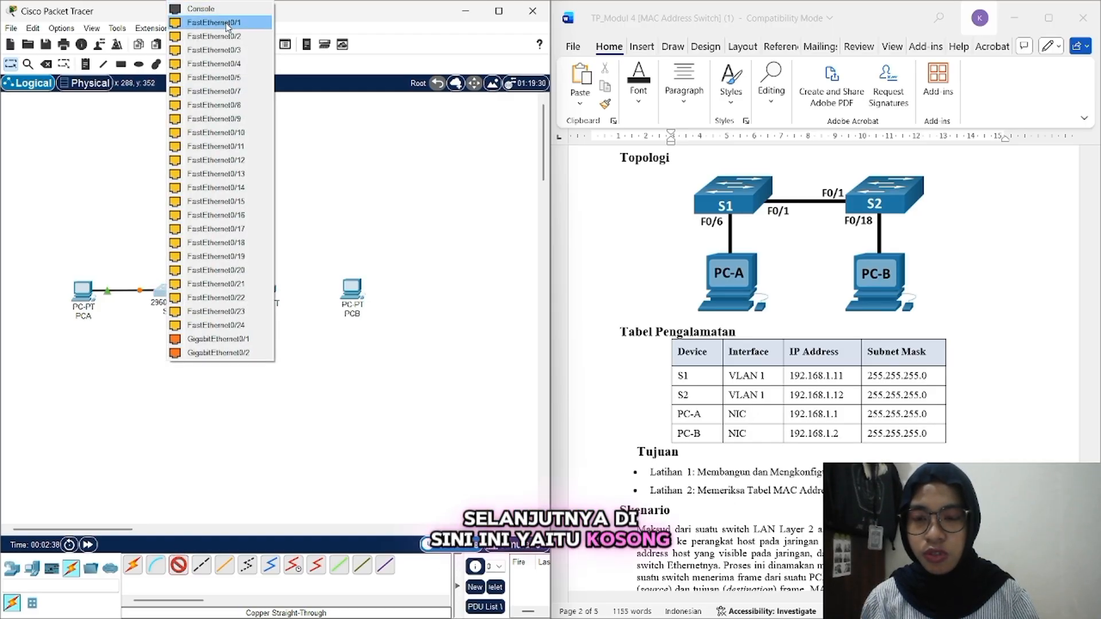
{"action": "left_click", "coordinate": [221, 22]}
{"action": "left_click", "coordinate": [261, 290]}
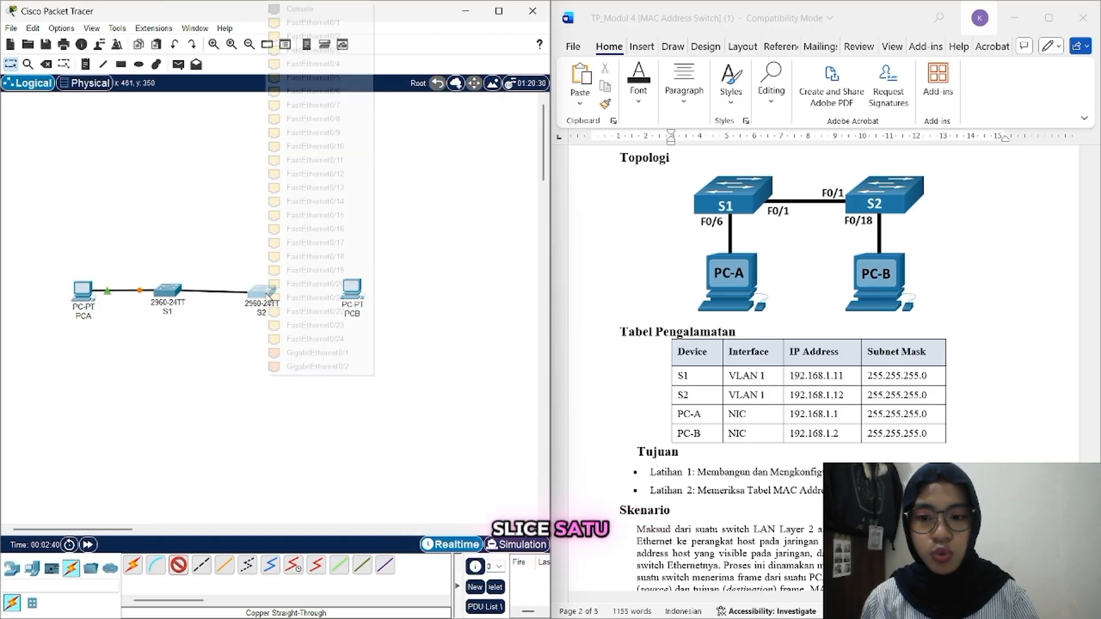
{"action": "left_click", "coordinate": [291, 25]}
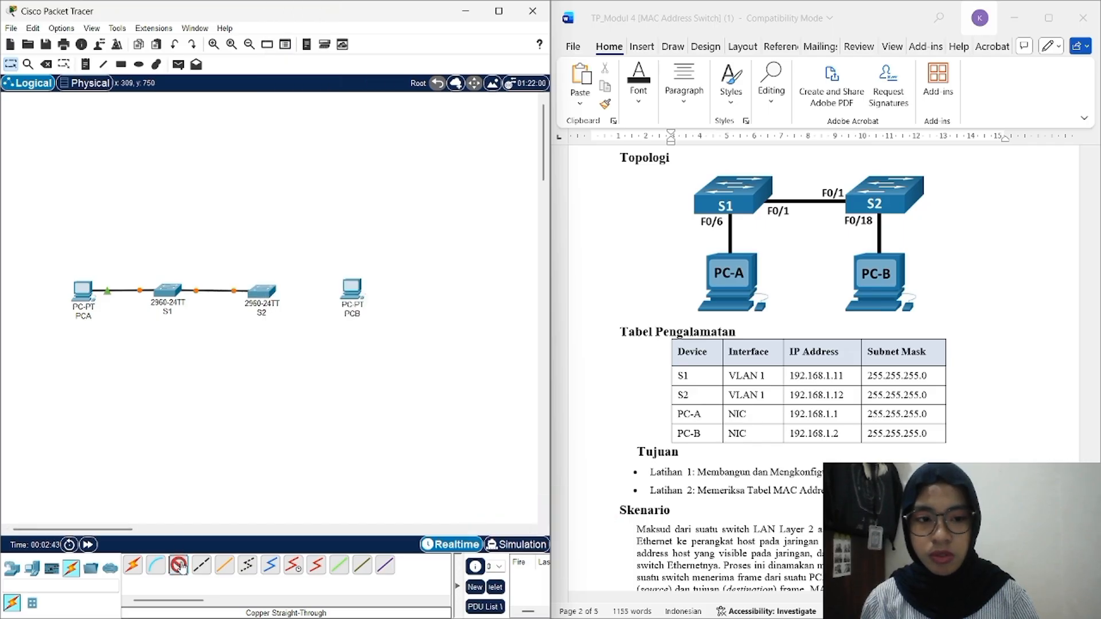
Step: Cable S2's FastEthernet0/18 to PCB's FastEthernet0 with straight-through copper
{"action": "left_click", "coordinate": [262, 291]}
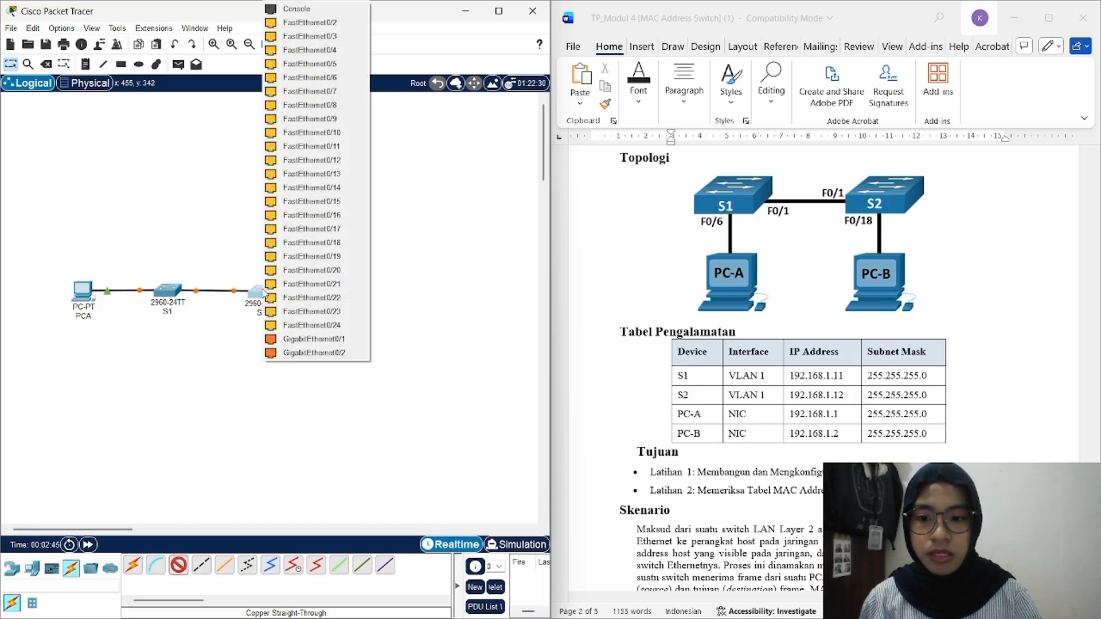
{"action": "left_click", "coordinate": [290, 242]}
{"action": "left_click", "coordinate": [353, 292]}
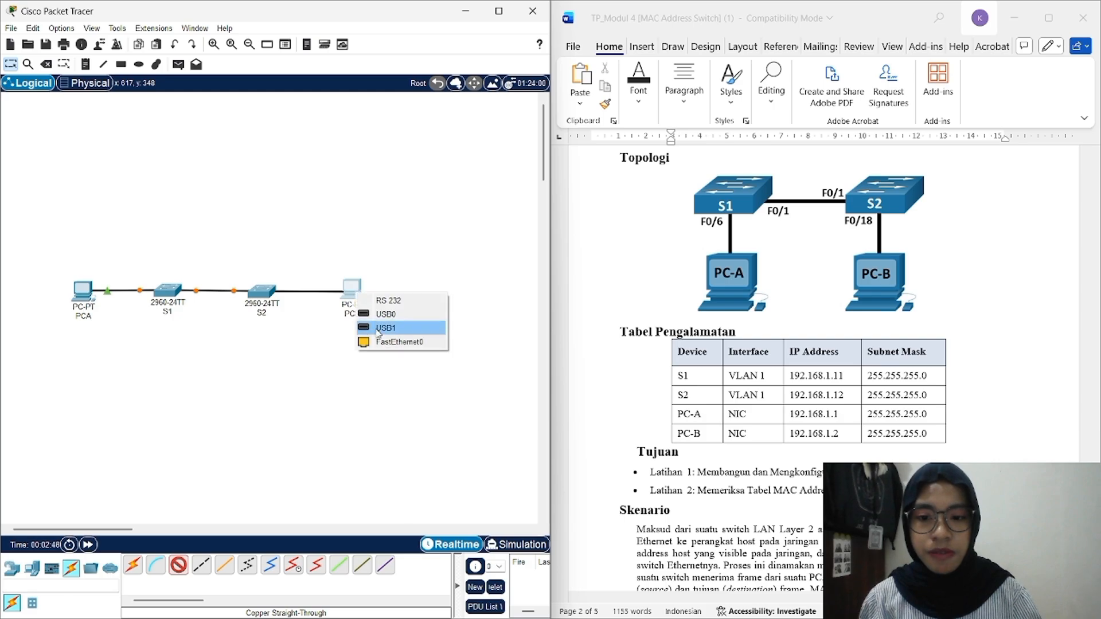
{"action": "left_click", "coordinate": [383, 343]}
{"action": "scroll", "coordinate": [777, 340], "scroll_direction": "down", "scroll_amount": 15}
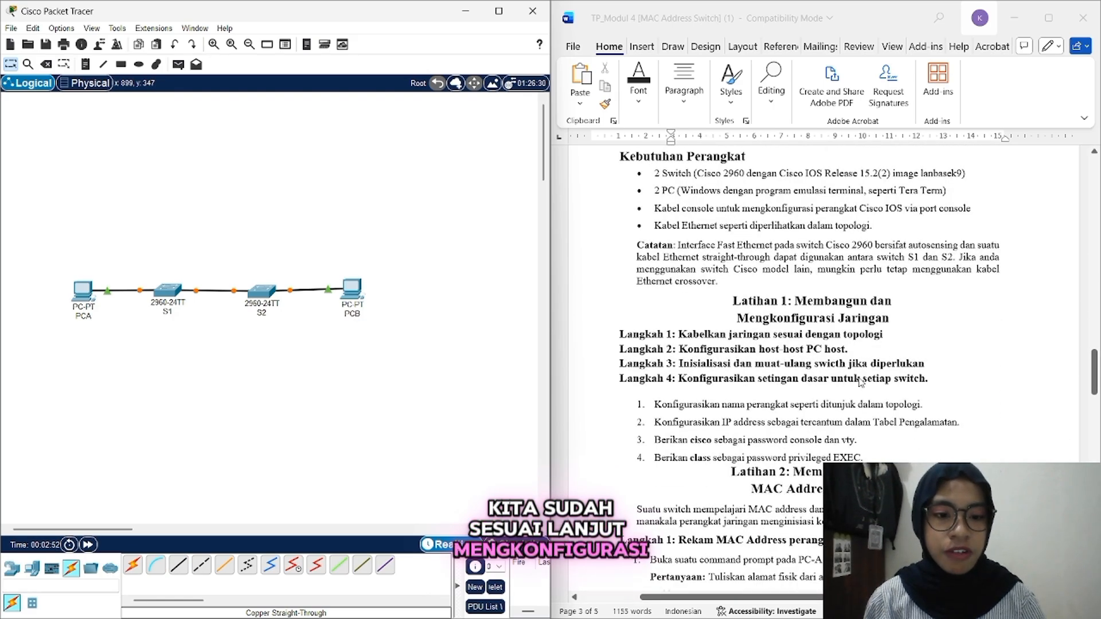
{"action": "scroll", "coordinate": [860, 383], "scroll_direction": "up", "scroll_amount": 10}
{"action": "scroll", "coordinate": [858, 382], "scroll_direction": "up", "scroll_amount": 8}
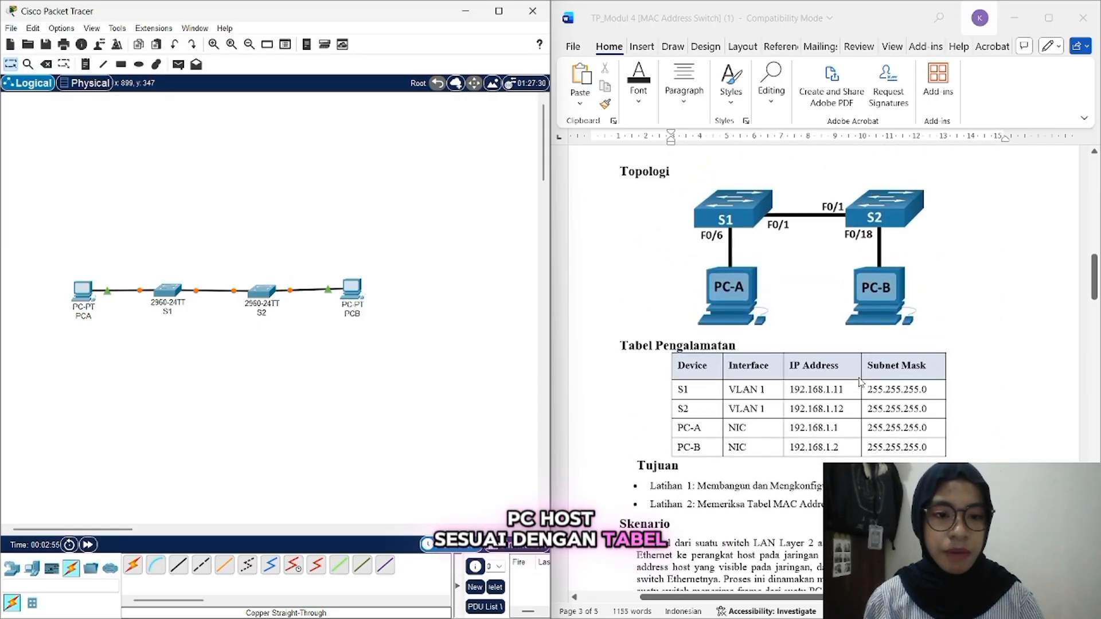
Step: Give PCA a static 192.168.1 address with the auto-filled 255.255.255.0 mask, then close its window
{"action": "left_click", "coordinate": [82, 290]}
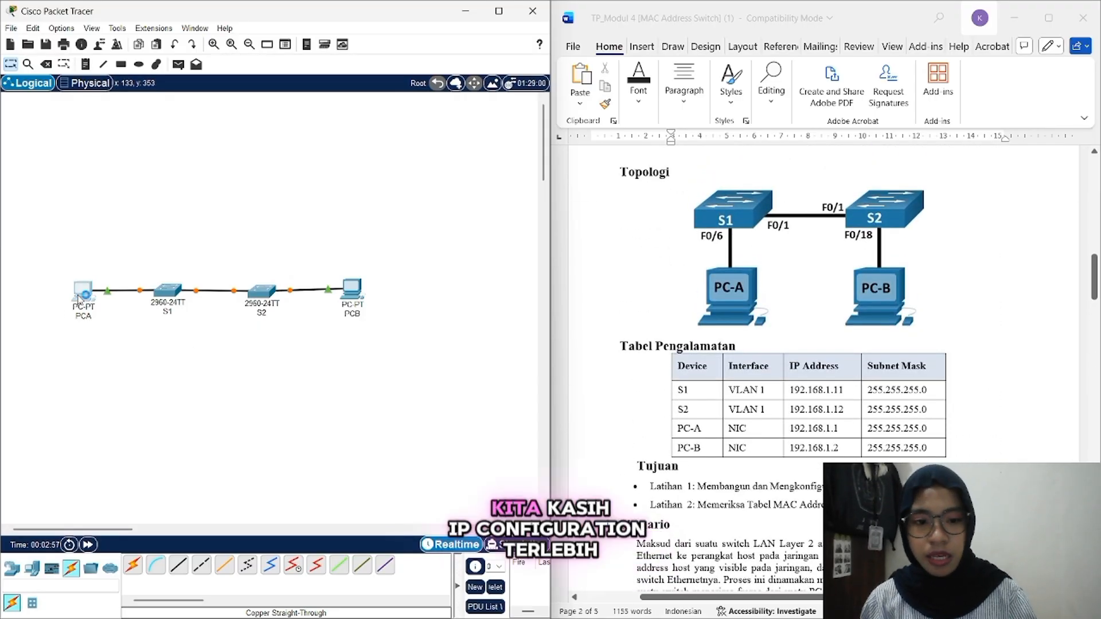
{"action": "left_click", "coordinate": [488, 147]}
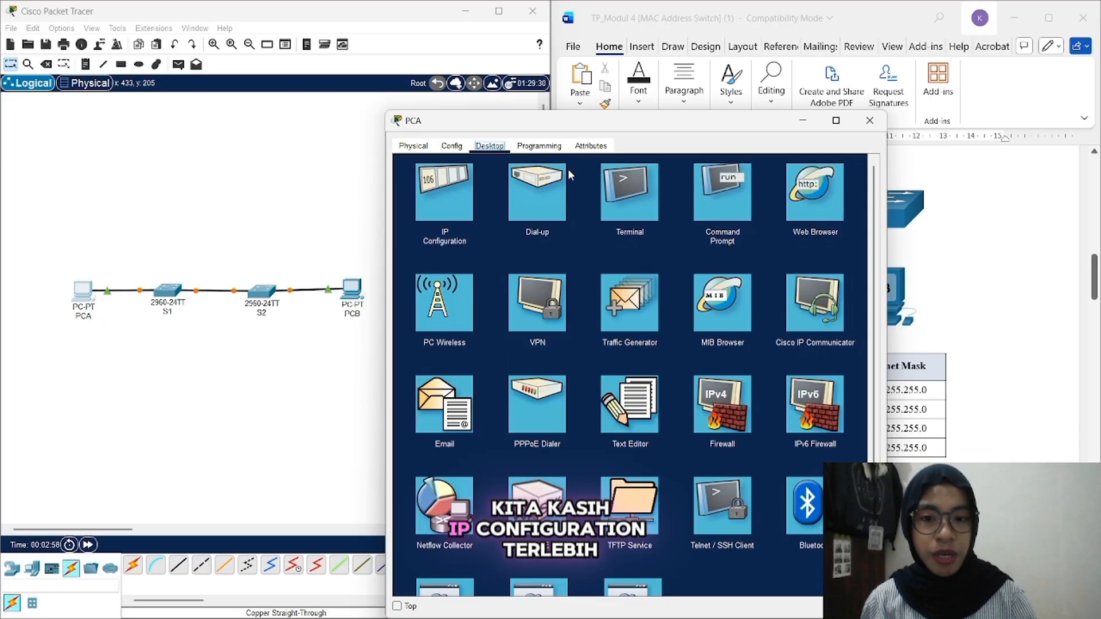
{"action": "left_click", "coordinate": [431, 197]}
{"action": "left_click_drag", "start_coordinate": [651, 123], "coordinate": [393, 74]}
{"action": "left_click", "coordinate": [370, 181]}
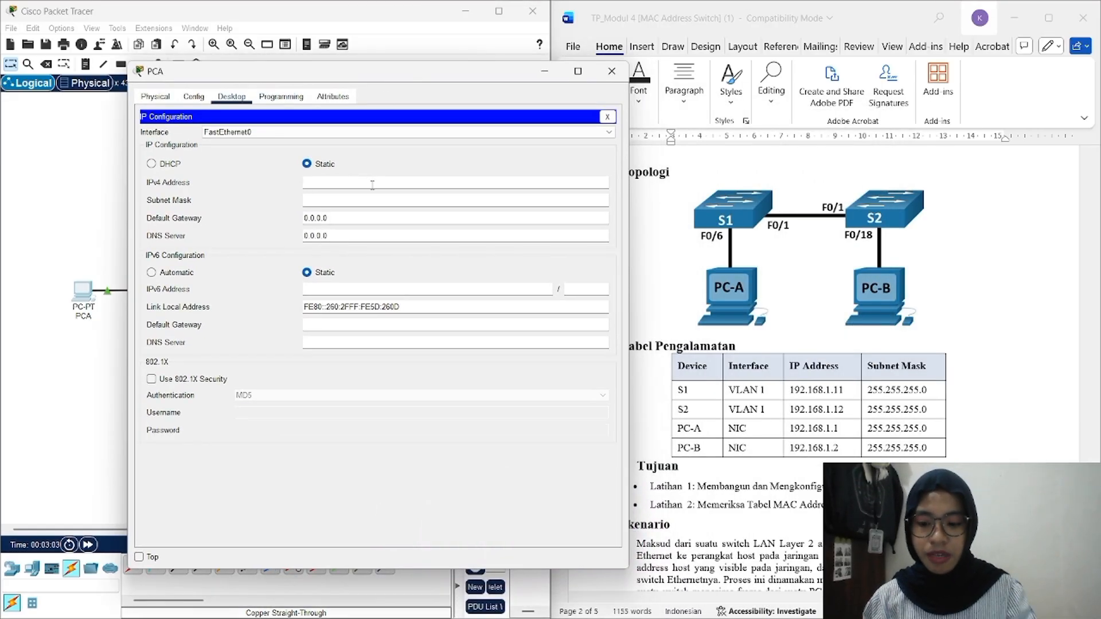
{"action": "type", "text": "192.16"}
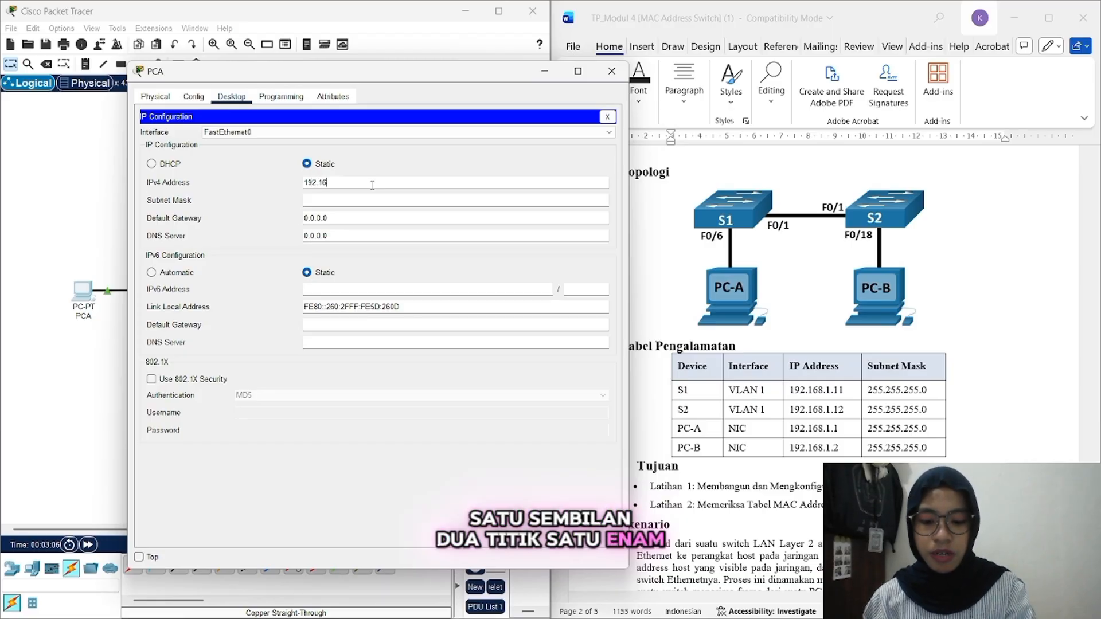
{"action": "type", "text": "8.1.1"}
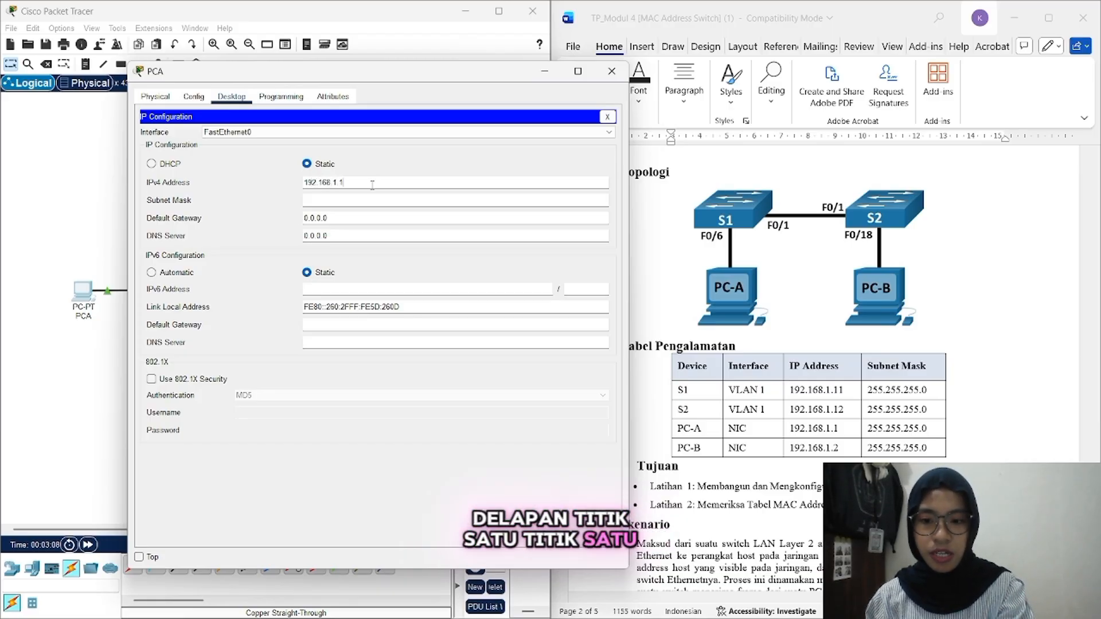
{"action": "key", "text": "Tab"}
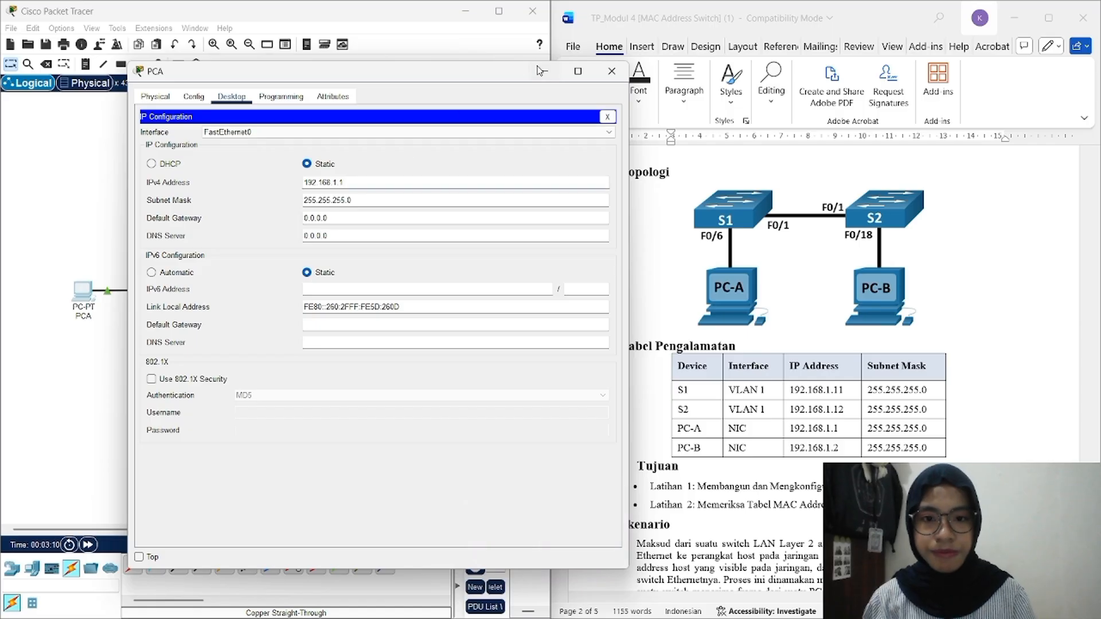
{"action": "left_click", "coordinate": [611, 71]}
Step: Set PCB's IPv4 address to 192.168.1.2 with mask 255.255.255.0 and minimize its window
{"action": "left_click", "coordinate": [355, 303]}
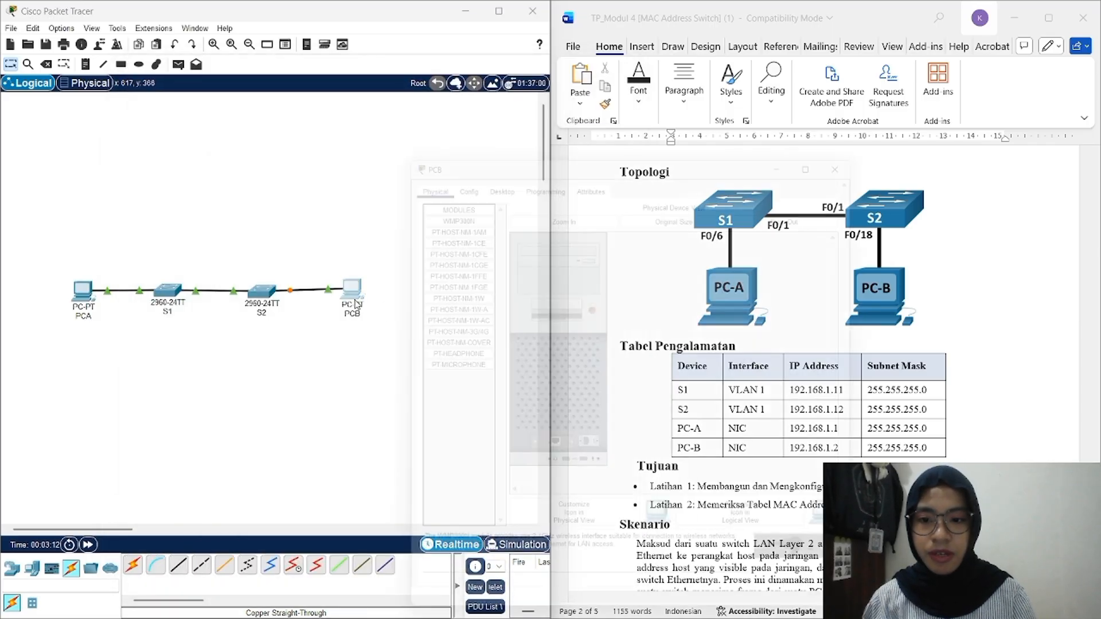
{"action": "left_click", "coordinate": [489, 145]}
{"action": "left_click", "coordinate": [453, 202]}
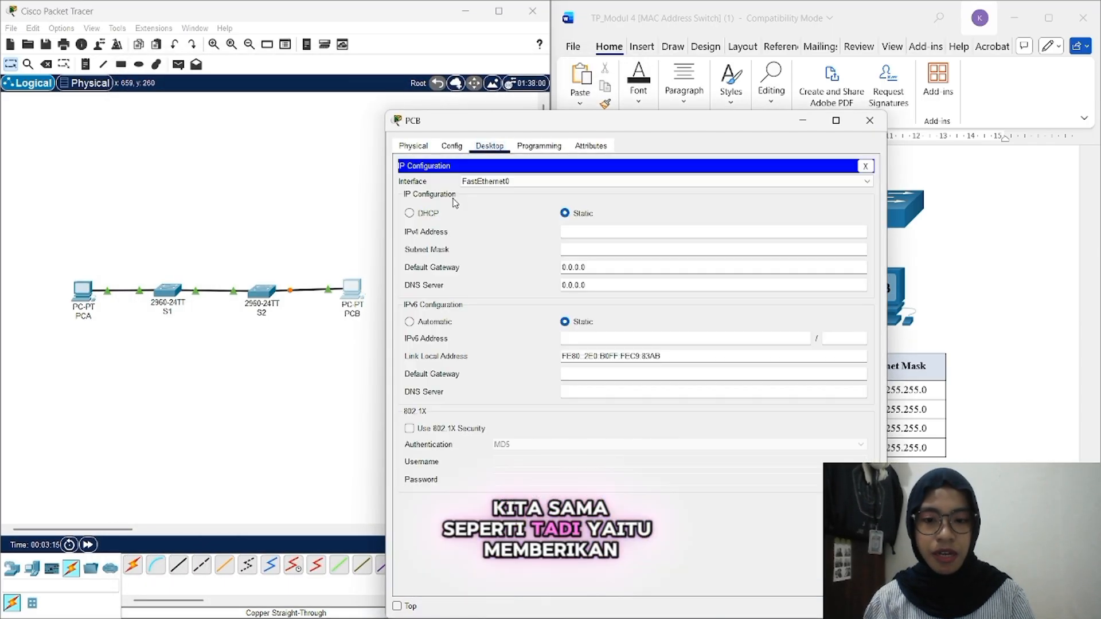
{"action": "left_click_drag", "start_coordinate": [606, 121], "coordinate": [298, 83]}
{"action": "left_click", "coordinate": [326, 192]}
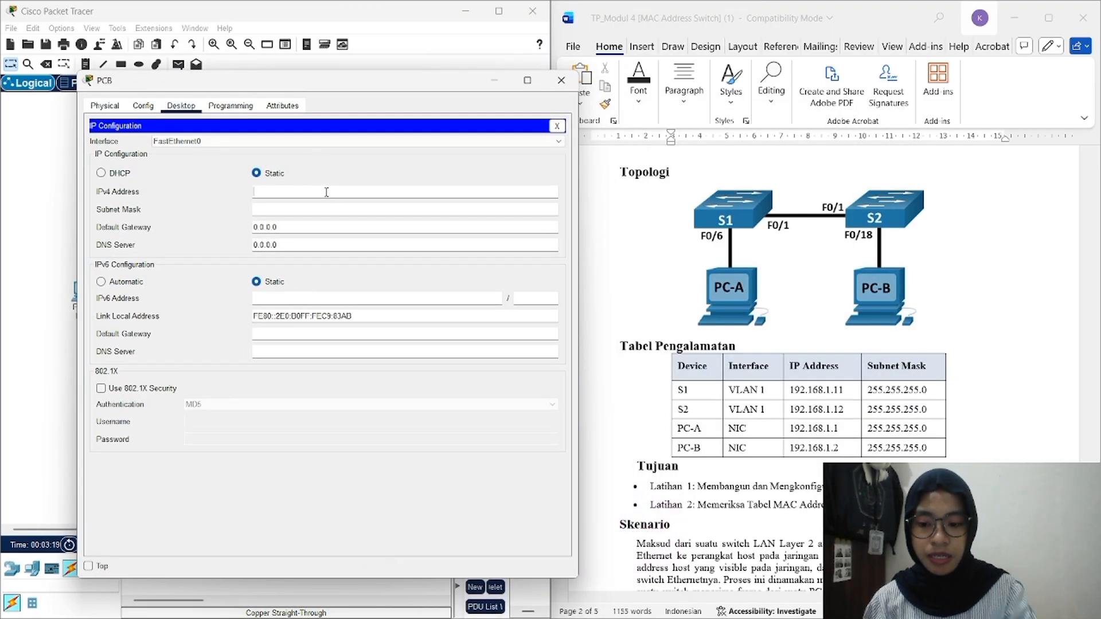
{"action": "type", "text": "192.16"}
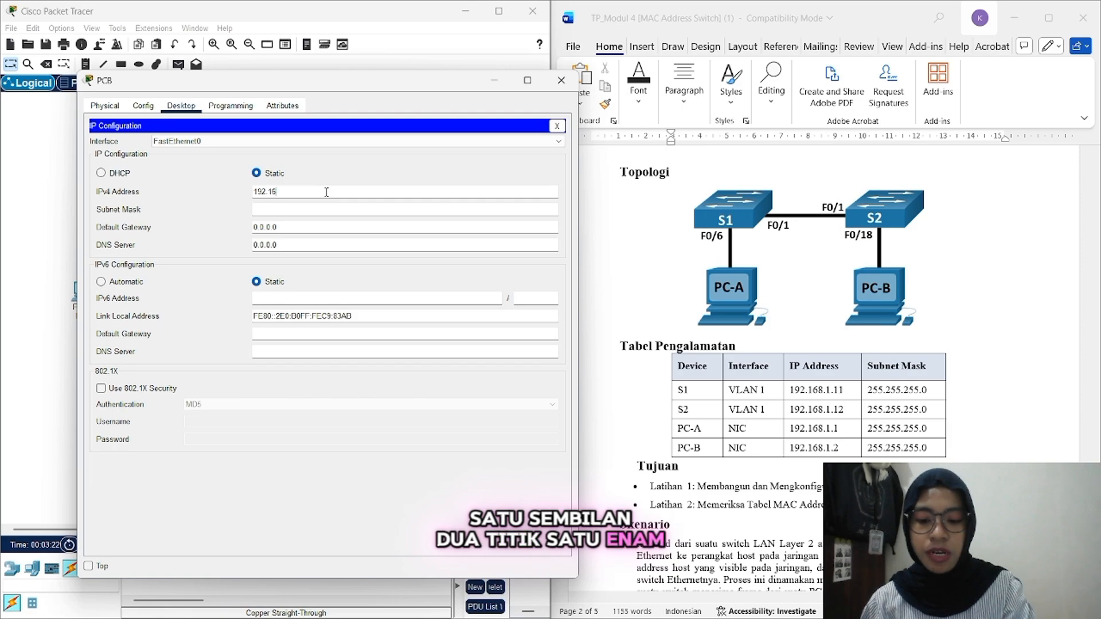
{"action": "type", "text": "8.1.2"}
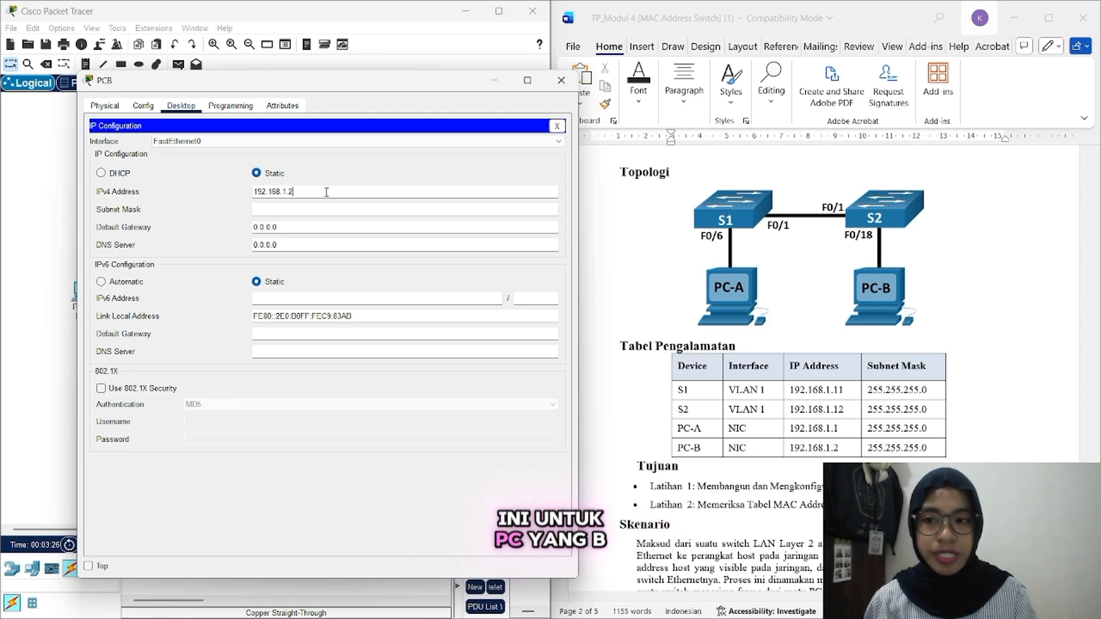
{"action": "key", "text": "Tab"}
{"action": "left_click", "coordinate": [382, 120]}
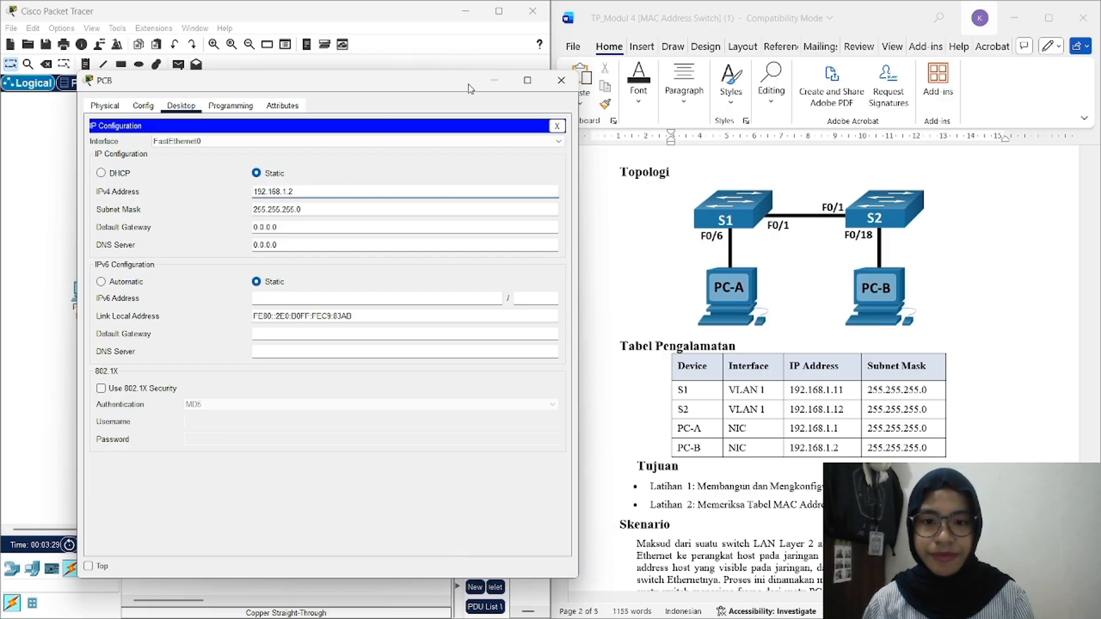
{"action": "left_click", "coordinate": [494, 81]}
{"action": "scroll", "coordinate": [711, 347], "scroll_direction": "down", "scroll_amount": 8}
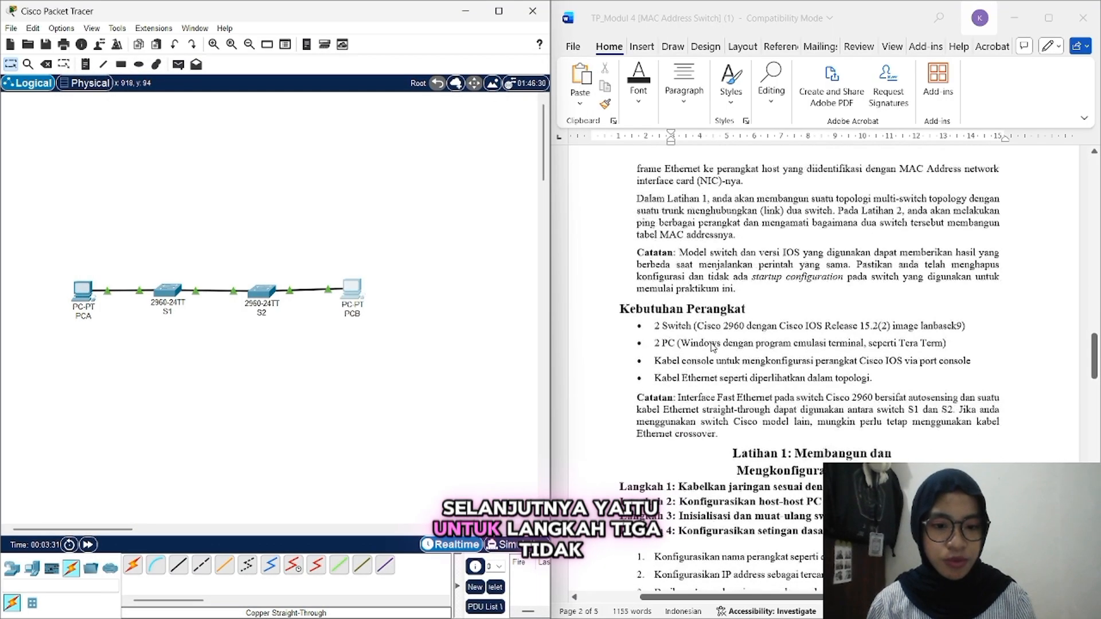
Step: Scroll the Word document down to the Latihan 1 steps and the Step 4 task list
{"action": "scroll", "coordinate": [711, 347], "scroll_direction": "down", "scroll_amount": 5}
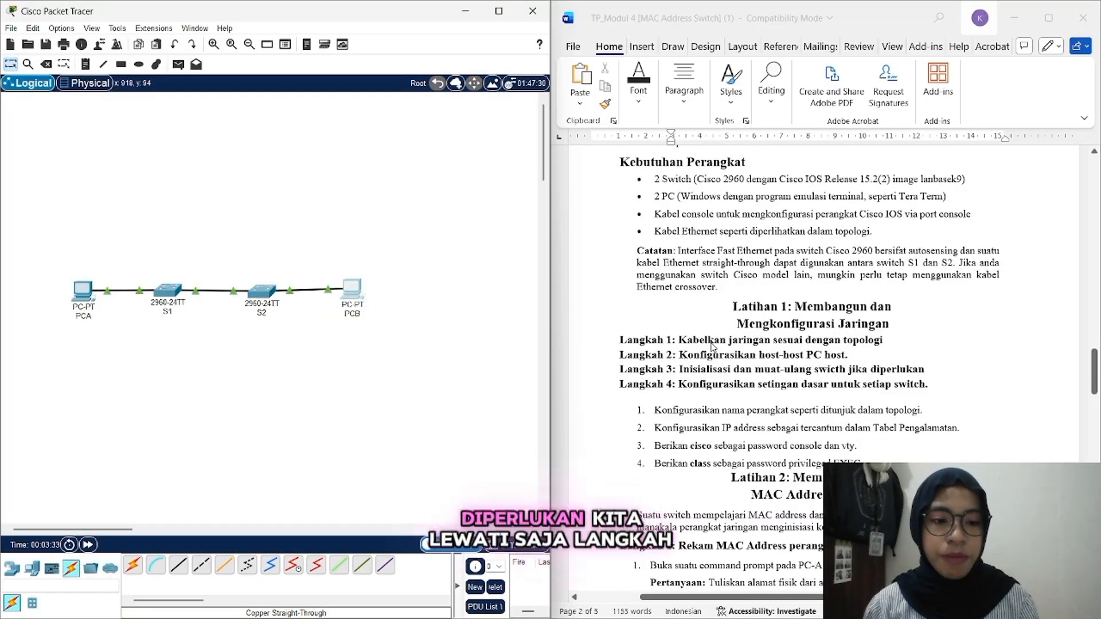
{"action": "scroll", "coordinate": [711, 347], "scroll_direction": "down", "scroll_amount": 2}
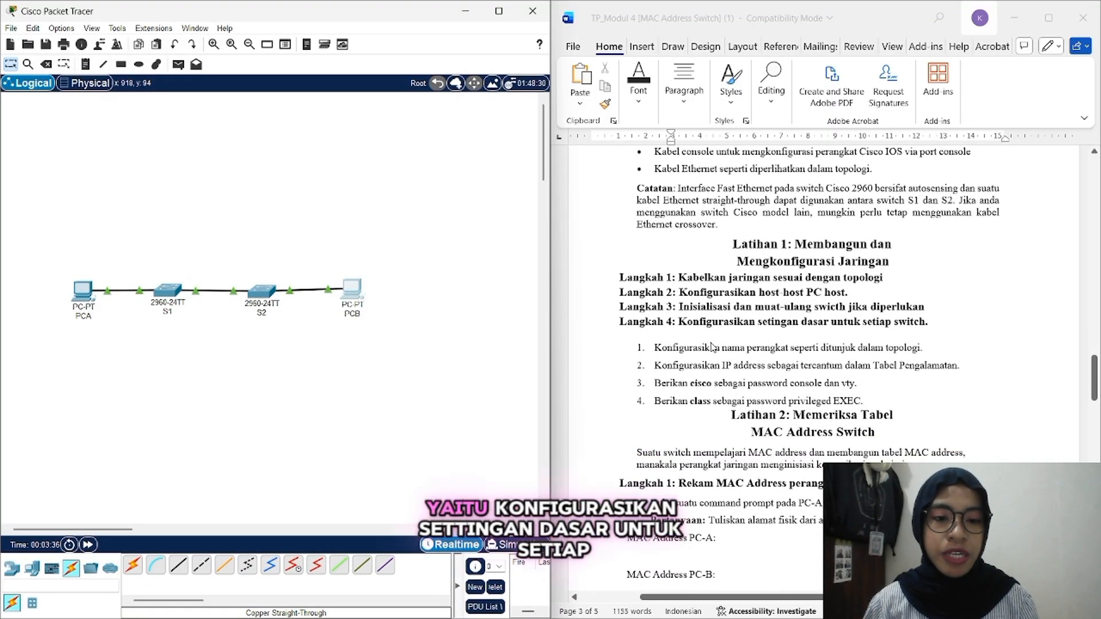
{"action": "scroll", "coordinate": [711, 347], "scroll_direction": "down", "scroll_amount": 1}
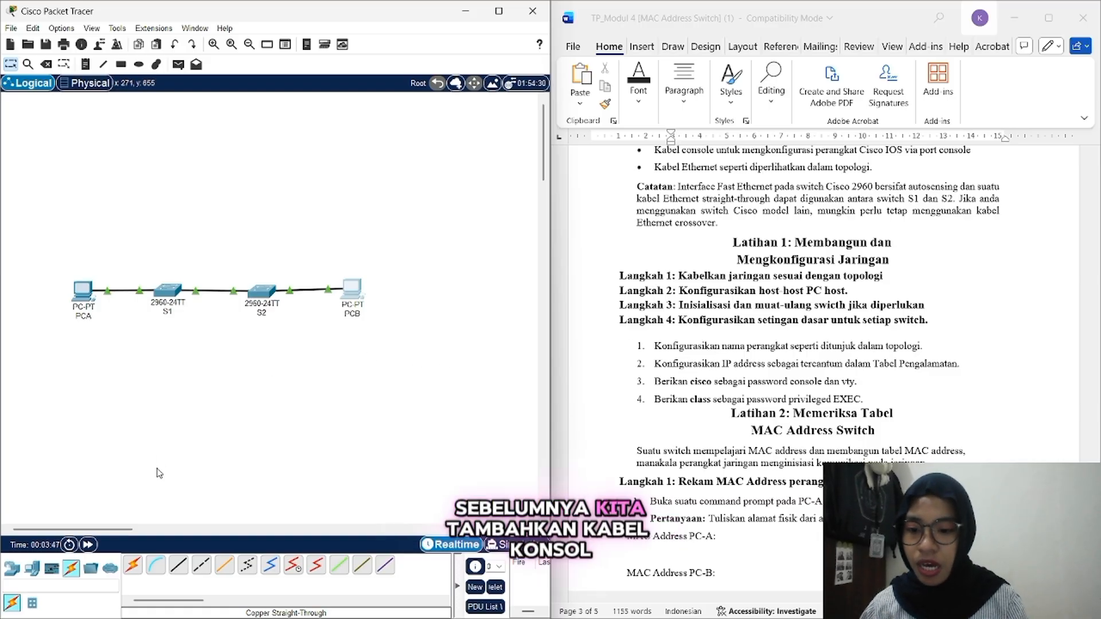
Step: Run a console cable from PCA to switch S1's Console port
{"action": "left_click", "coordinate": [155, 566]}
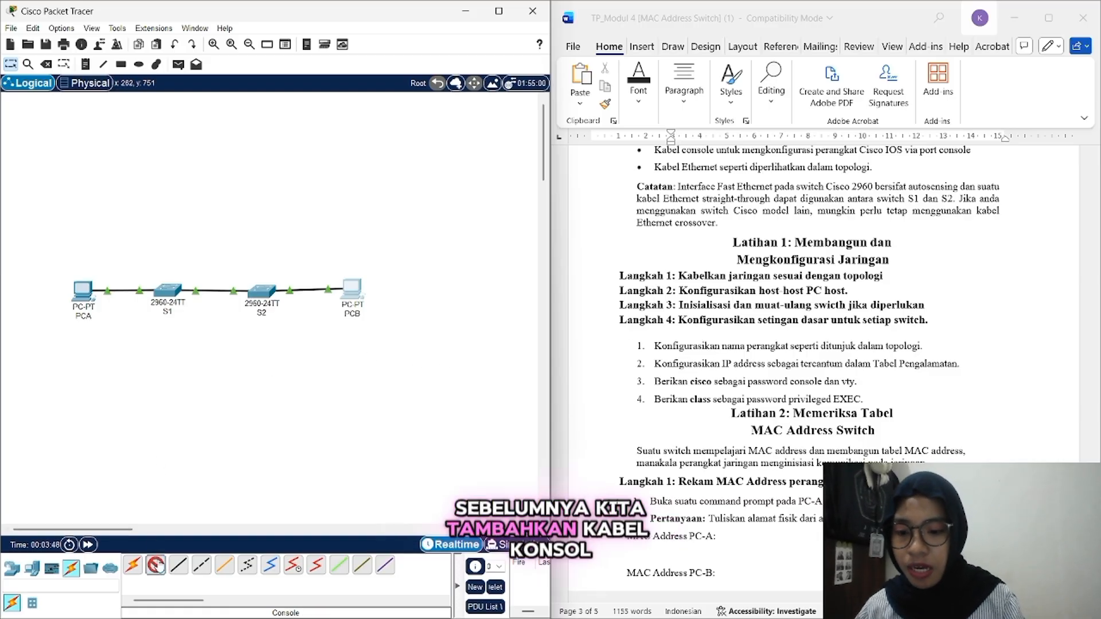
{"action": "left_click", "coordinate": [82, 294]}
{"action": "left_click", "coordinate": [107, 306]}
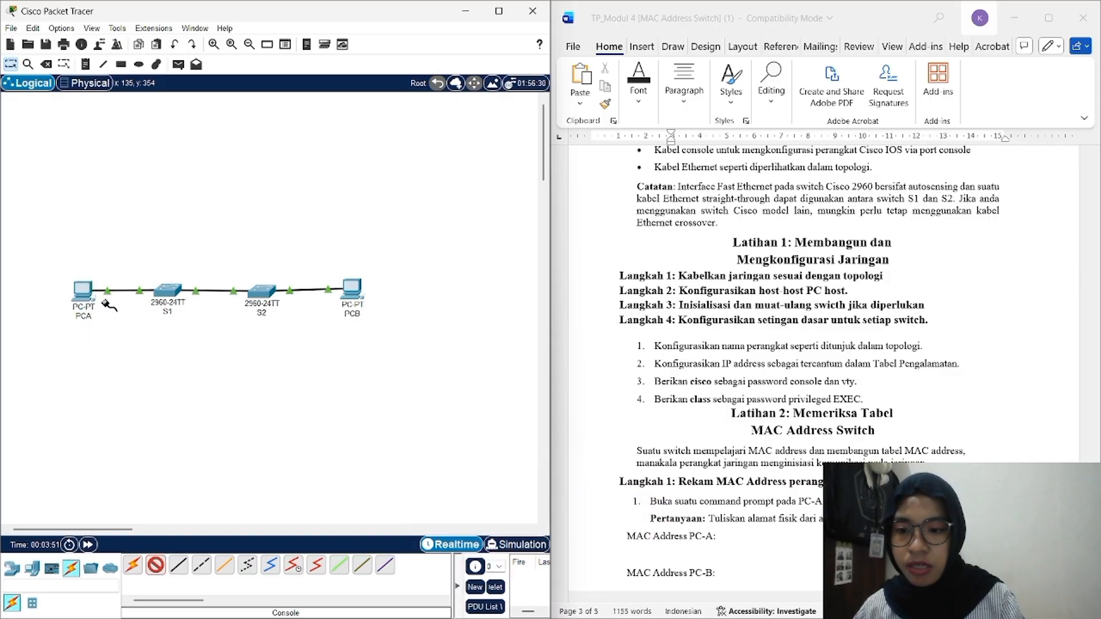
{"action": "left_click", "coordinate": [168, 290]}
{"action": "left_click", "coordinate": [198, 8]}
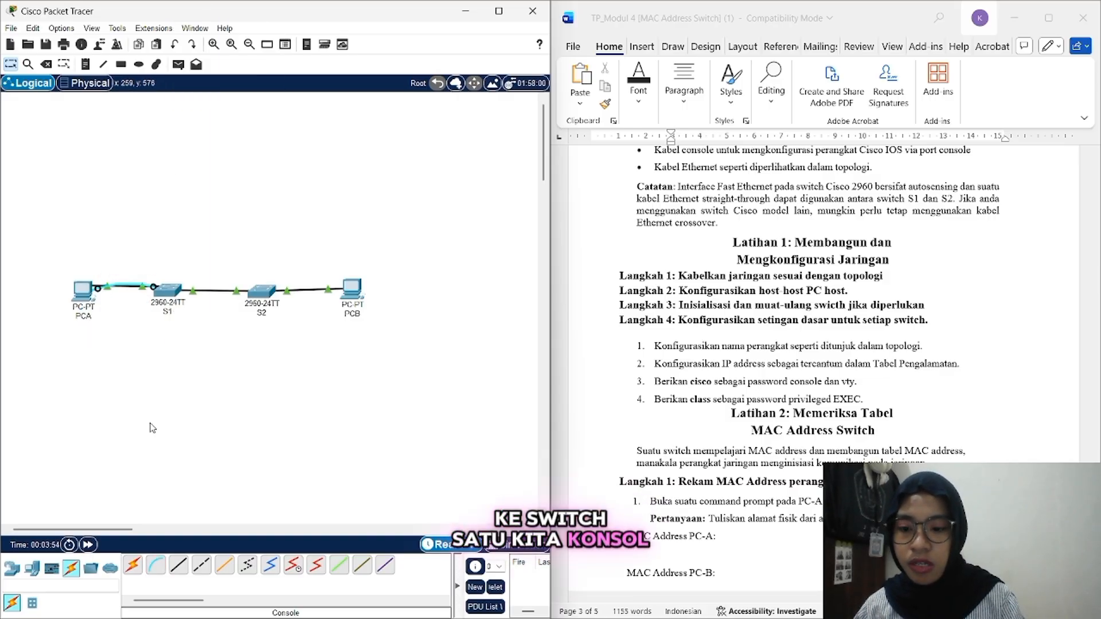
Step: Run a second console cable from PCB to switch S2's Console port
{"action": "left_click", "coordinate": [348, 296]}
{"action": "left_click", "coordinate": [372, 297]}
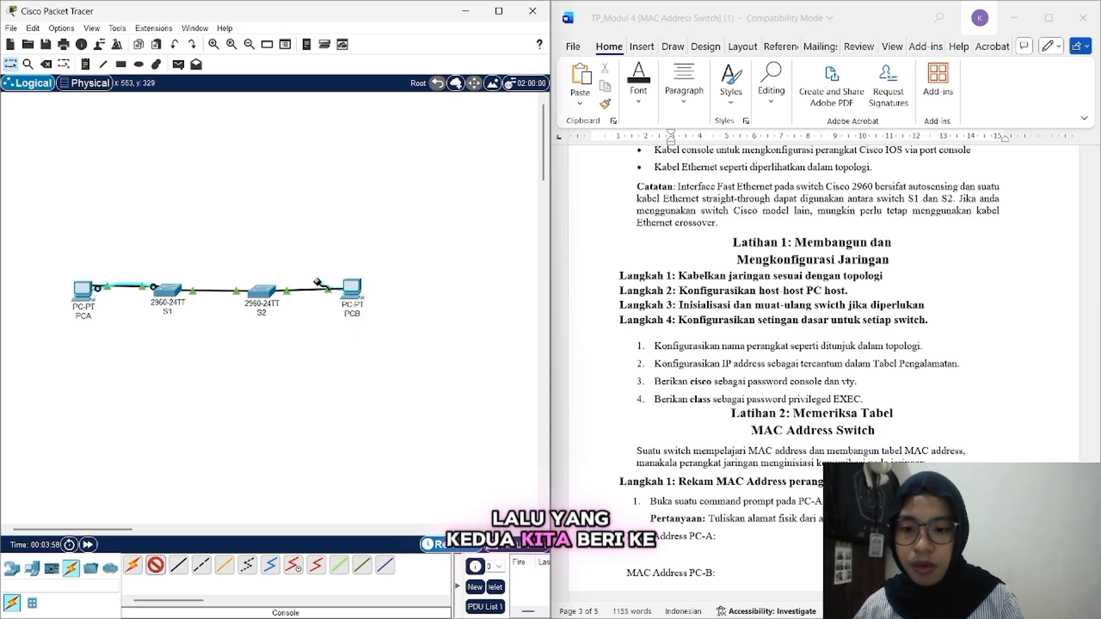
{"action": "left_click", "coordinate": [259, 289]}
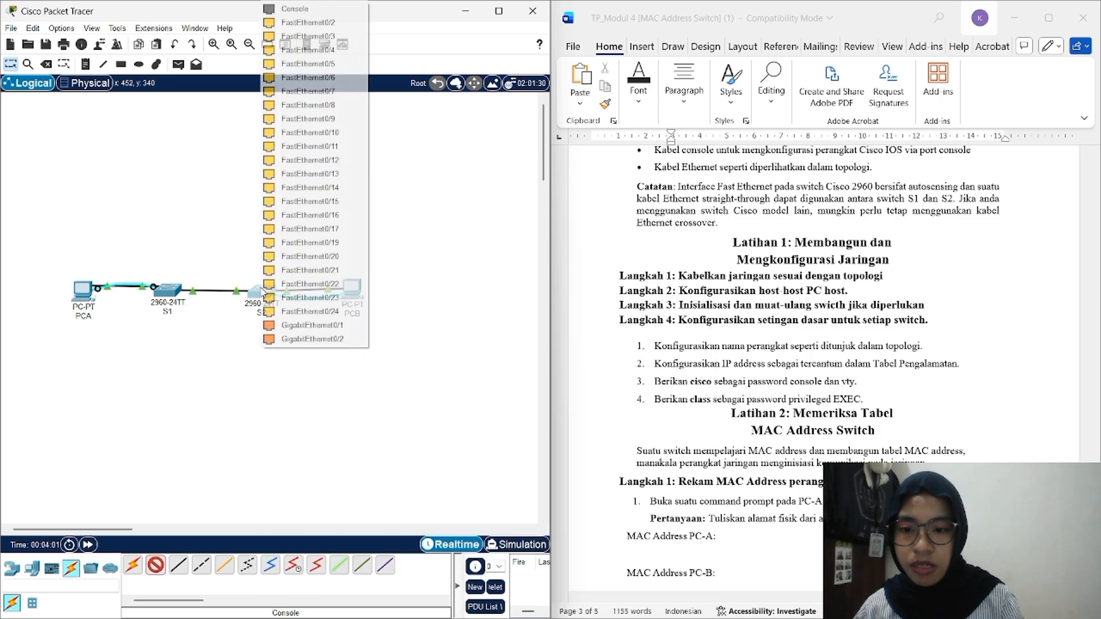
{"action": "left_click", "coordinate": [335, 7]}
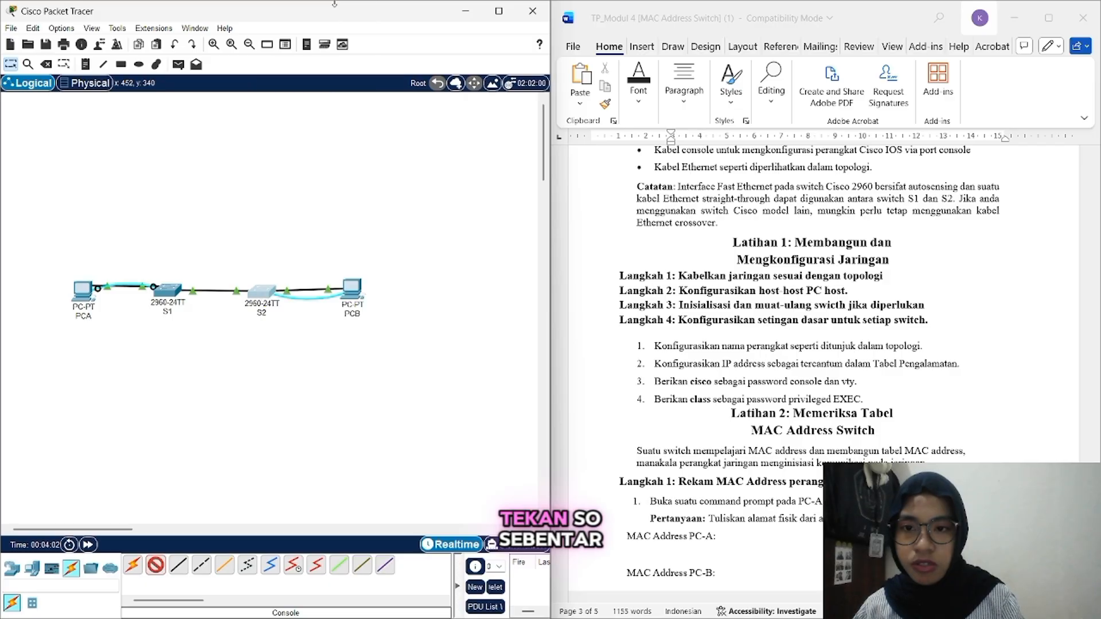
{"action": "left_click", "coordinate": [261, 292]}
{"action": "left_click", "coordinate": [303, 11]}
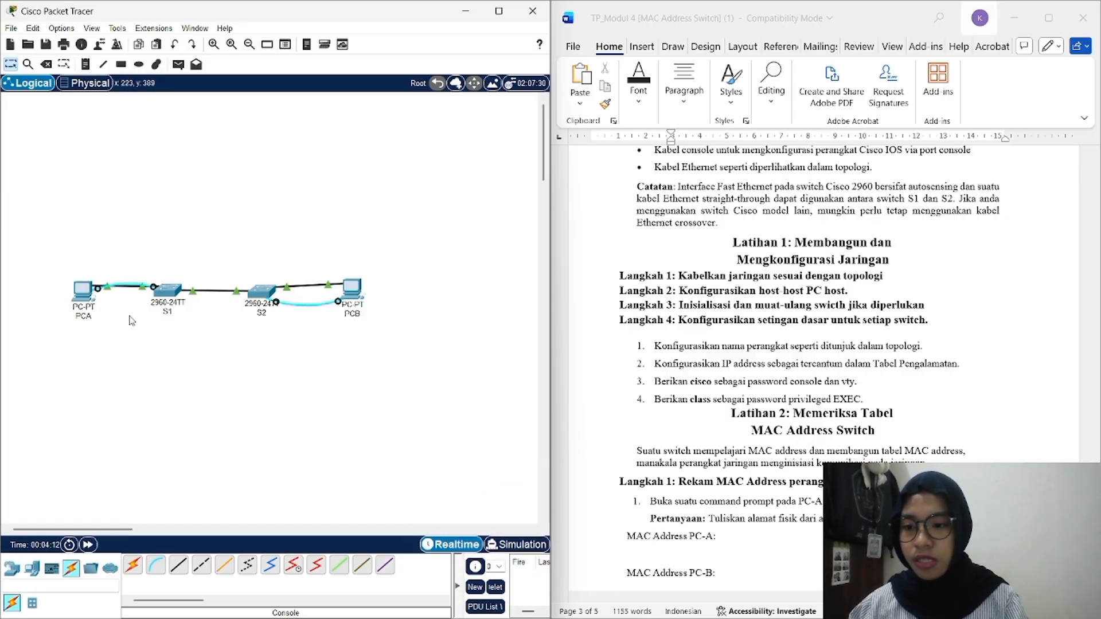
Step: Start PCA's Terminal at 9600 baud and wake S1's console to the Switch> prompt
{"action": "left_click", "coordinate": [84, 292]}
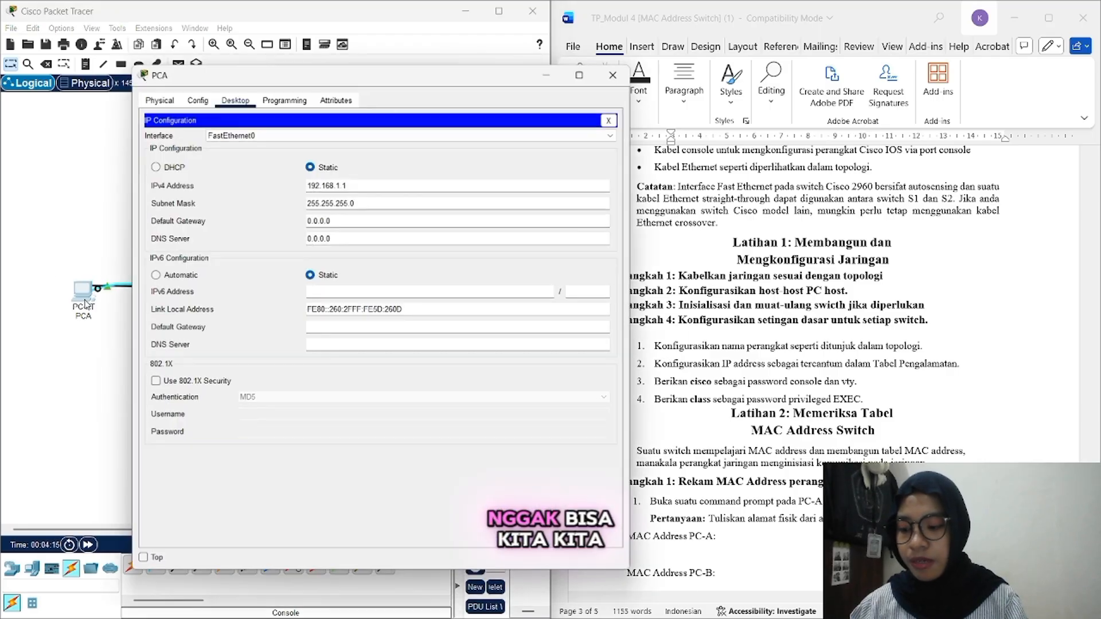
{"action": "left_click", "coordinate": [608, 117]}
{"action": "left_click", "coordinate": [366, 147]}
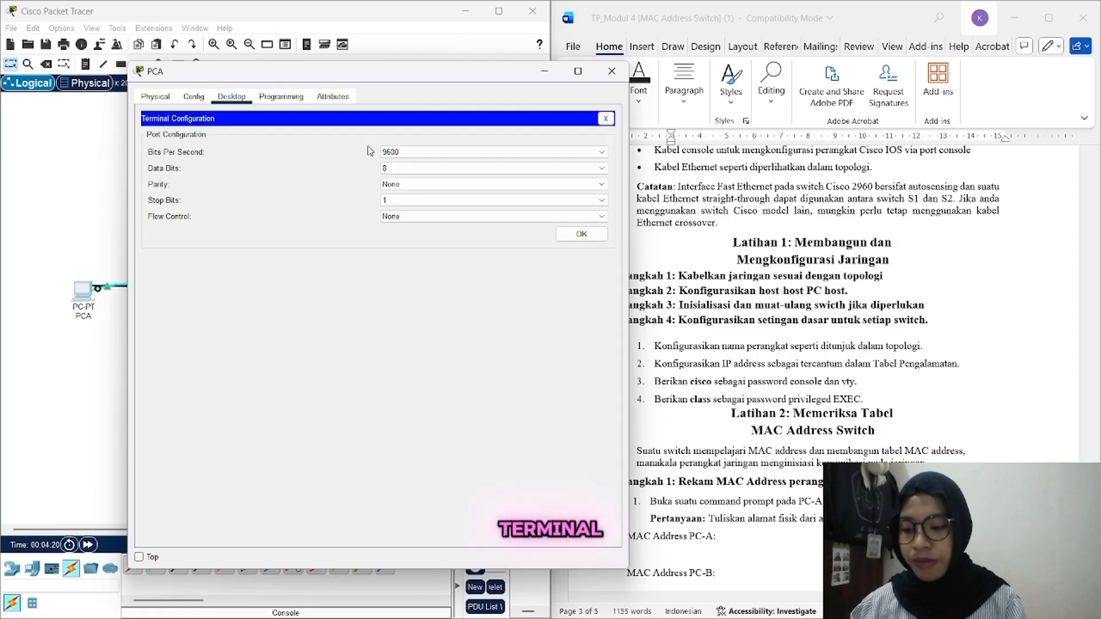
{"action": "left_click", "coordinate": [575, 236]}
{"action": "key", "text": "Return"}
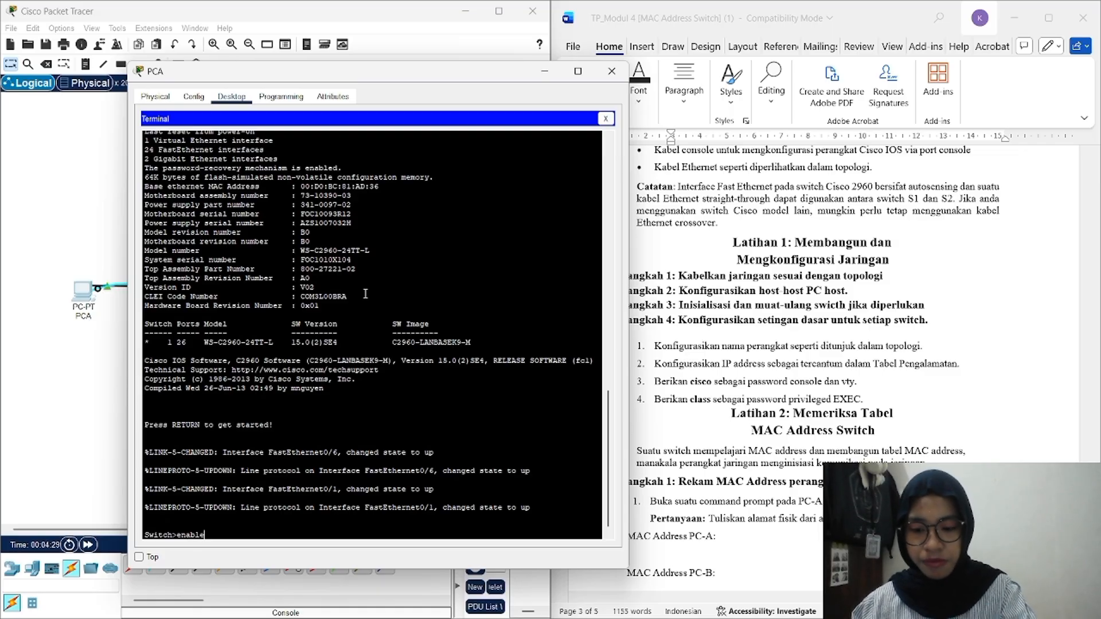
Step: Enter privileged and global configuration mode and set the hostname to S1
{"action": "key", "text": "Return"}
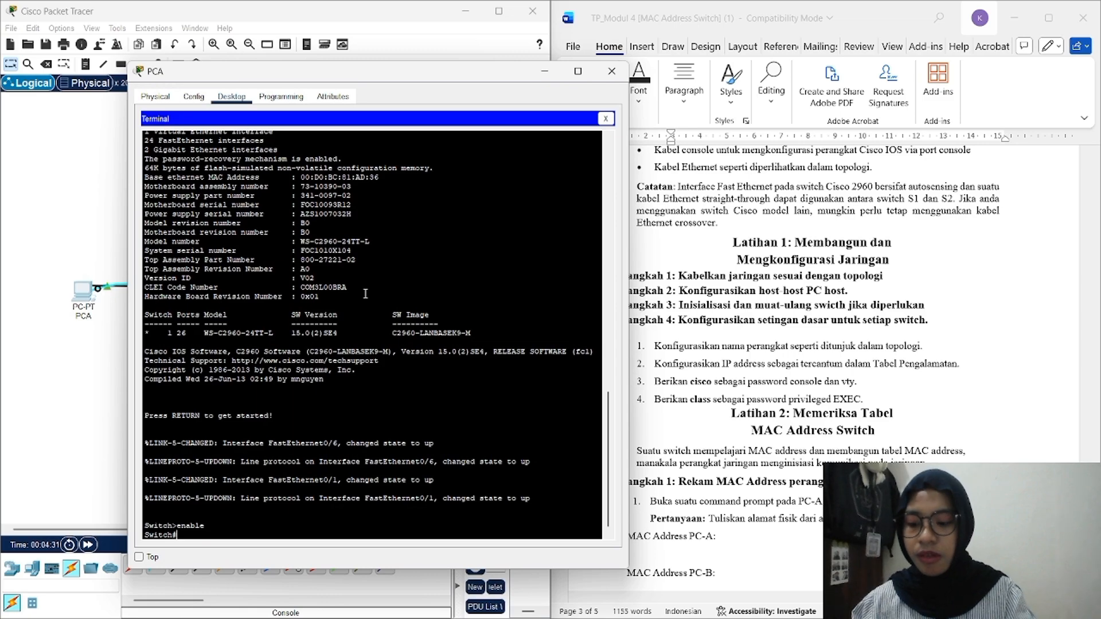
{"action": "type", "text": "con"}
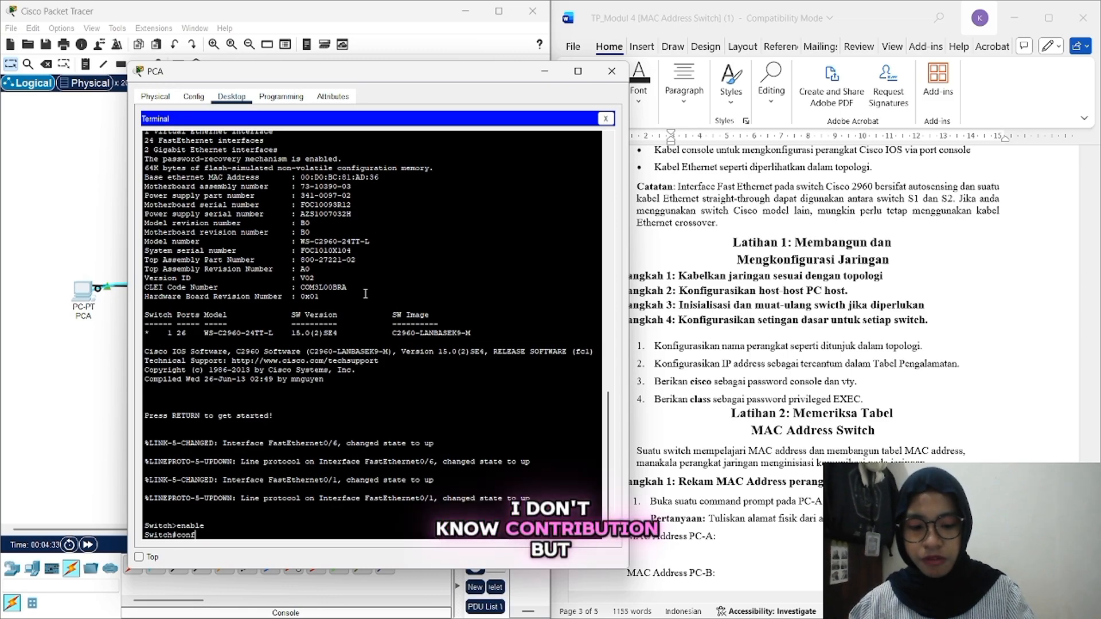
{"action": "type", "text": "f"}
{"action": "key", "text": "Return"}
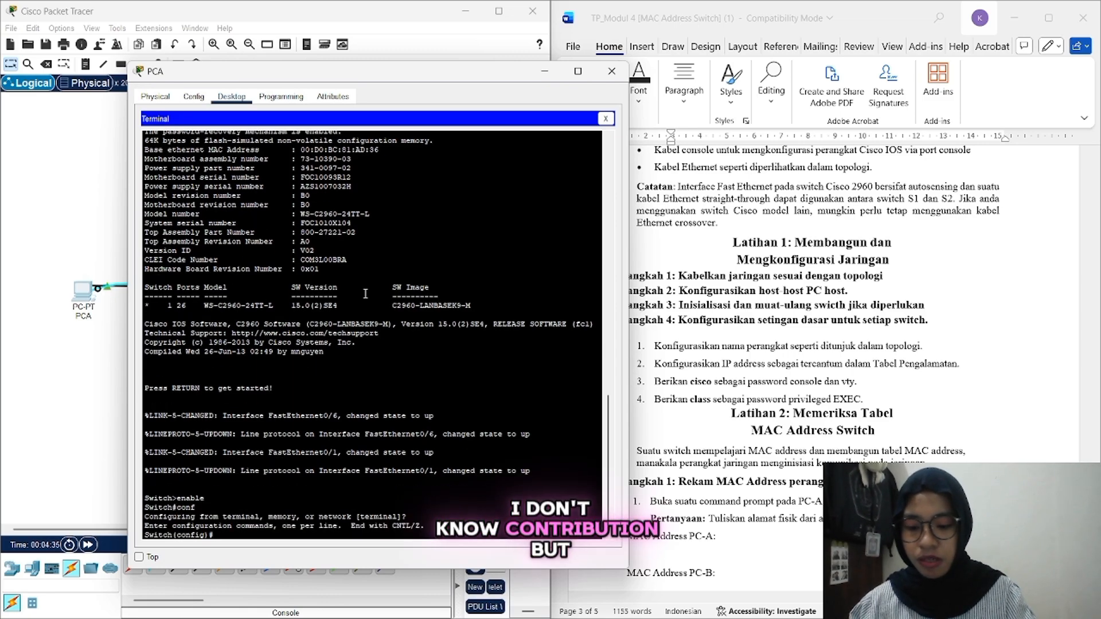
{"action": "type", "text": "hos"}
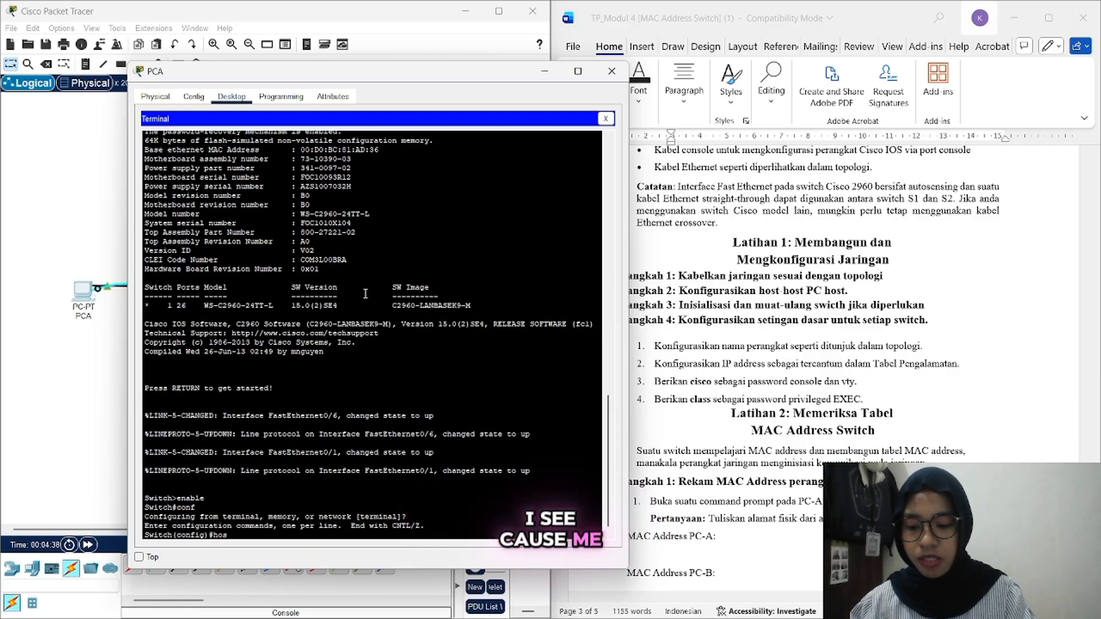
{"action": "type", "text": "tnam"}
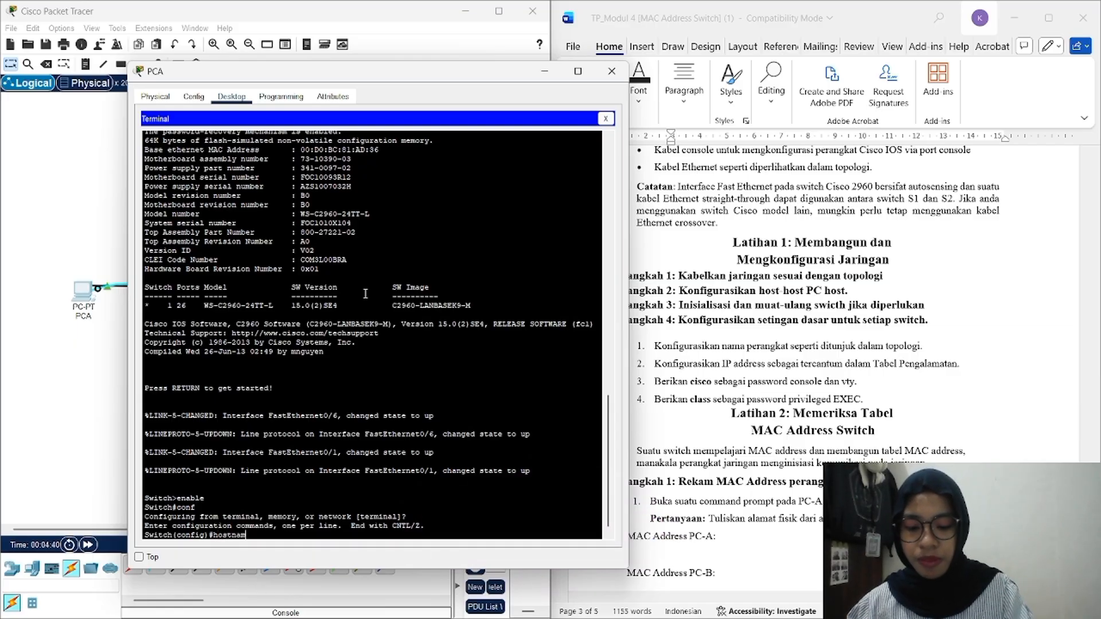
{"action": "type", "text": "e S1"}
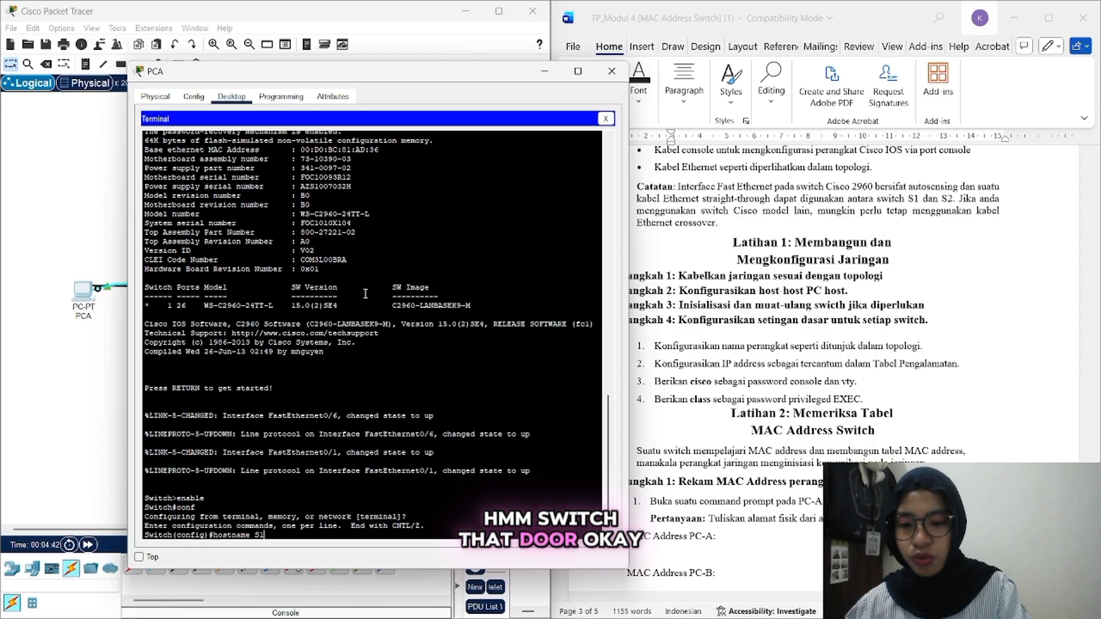
{"action": "key", "text": "Return"}
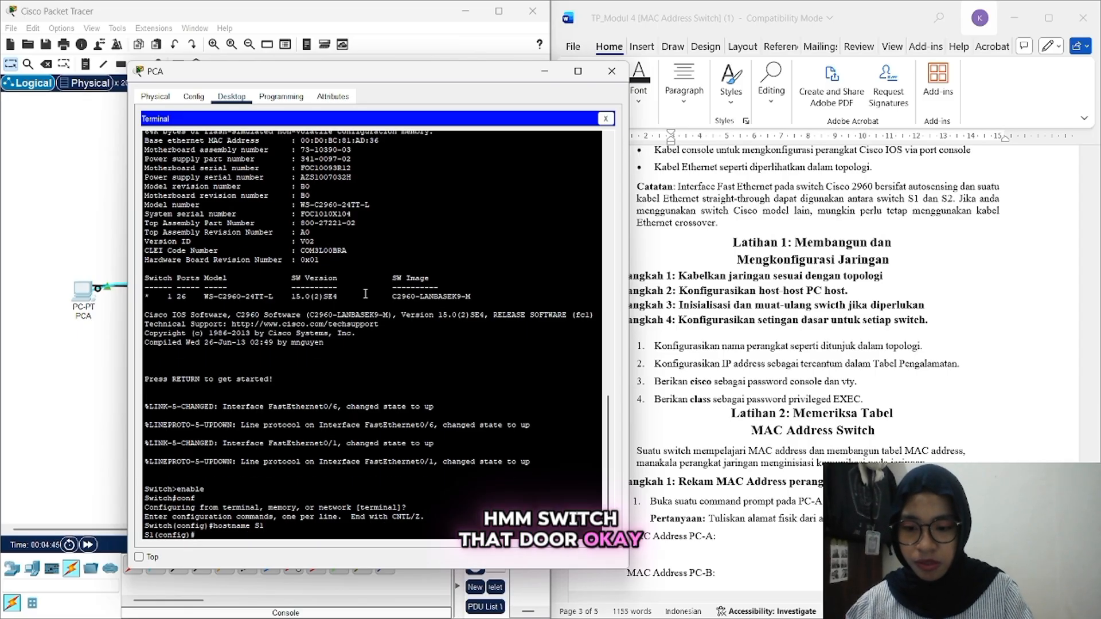
Step: Disable DNS lookup with 'no ip domain-lookup' and enter 'interface vlan1'
{"action": "type", "text": "no ip"}
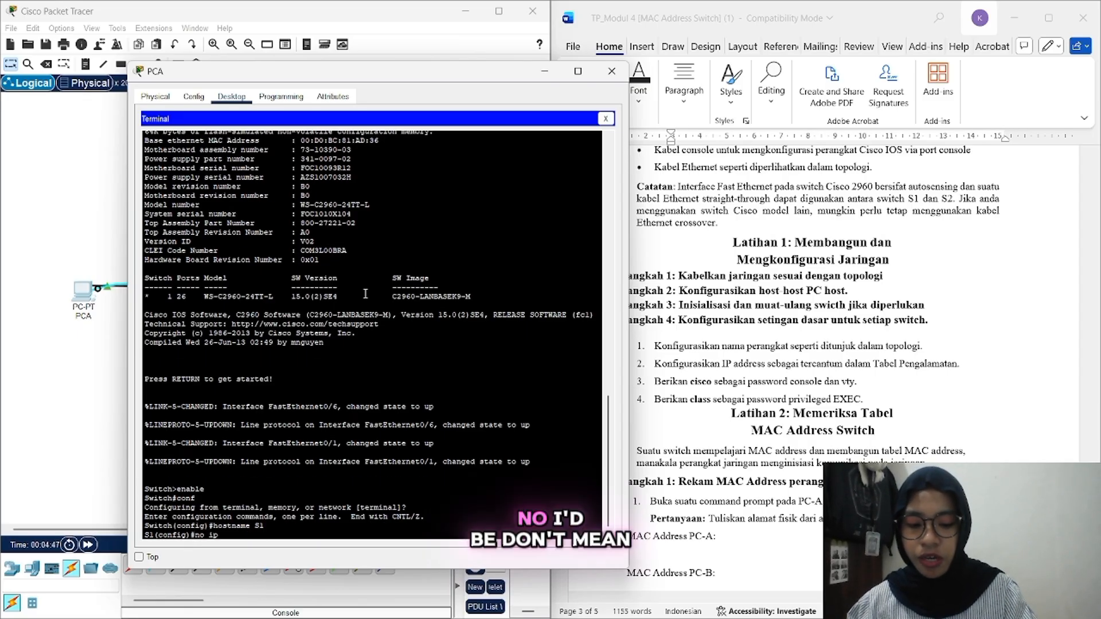
{"action": "type", "text": " domain-lookup"}
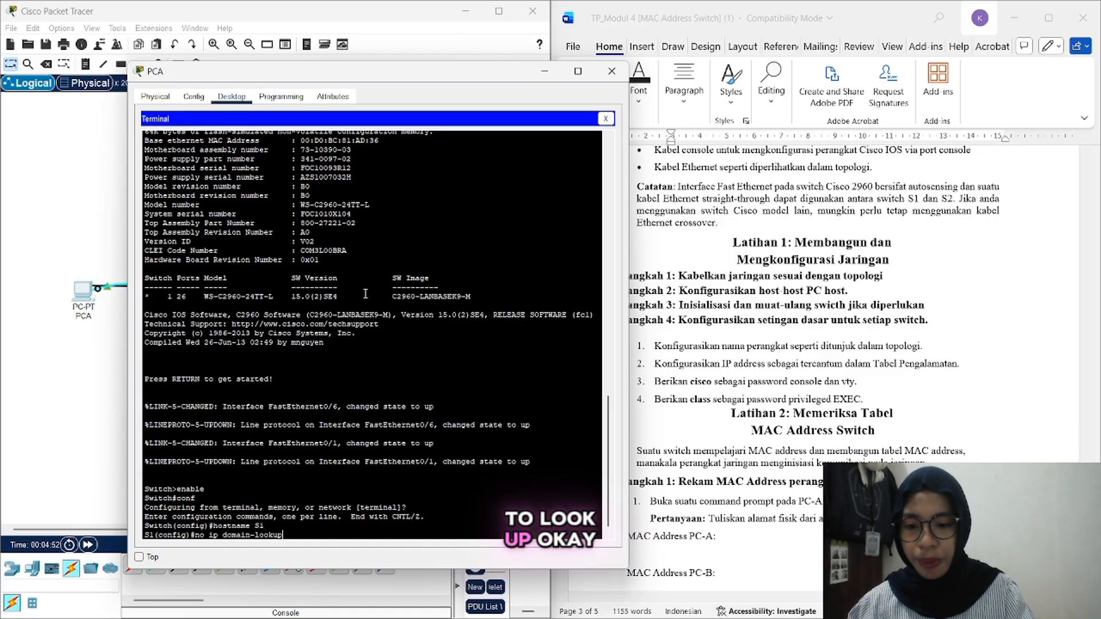
{"action": "key", "text": "Return"}
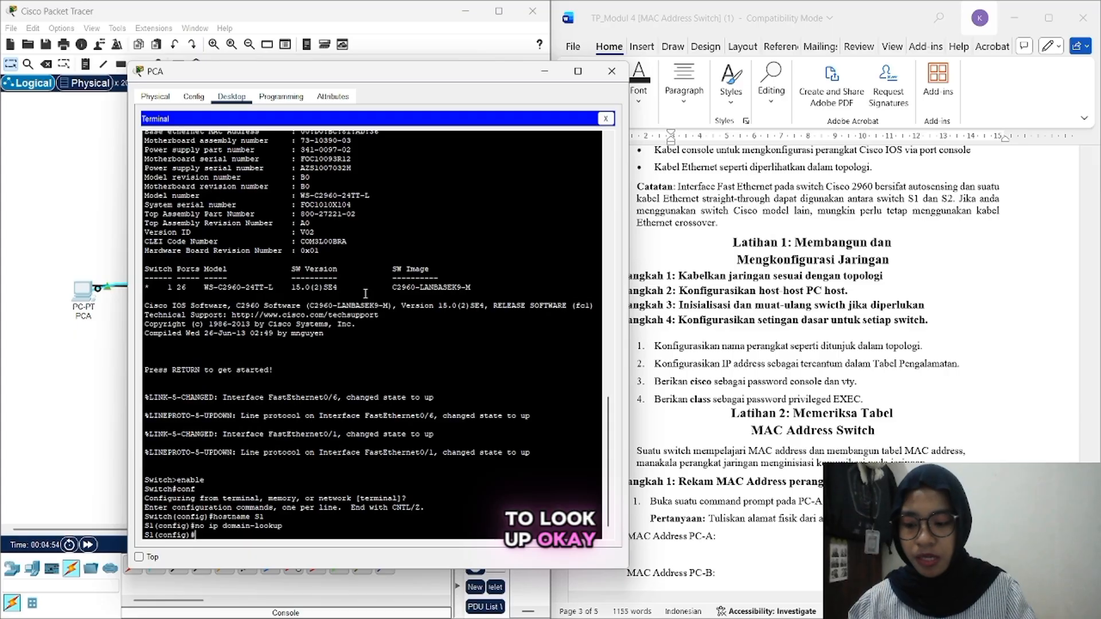
{"action": "type", "text": "inter"}
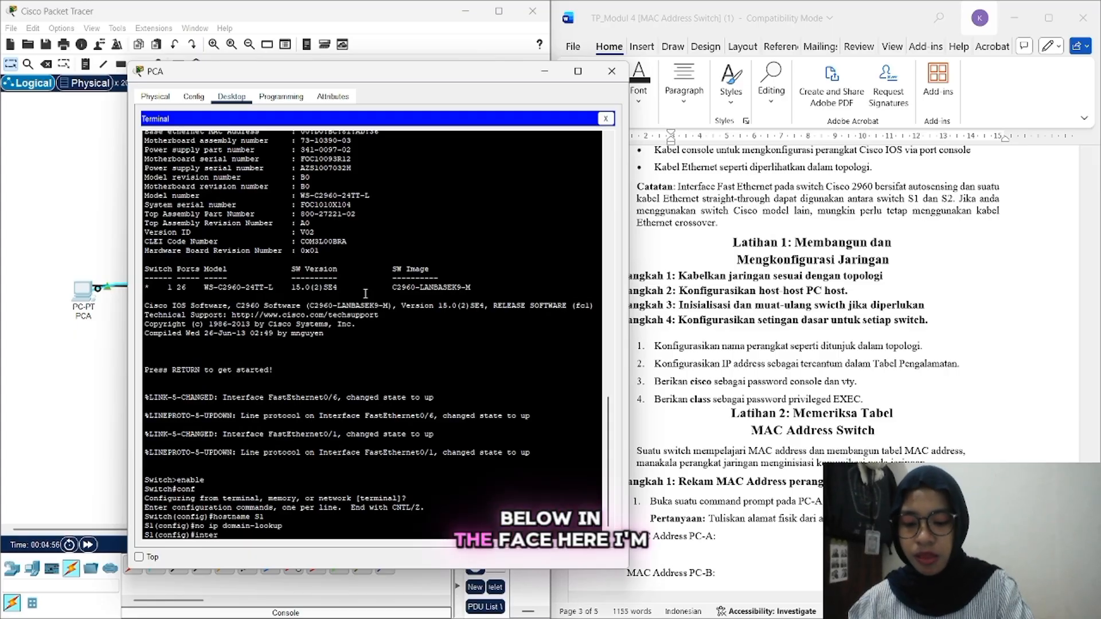
{"action": "type", "text": "face"}
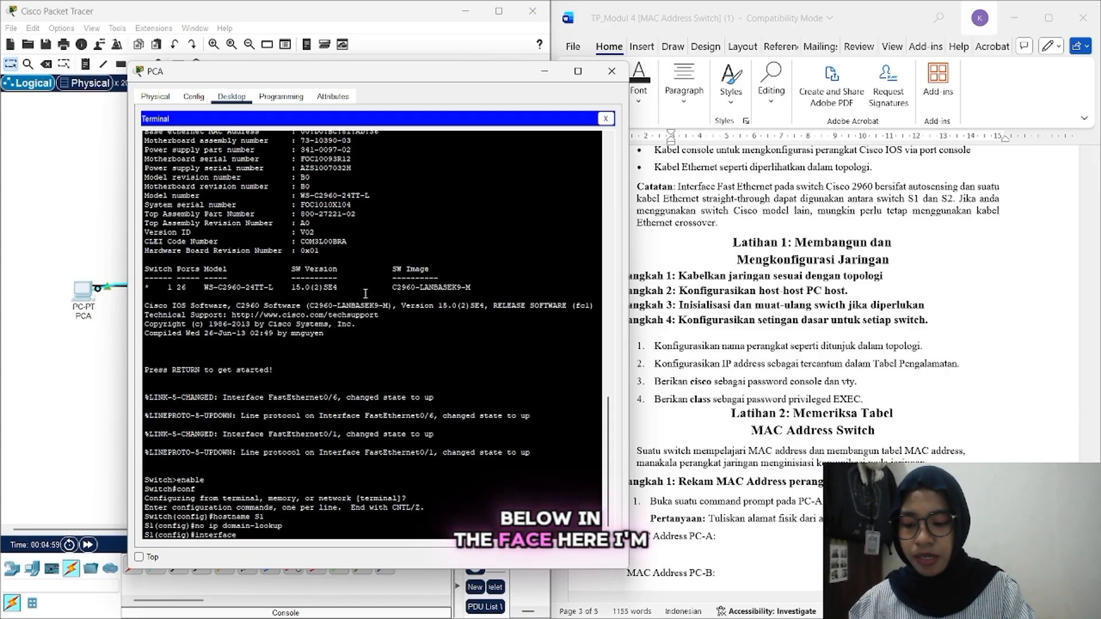
{"action": "type", "text": " vlan1"}
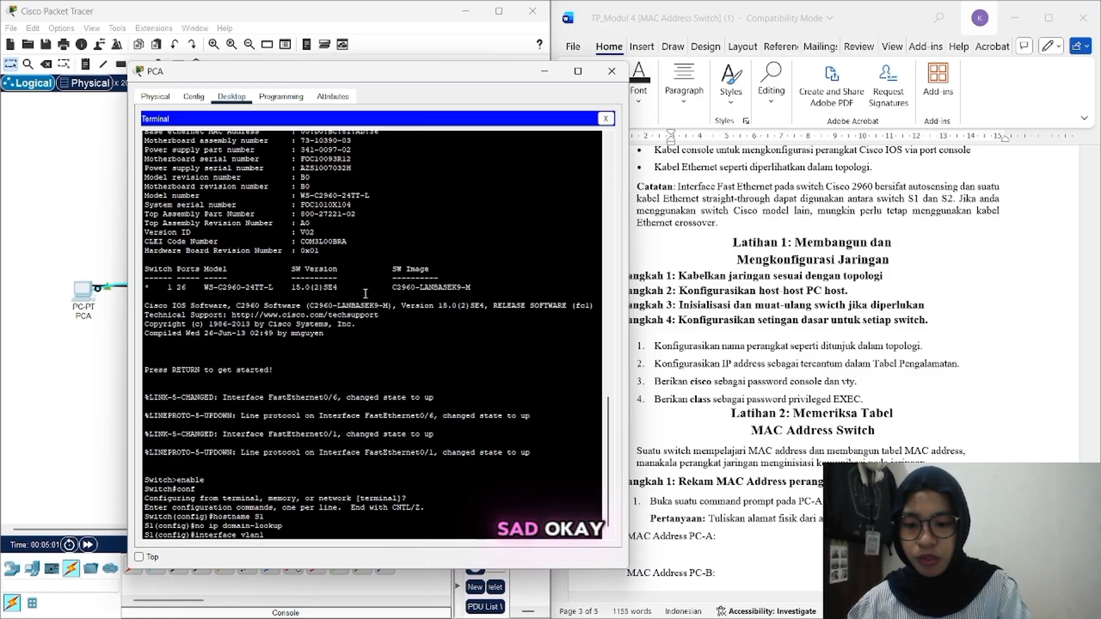
{"action": "key", "text": "Return"}
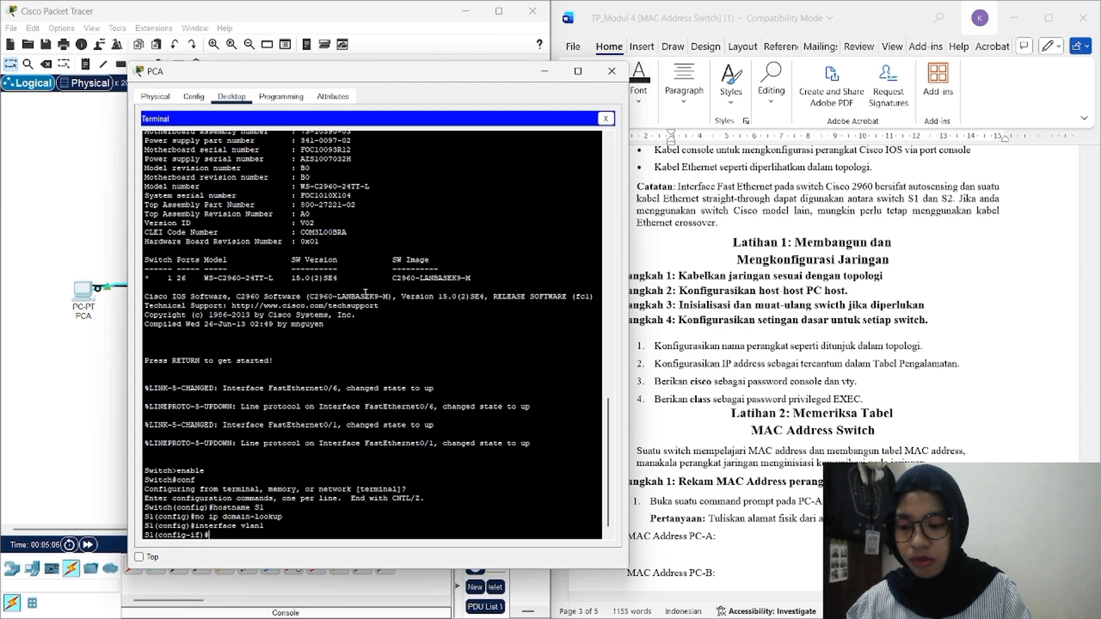
Step: Assign VLAN1 the address 192.168.1.11 255.255.255.0 and bring it up with 'no sh'
{"action": "type", "text": "ip addr"}
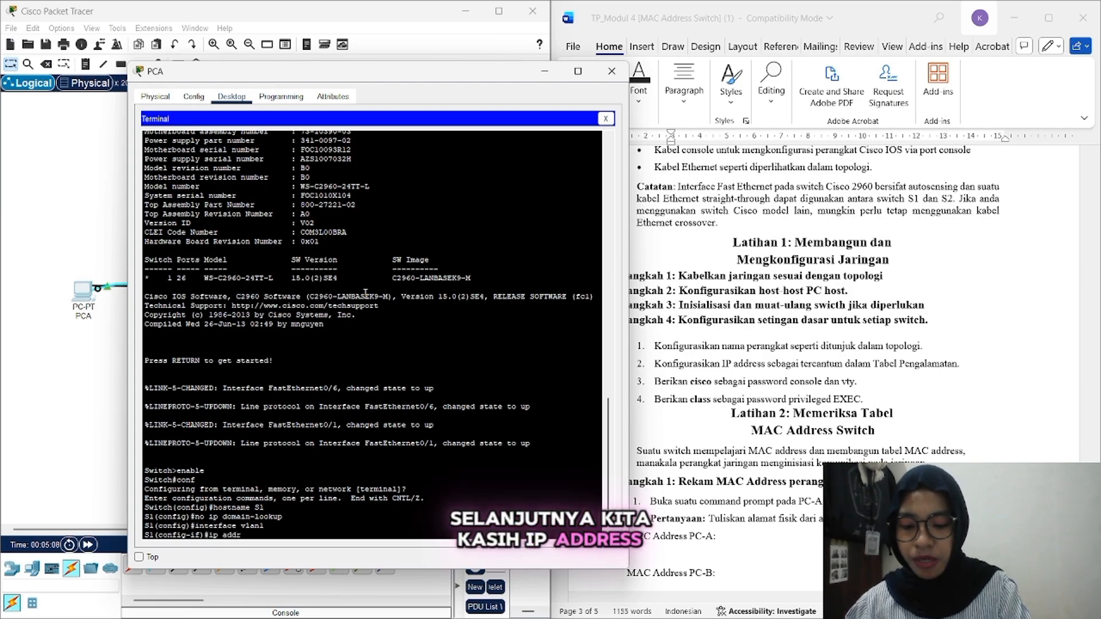
{"action": "type", "text": "ess"}
{"action": "scroll", "coordinate": [724, 266], "scroll_direction": "up", "scroll_amount": 5}
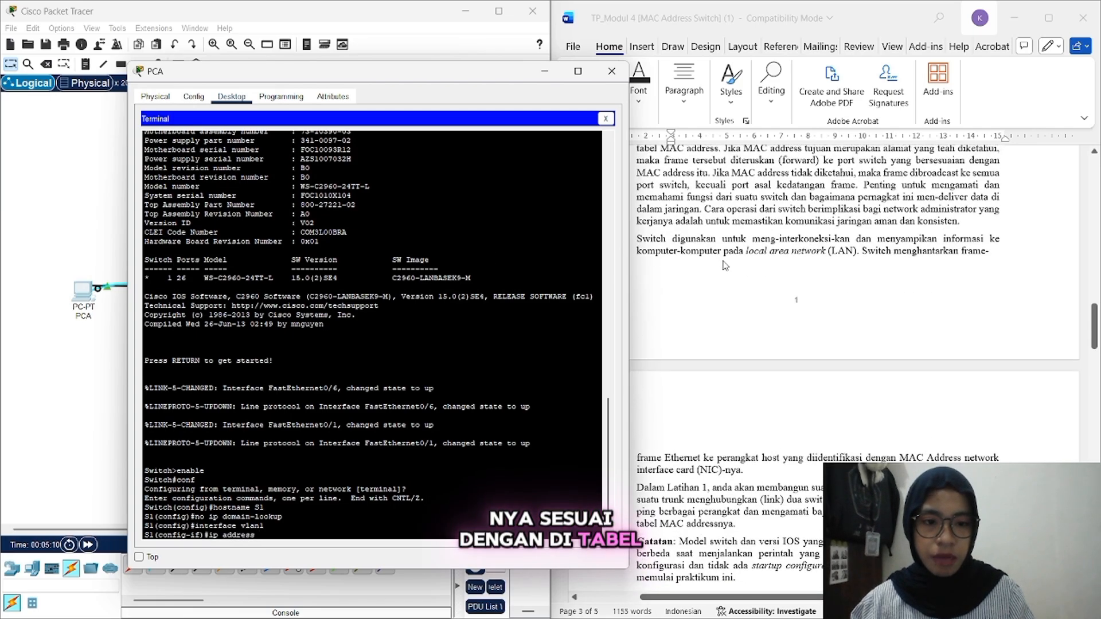
{"action": "scroll", "coordinate": [724, 266], "scroll_direction": "up", "scroll_amount": 5}
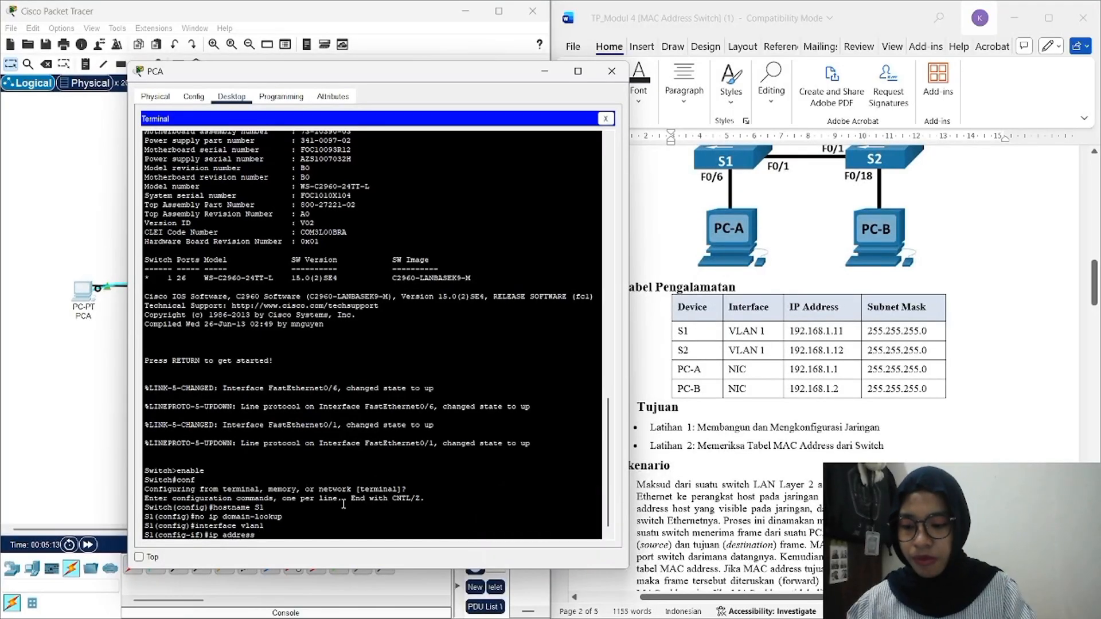
{"action": "type", "text": "192."}
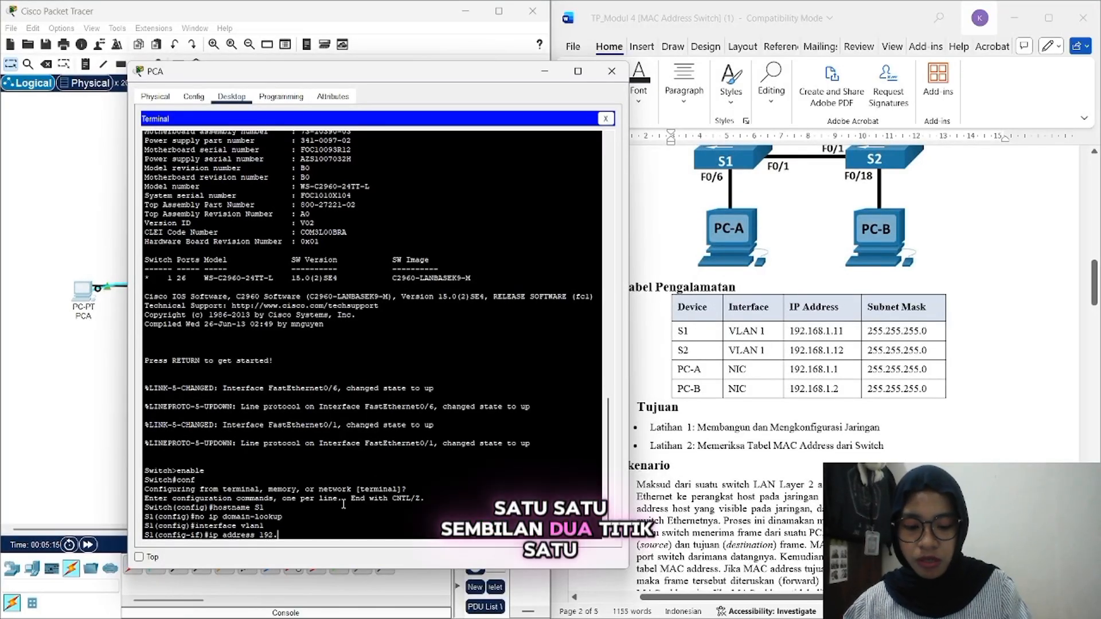
{"action": "type", "text": "168."}
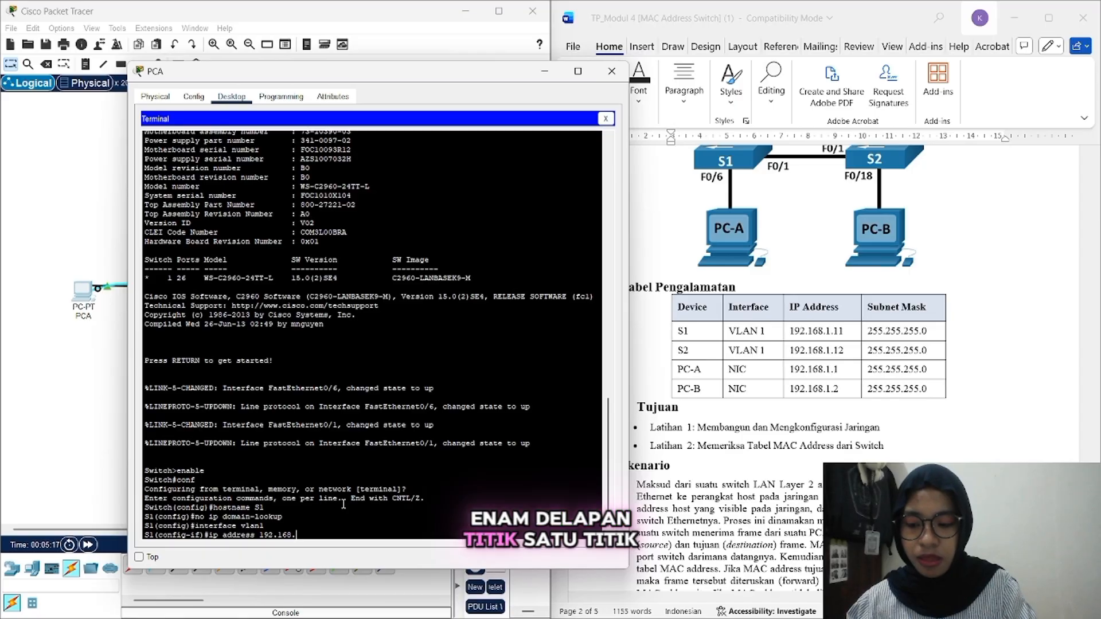
{"action": "type", "text": "1.11 2"}
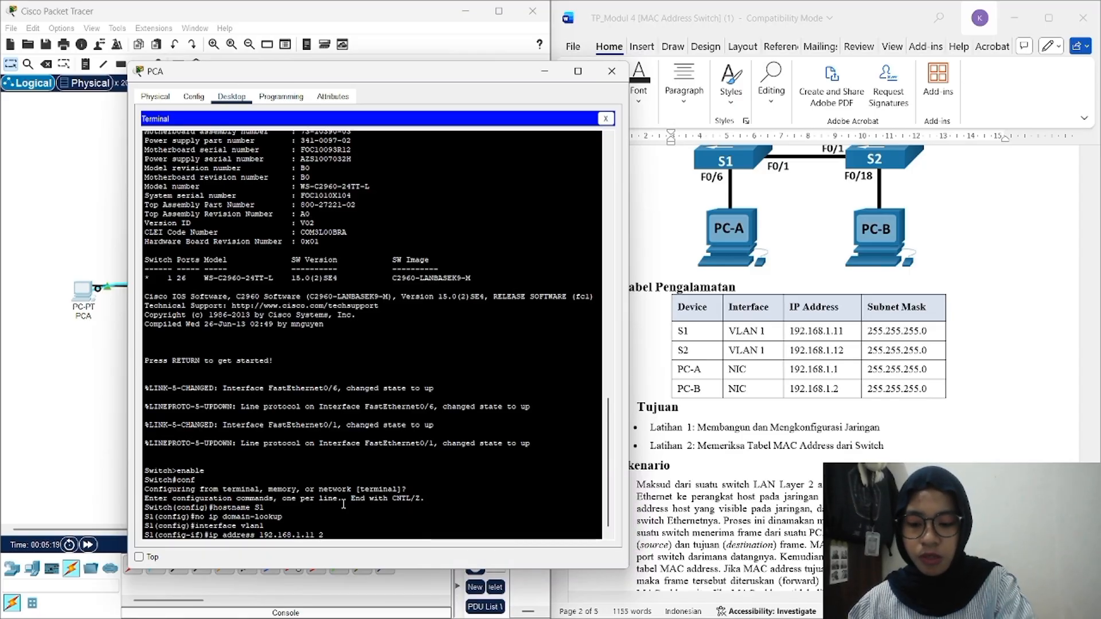
{"action": "type", "text": "55."}
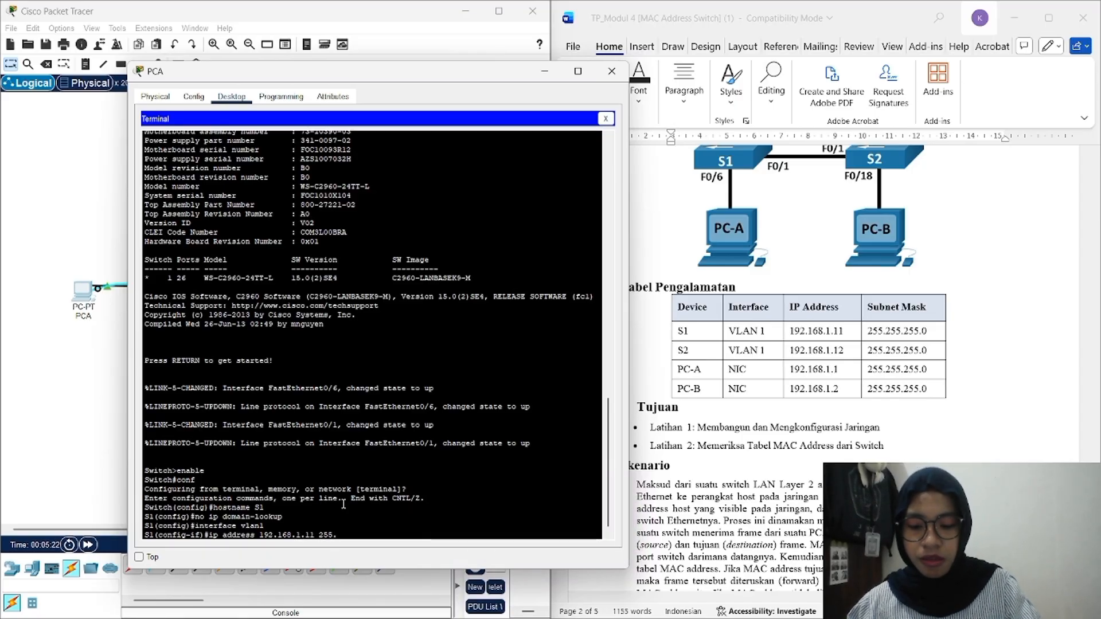
{"action": "type", "text": "255.255"}
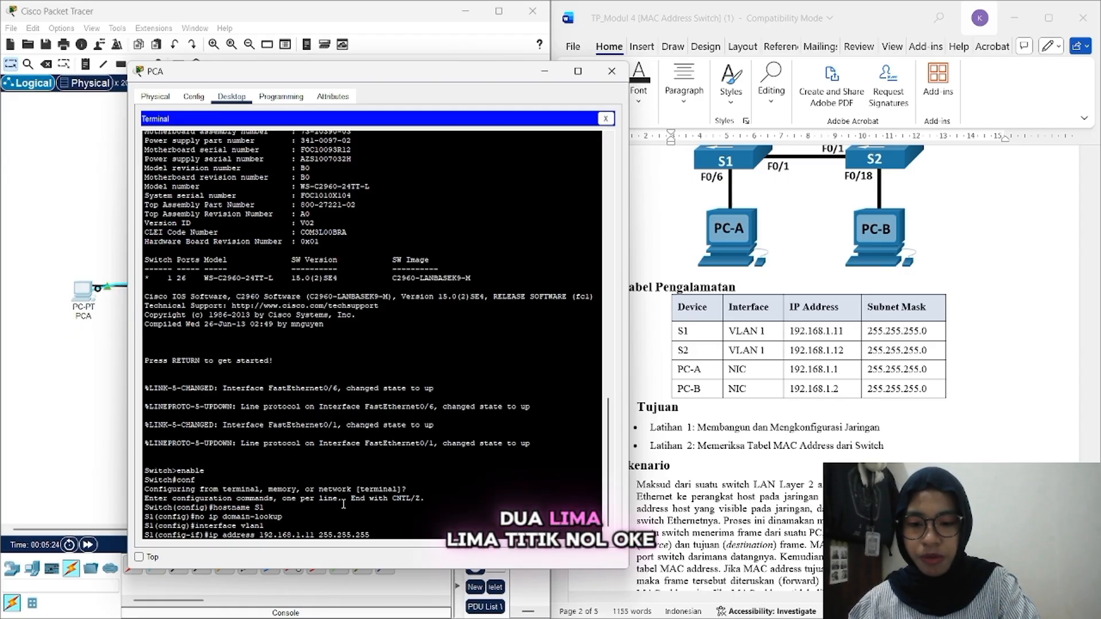
{"action": "type", "text": ".0"}
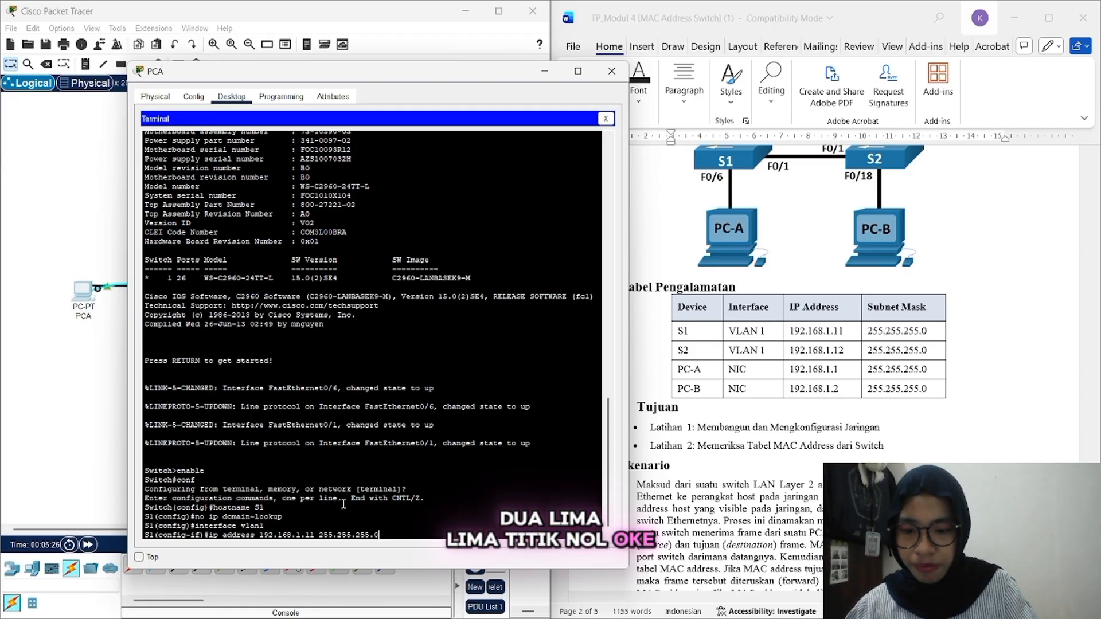
{"action": "key", "text": "Return"}
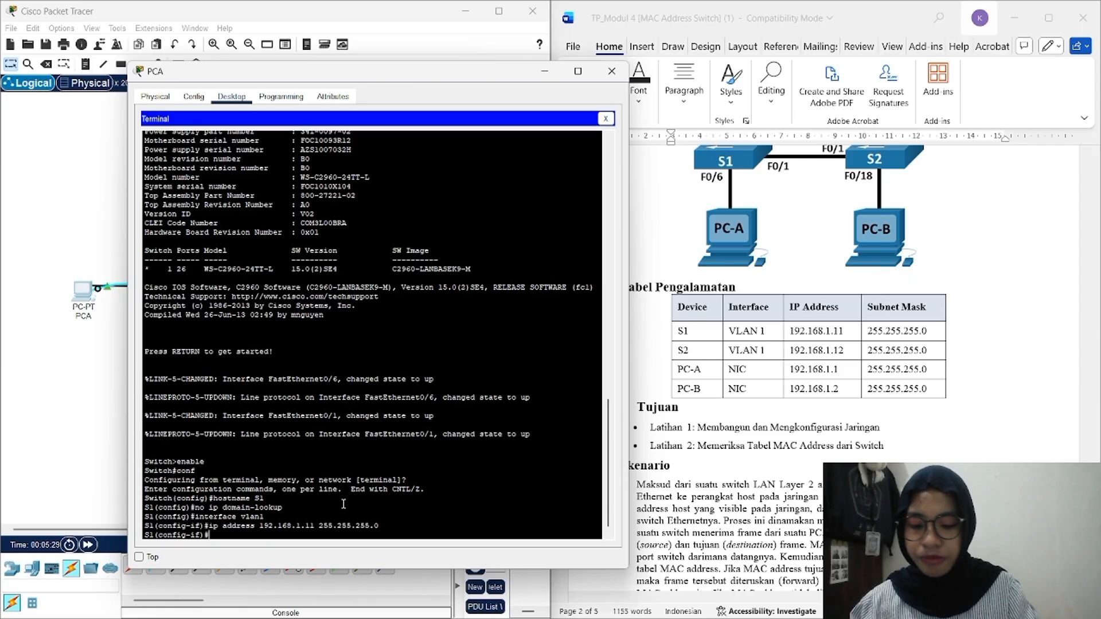
{"action": "type", "text": "no sh"}
{"action": "key", "text": "Return"}
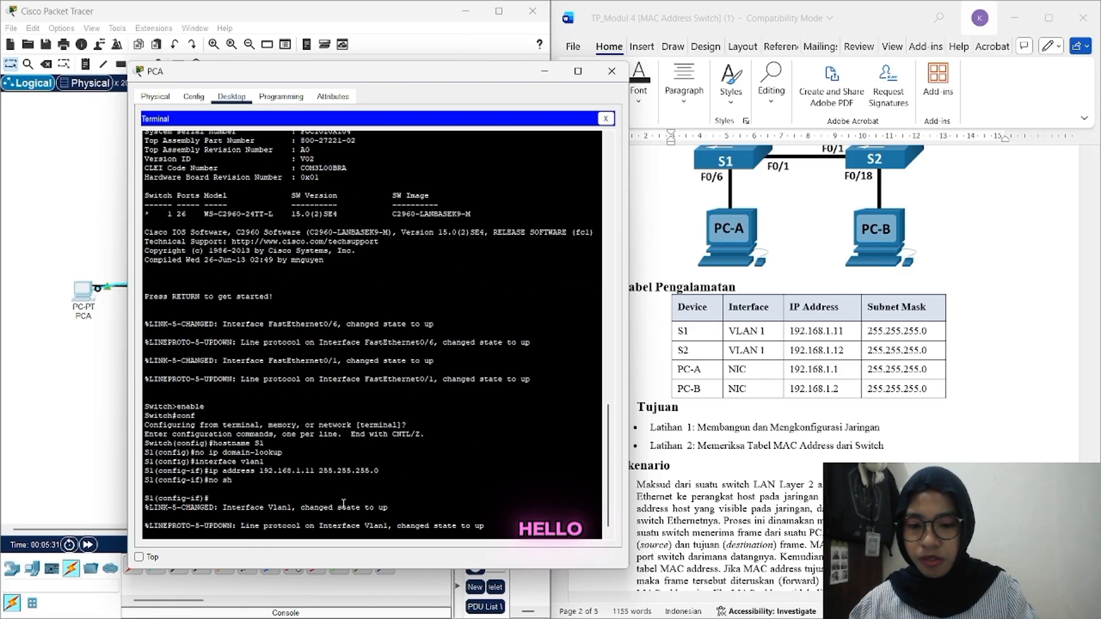
Step: Exit with 'end', then return to global configuration with 'conf t'
{"action": "type", "text": "end"}
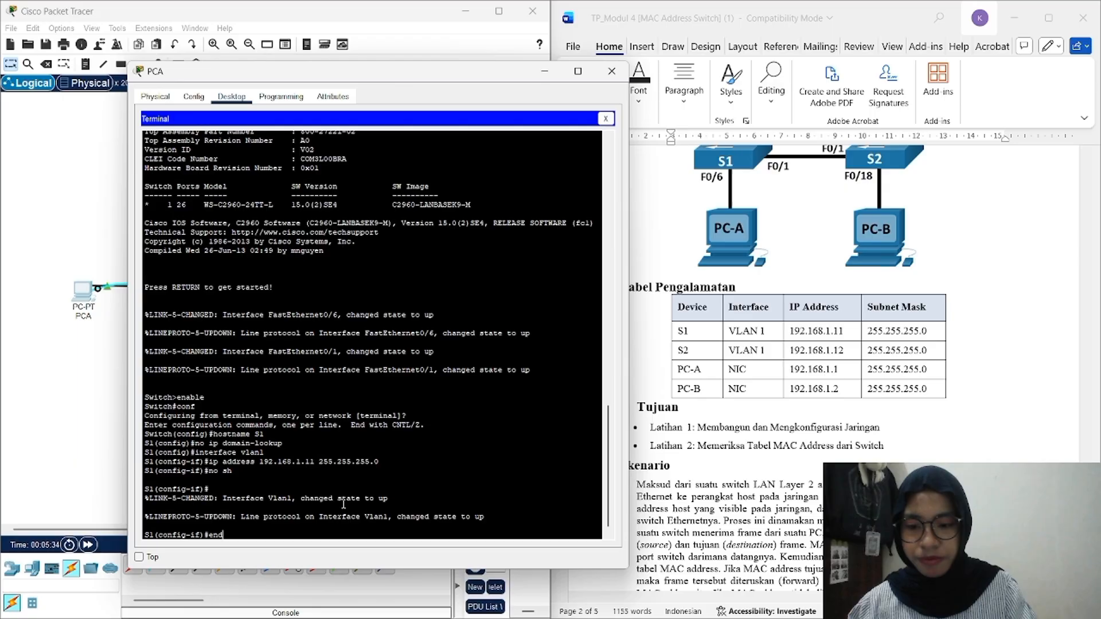
{"action": "key", "text": "Return"}
{"action": "key", "text": "Return"}
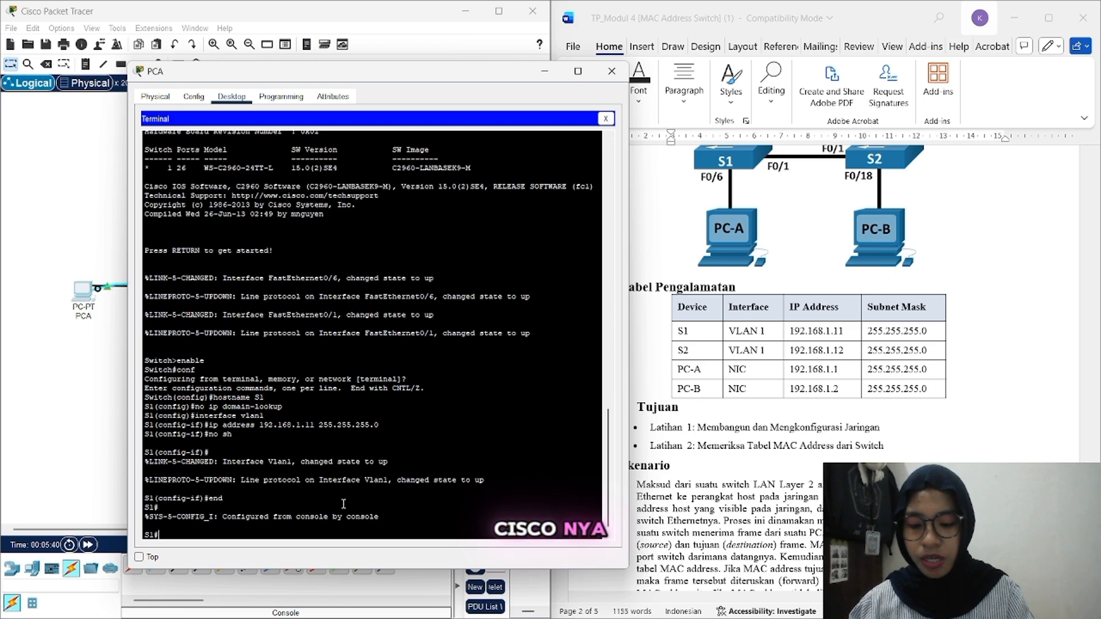
{"action": "type", "text": "conf"}
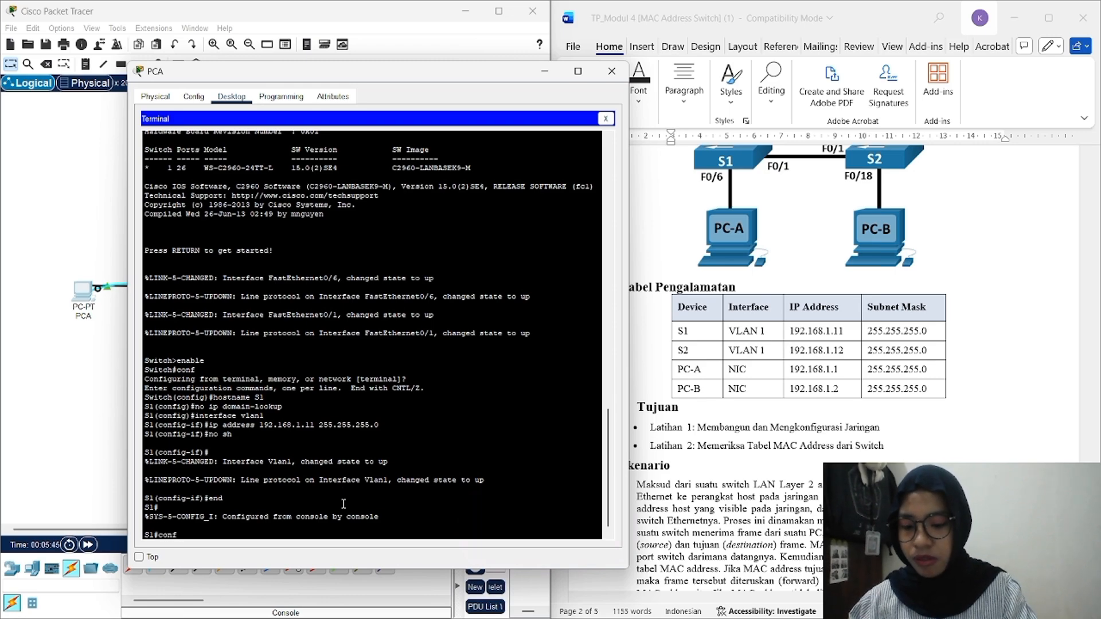
{"action": "type", "text": " t"}
{"action": "key", "text": "Return"}
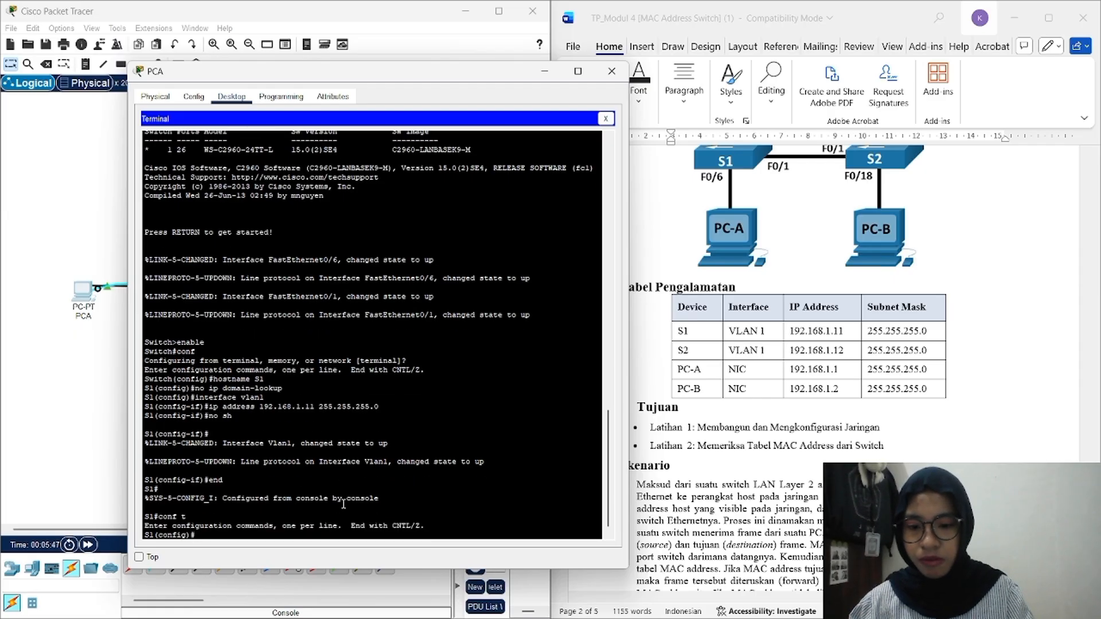
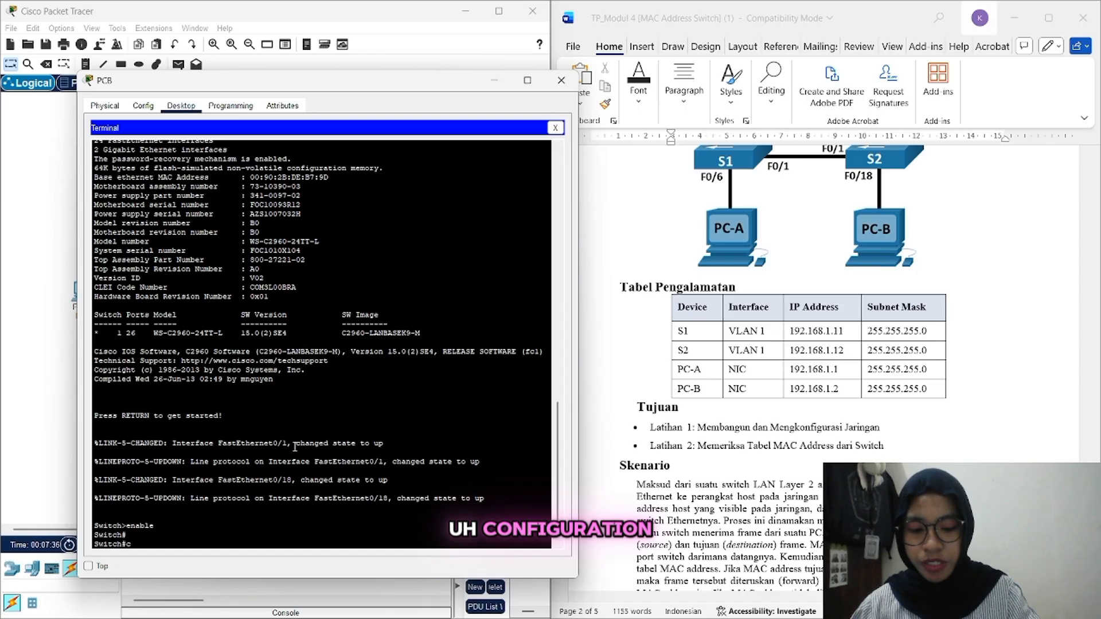
Step: Enter global configuration, set hostname S2, and disable DNS lookup with 'no ip domain-lookup'
{"action": "type", "text": "onf"}
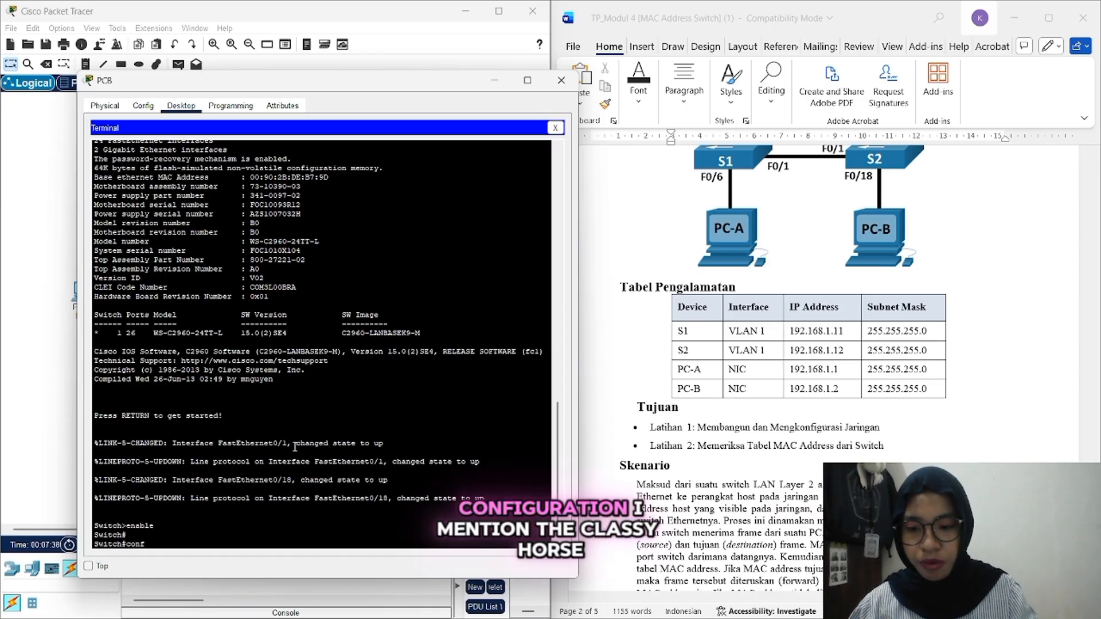
{"action": "key", "text": "Return"}
{"action": "key", "text": "Return"}
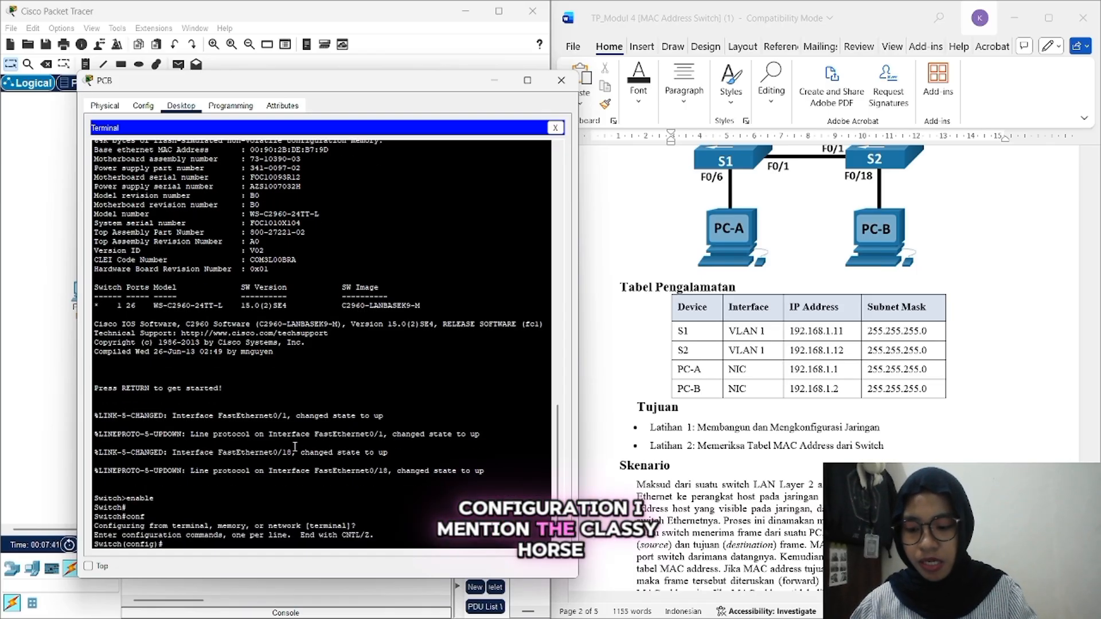
{"action": "type", "text": "h"}
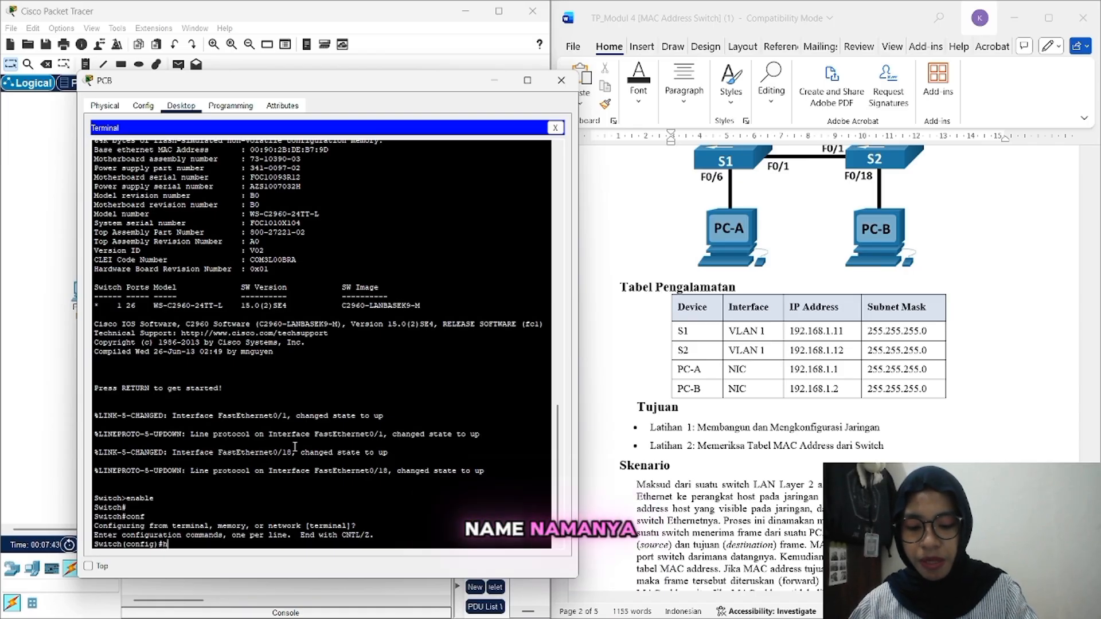
{"action": "type", "text": "ostn"}
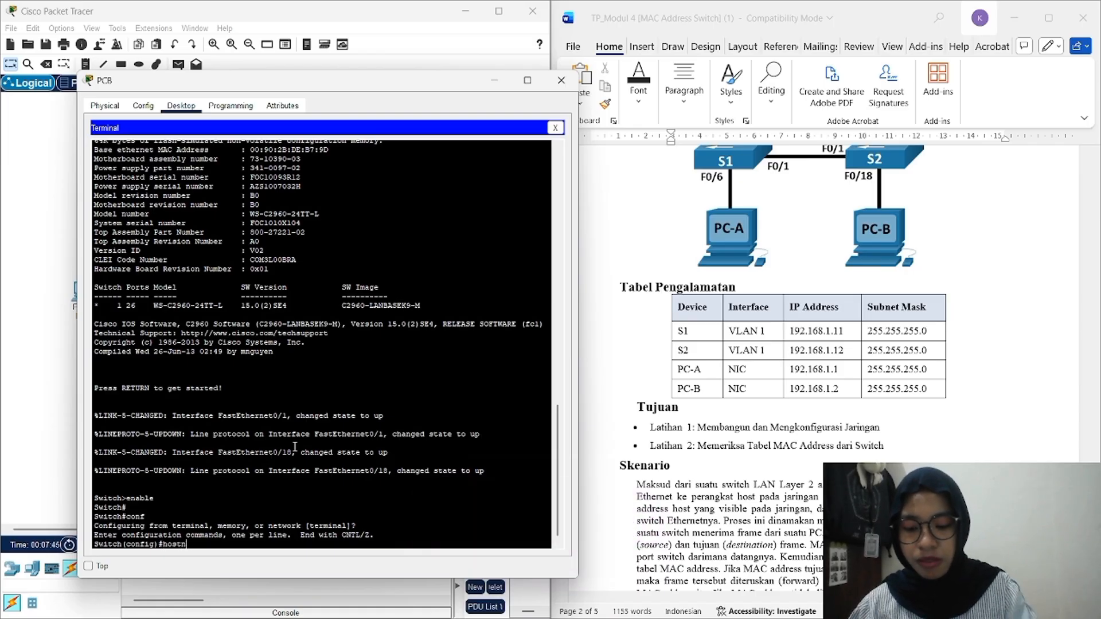
{"action": "type", "text": "ame S"}
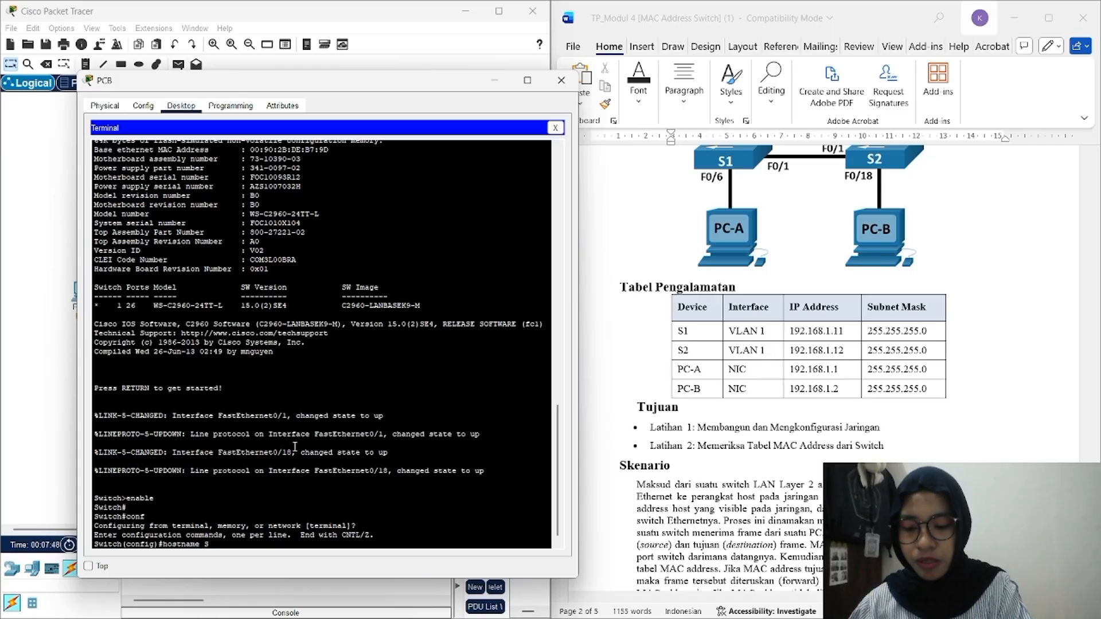
{"action": "type", "text": "2"}
{"action": "key", "text": "Return"}
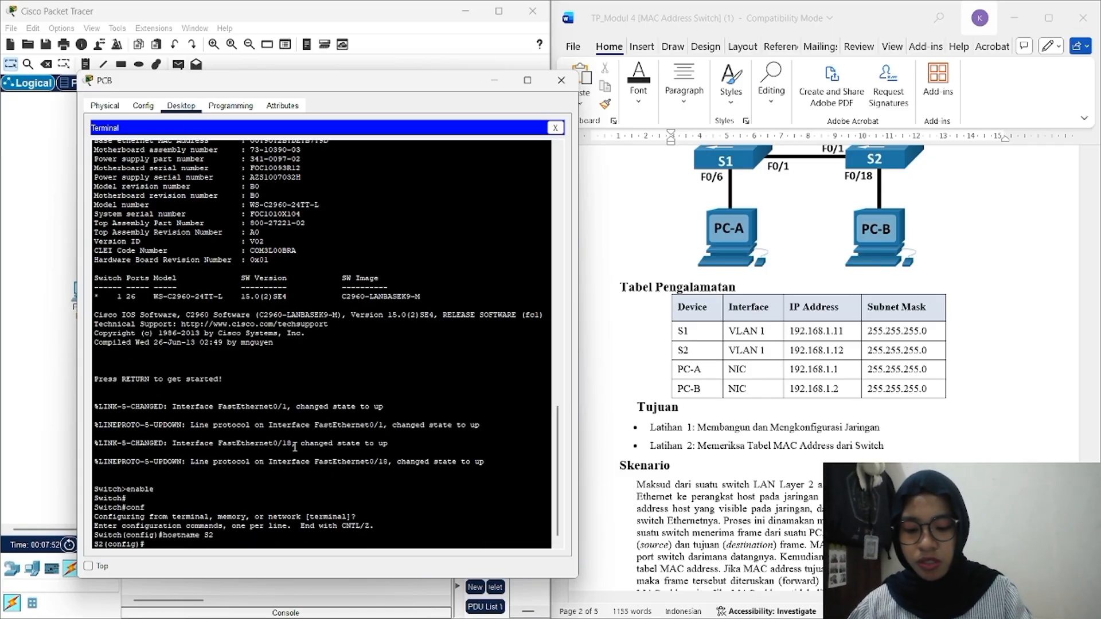
{"action": "type", "text": "no ip dom"}
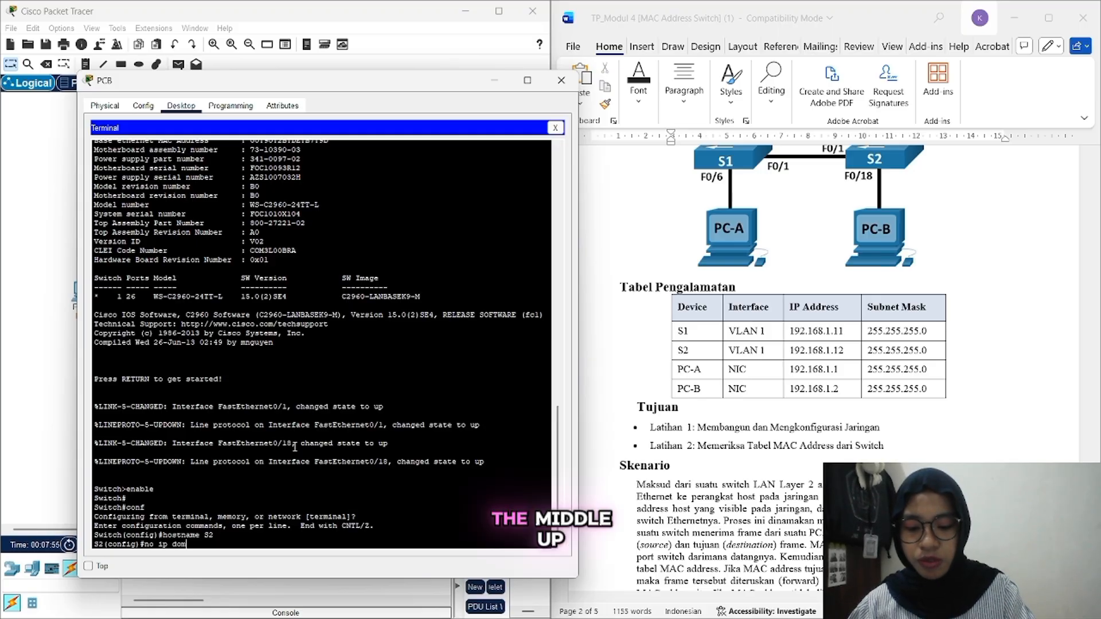
{"action": "type", "text": "ain-look"}
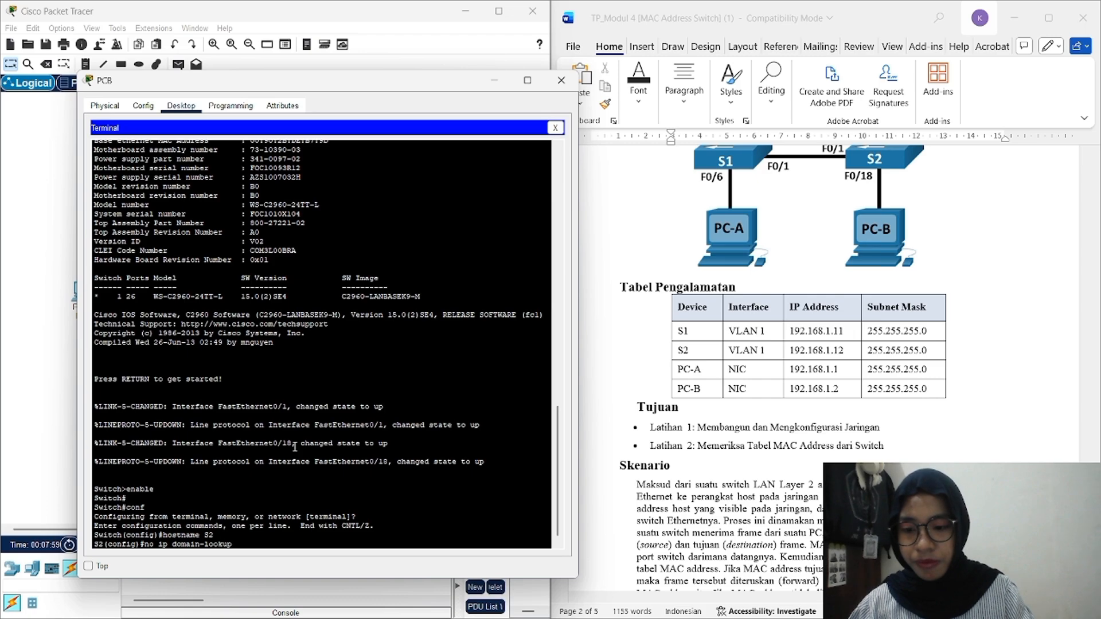
{"action": "type", "text": "up"}
{"action": "key", "text": "Return"}
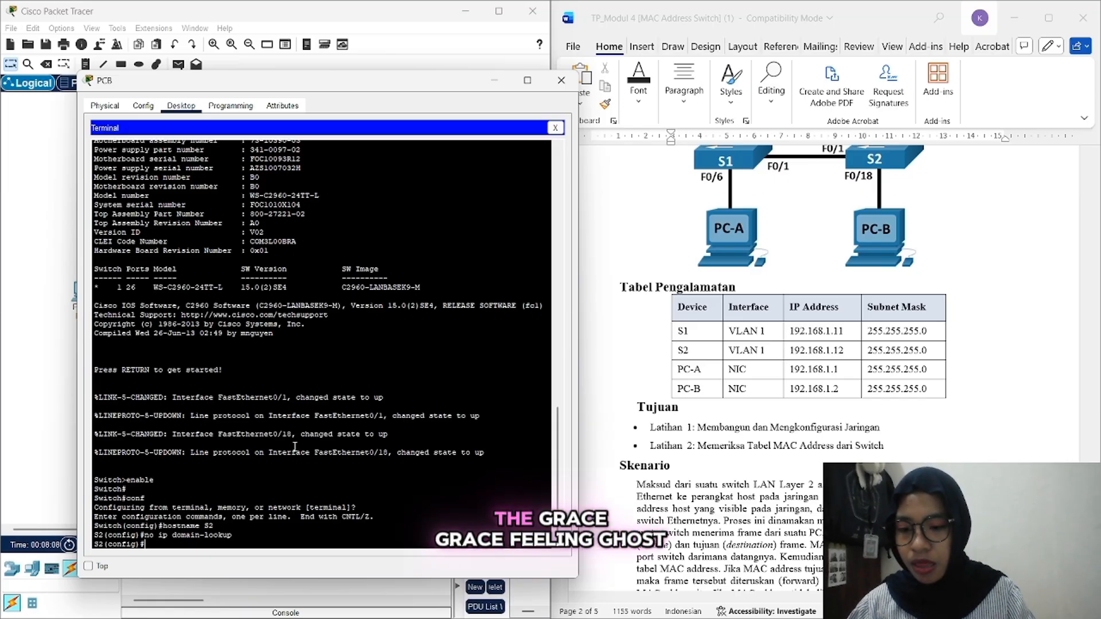
Step: Address S2's interface vlan1 as 192.168.1.12 255.255.255.0, enable it with 'no sh', and exit
{"action": "type", "text": "interfa"}
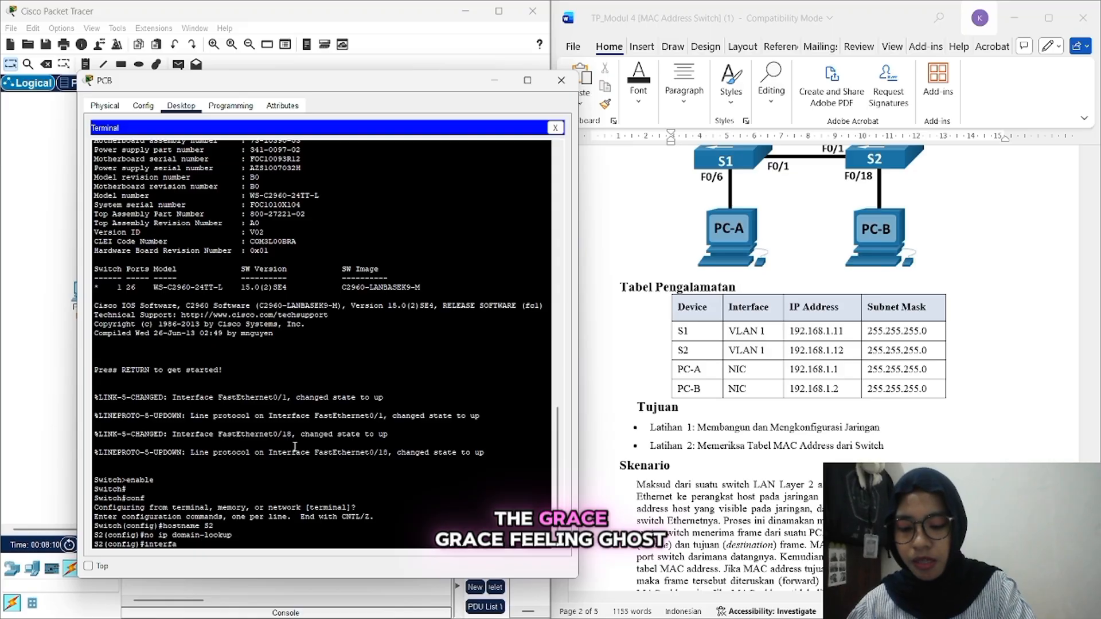
{"action": "type", "text": "ce vl"}
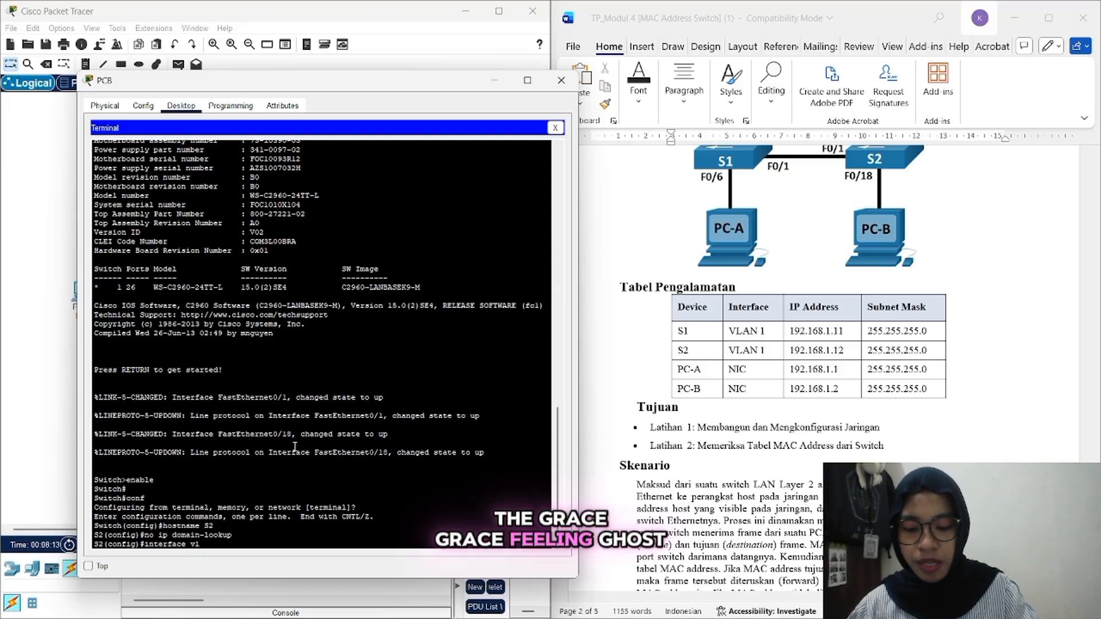
{"action": "type", "text": "an1"}
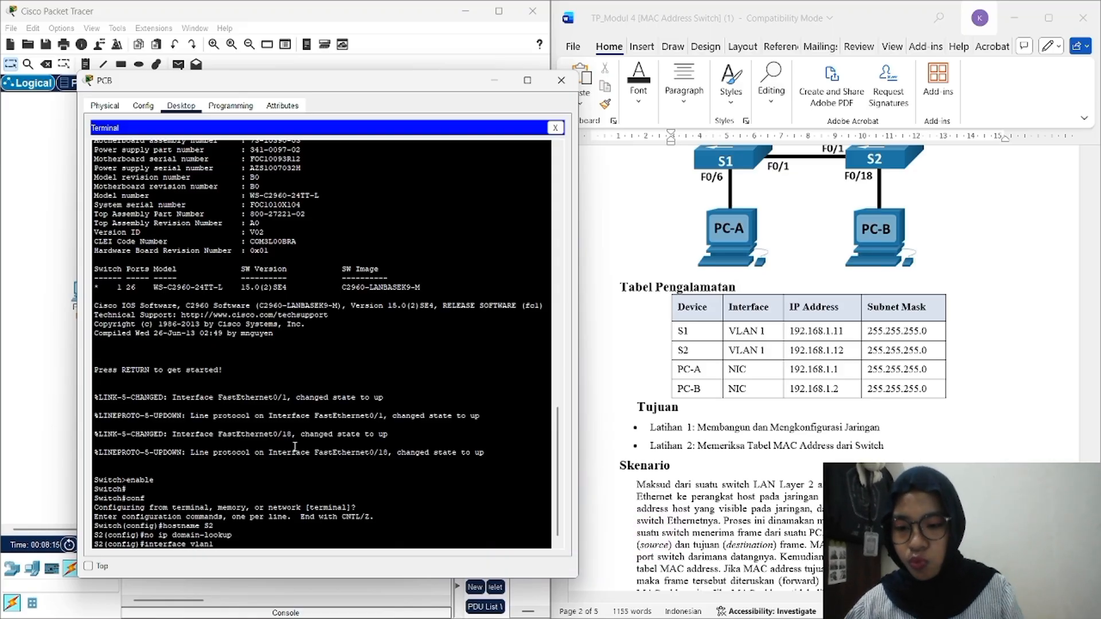
{"action": "key", "text": "Return"}
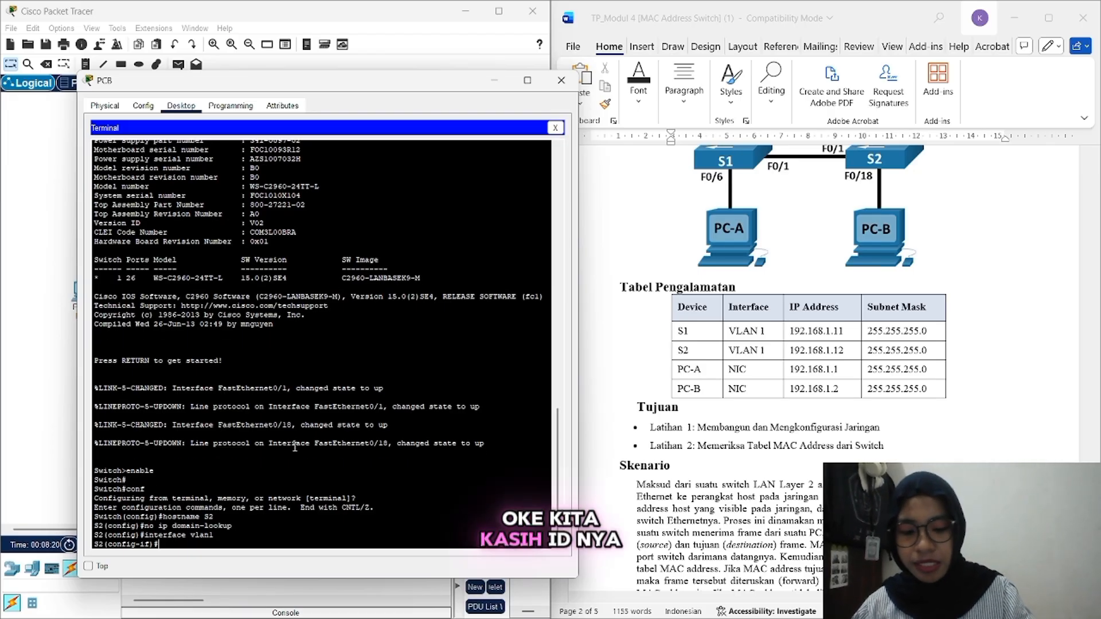
{"action": "type", "text": "ip  addre"}
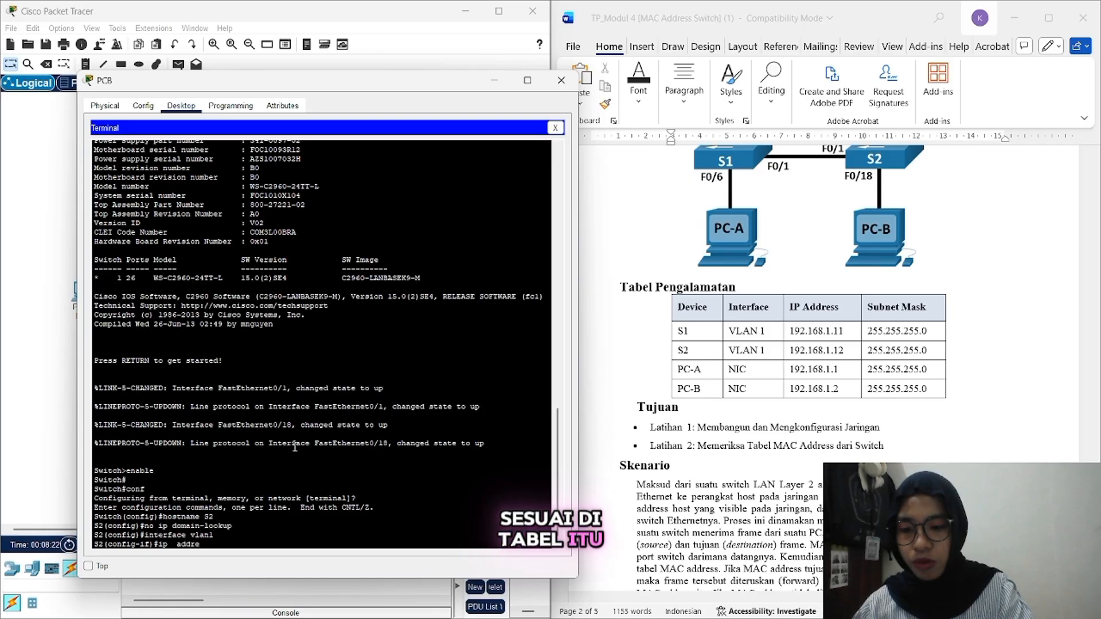
{"action": "type", "text": "ss 19"}
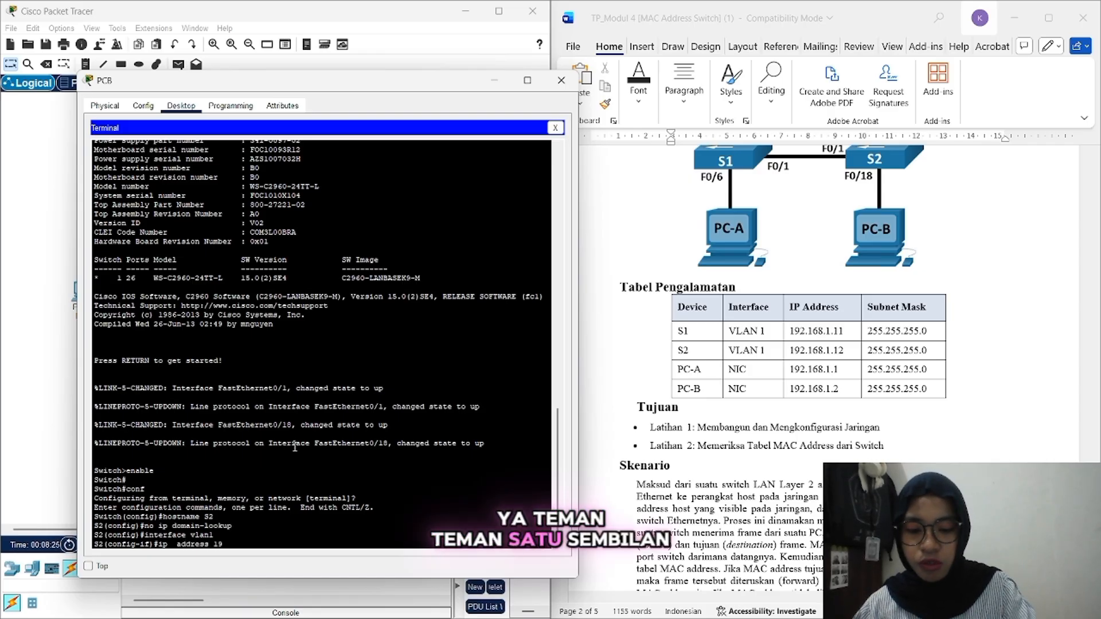
{"action": "type", "text": "2.168"}
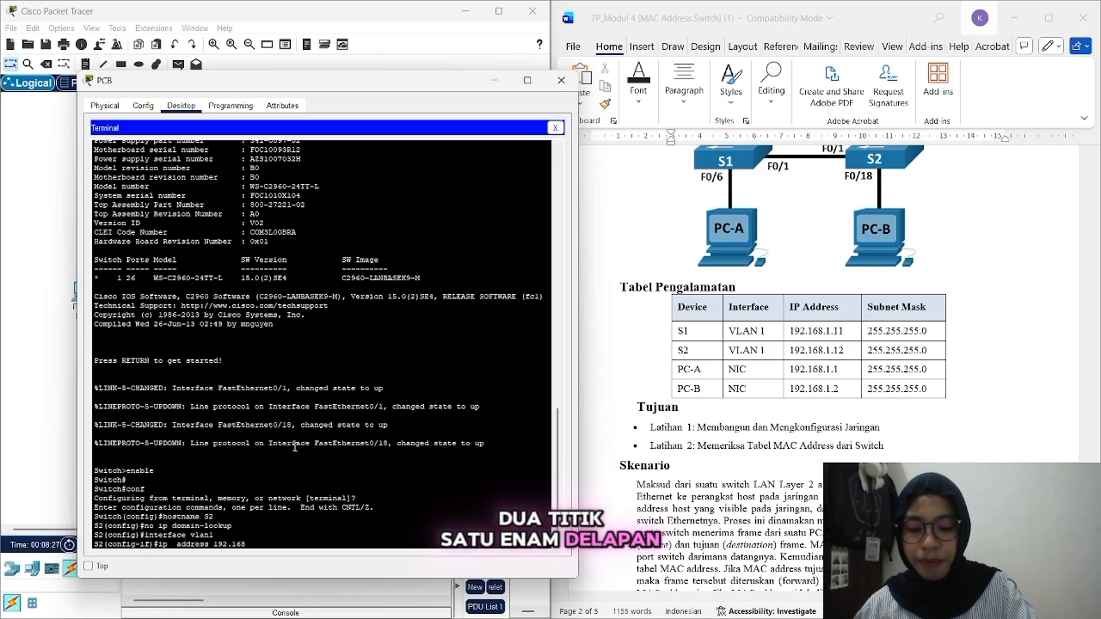
{"action": "type", "text": ".1."}
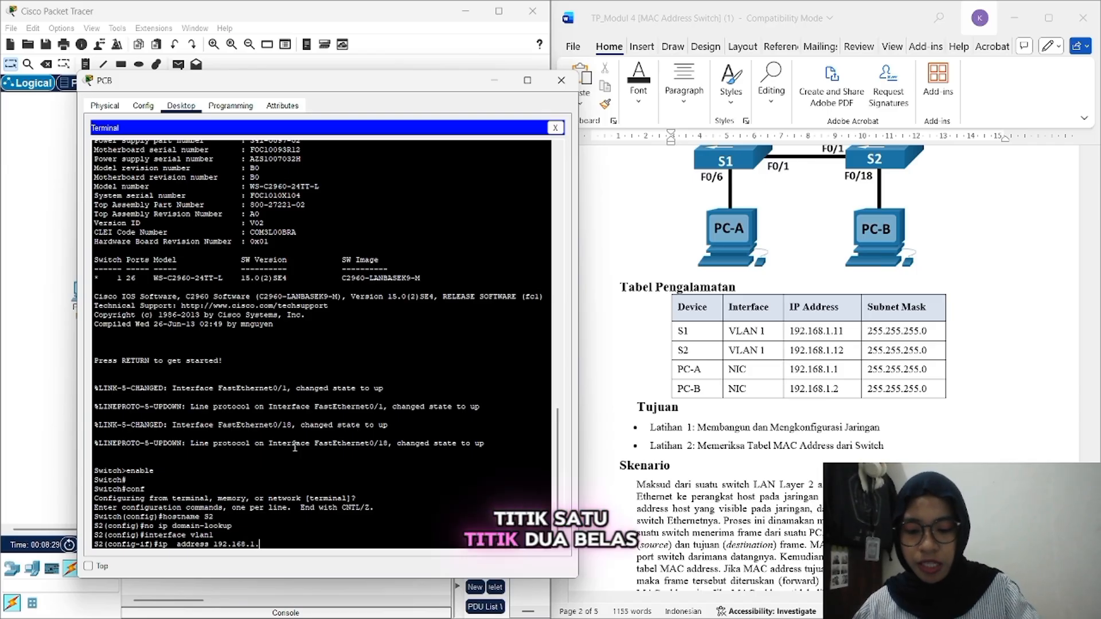
{"action": "type", "text": "12 255"}
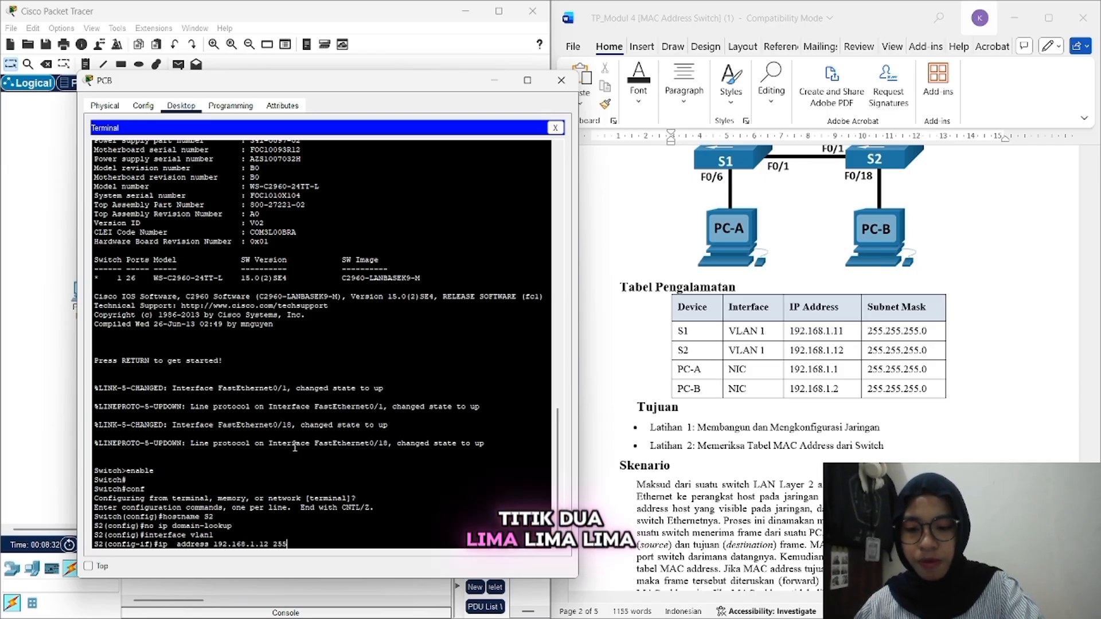
{"action": "type", "text": ".255."}
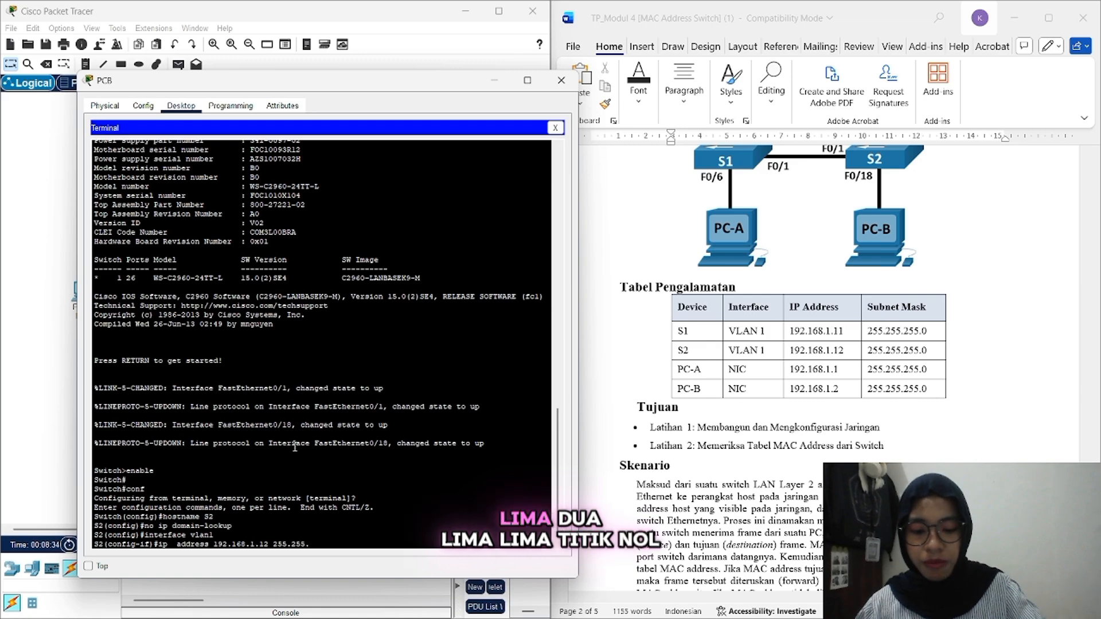
{"action": "type", "text": "255.0"}
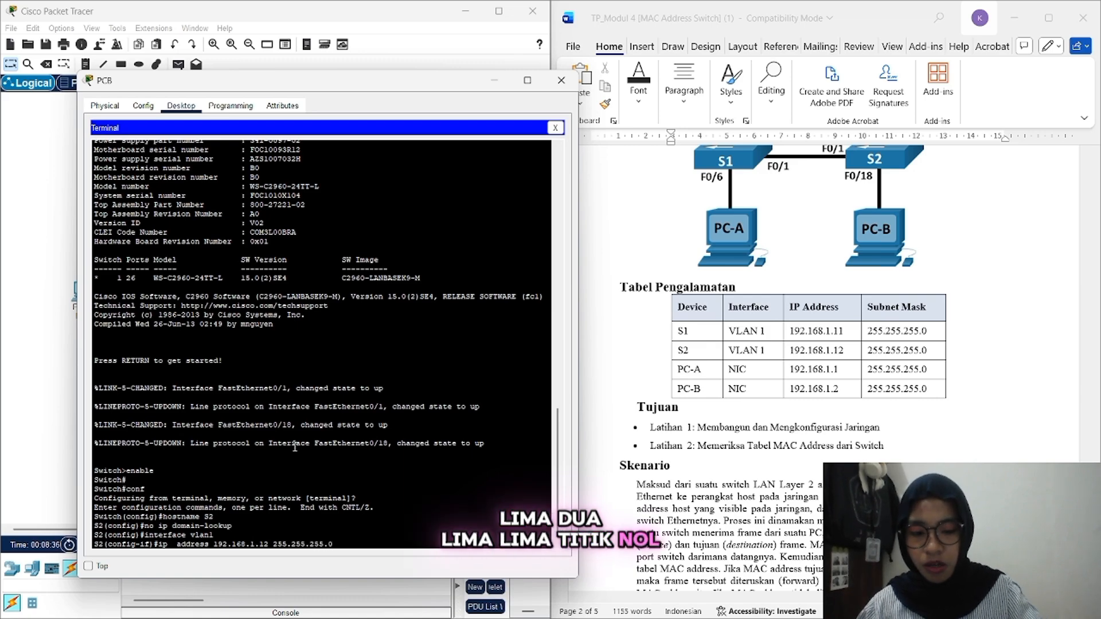
{"action": "key", "text": "Return"}
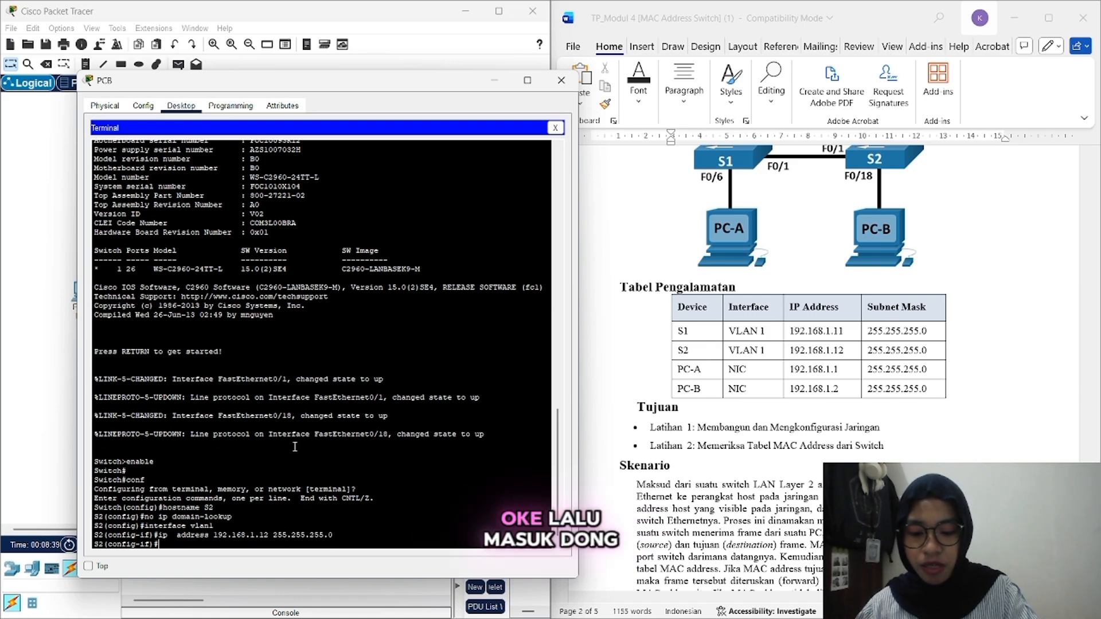
{"action": "type", "text": "no sh"}
{"action": "key", "text": "Return"}
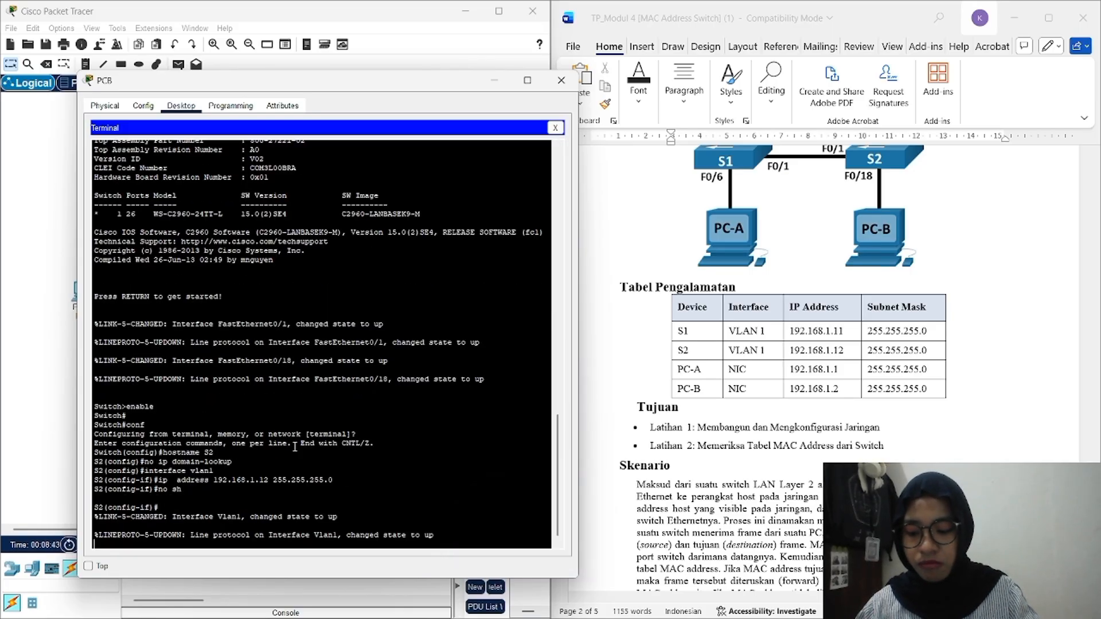
{"action": "key", "text": "Return"}
{"action": "type", "text": "exit"}
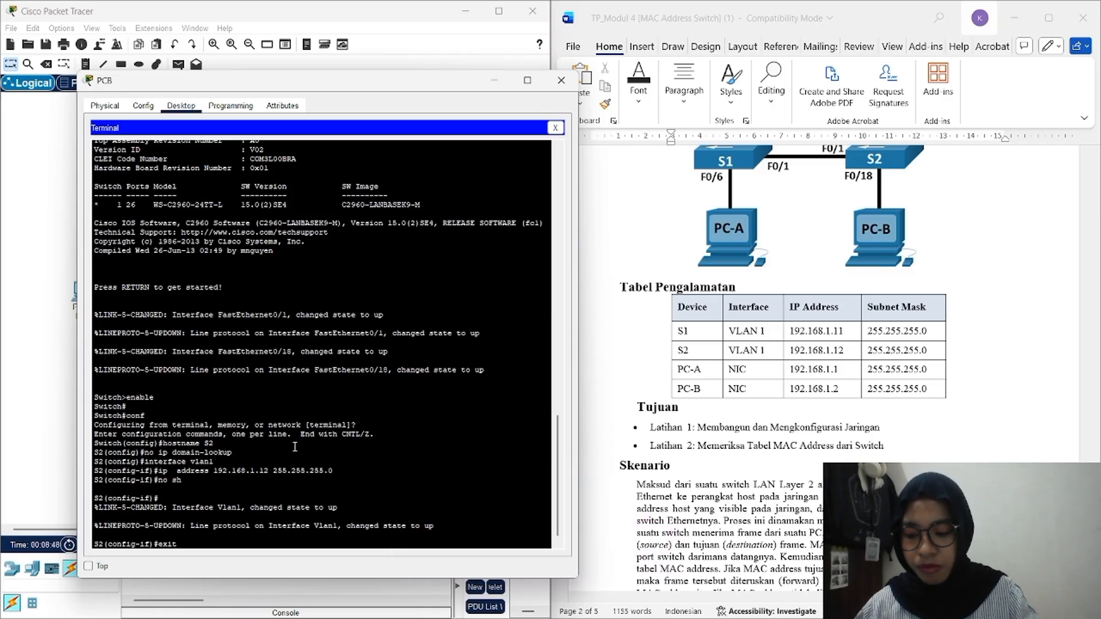
Step: Give S2's console line 0 the console password with login required, then exit to global configuration
{"action": "key", "text": "Return"}
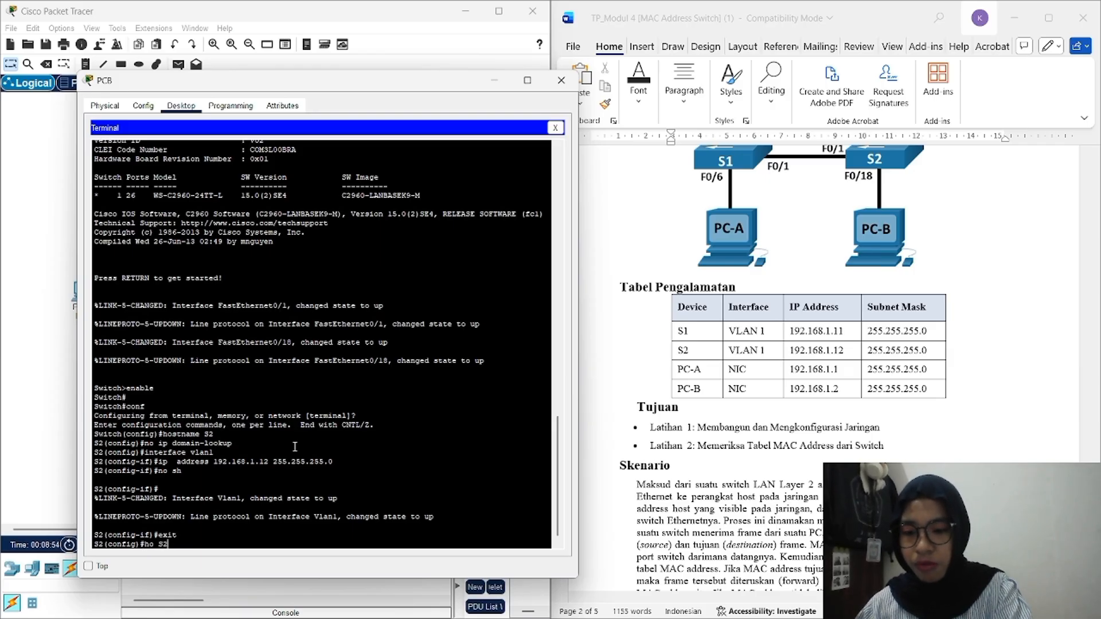
{"action": "key", "text": "Return"}
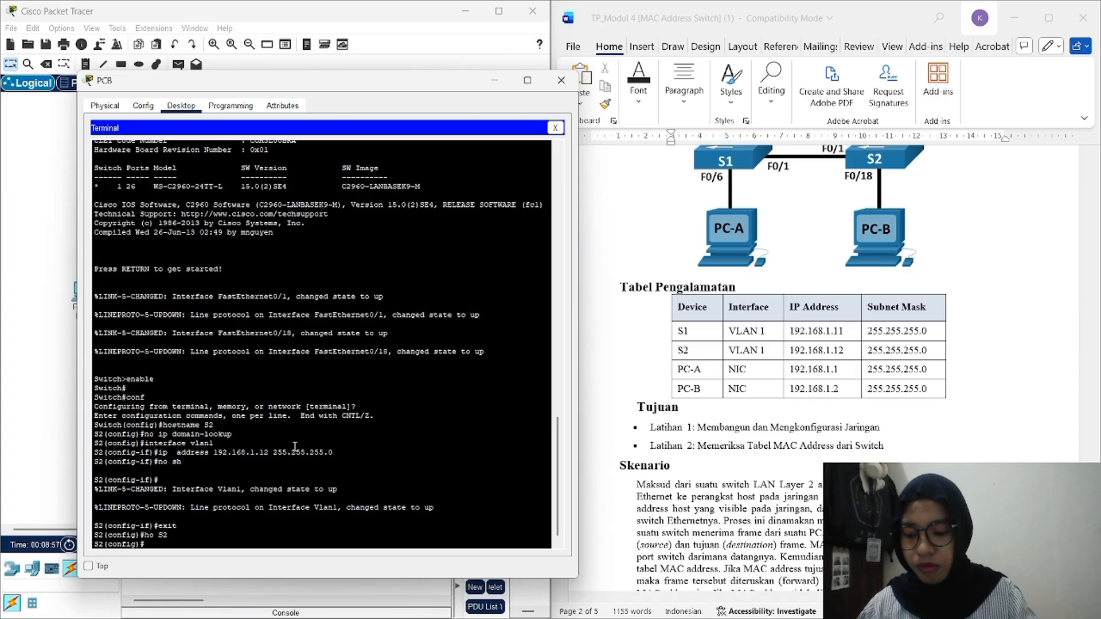
{"action": "type", "text": "lin con 0"}
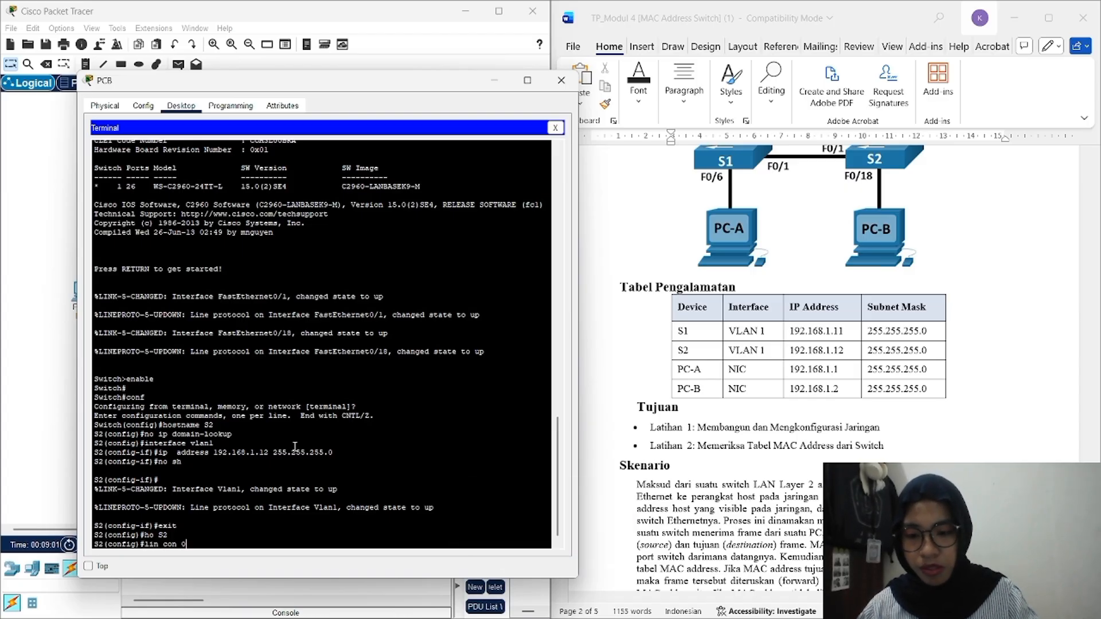
{"action": "key", "text": "Return"}
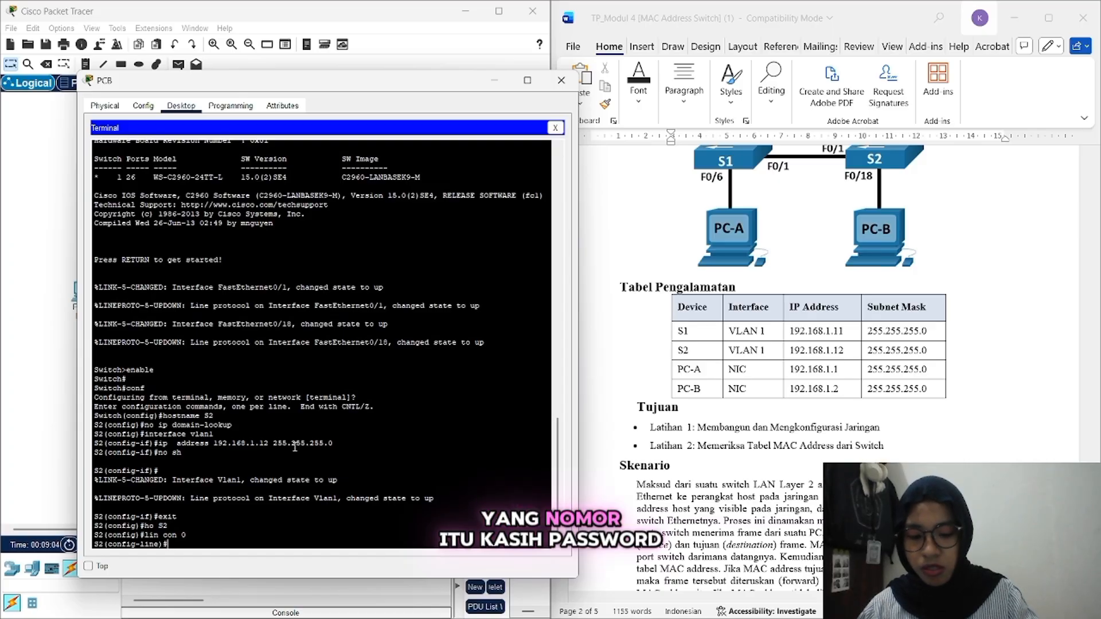
{"action": "type", "text": "password"}
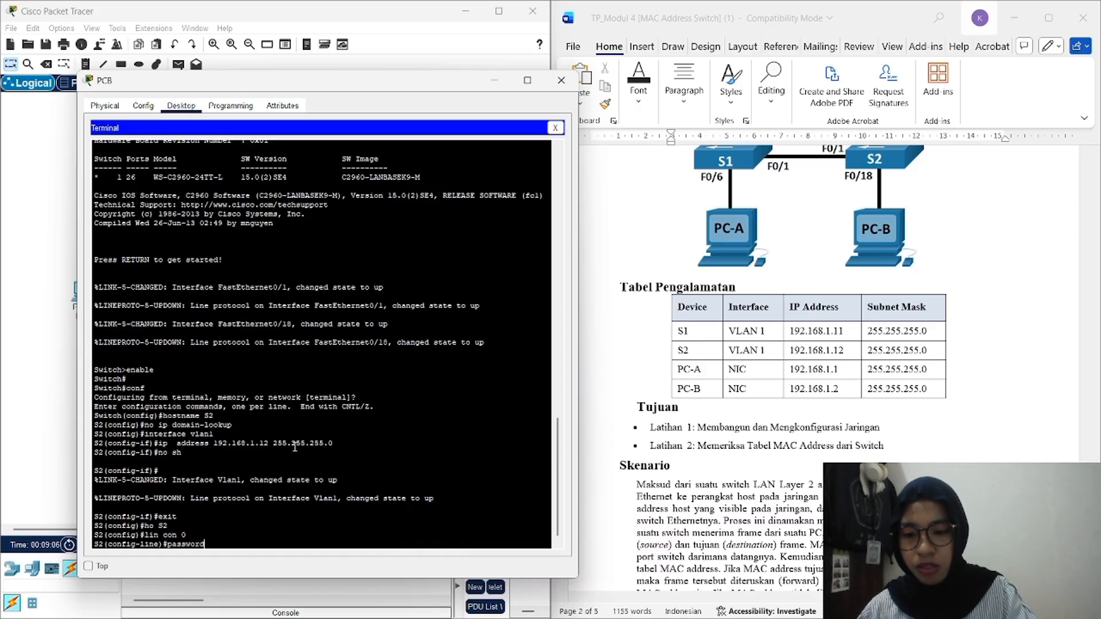
{"action": "type", "text": " cisco"}
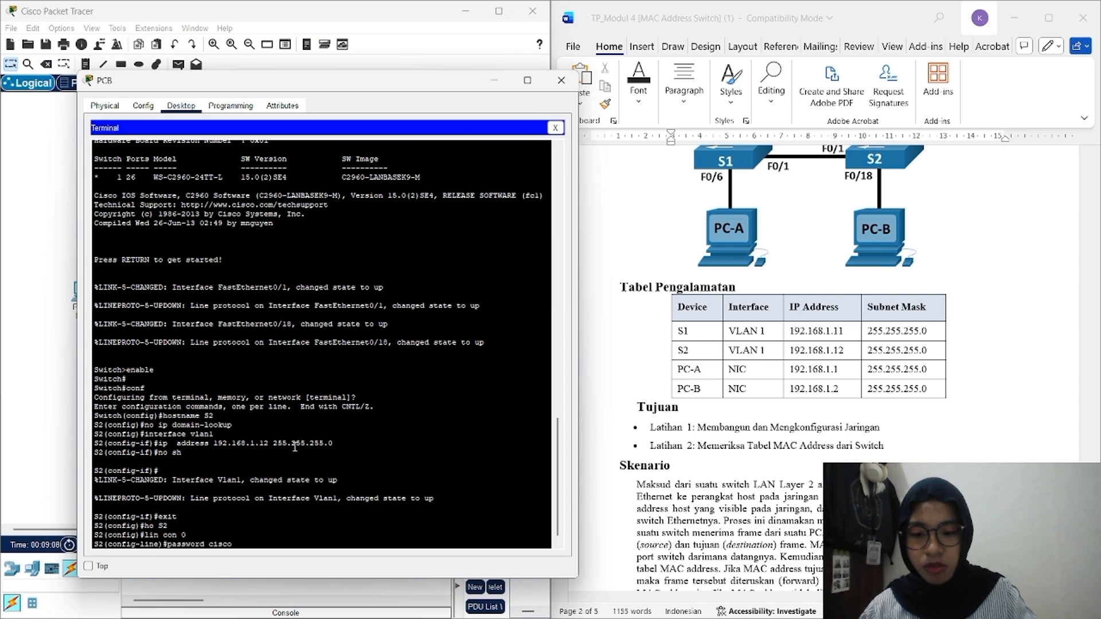
{"action": "key", "text": "Return"}
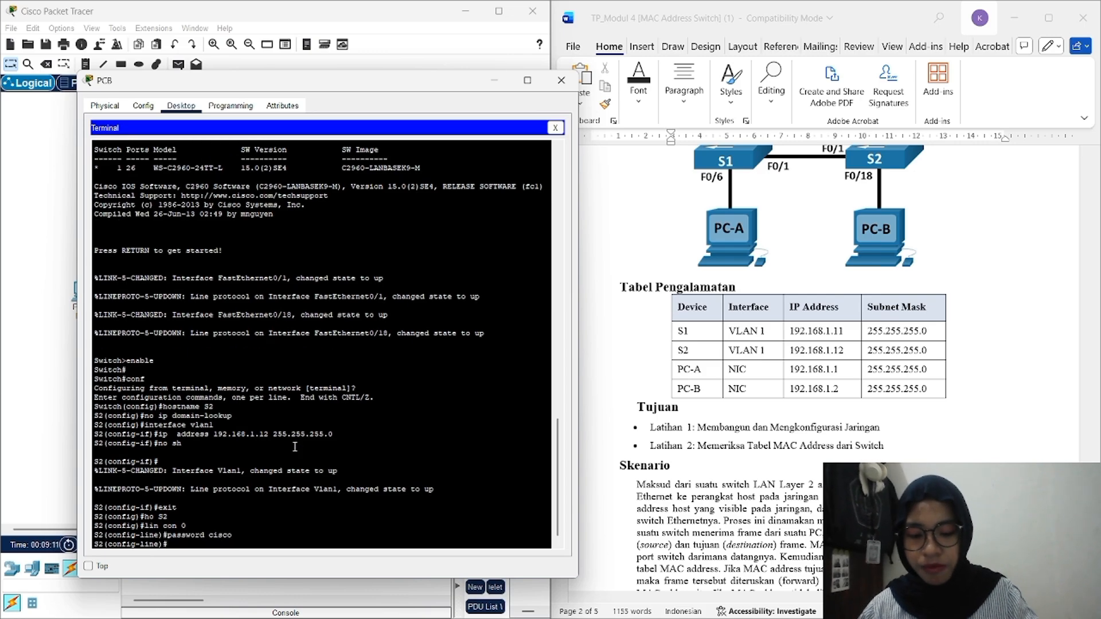
{"action": "type", "text": "login"}
{"action": "key", "text": "Return"}
{"action": "key", "text": "Return"}
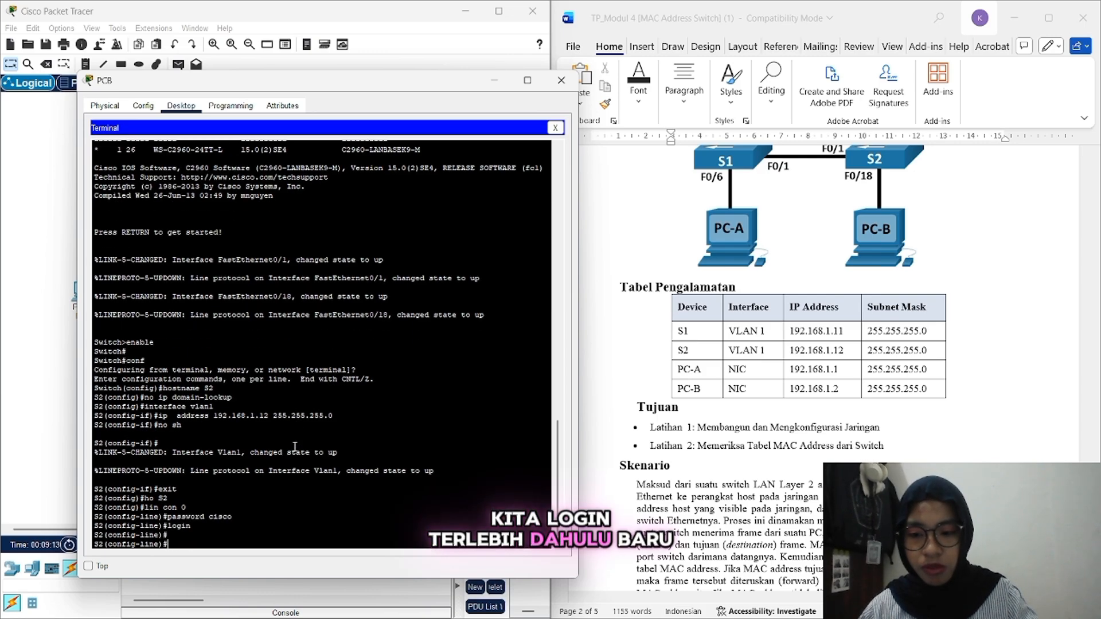
{"action": "type", "text": "exit"}
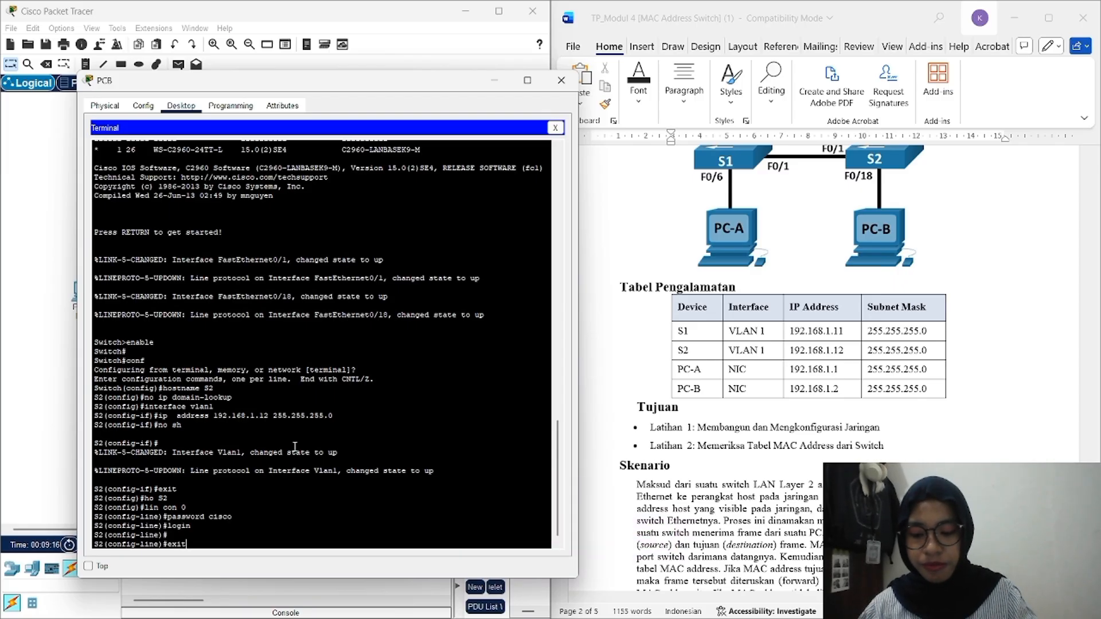
{"action": "key", "text": "Return"}
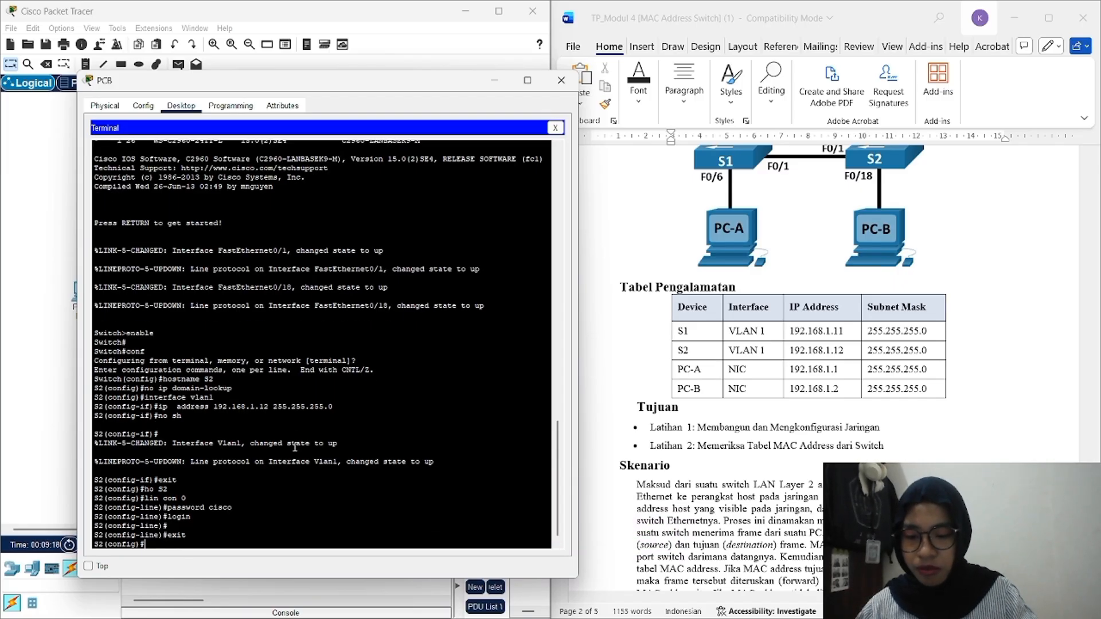
Step: Drop to privileged mode with 'end' and re-enter global configuration with 'conf t'
{"action": "type", "text": "e"}
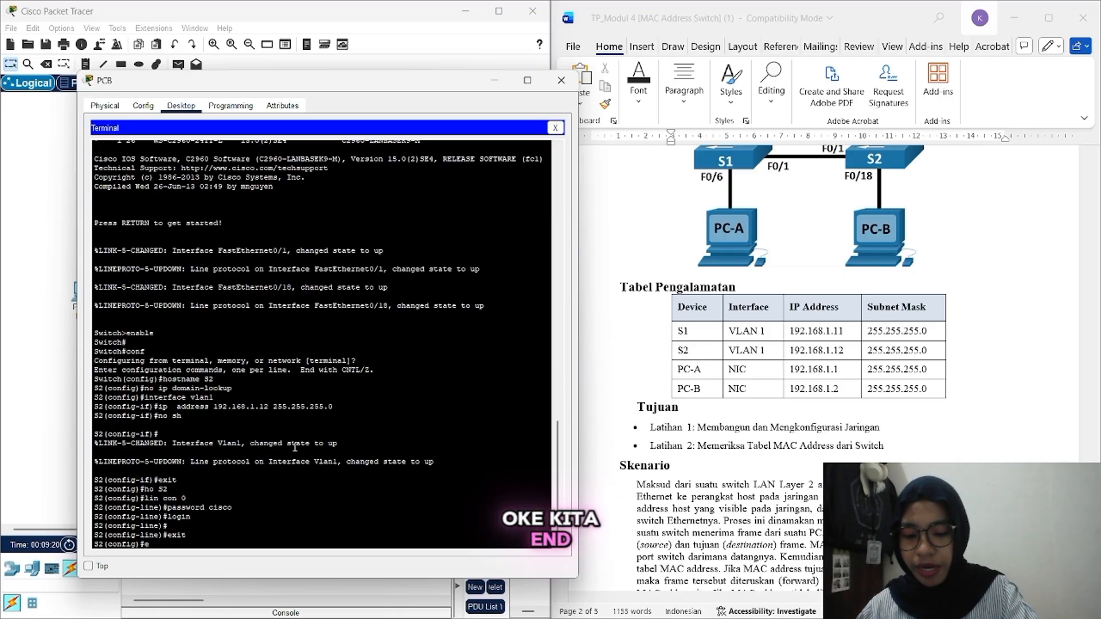
{"action": "type", "text": "nd"}
{"action": "key", "text": "Return"}
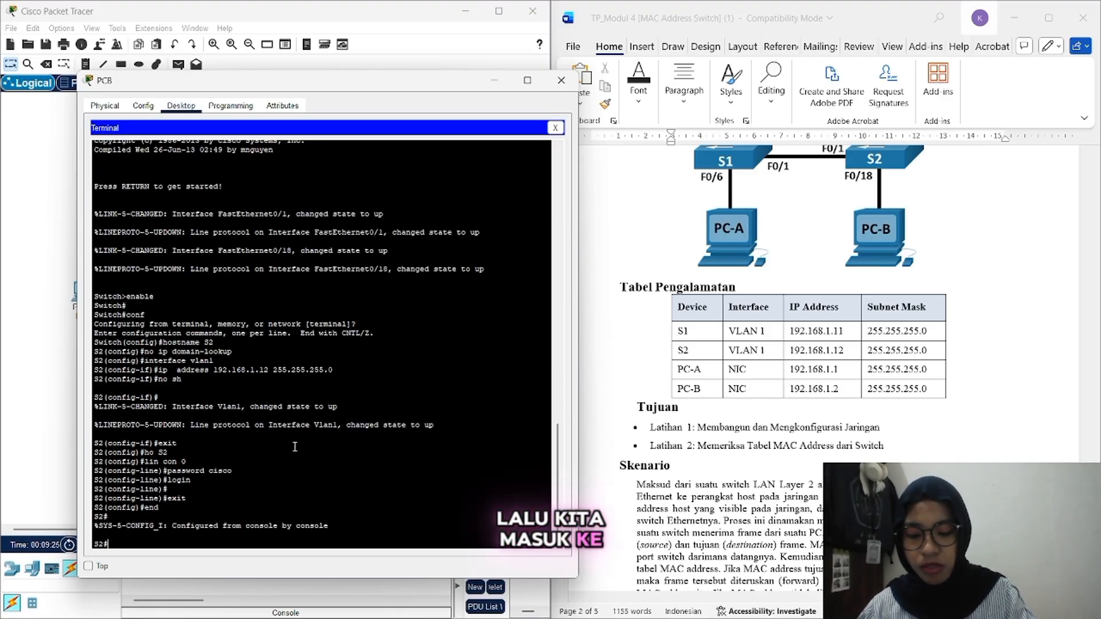
{"action": "type", "text": "c"}
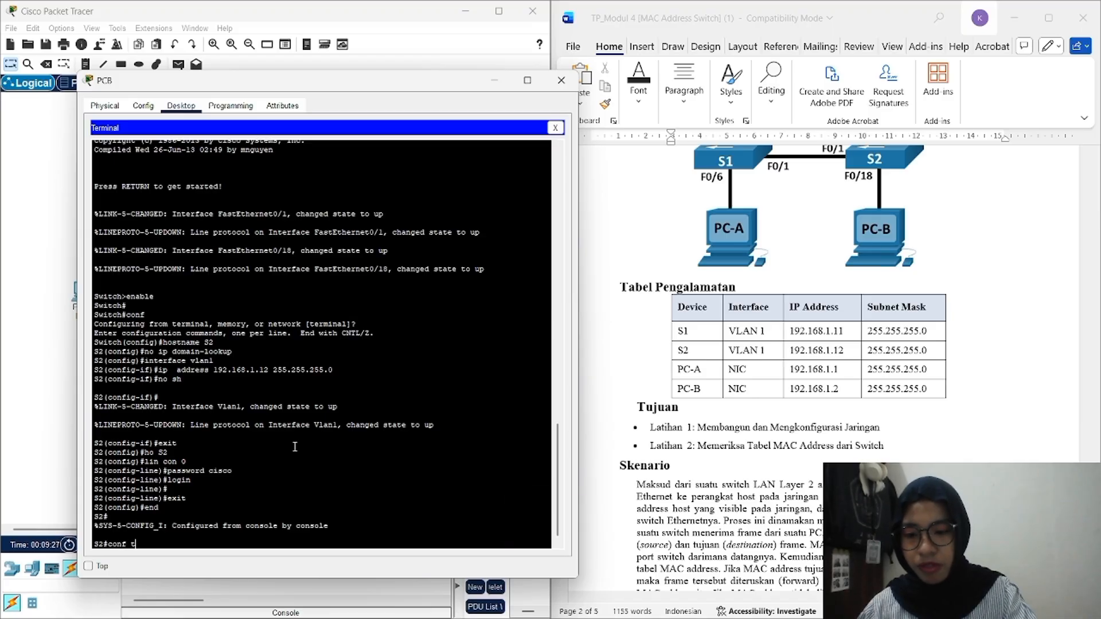
{"action": "type", "text": "onf t"}
{"action": "key", "text": "Return"}
{"action": "key", "text": "Return"}
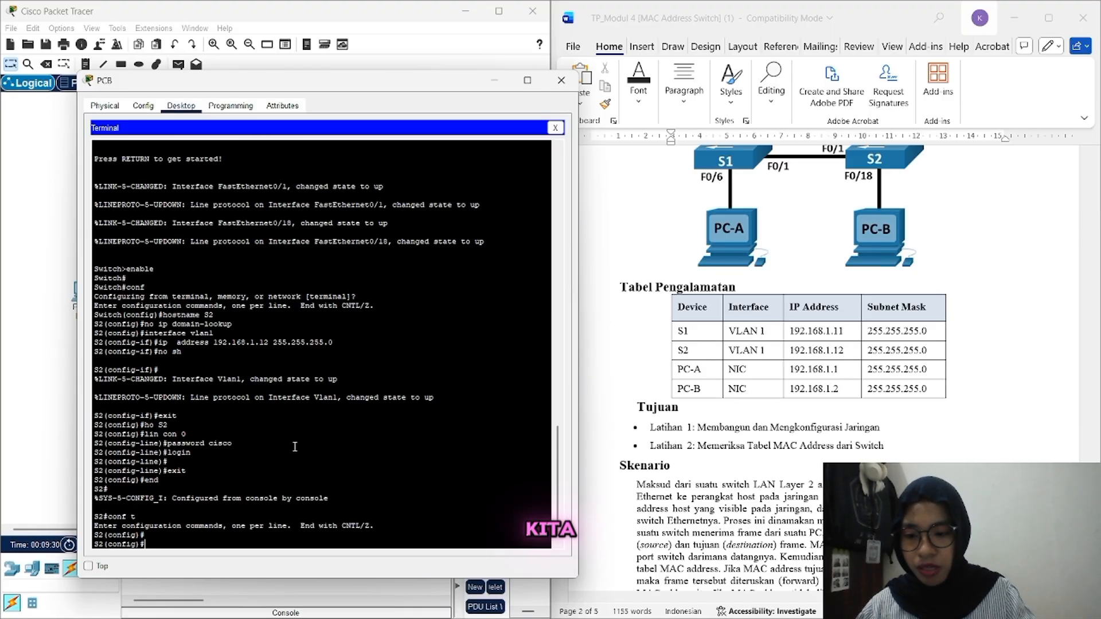
Step: Re-enter the console line 0 password with login required, exit, and begin 'line vty 0 4'
{"action": "type", "text": "line"}
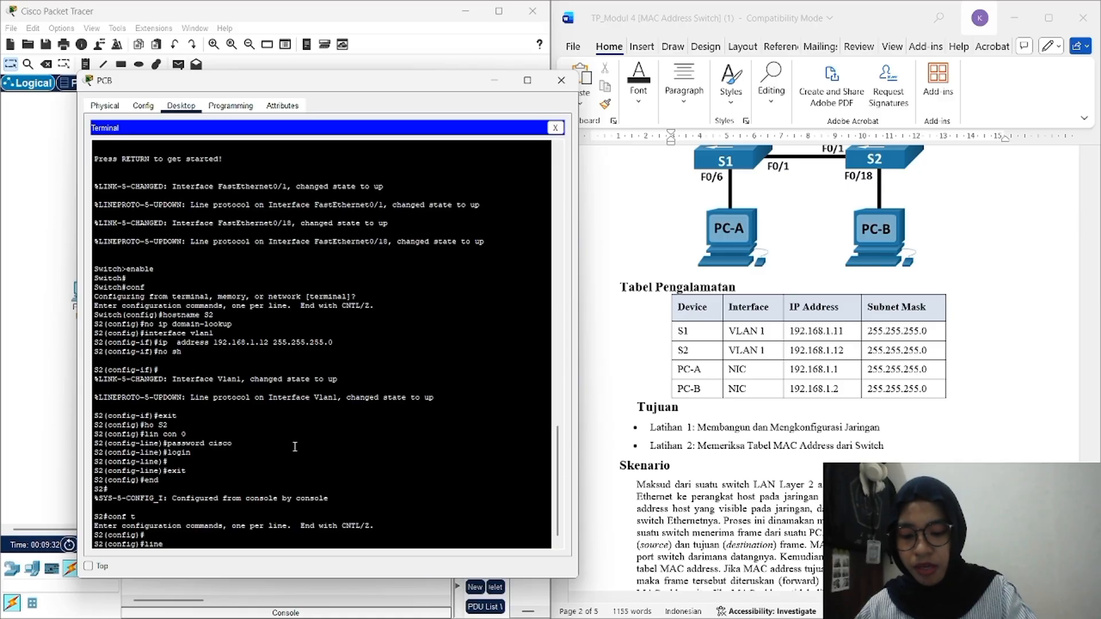
{"action": "type", "text": " console"}
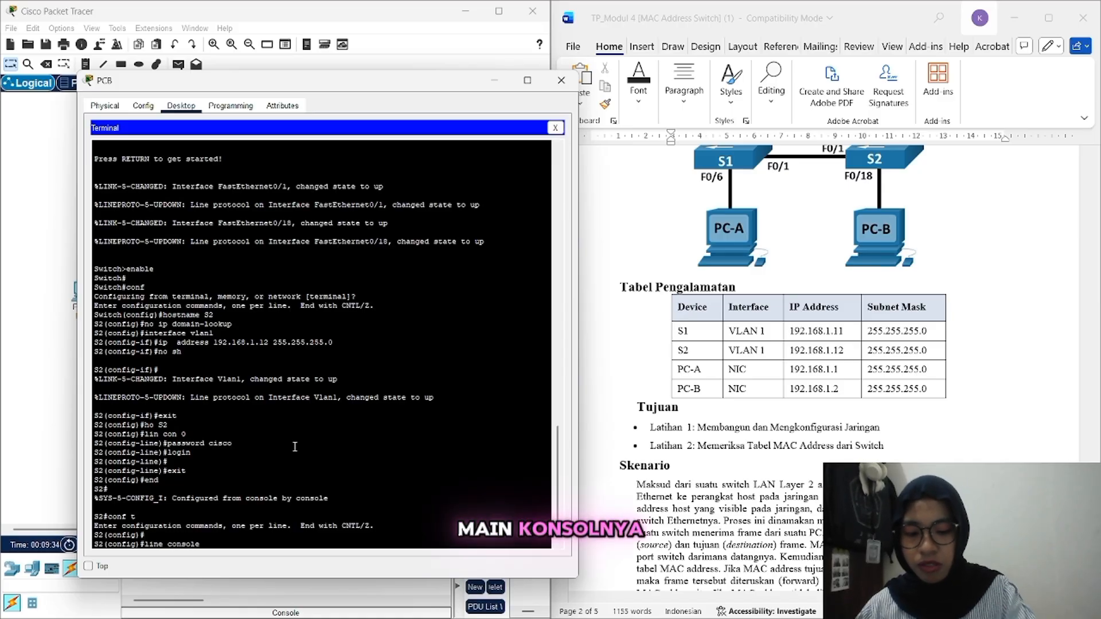
{"action": "type", "text": " 0"}
{"action": "key", "text": "Return"}
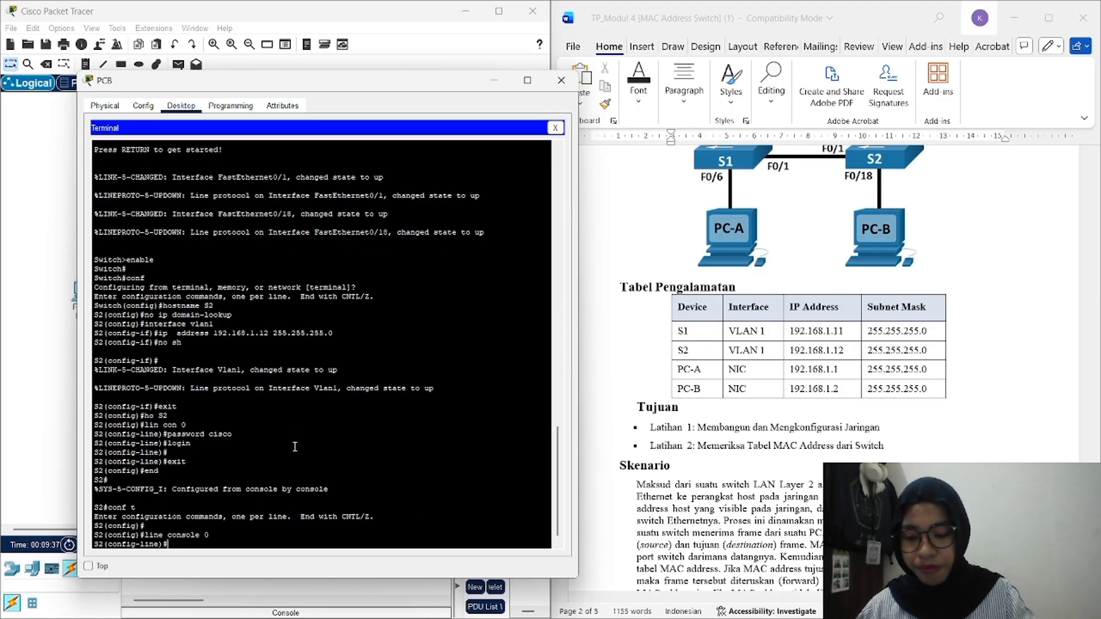
{"action": "type", "text": "password"}
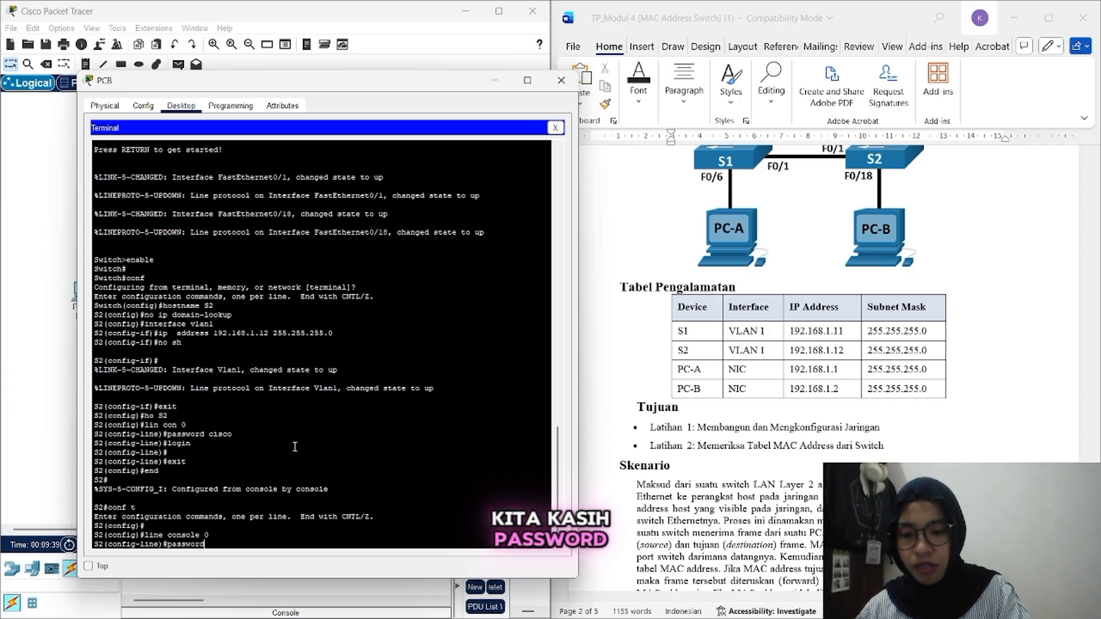
{"action": "type", "text": " cis"}
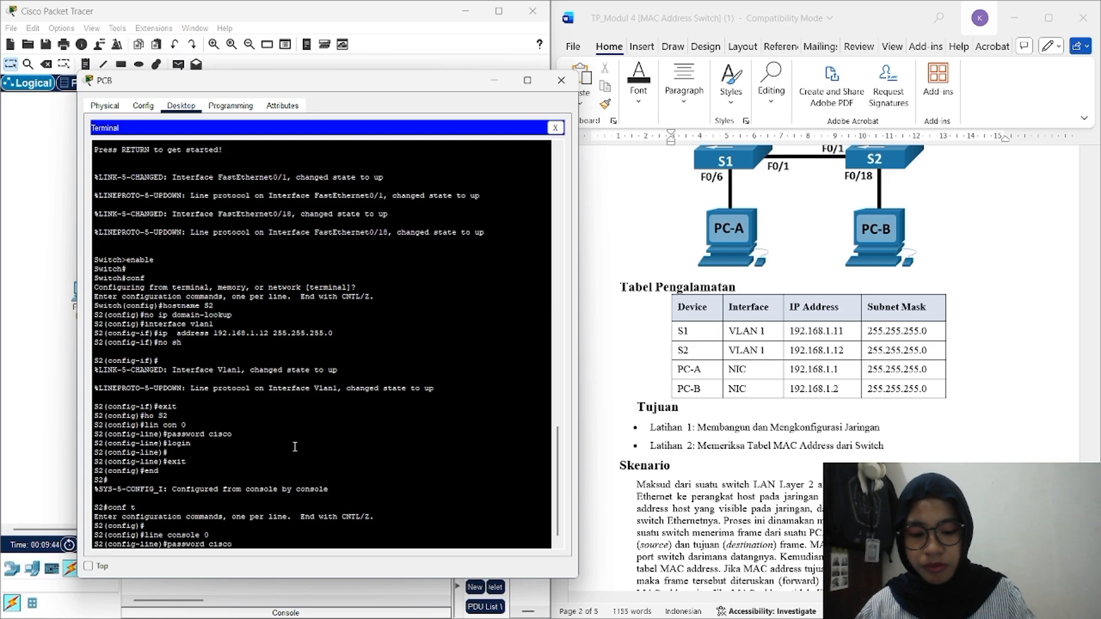
{"action": "type", "text": "co"}
{"action": "key", "text": "Return"}
{"action": "type", "text": "login"}
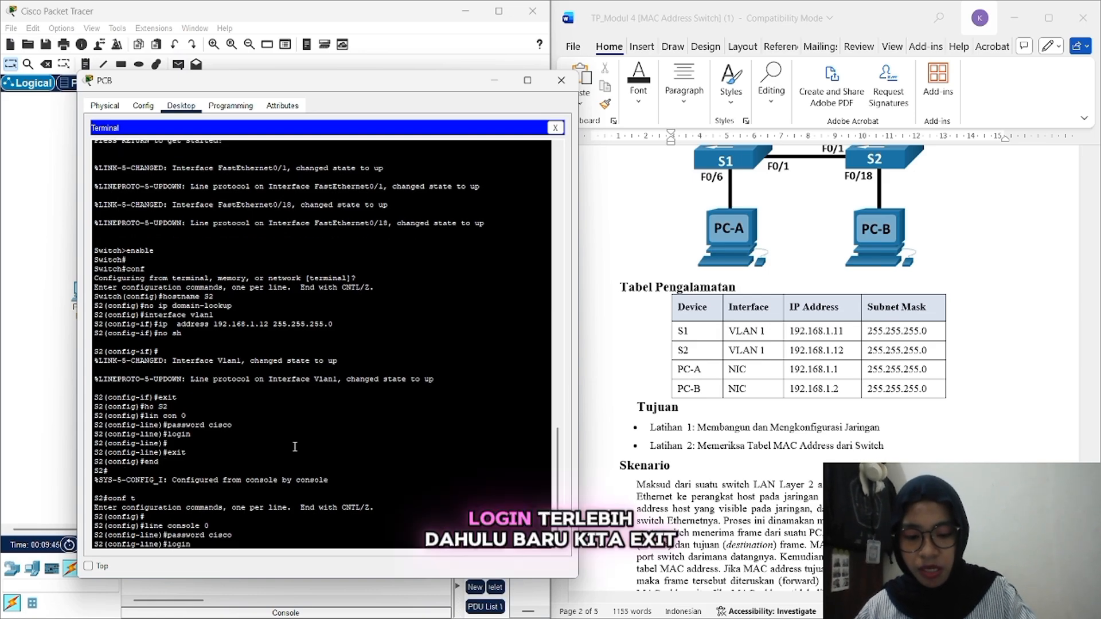
{"action": "key", "text": "Return"}
{"action": "key", "text": "Return"}
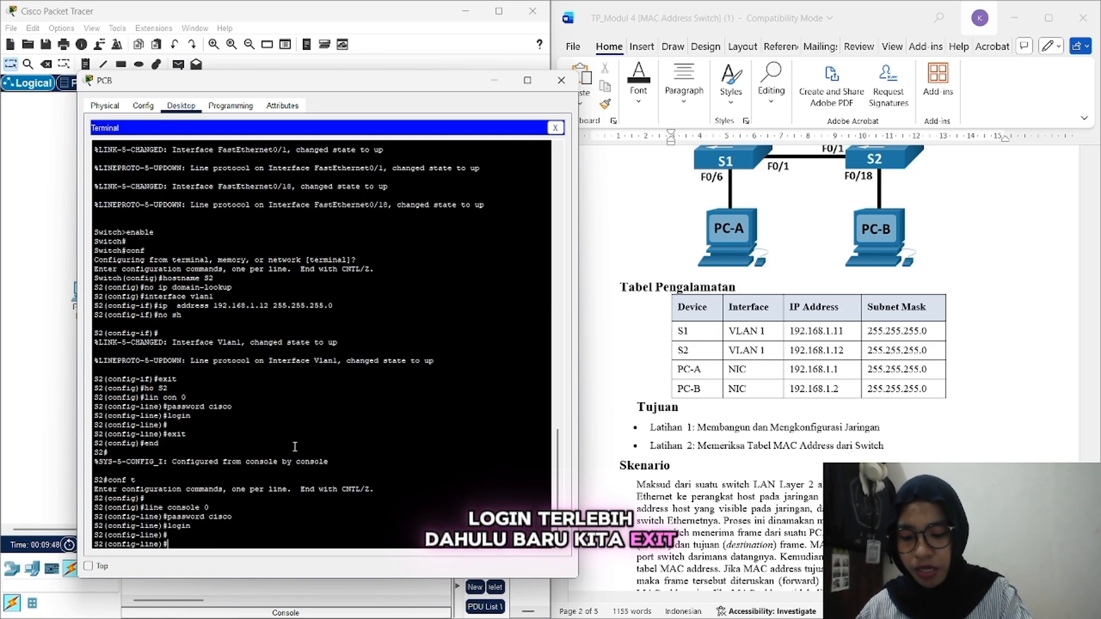
{"action": "type", "text": "exit"}
{"action": "key", "text": "Return"}
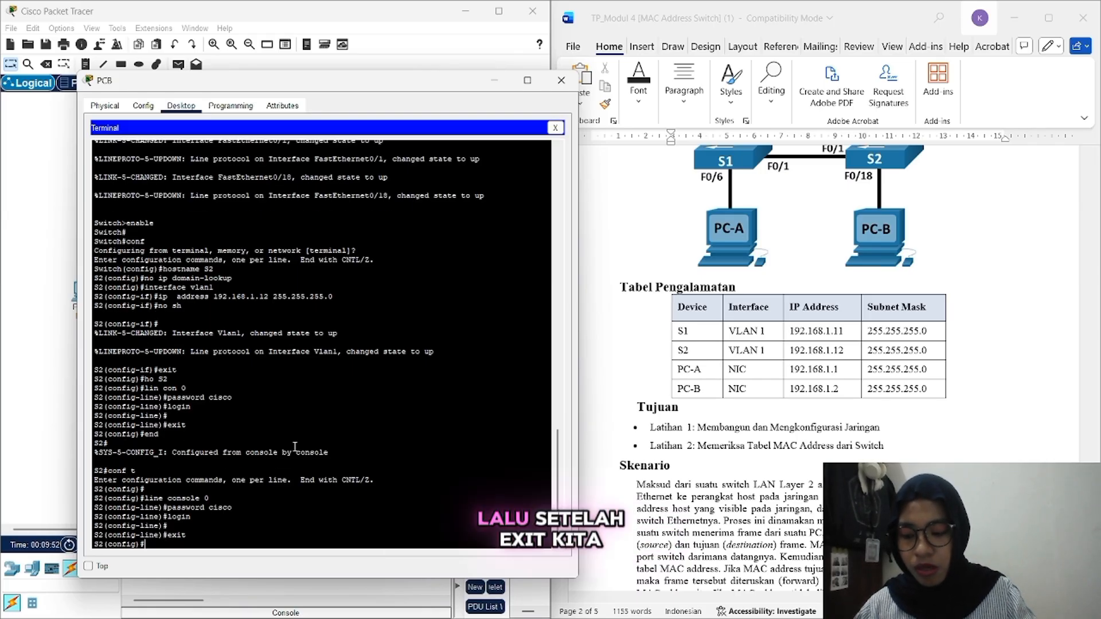
{"action": "type", "text": "fig)#lin"}
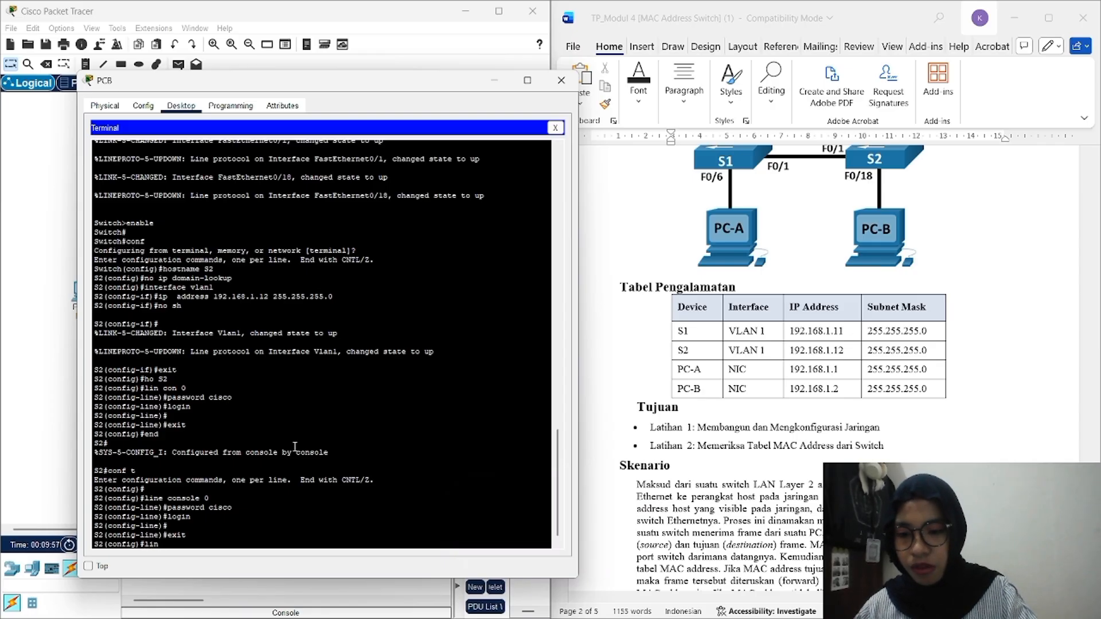
{"action": "type", "text": "e v"}
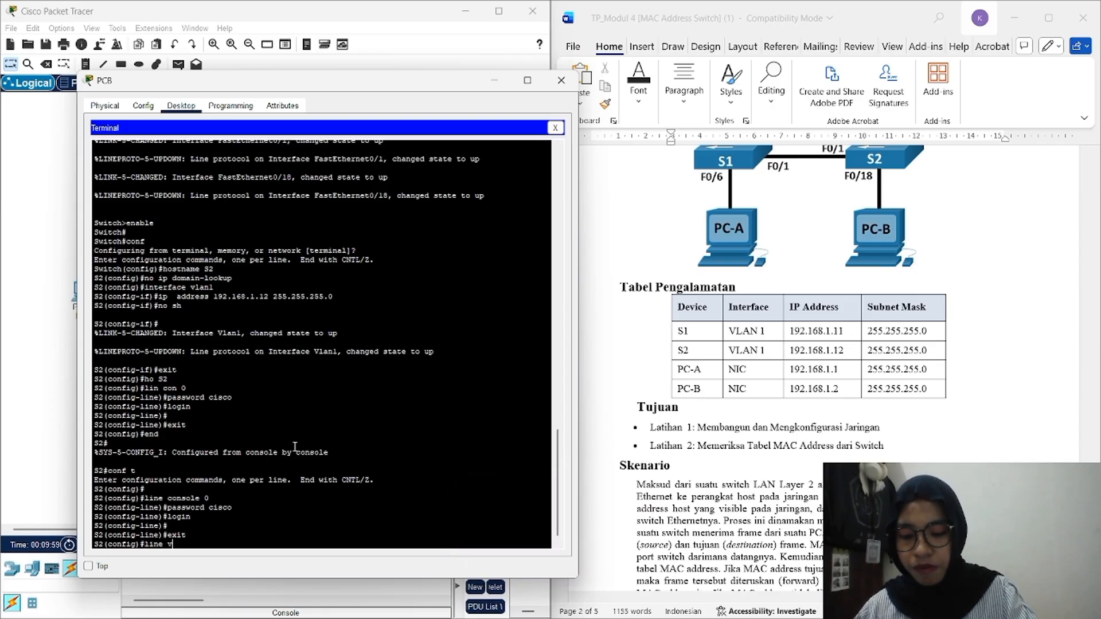
{"action": "type", "text": "ty 0"}
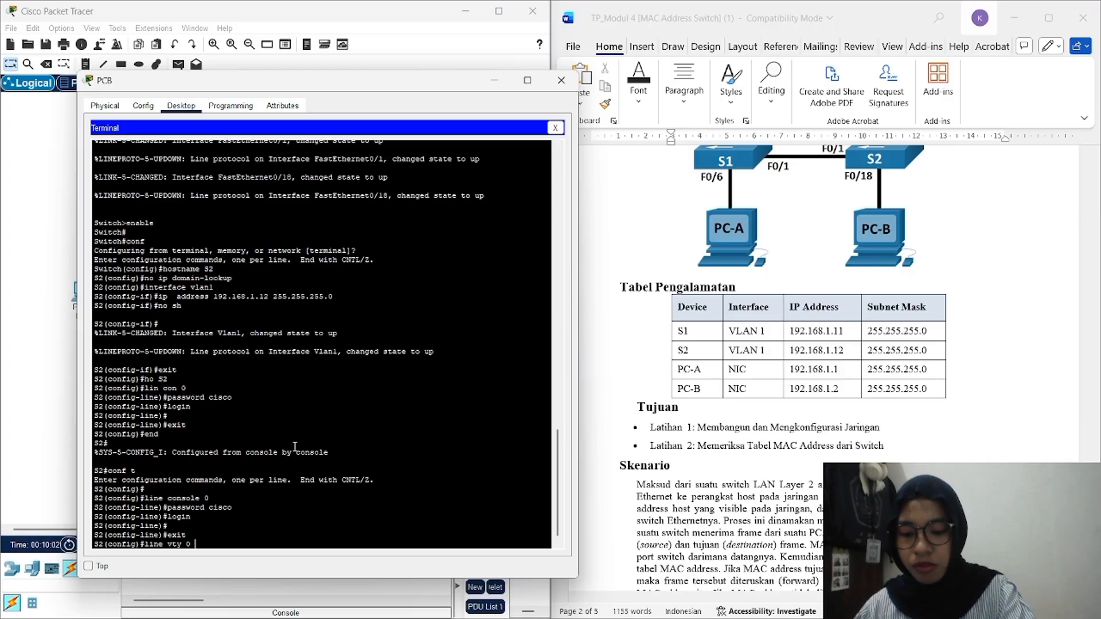
{"action": "type", "text": " 4"}
Step: Give vty lines 0-4 the password with login required, then exit to global configuration
{"action": "key", "text": "Return"}
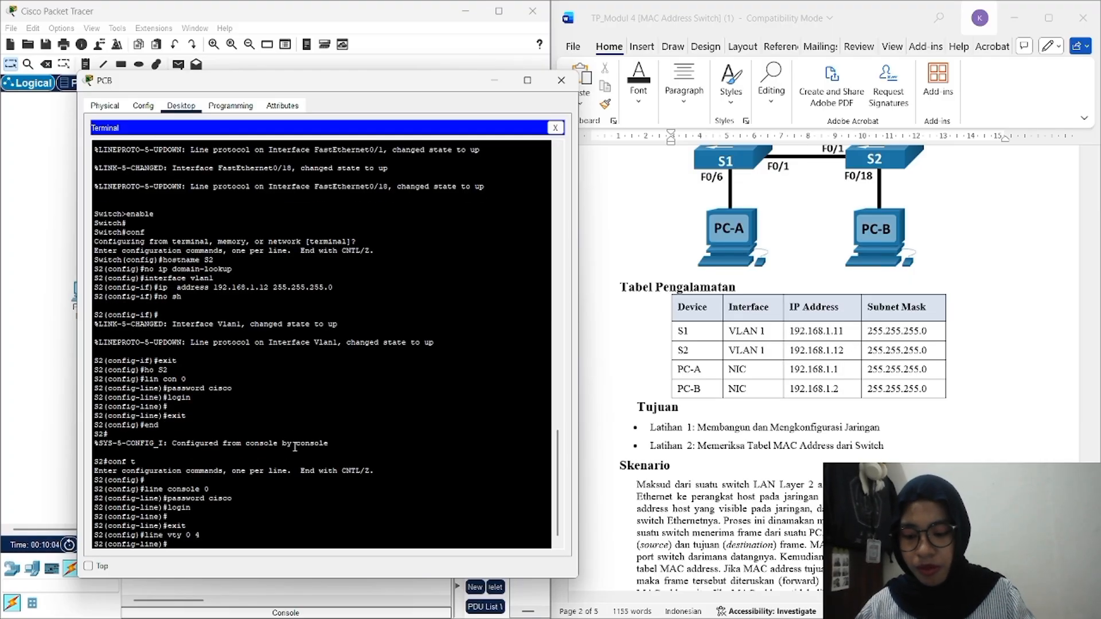
{"action": "type", "text": "password"}
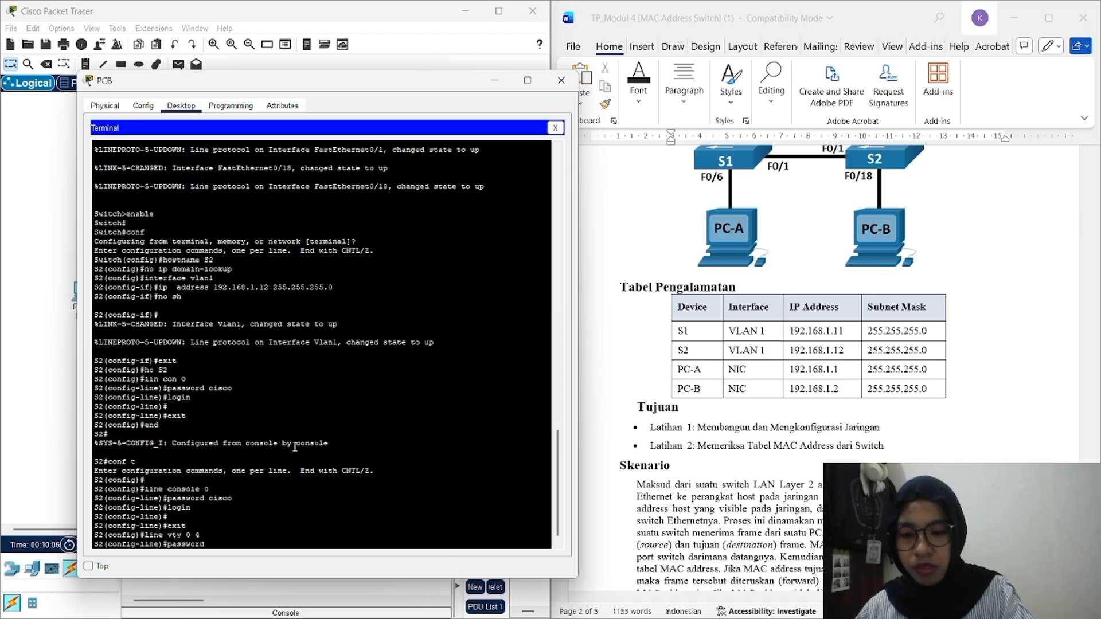
{"action": "type", "text": " cisco"}
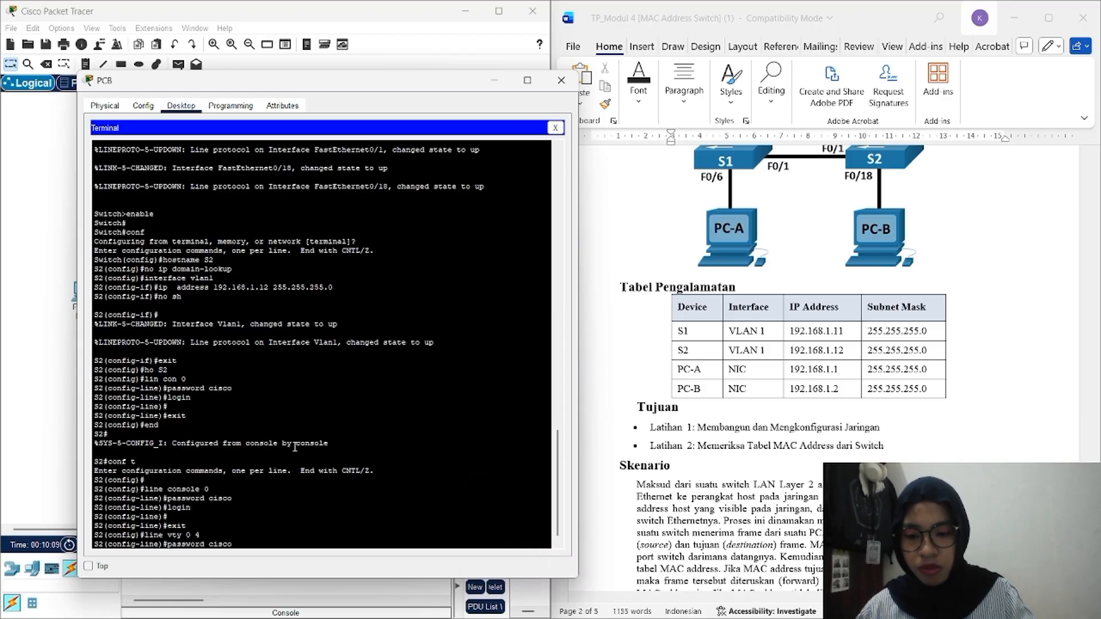
{"action": "key", "text": "Return"}
{"action": "type", "text": "lo"}
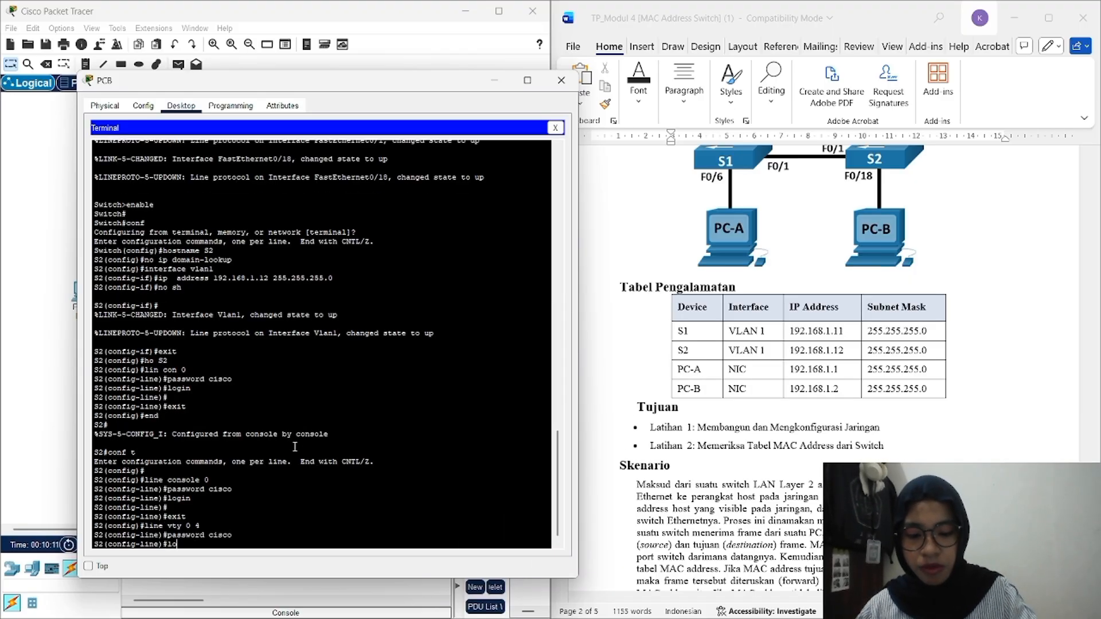
{"action": "type", "text": "gin"}
{"action": "key", "text": "Return"}
{"action": "key", "text": "Return"}
{"action": "type", "text": "e)#e"}
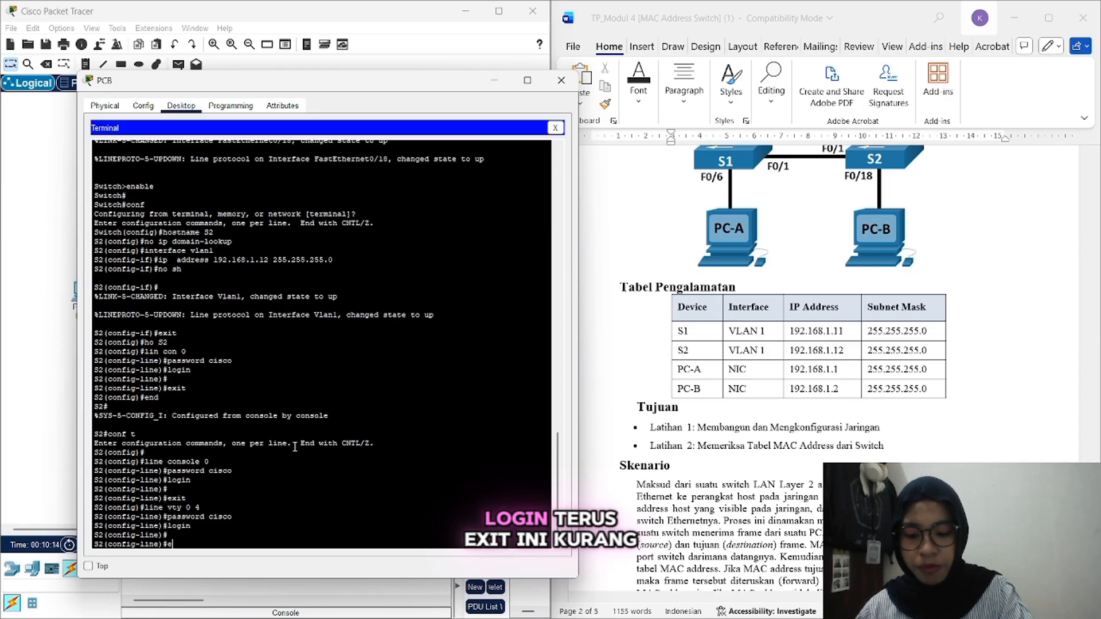
{"action": "type", "text": "xit"}
{"action": "key", "text": "Return"}
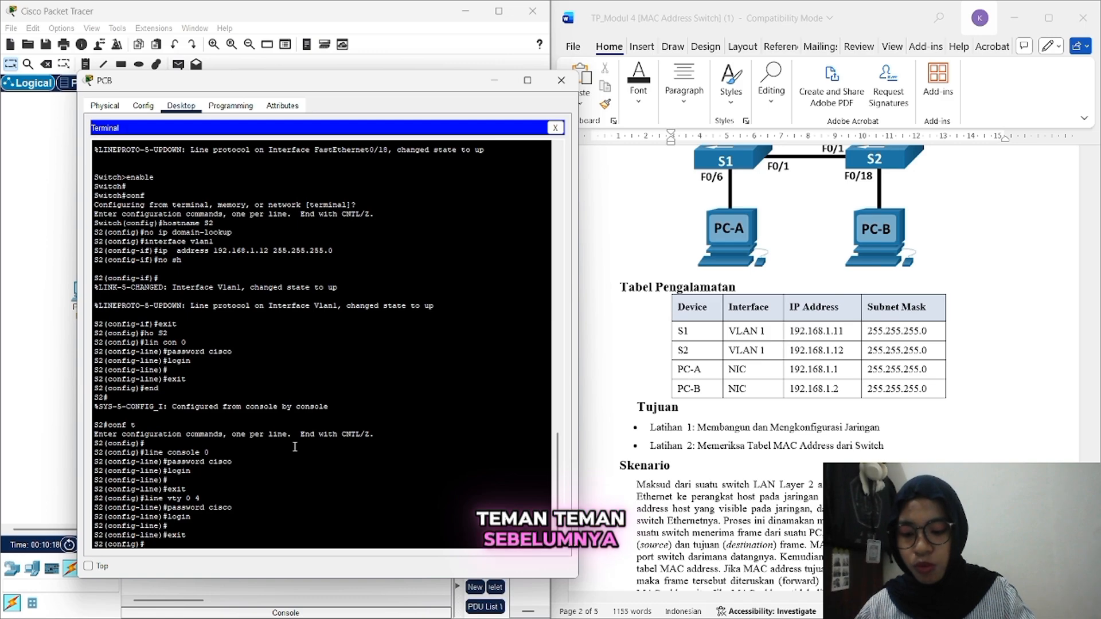
Step: Set the privileged enable secret and run the 'service password' command on S2
{"action": "type", "text": "e"}
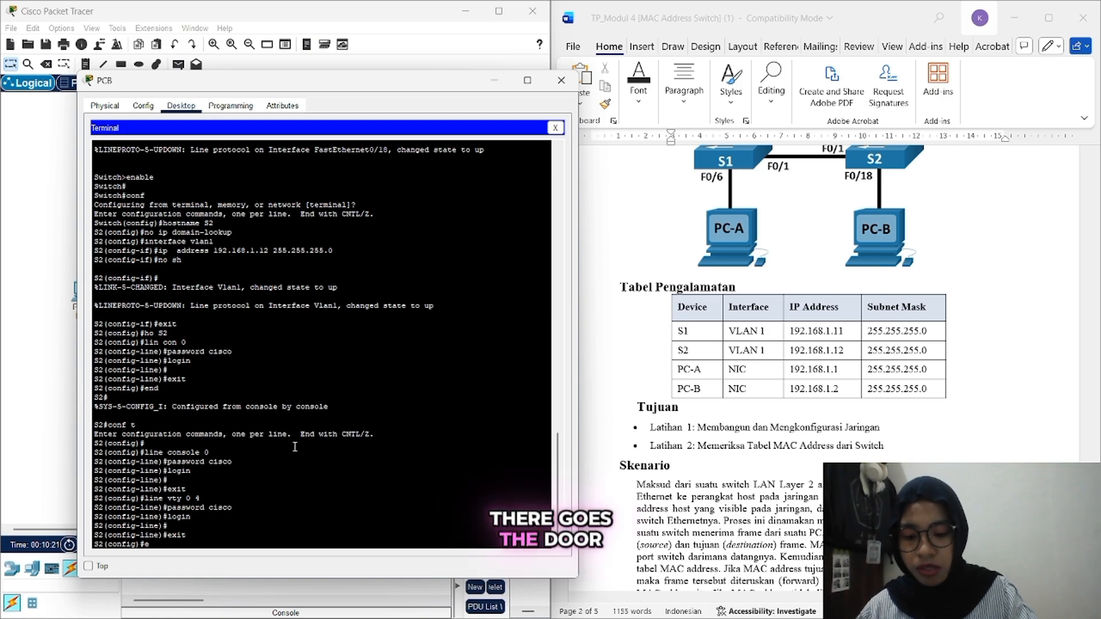
{"action": "type", "text": "nable"}
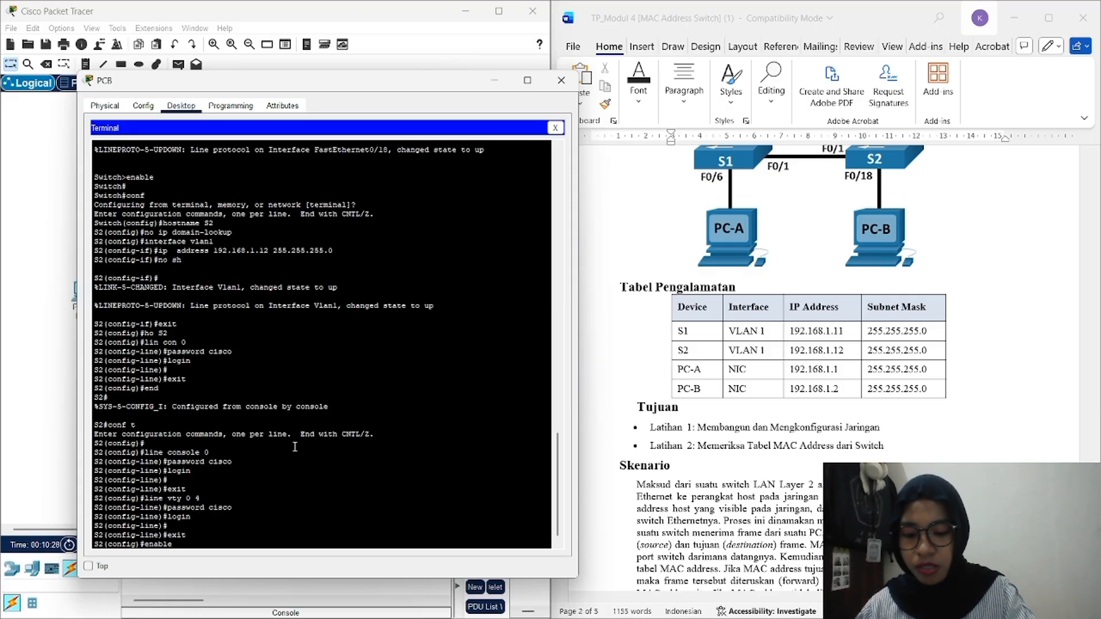
{"action": "type", "text": "secret"}
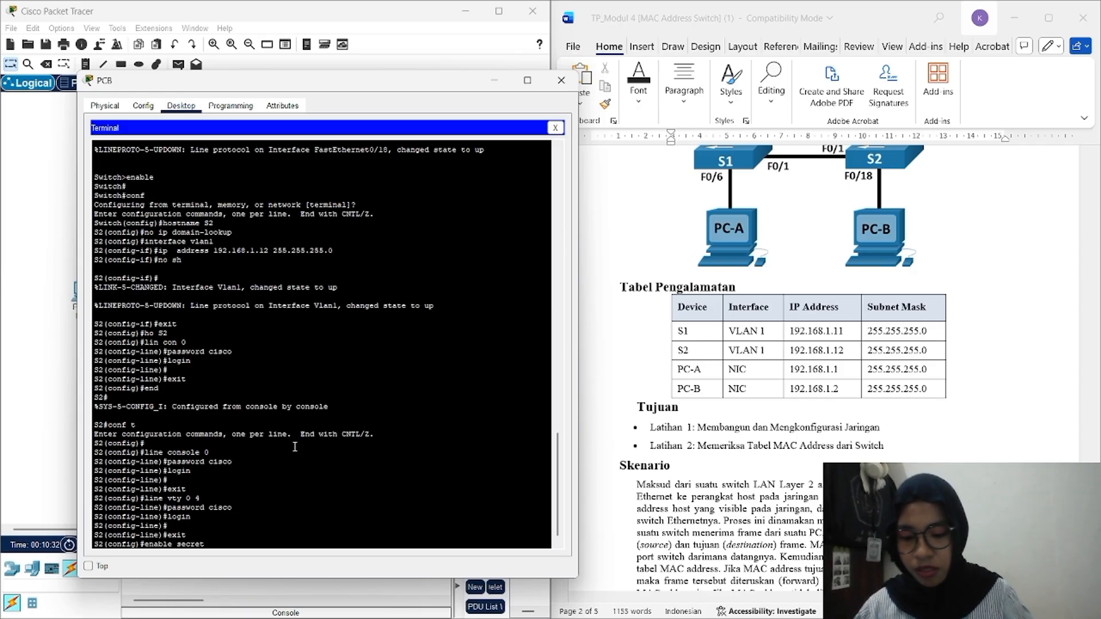
{"action": "type", "text": " class"}
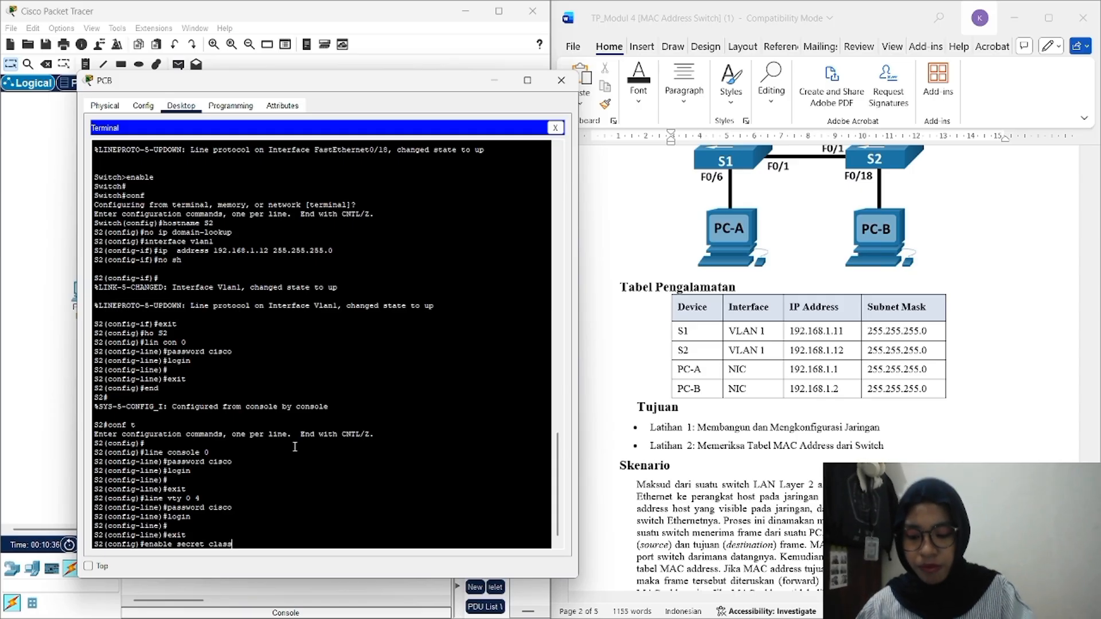
{"action": "key", "text": "Return"}
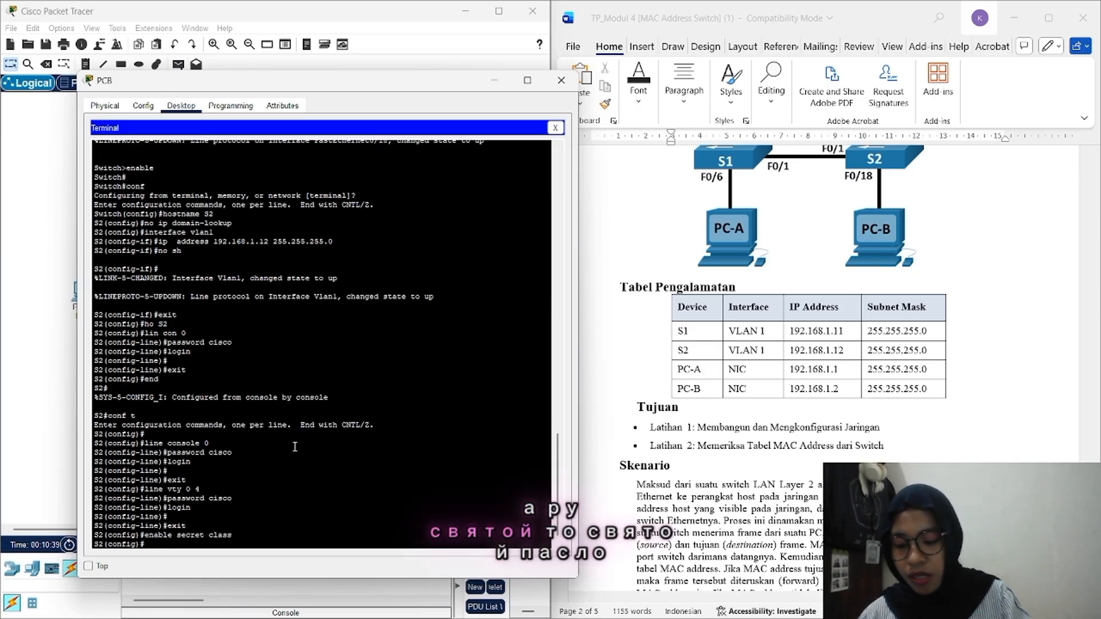
{"action": "type", "text": "serv"}
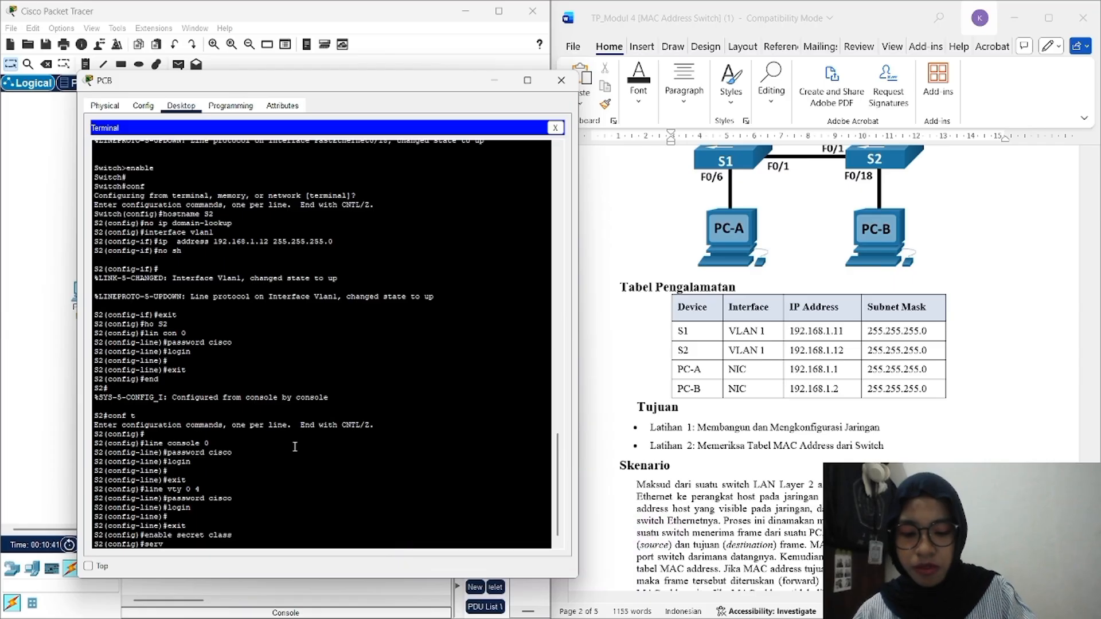
{"action": "type", "text": "ice p"}
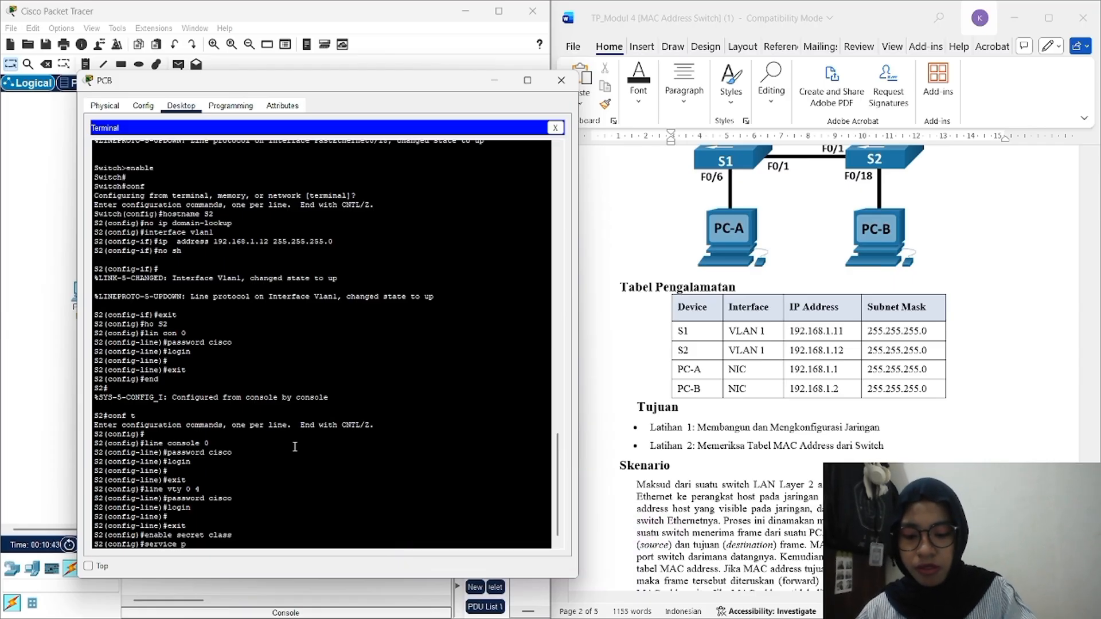
{"action": "type", "text": "assword"}
{"action": "key", "text": "Return"}
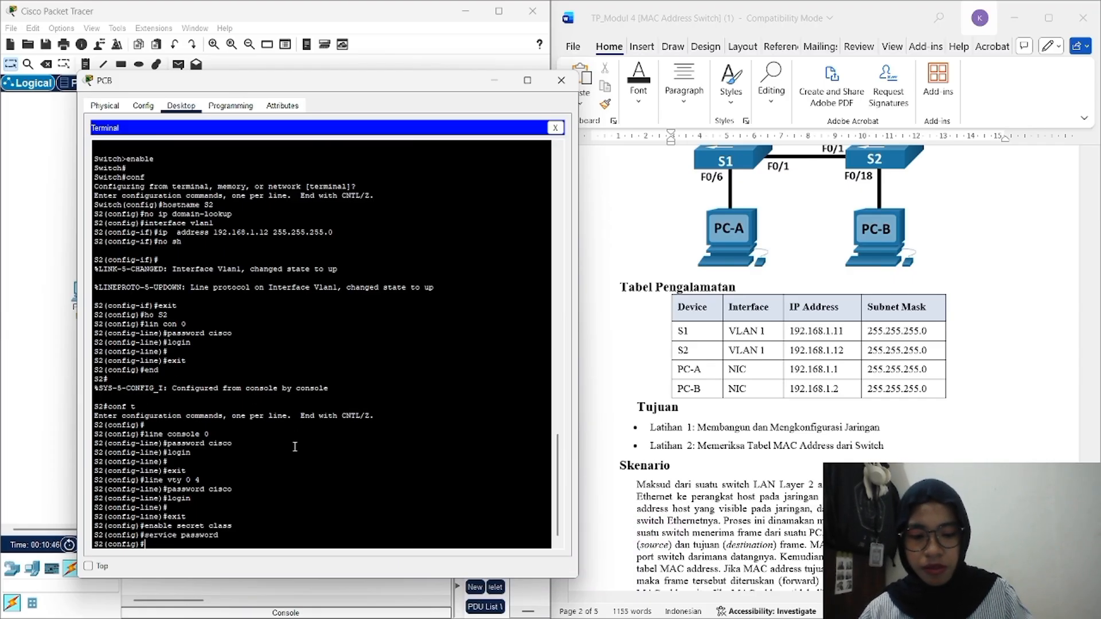
{"action": "key", "text": "Return"}
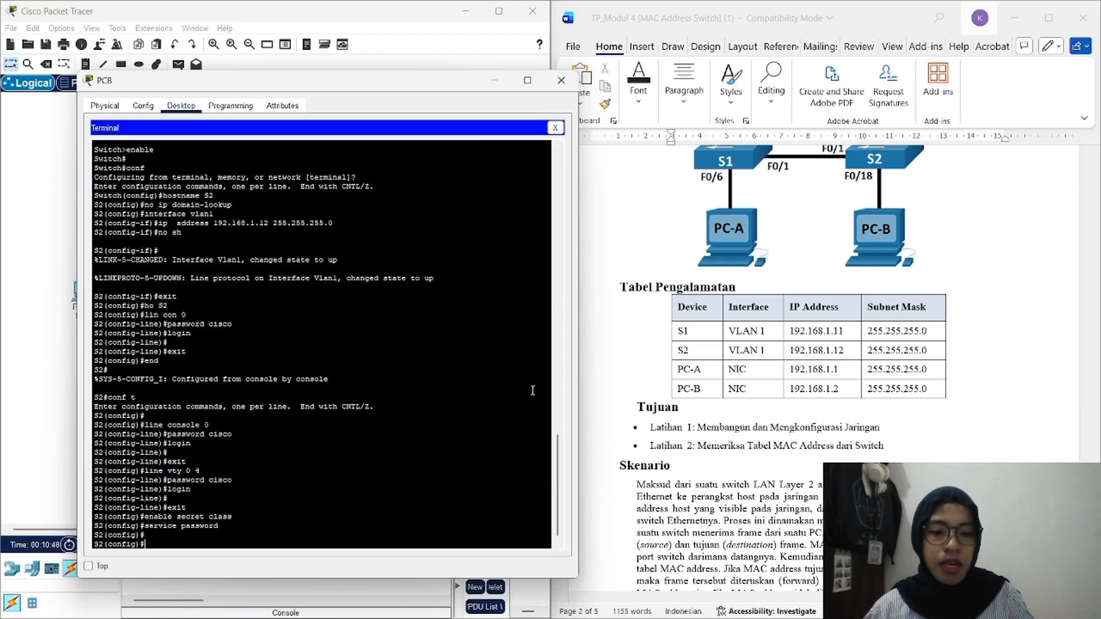
Step: Run ipconfig /all in PC-A's Command Prompt
{"action": "scroll", "coordinate": [788, 353], "scroll_direction": "down", "scroll_amount": 10}
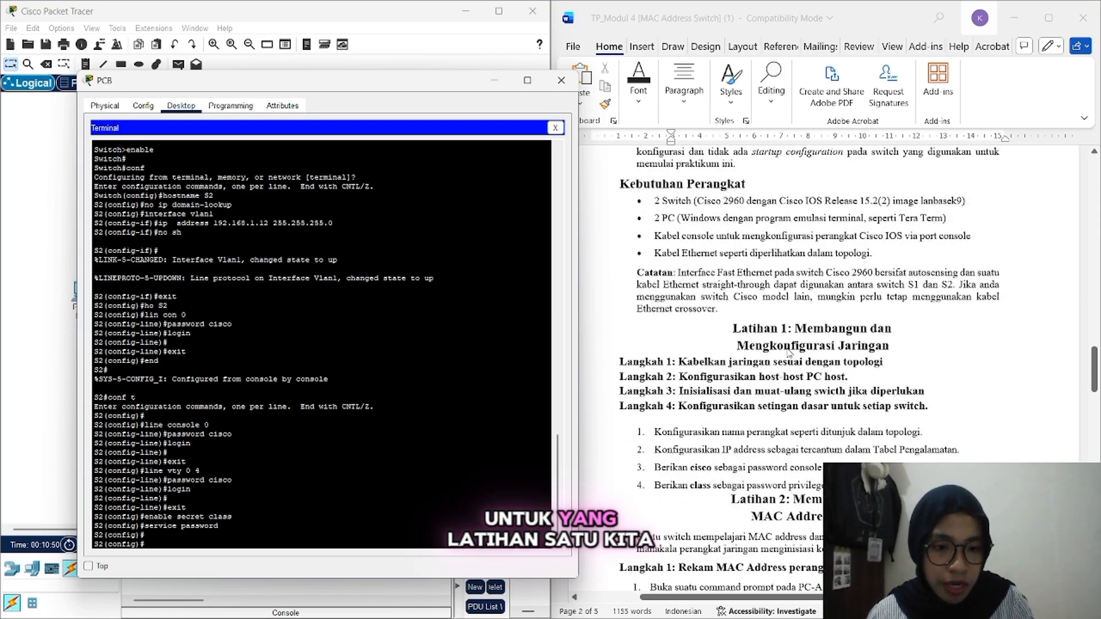
{"action": "scroll", "coordinate": [789, 352], "scroll_direction": "down", "scroll_amount": 5}
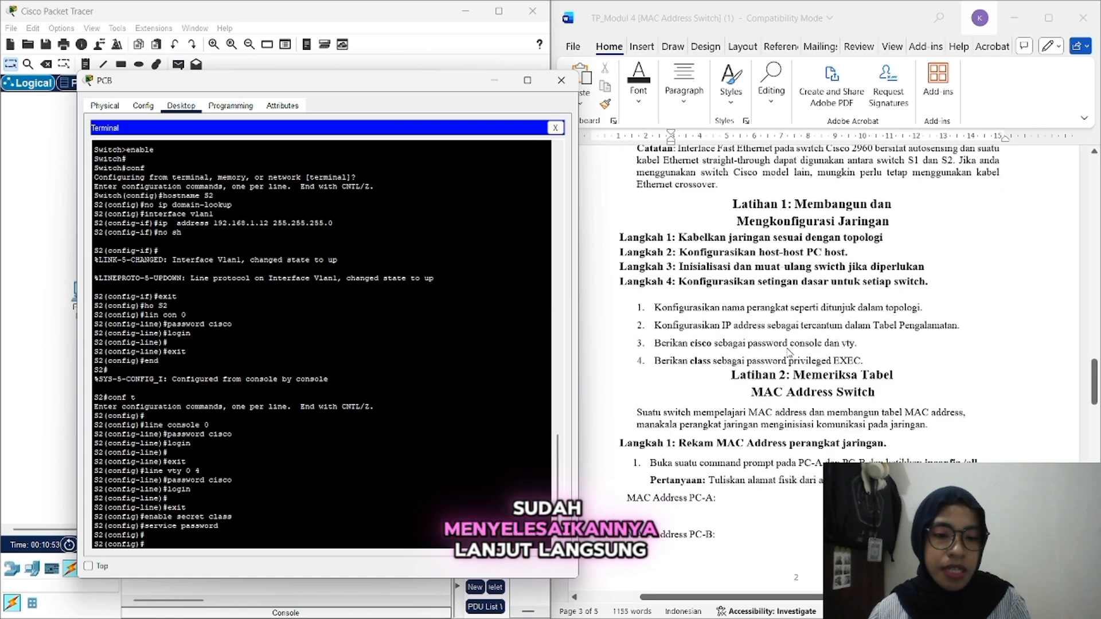
{"action": "scroll", "coordinate": [788, 352], "scroll_direction": "down", "scroll_amount": 3}
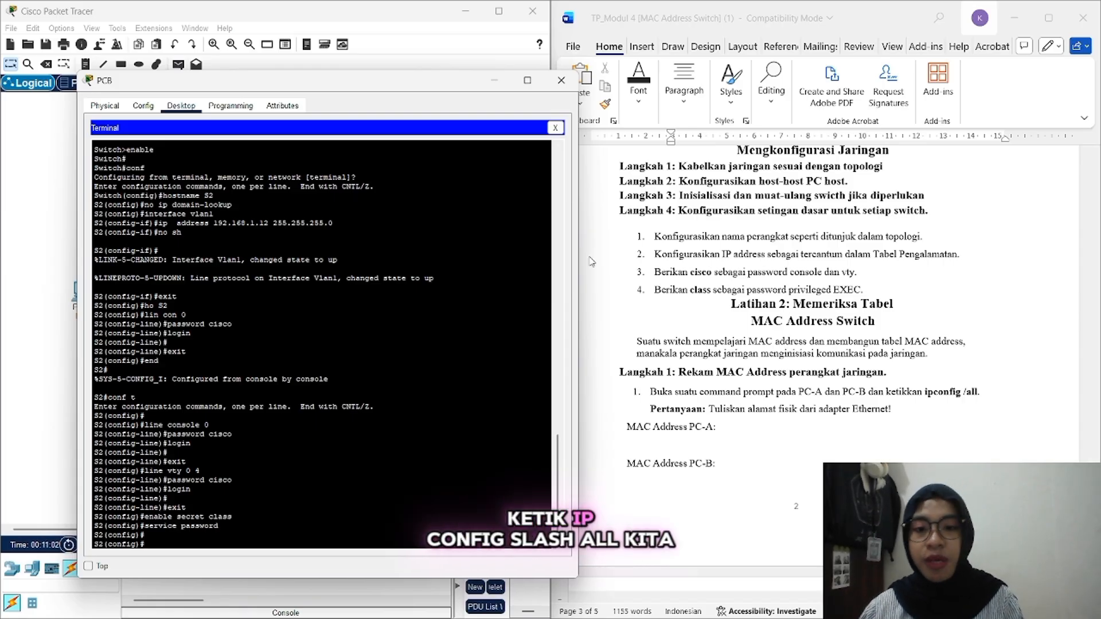
{"action": "left_click", "coordinate": [493, 81]}
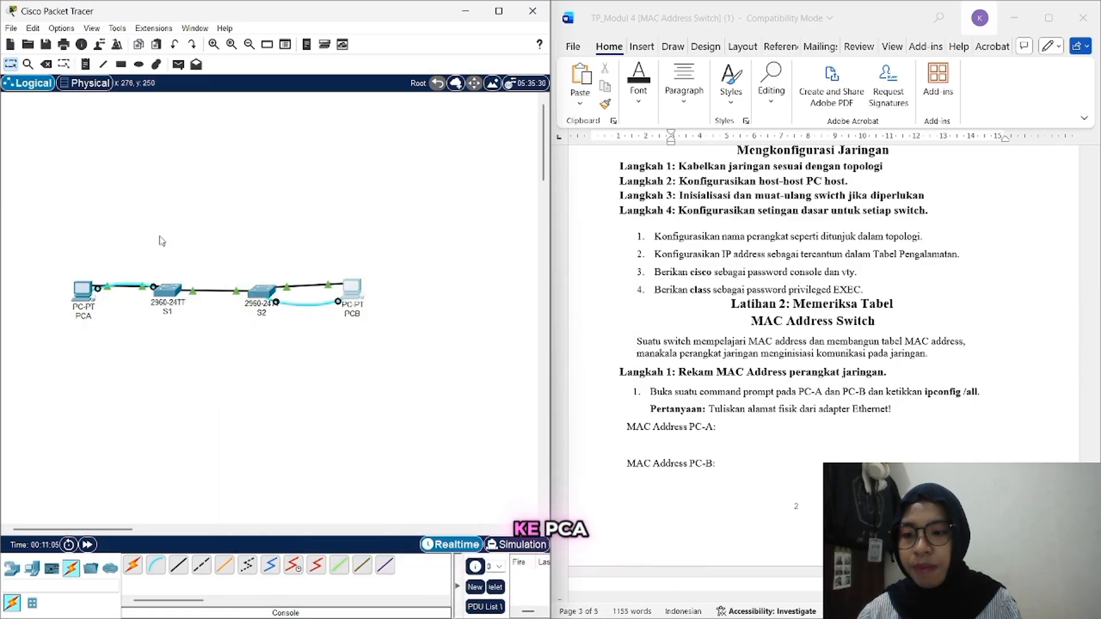
{"action": "left_click", "coordinate": [82, 298]}
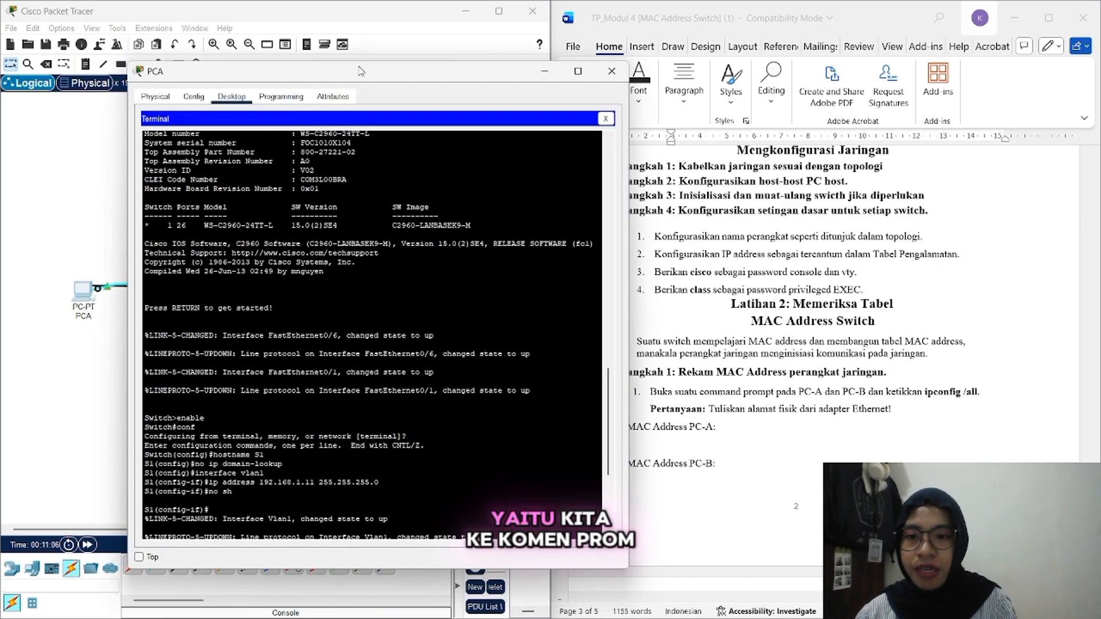
{"action": "left_click", "coordinate": [605, 118]}
{"action": "left_click", "coordinate": [474, 147]}
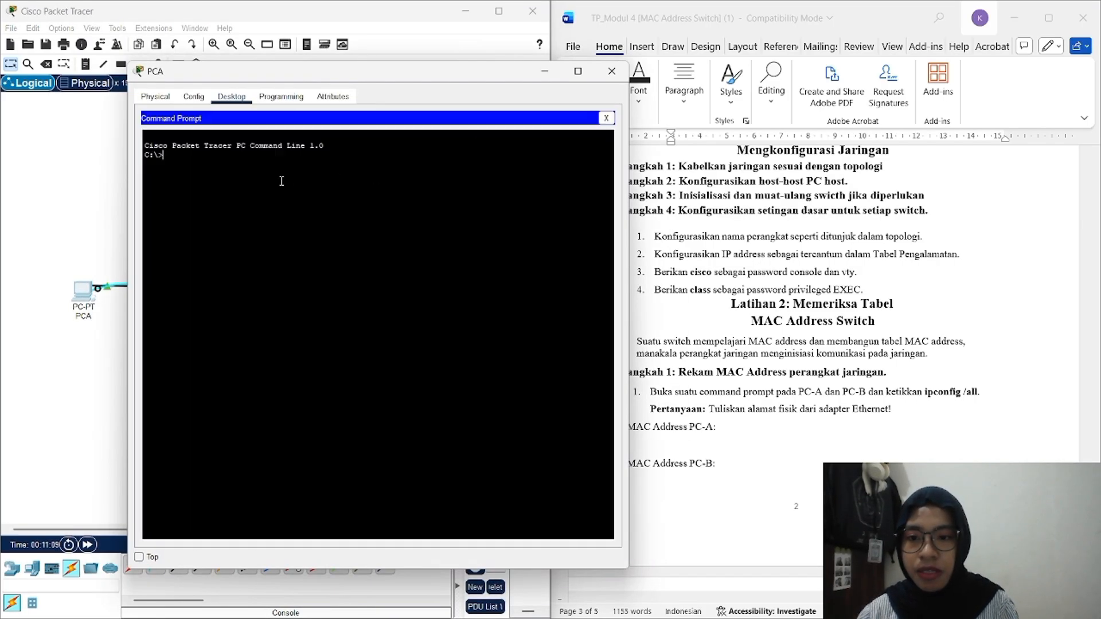
{"action": "type", "text": "ipcon"}
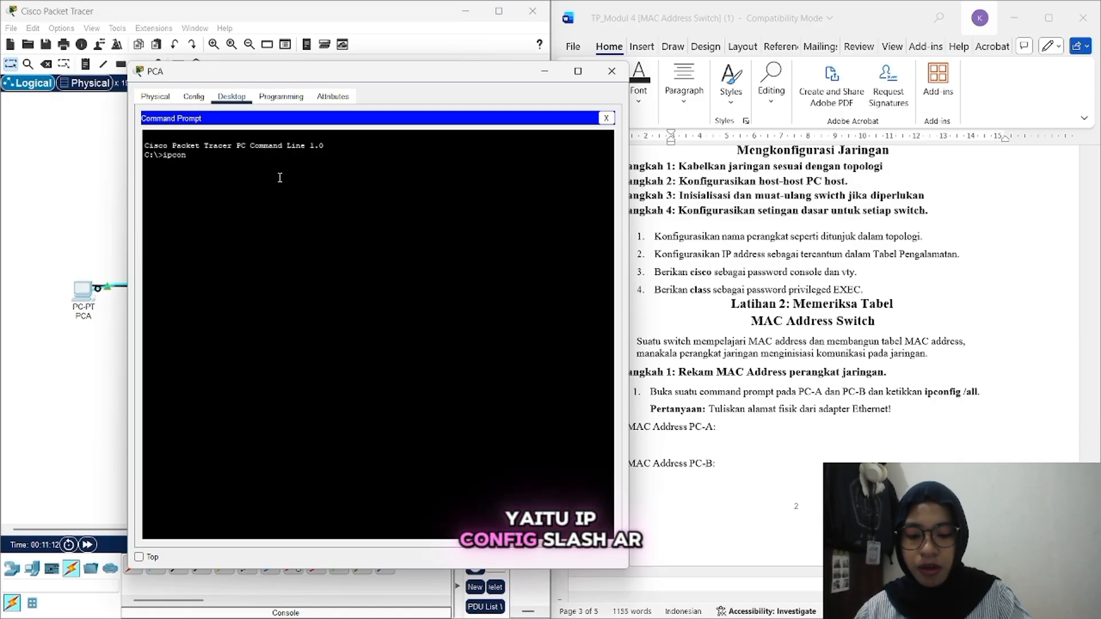
{"action": "type", "text": "fig /all"}
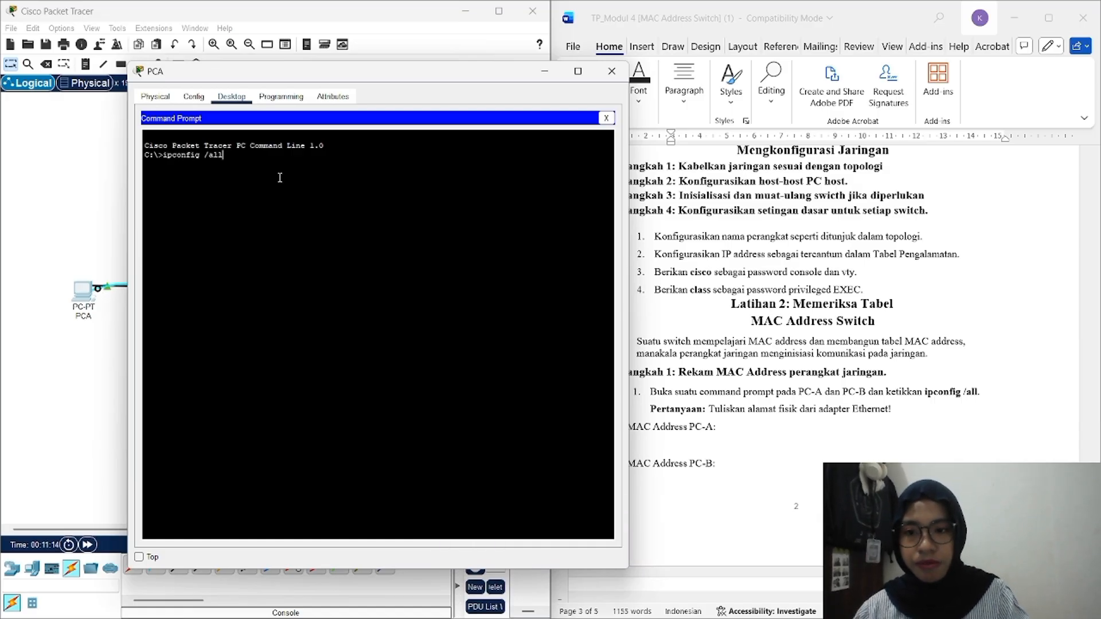
{"action": "key", "text": "Return"}
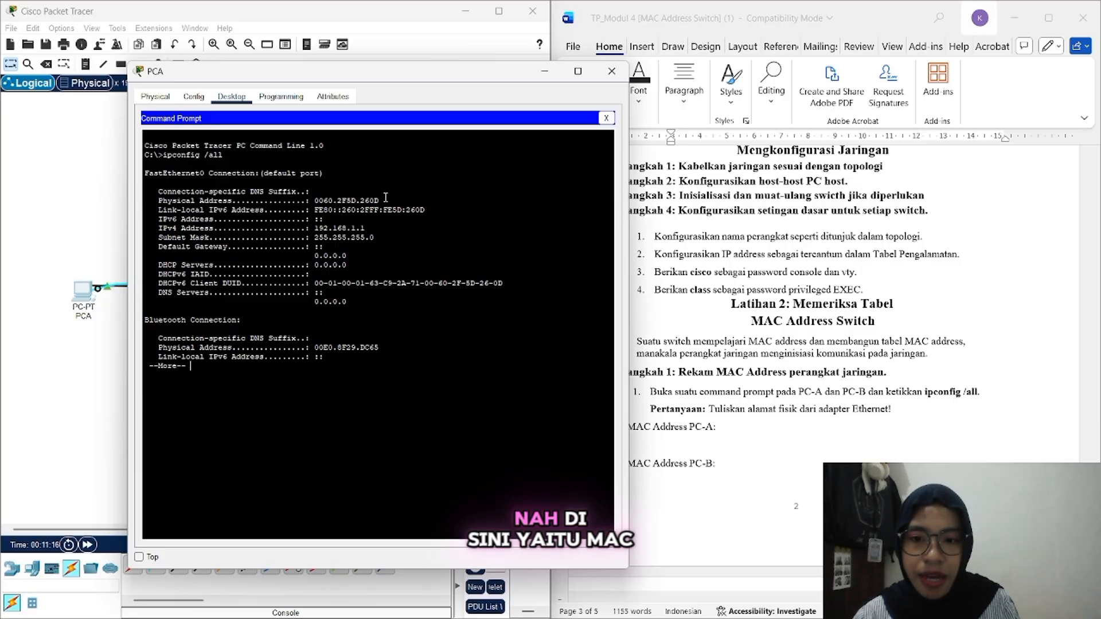
Step: Copy PC-A's MAC address 0060.2F5D.260D into the lab document's PC-A answer
{"action": "left_click_drag", "start_coordinate": [384, 198], "coordinate": [316, 202]}
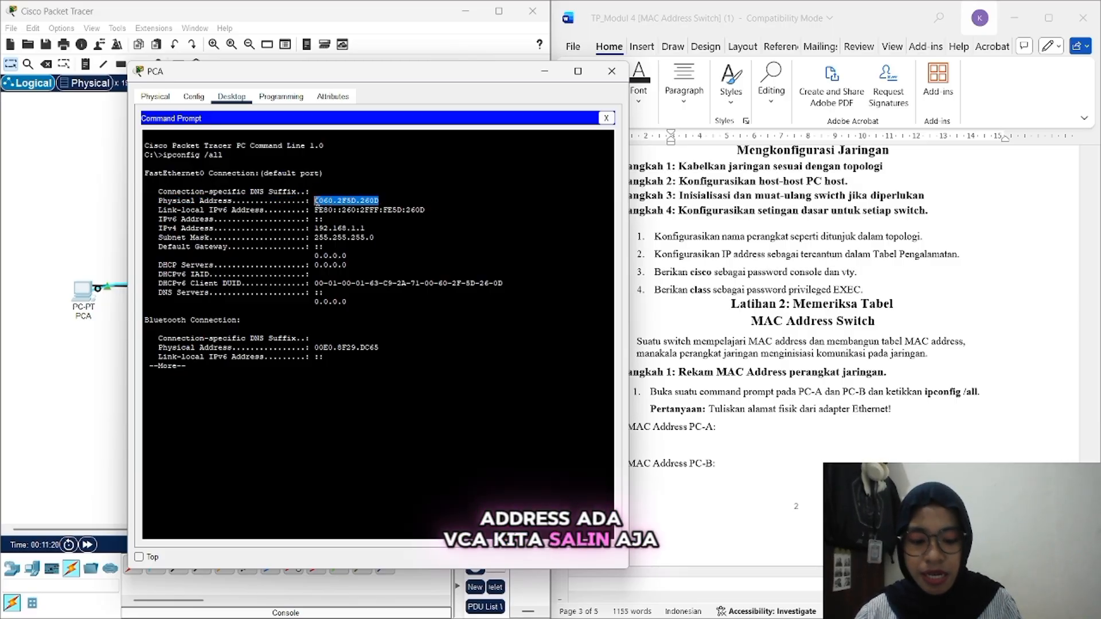
{"action": "right_click", "coordinate": [317, 202]}
{"action": "left_click", "coordinate": [337, 209]}
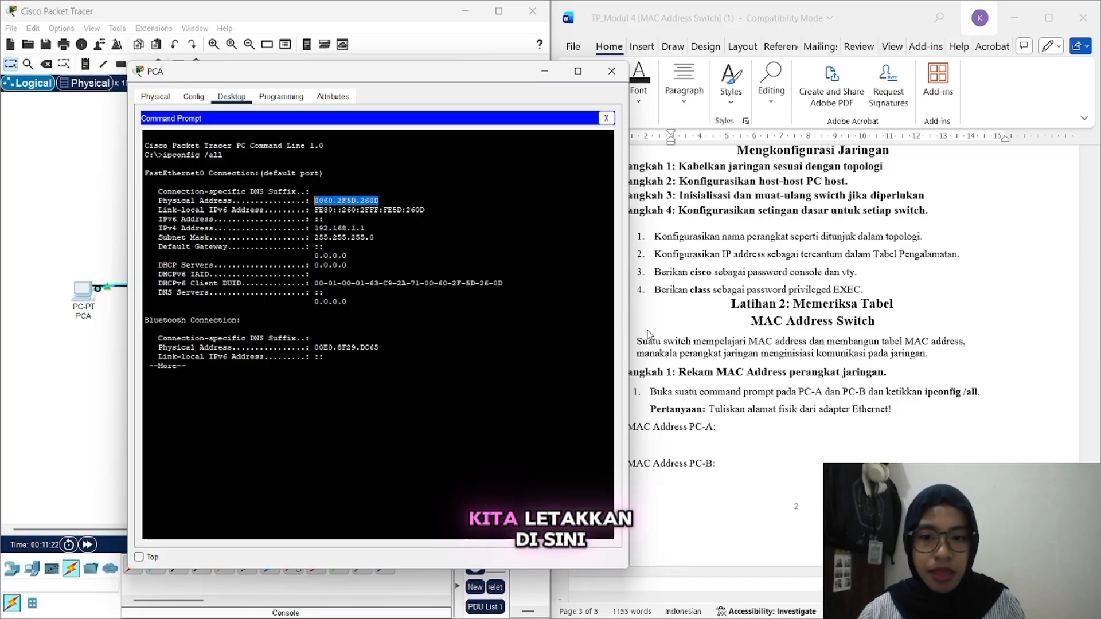
{"action": "left_click", "coordinate": [665, 445]}
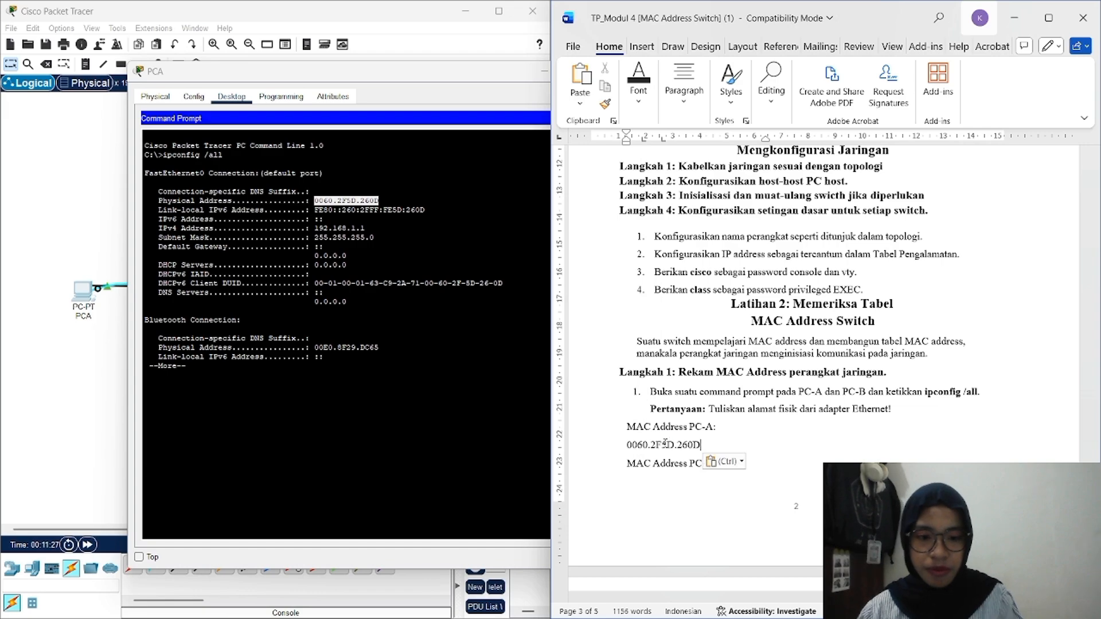
{"action": "left_click", "coordinate": [544, 71]}
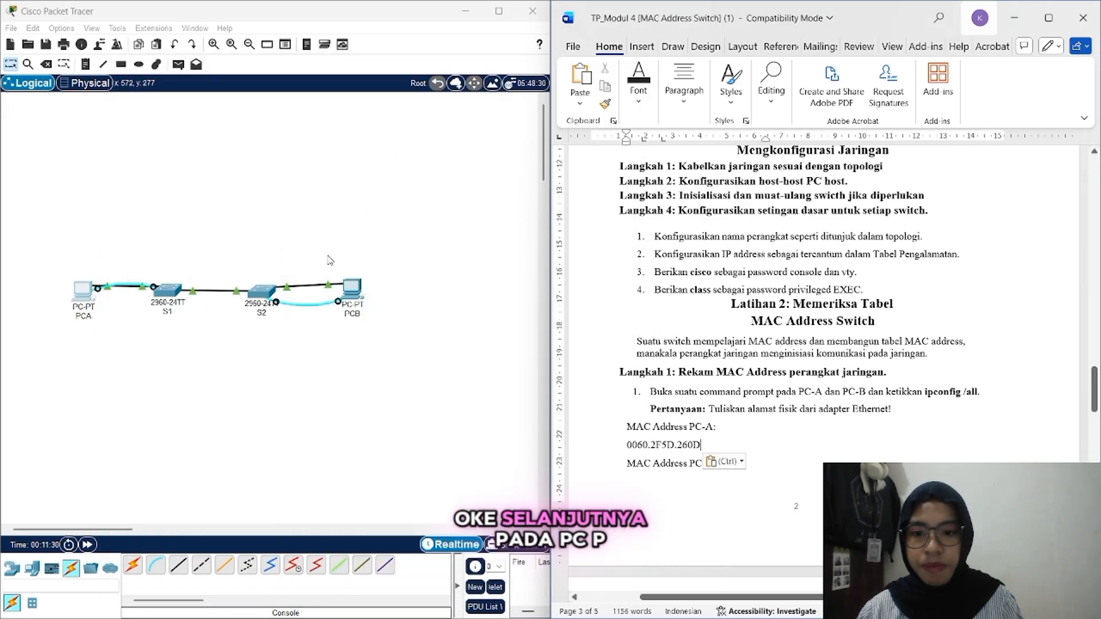
Step: Run ipconfig /all in PC-B's Command Prompt
{"action": "left_click", "coordinate": [352, 286]}
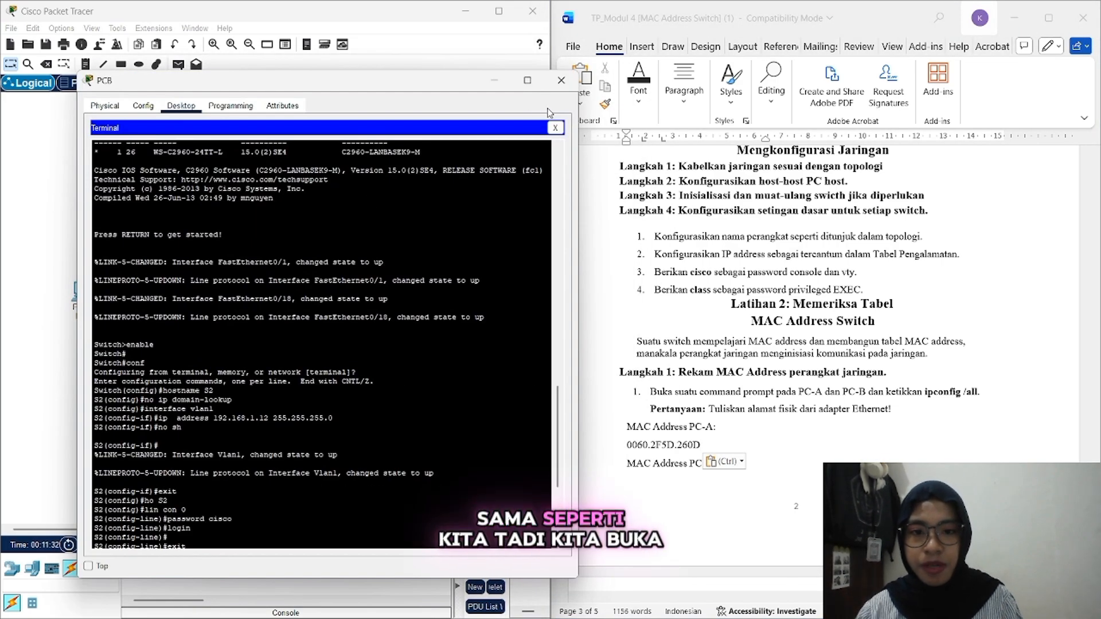
{"action": "left_click", "coordinate": [555, 127]}
{"action": "left_click", "coordinate": [403, 161]}
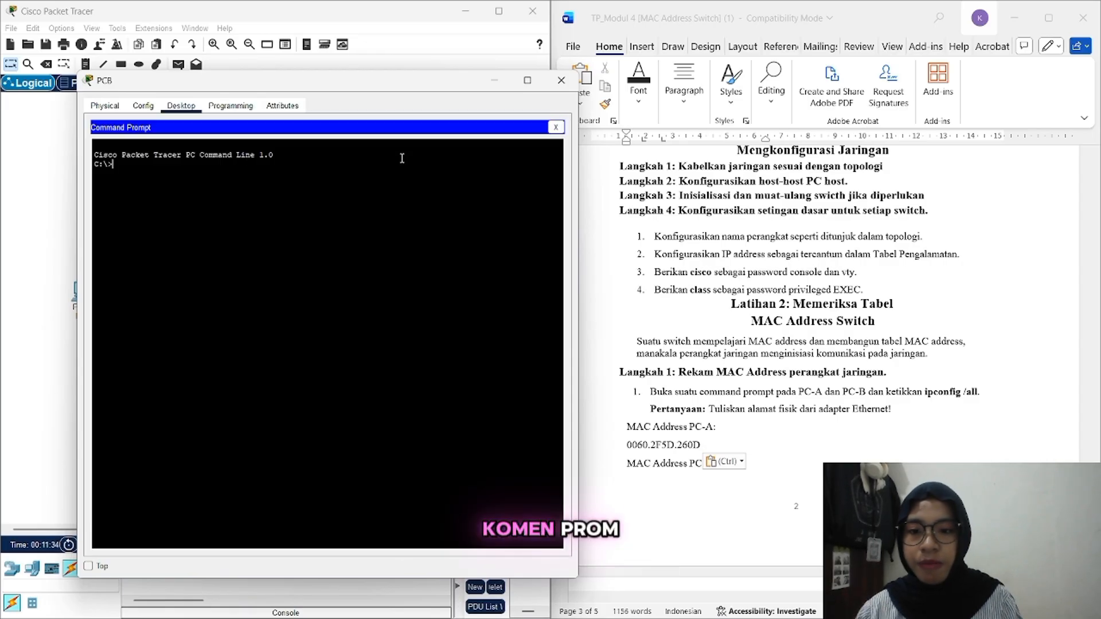
{"action": "type", "text": "ip"}
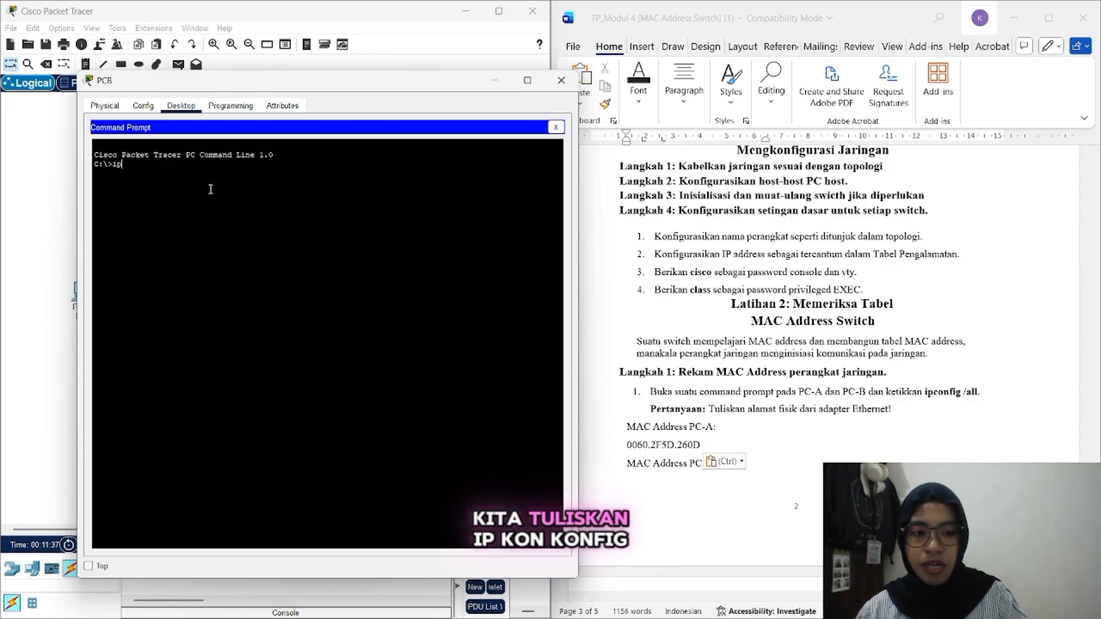
{"action": "type", "text": "confi"}
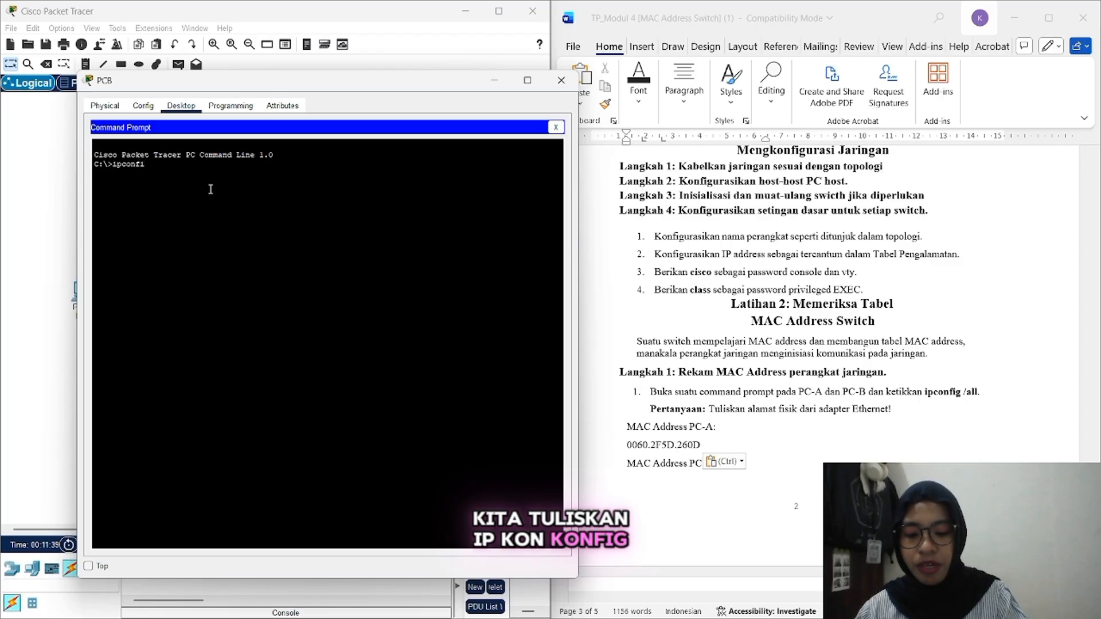
{"action": "type", "text": "n"}
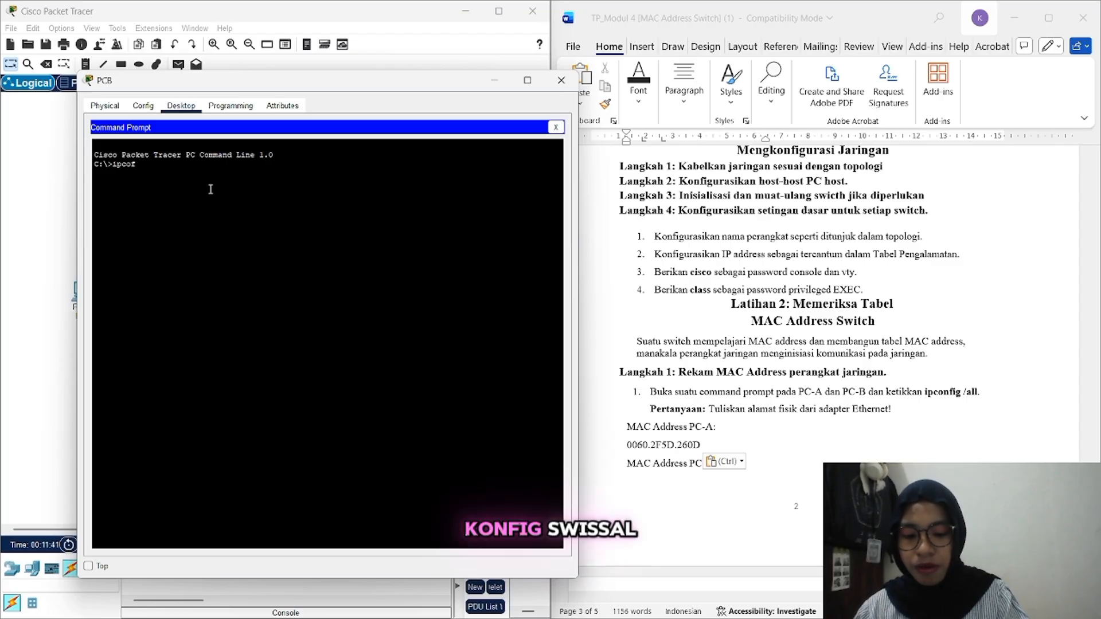
{"action": "type", "text": "/all"}
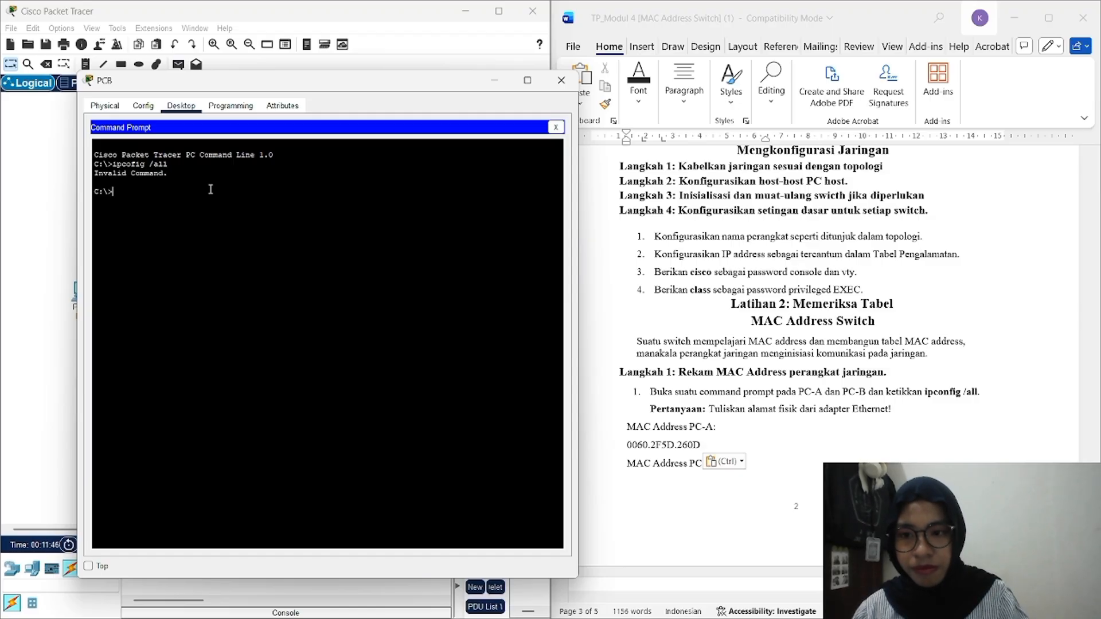
{"action": "type", "text": "ipc"}
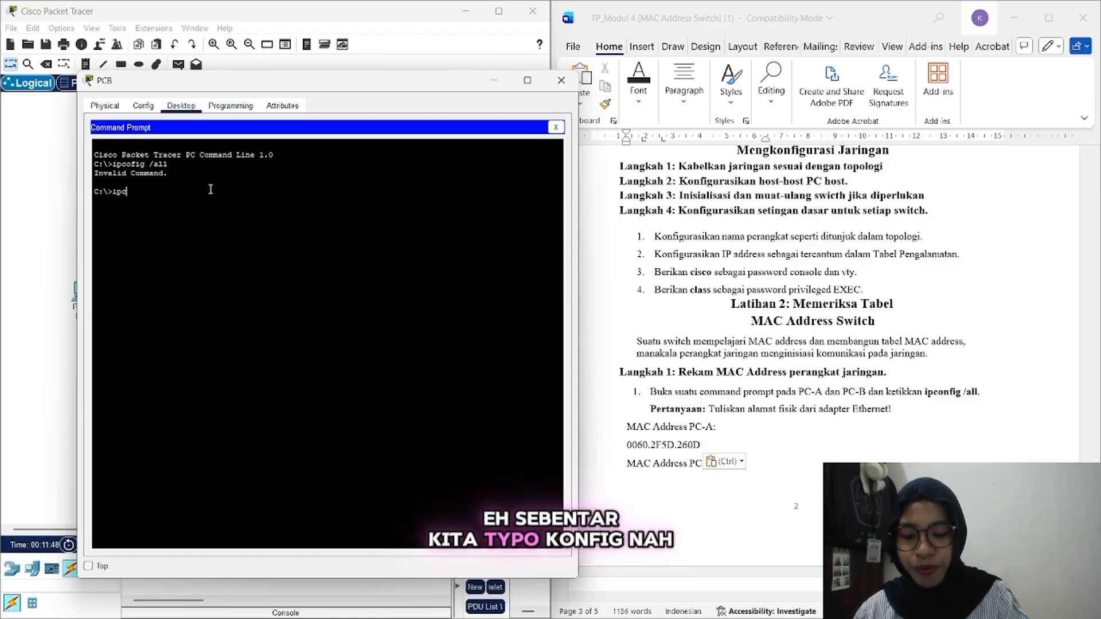
{"action": "type", "text": "onfig"}
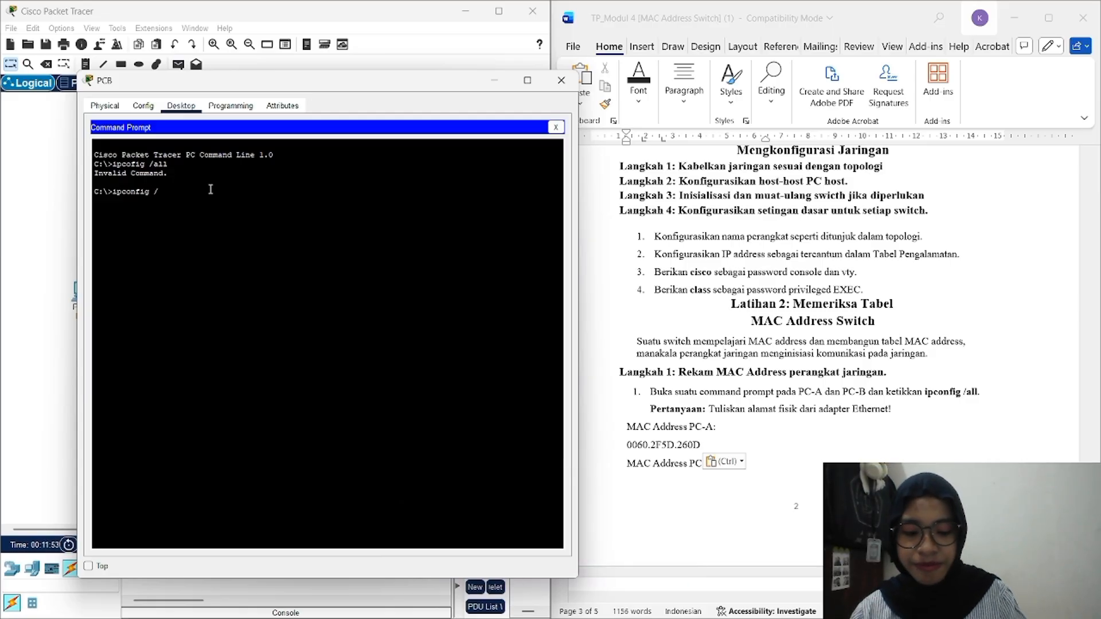
{"action": "type", "text": " /all"}
{"action": "key", "text": "Return"}
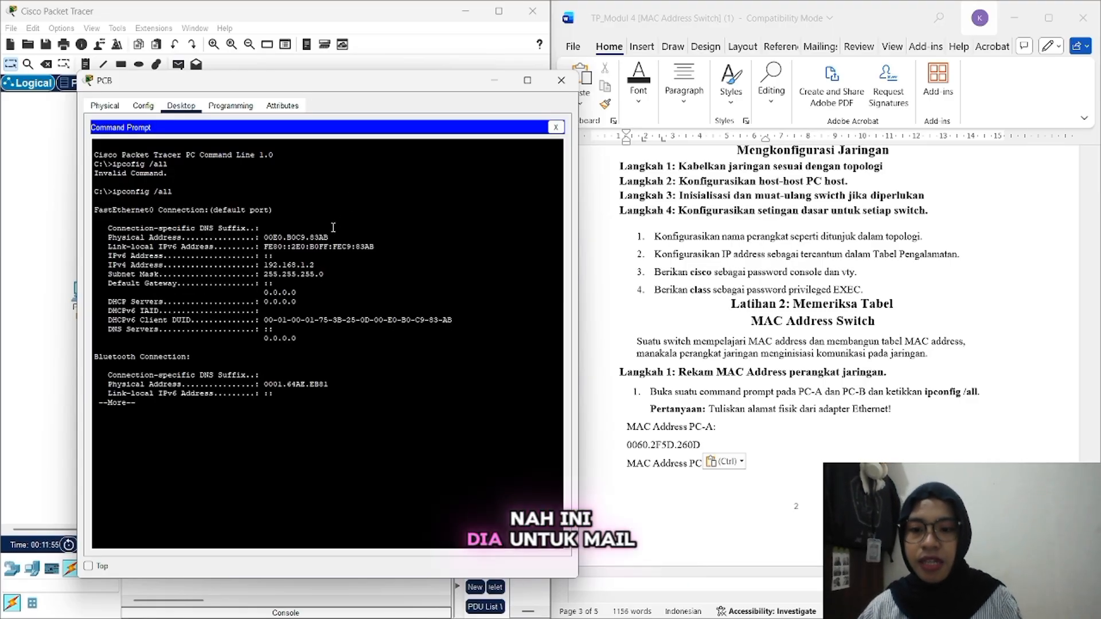
Step: Copy PC-B's MAC address 00E0.B0C9.83AB and bring up the lab document
{"action": "left_click_drag", "start_coordinate": [333, 237], "coordinate": [263, 237]}
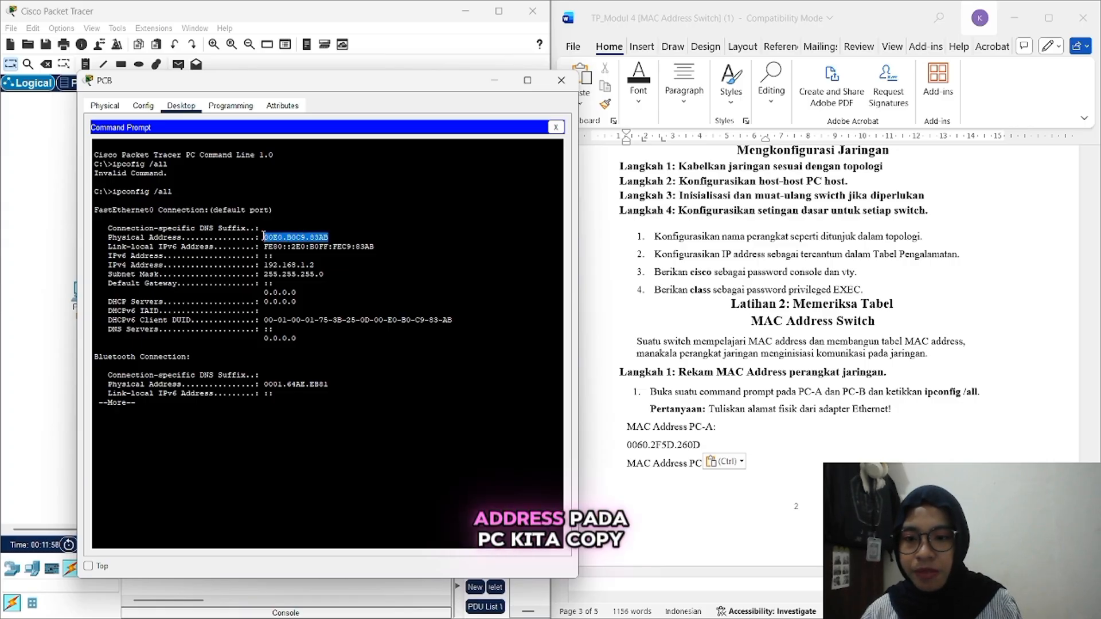
{"action": "right_click", "coordinate": [263, 237]}
{"action": "left_click", "coordinate": [287, 241]}
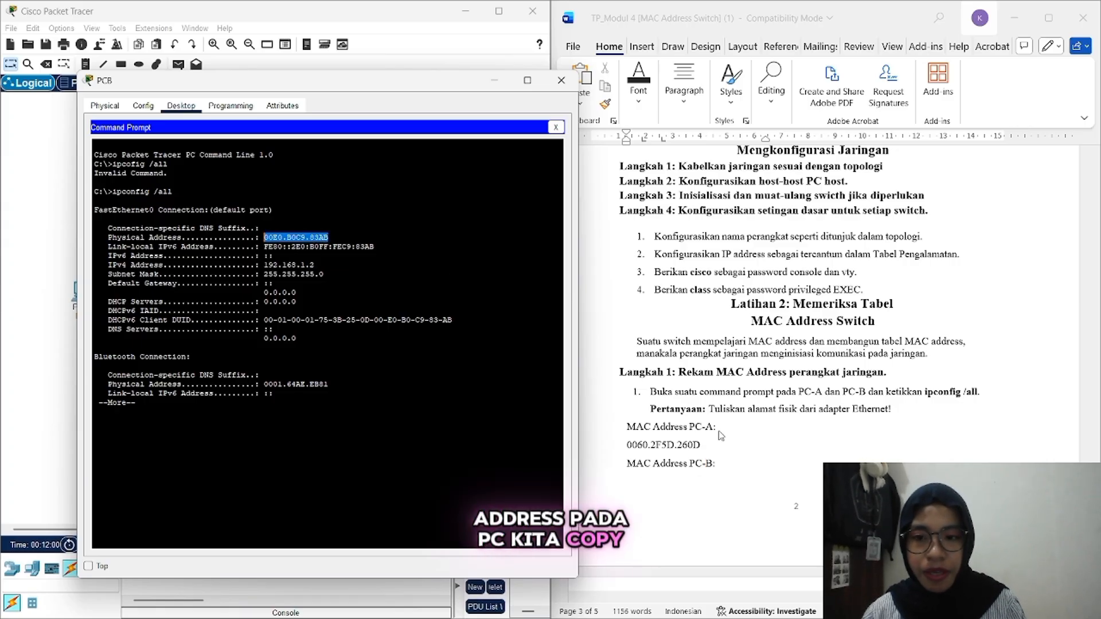
{"action": "left_click", "coordinate": [657, 484]}
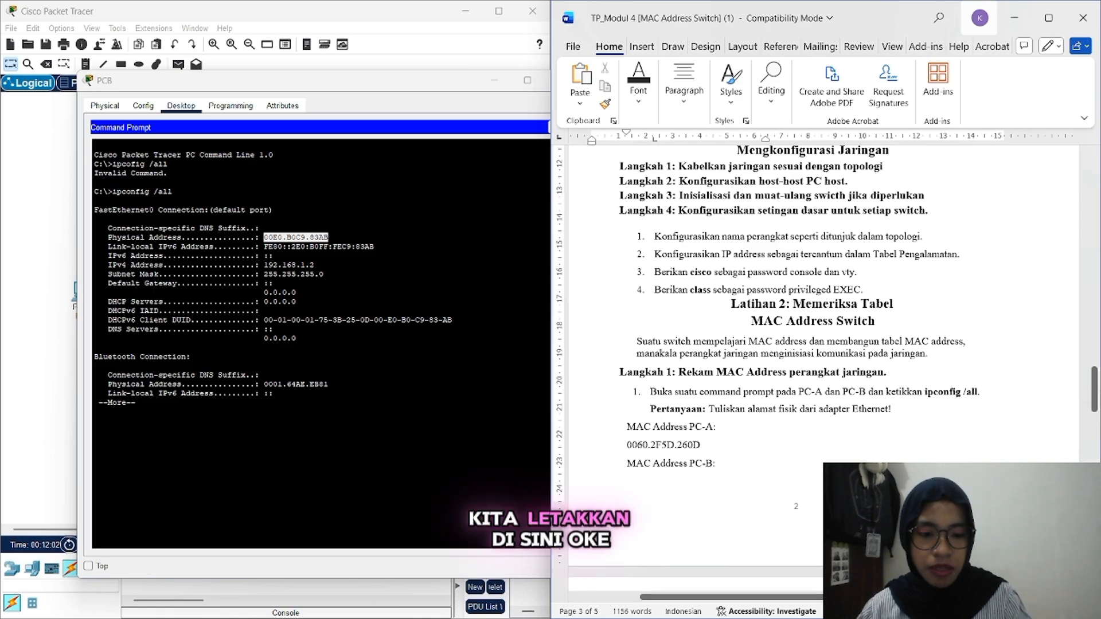
Step: Scroll the worksheet down past the PC-B answer and shift PC-B's window left
{"action": "scroll", "coordinate": [657, 484], "scroll_direction": "down", "scroll_amount": 5}
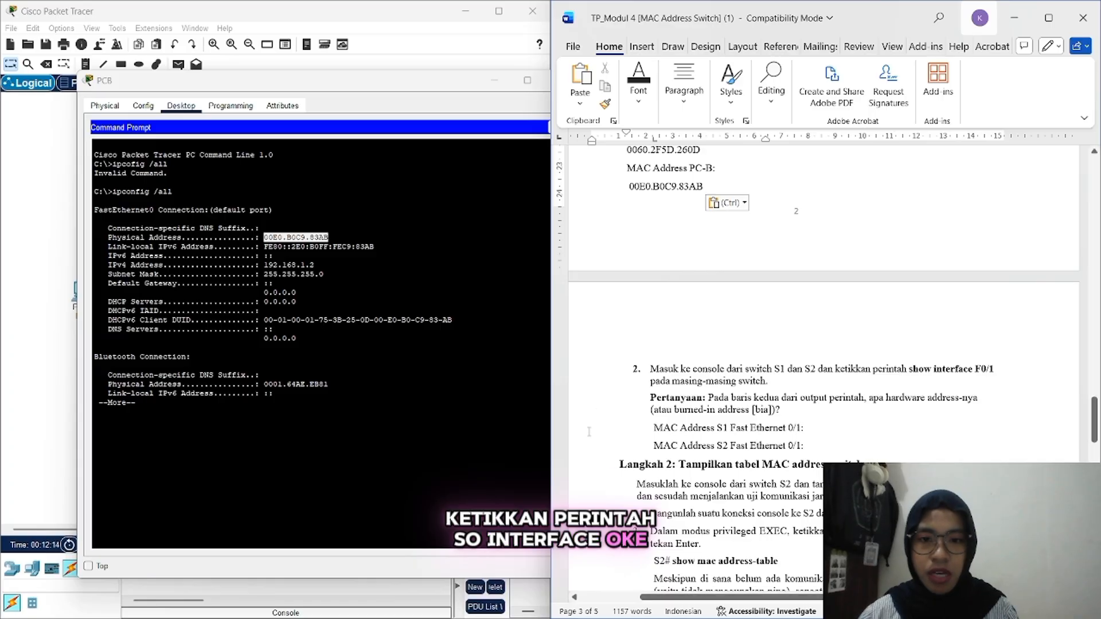
{"action": "left_click_drag", "start_coordinate": [442, 87], "coordinate": [381, 86]}
Step: From PC-B's Terminal to S2, leave configuration mode and run 'show interface f0/1'
{"action": "left_click", "coordinate": [491, 132]}
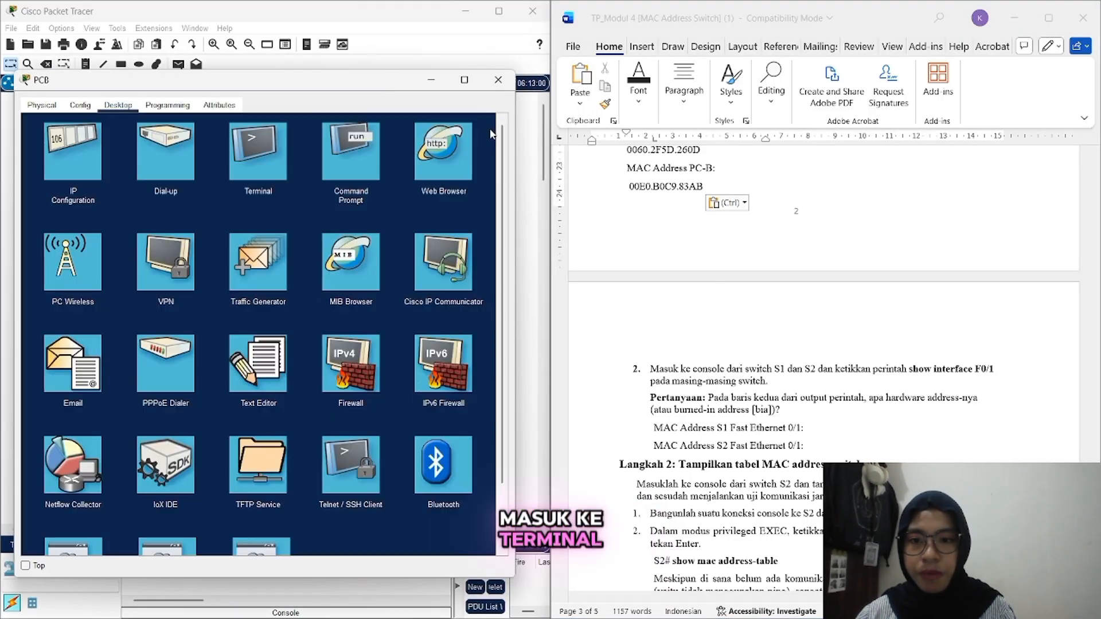
{"action": "left_click", "coordinate": [254, 163]}
{"action": "left_click", "coordinate": [464, 246]}
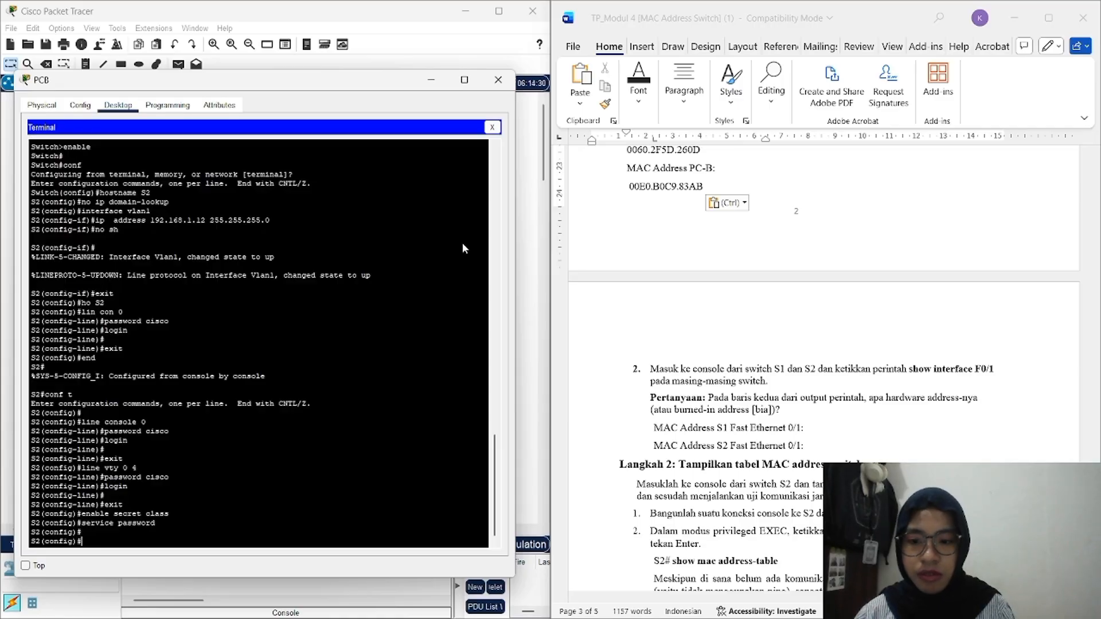
{"action": "type", "text": "ex"}
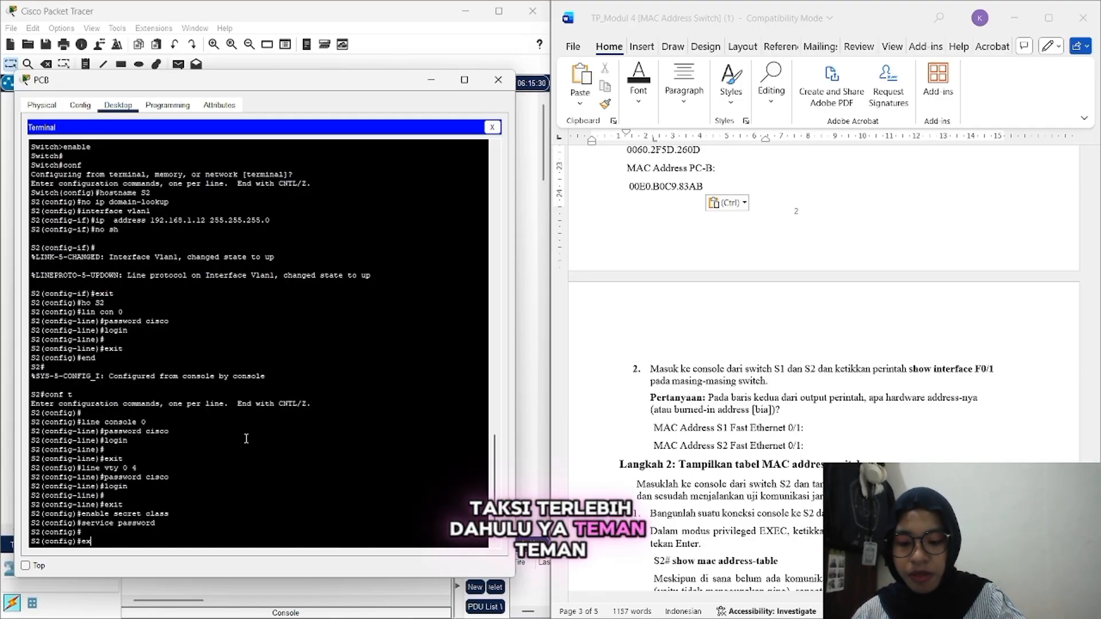
{"action": "type", "text": "it"}
{"action": "key", "text": "Return"}
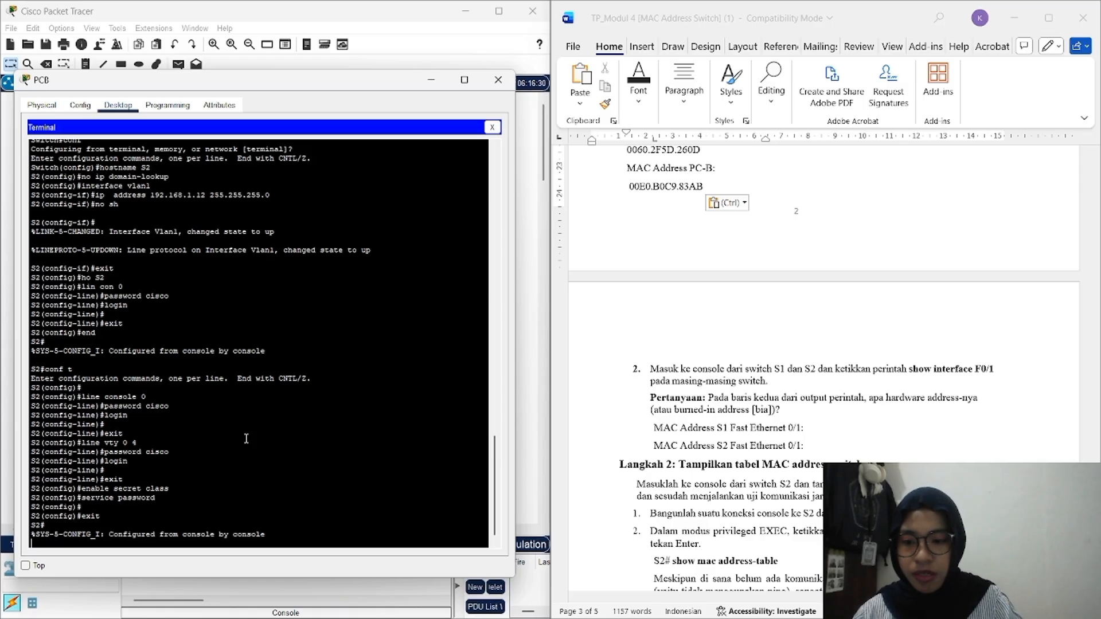
{"action": "key", "text": "Return"}
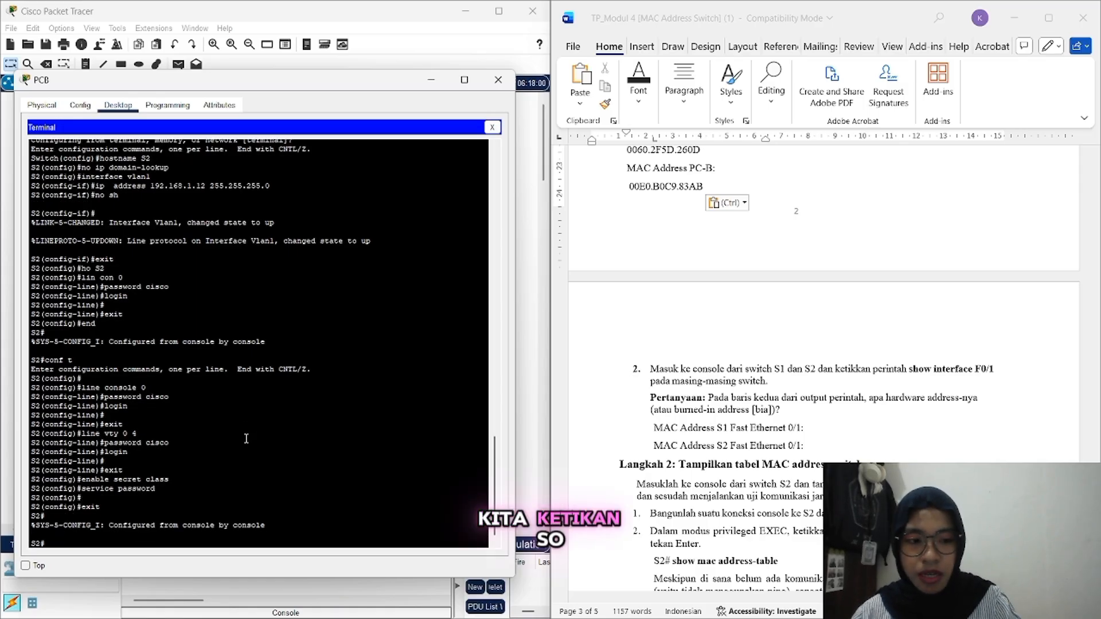
{"action": "type", "text": "show"}
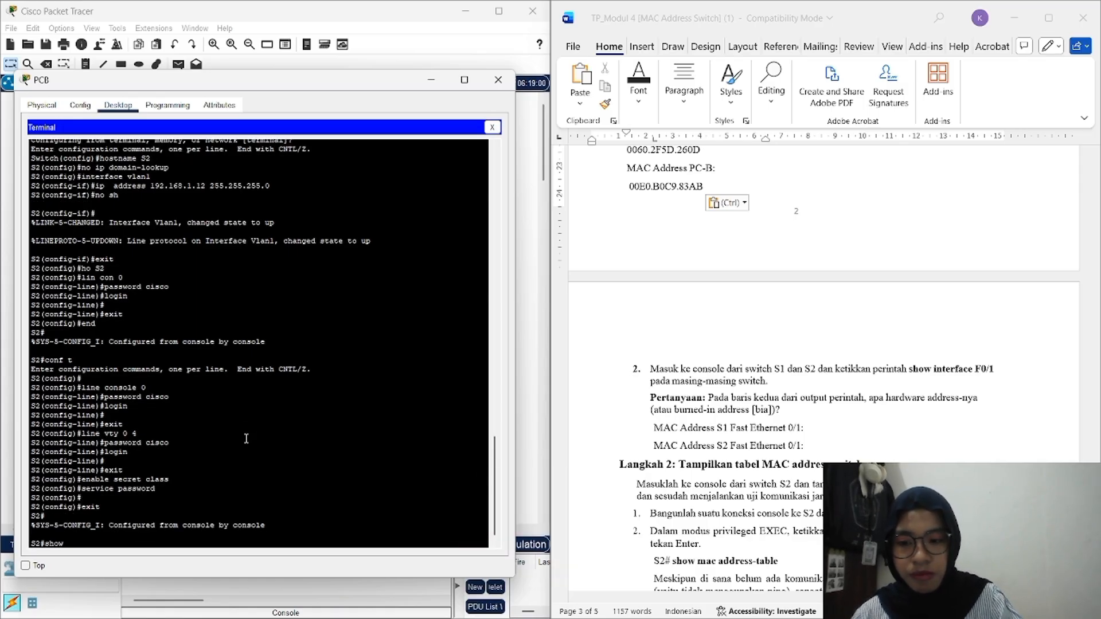
{"action": "type", "text": " inter"}
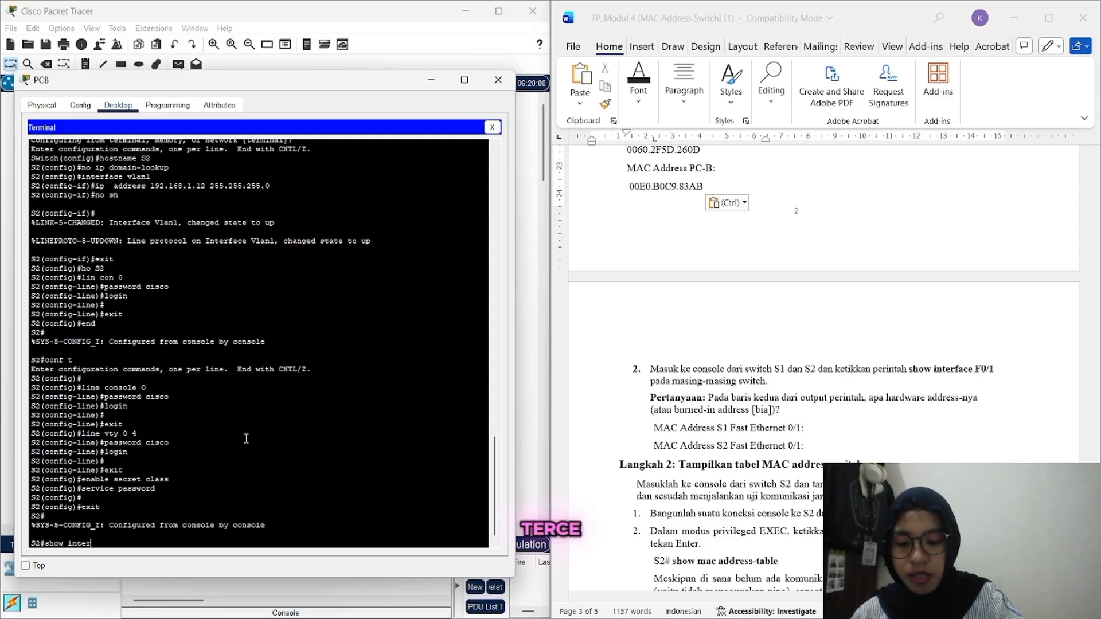
{"action": "type", "text": "face"}
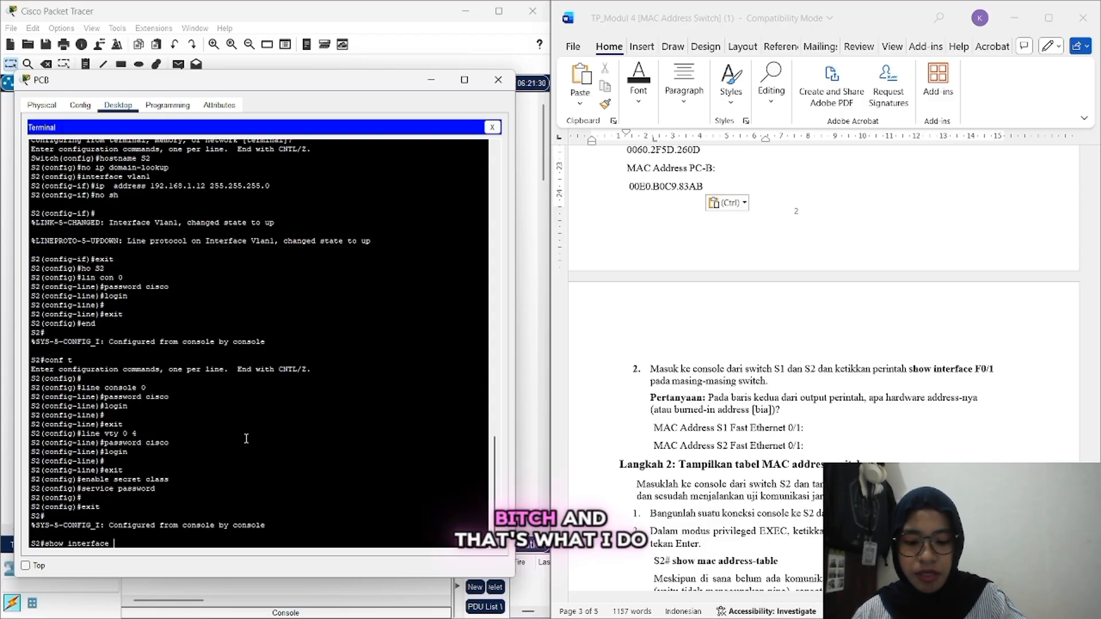
{"action": "type", "text": " f0/1"}
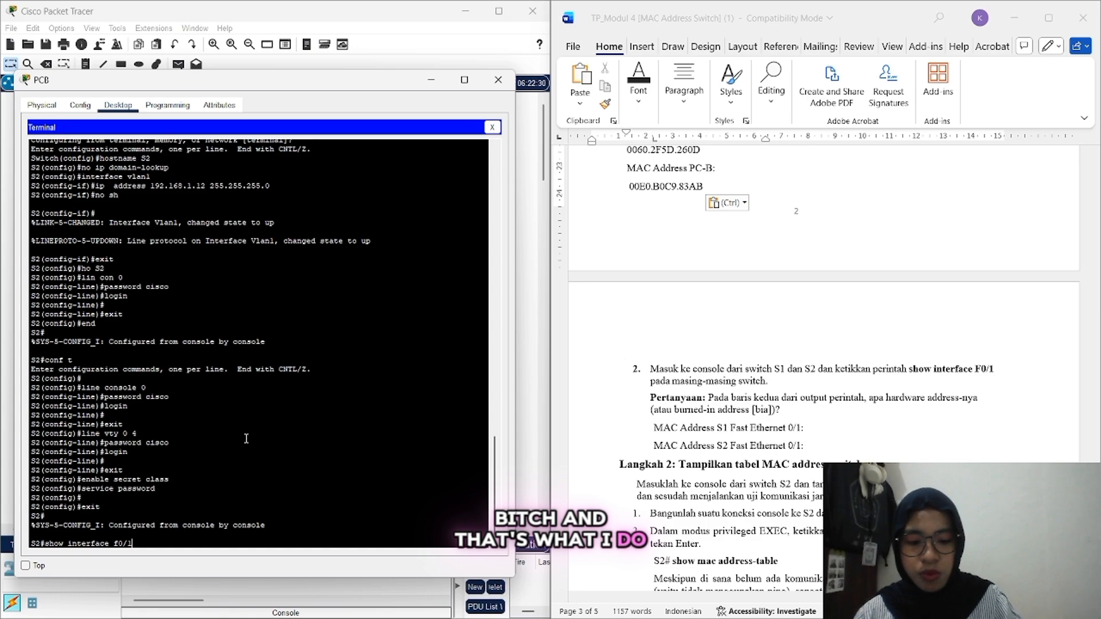
{"action": "key", "text": "Return"}
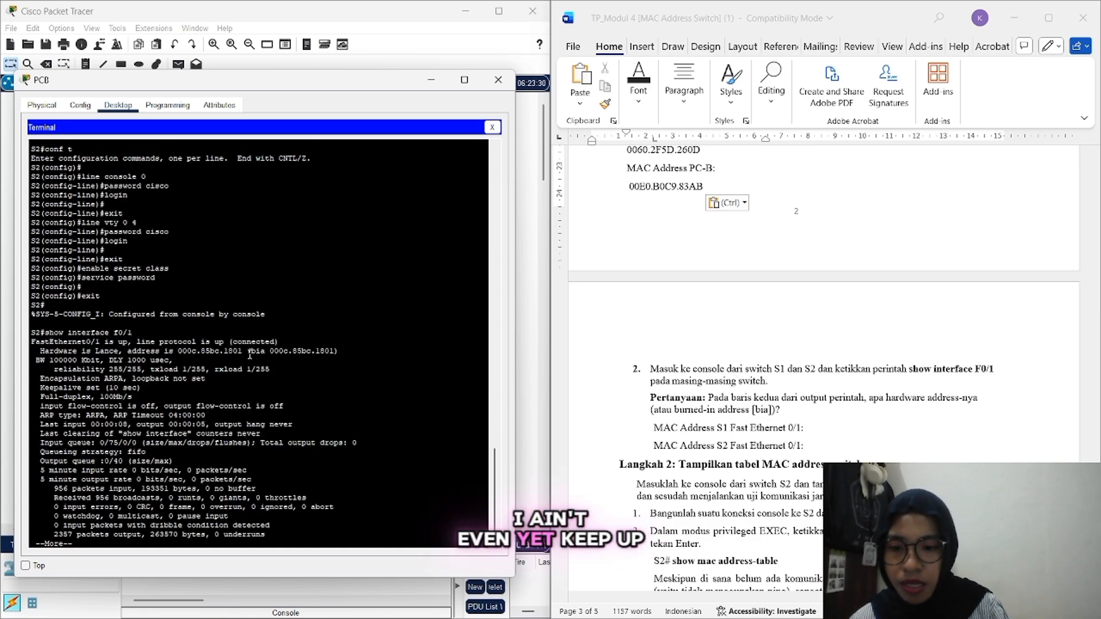
Step: Copy S2's f0/1 MAC address 000c.85bc.1801 to the worksheet's S2 Fast Ethernet 0/1 line
{"action": "left_click_drag", "start_coordinate": [242, 352], "coordinate": [175, 352]}
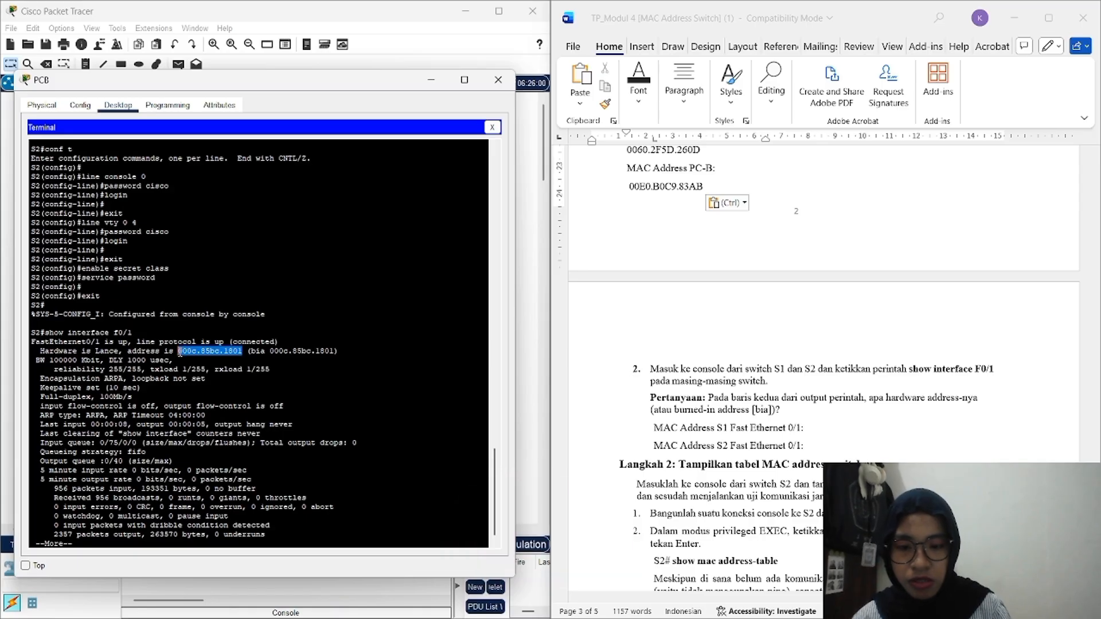
{"action": "right_click", "coordinate": [179, 352]}
{"action": "left_click", "coordinate": [207, 361]}
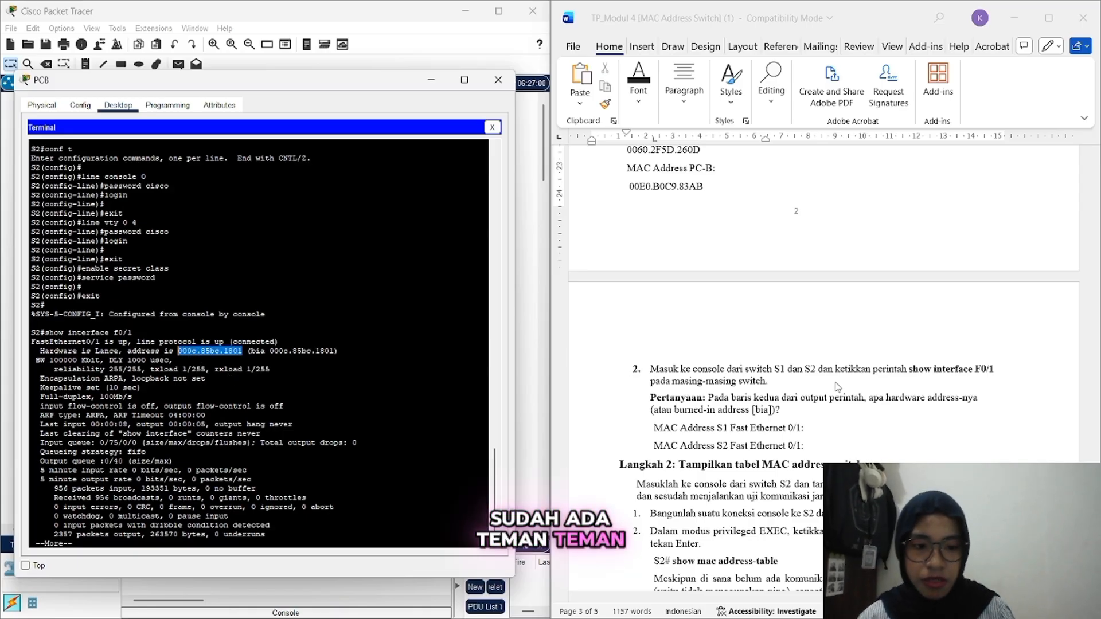
{"action": "left_click", "coordinate": [819, 448]}
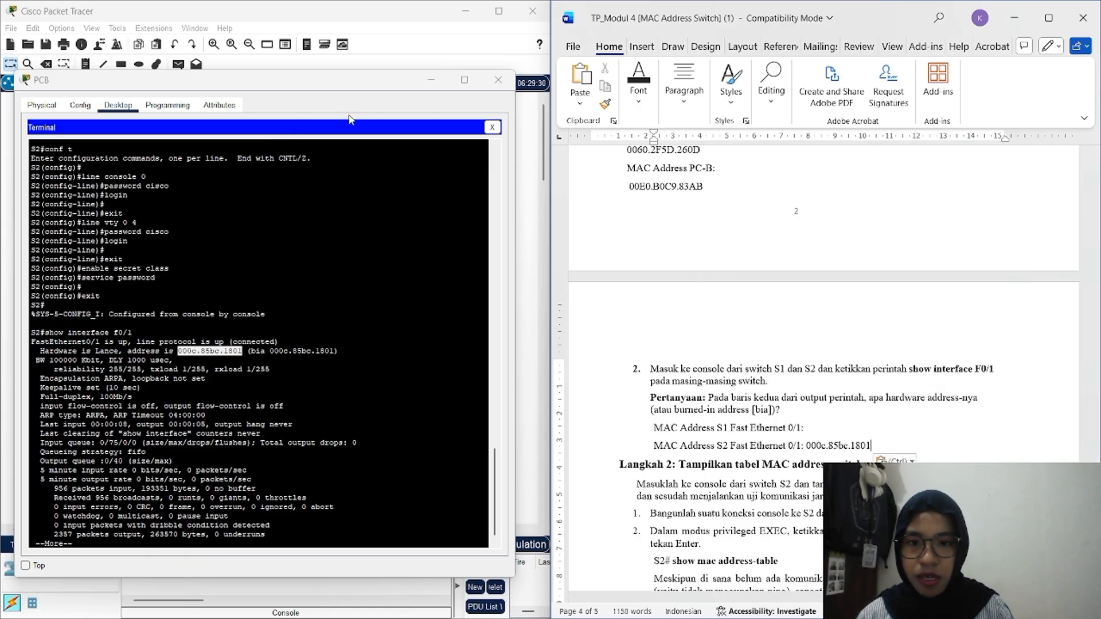
{"action": "left_click", "coordinate": [431, 81]}
Step: From PC-A's Terminal to S1, leave configuration mode and run 'show interface f0/1'
{"action": "left_click", "coordinate": [85, 293]}
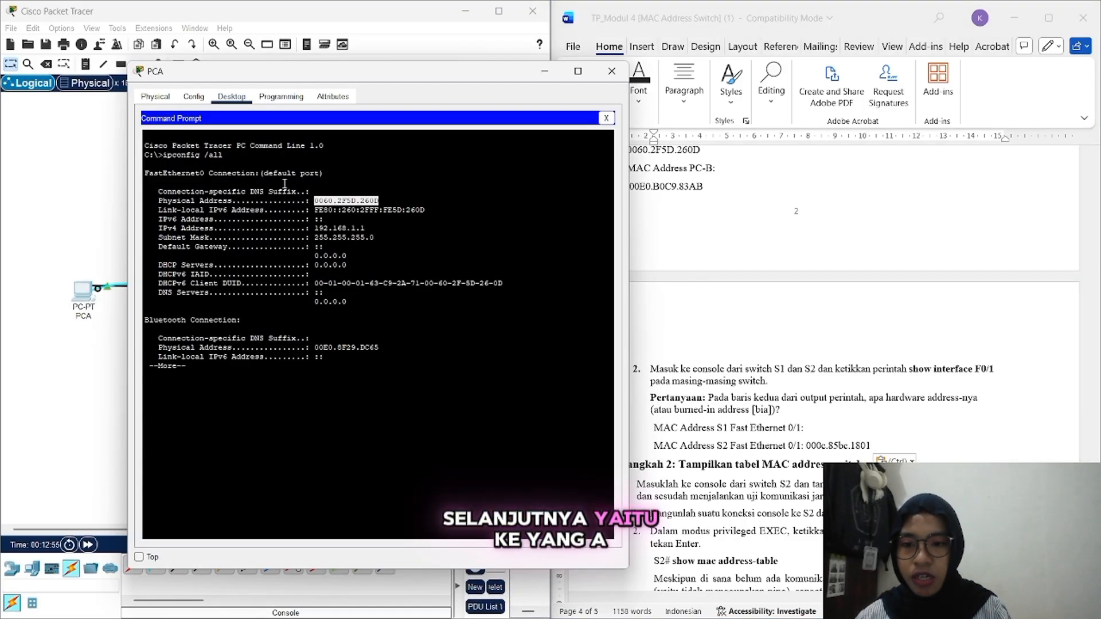
{"action": "left_click", "coordinate": [605, 118]}
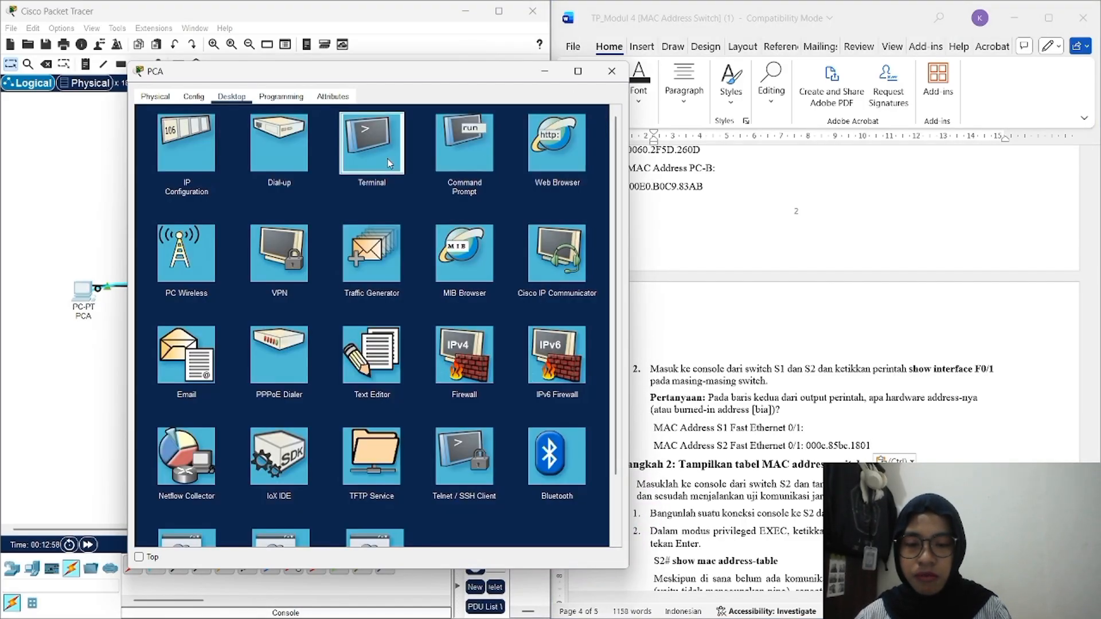
{"action": "left_click", "coordinate": [373, 146]}
{"action": "left_click", "coordinate": [581, 234]}
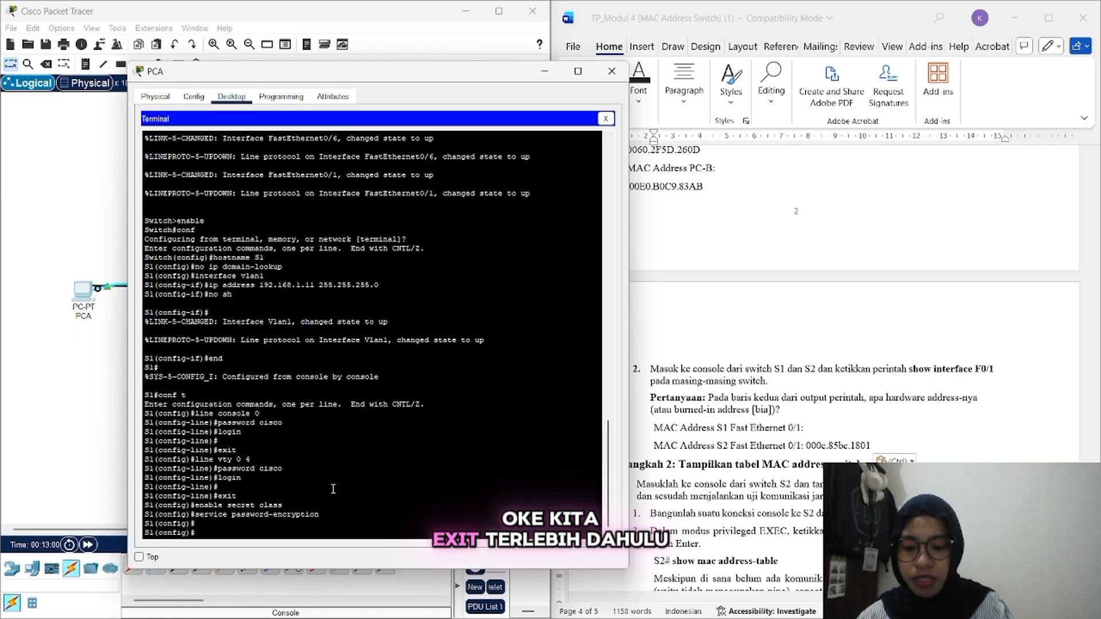
{"action": "type", "text": "exit"}
{"action": "key", "text": "Return"}
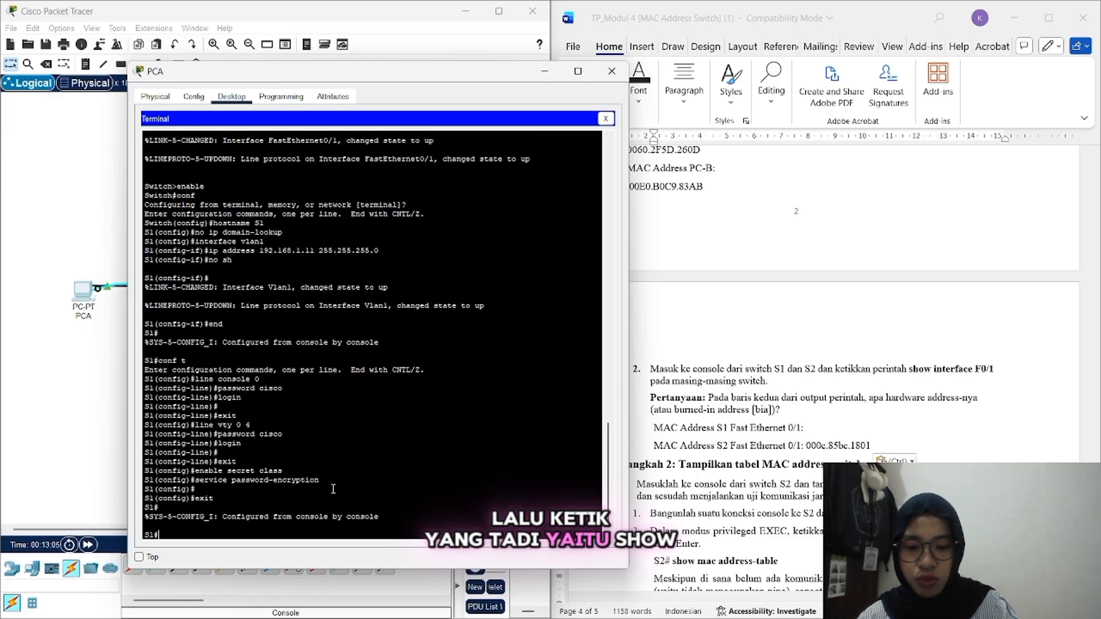
{"action": "type", "text": "shi"}
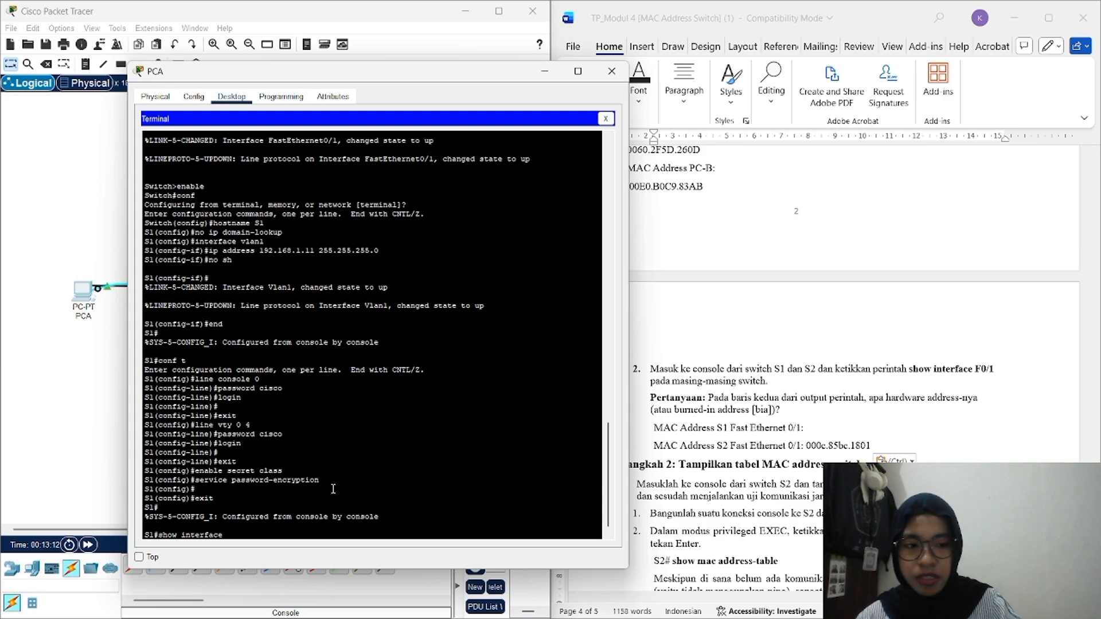
{"action": "type", "text": "w interface f0/"}
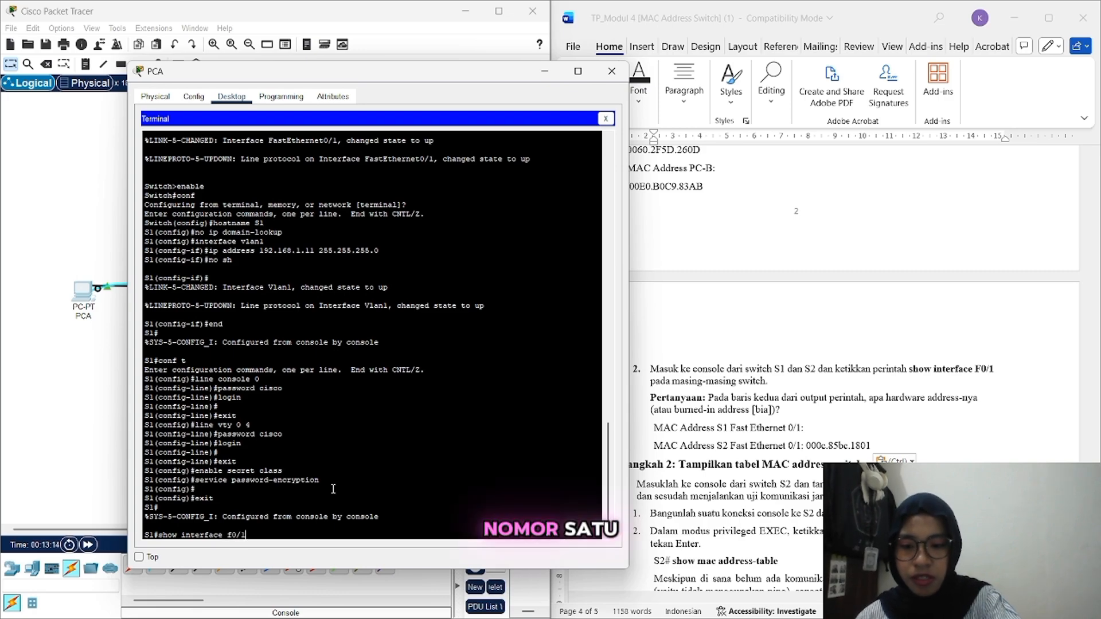
{"action": "type", "text": "1"}
{"action": "key", "text": "Return"}
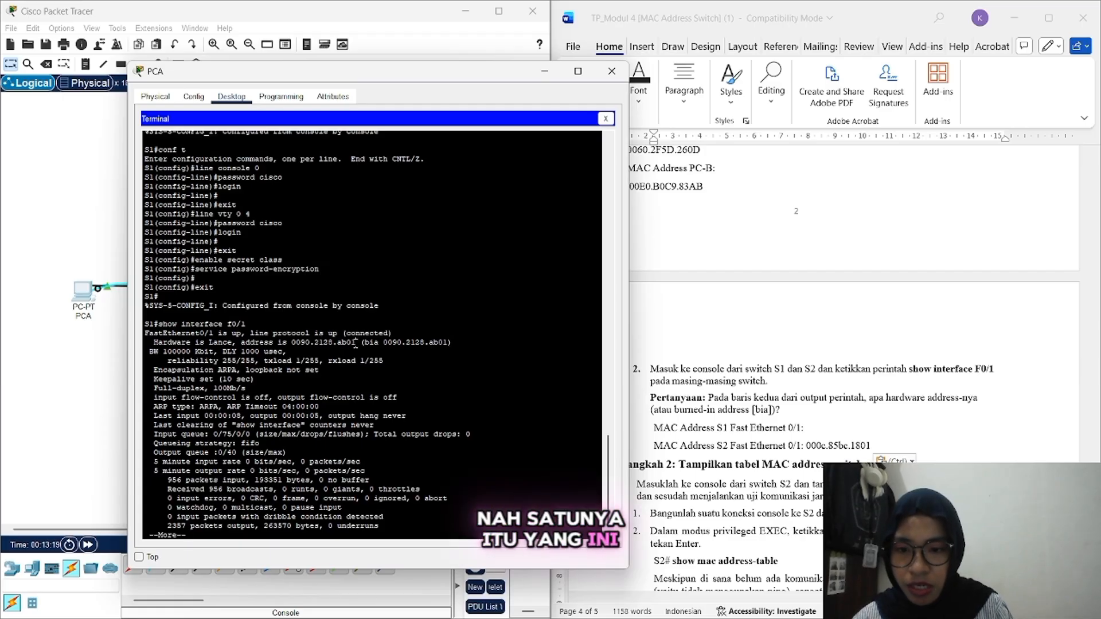
Step: Copy S1's f0/1 MAC address 0090.2128.ab01 to the worksheet's S1 Fast Ethernet 0/1 line
{"action": "left_click_drag", "start_coordinate": [356, 343], "coordinate": [295, 347]}
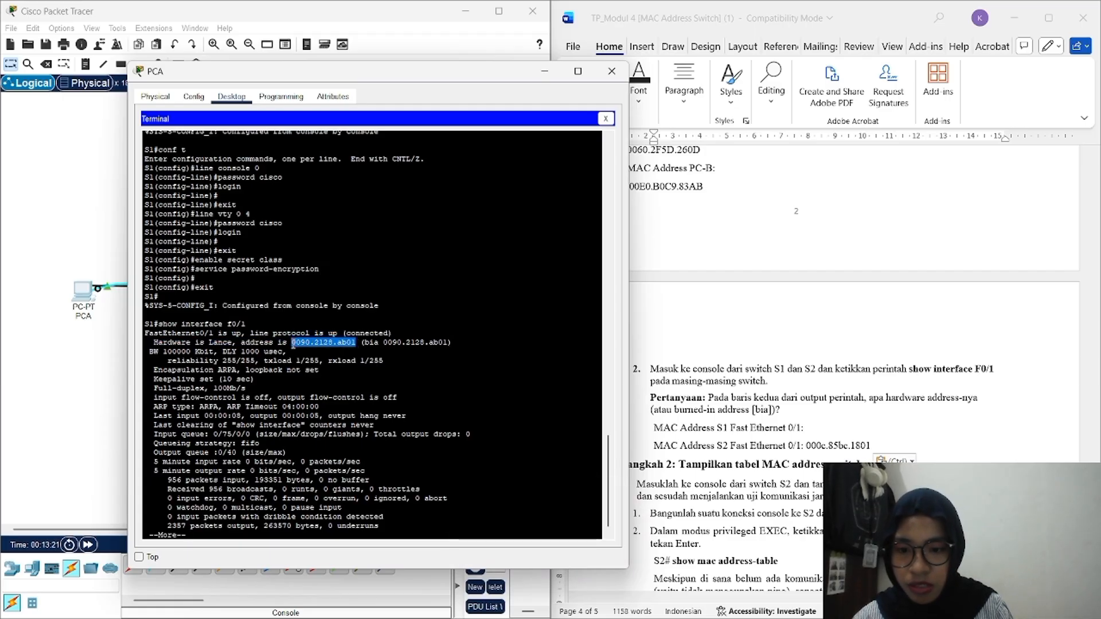
{"action": "right_click", "coordinate": [293, 345]}
{"action": "left_click", "coordinate": [322, 353]}
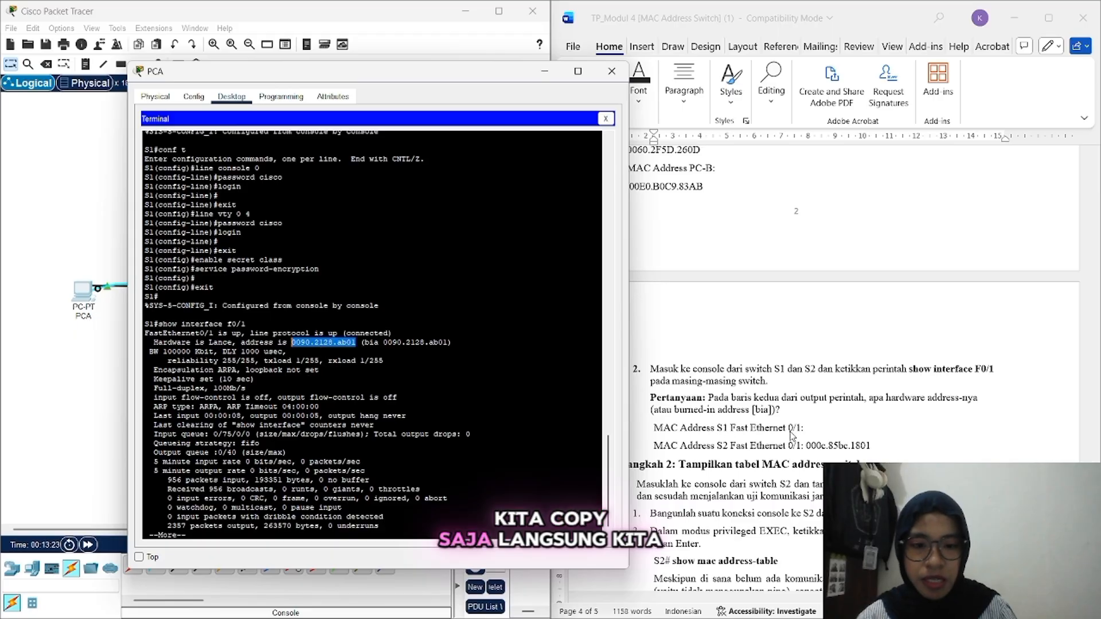
{"action": "left_click", "coordinate": [815, 428]}
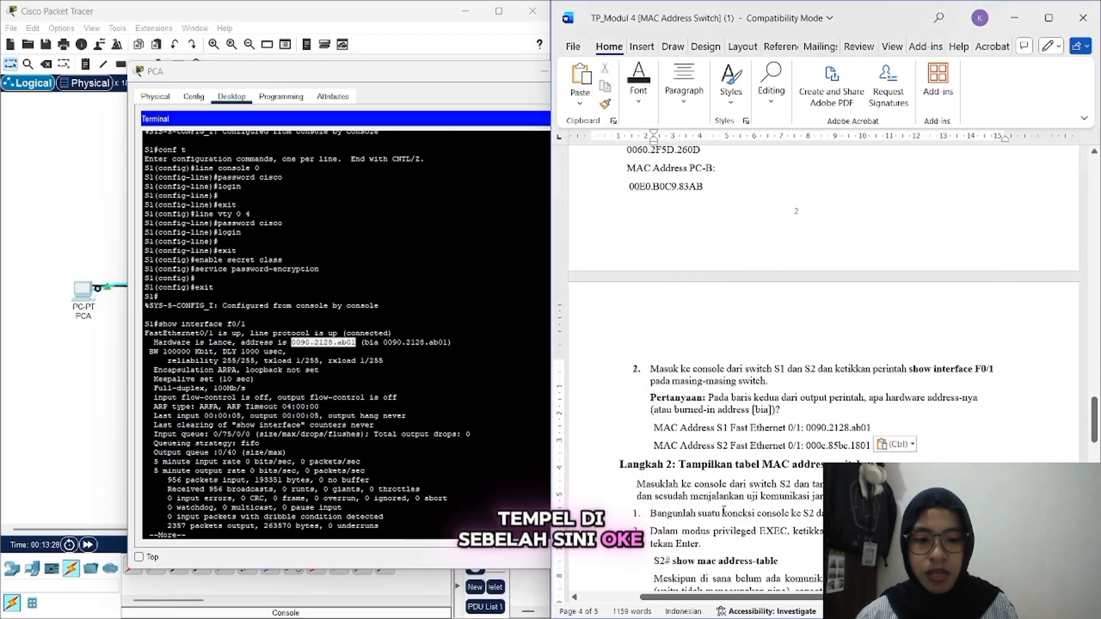
Step: Scroll the worksheet down to the 'Langkah 2: Tampilkan tabel MAC address switch' section
{"action": "scroll", "coordinate": [720, 518], "scroll_direction": "down", "scroll_amount": 3}
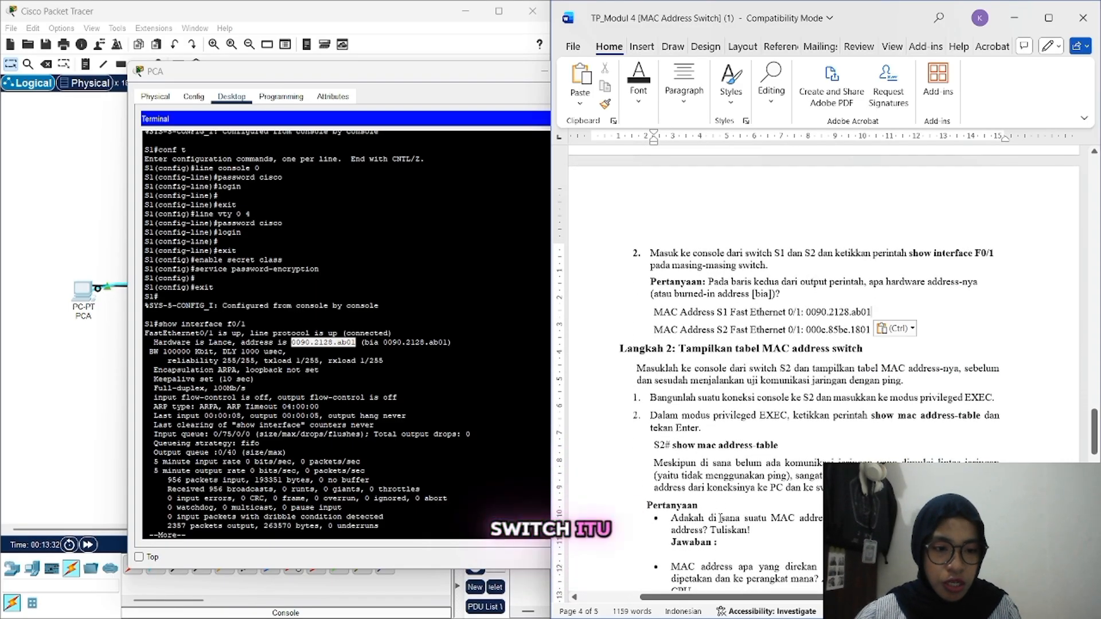
{"action": "scroll", "coordinate": [720, 518], "scroll_direction": "down", "scroll_amount": 1}
{"action": "scroll", "coordinate": [721, 518], "scroll_direction": "down", "scroll_amount": 1}
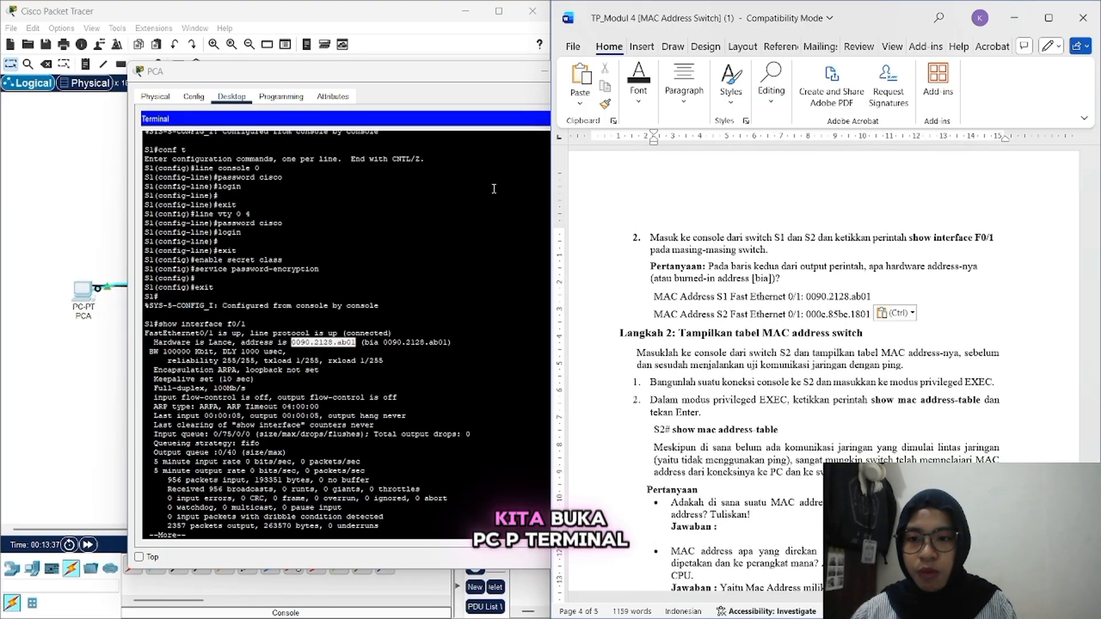
Step: Close PC-A's window and bring up PC-B's S2 terminal, paging past the remaining output
{"action": "left_click", "coordinate": [543, 75]}
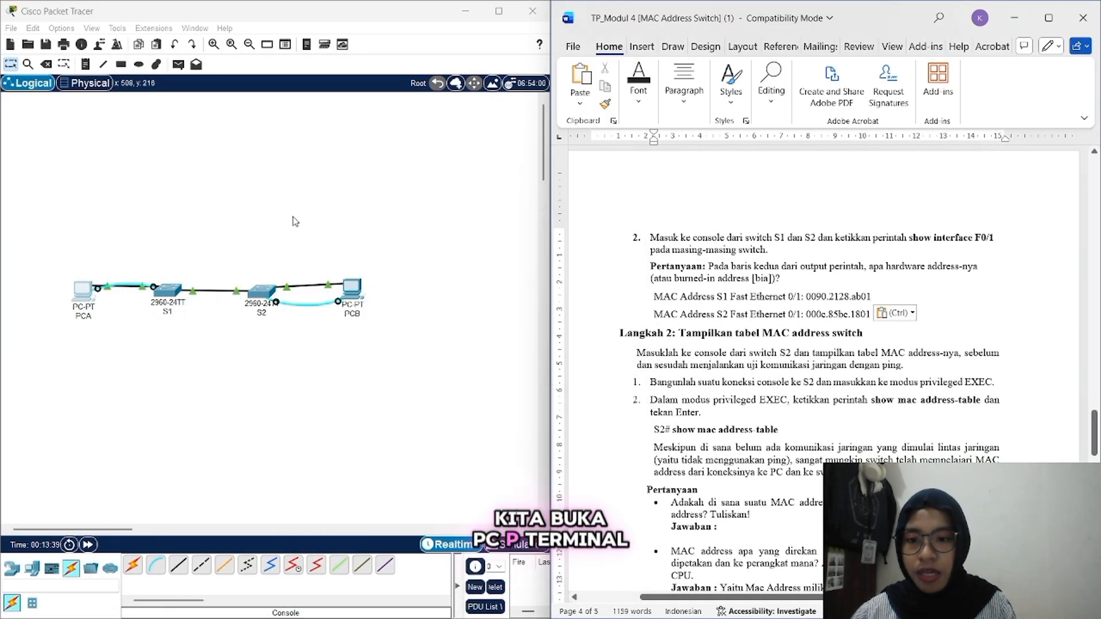
{"action": "left_click", "coordinate": [340, 284]}
{"action": "scroll", "coordinate": [239, 455], "scroll_direction": "down", "scroll_amount": 7}
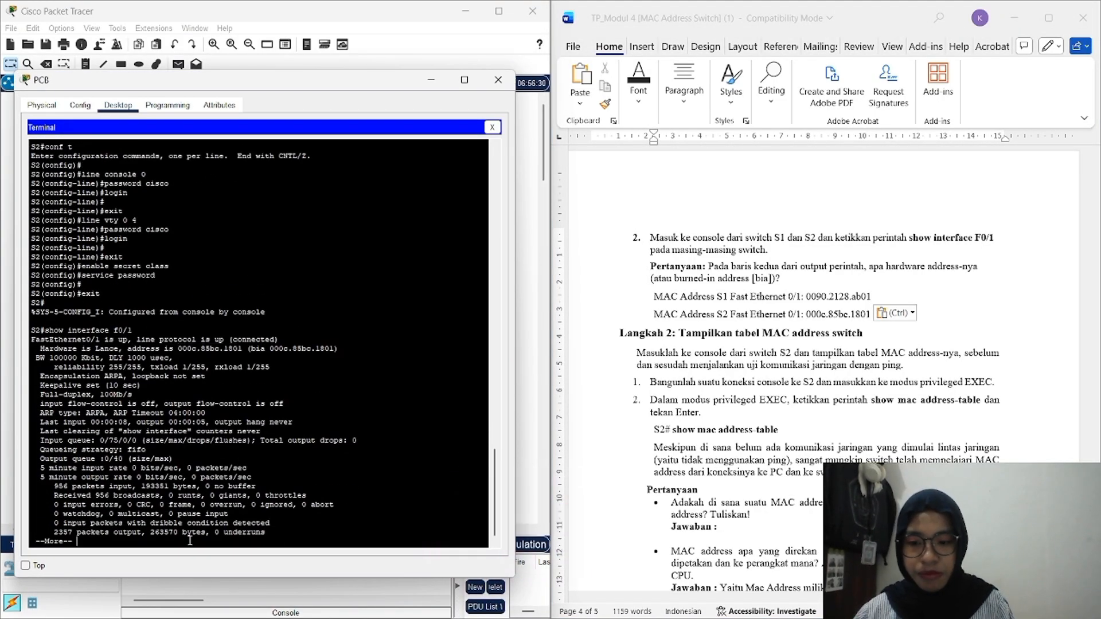
{"action": "key", "text": "Return"}
{"action": "key", "text": "Return"}
{"action": "key", "text": "Return"}
{"action": "key", "text": "Return"}
{"action": "key", "text": "Return"}
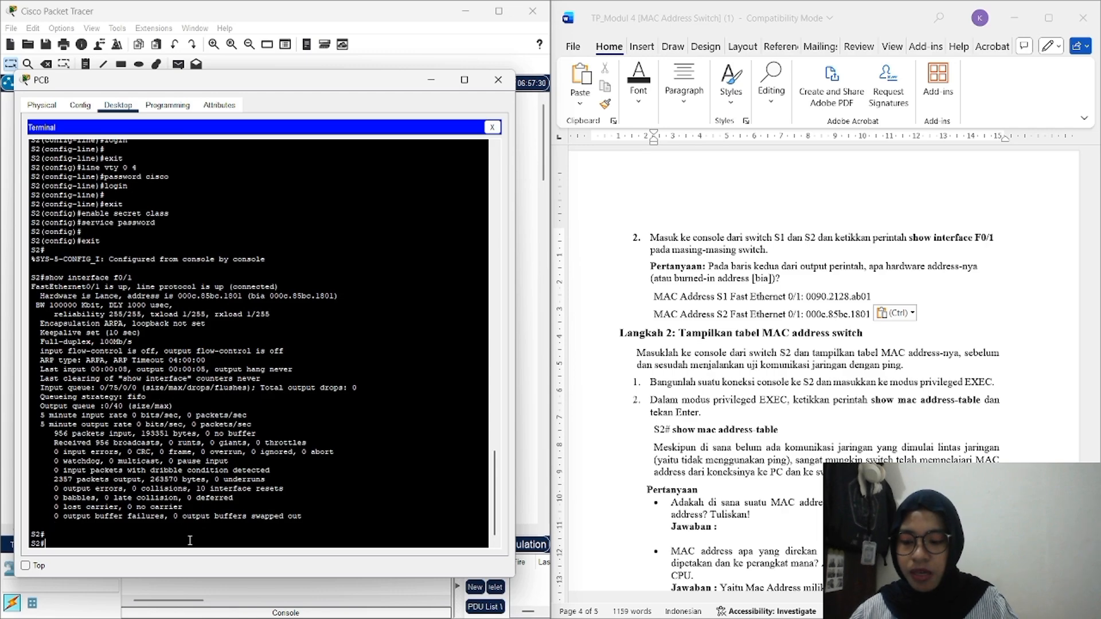
Step: Run show mac address-table on S2, showing 0090.2128.ab01 dynamic on Fa0/1
{"action": "type", "text": "sho"}
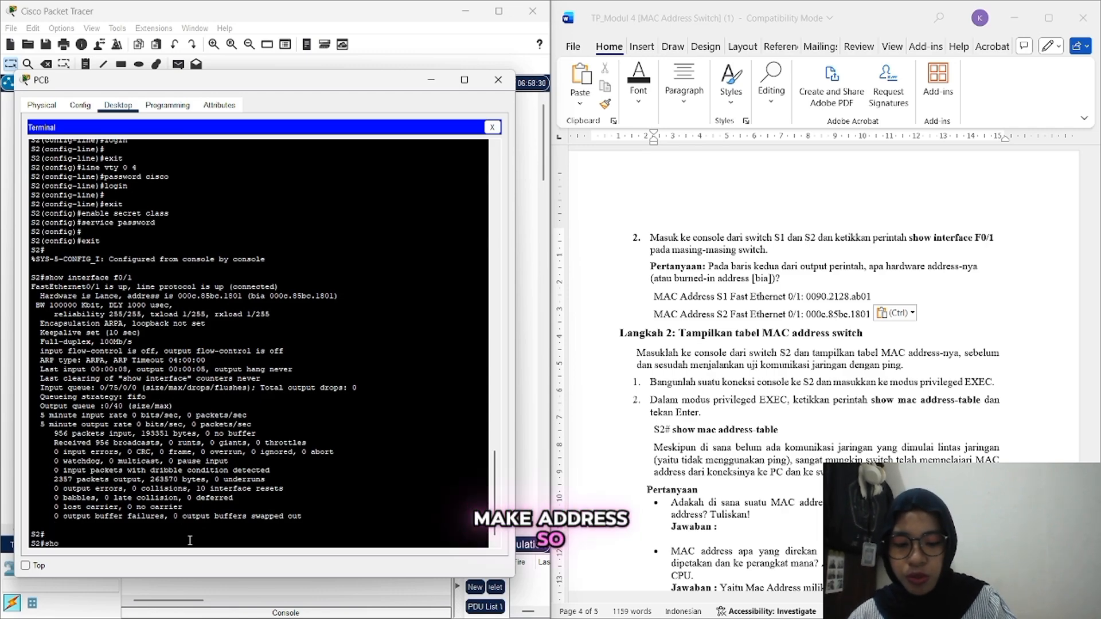
{"action": "type", "text": "w mac"}
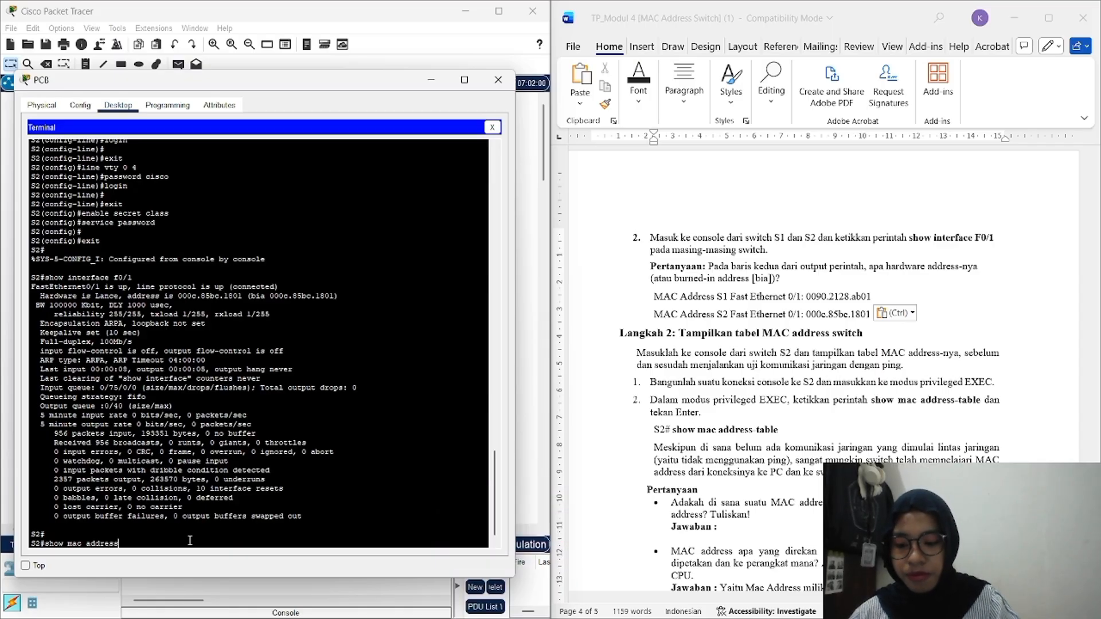
{"action": "type", "text": " address-ta"}
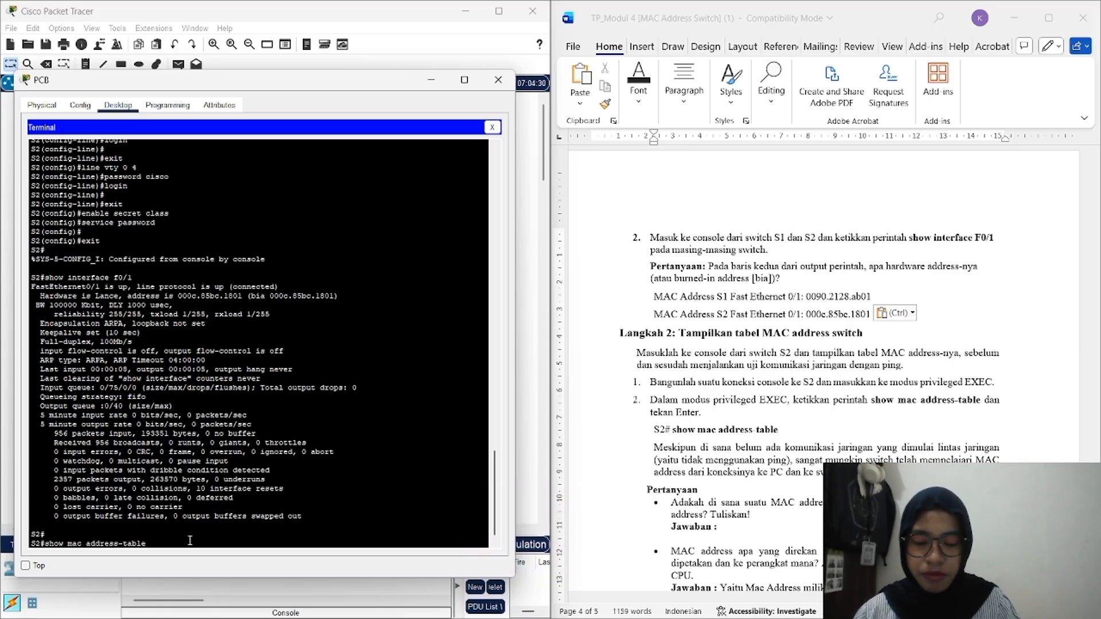
{"action": "type", "text": "ble"}
{"action": "key", "text": "Return"}
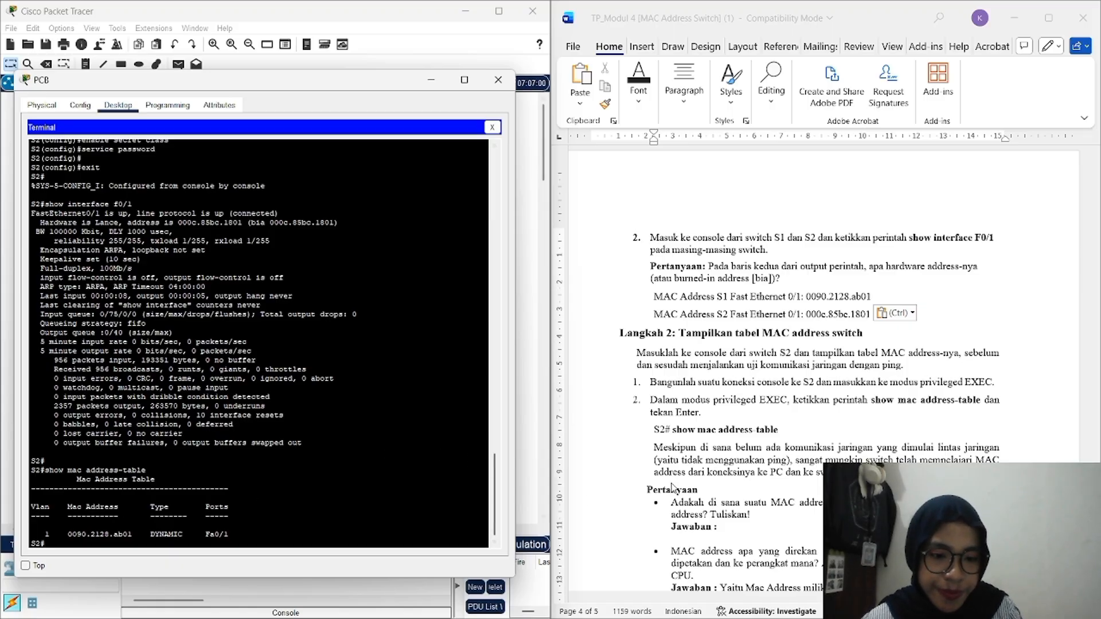
{"action": "scroll", "coordinate": [673, 488], "scroll_direction": "down", "scroll_amount": 3}
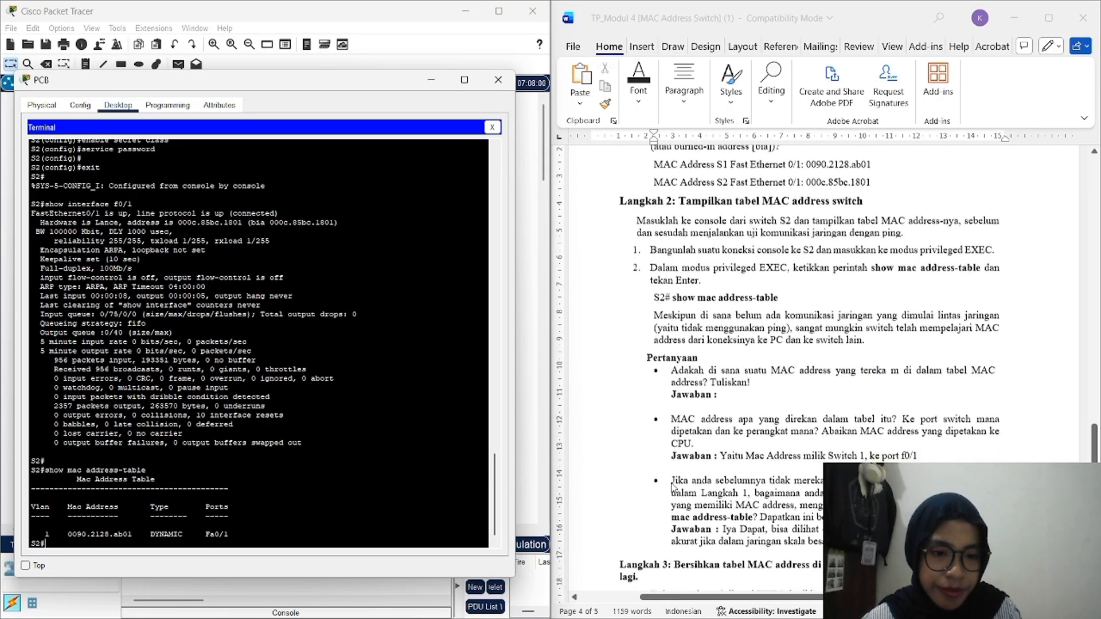
{"action": "scroll", "coordinate": [672, 487], "scroll_direction": "down", "scroll_amount": 4}
{"action": "scroll", "coordinate": [674, 488], "scroll_direction": "up", "scroll_amount": 5}
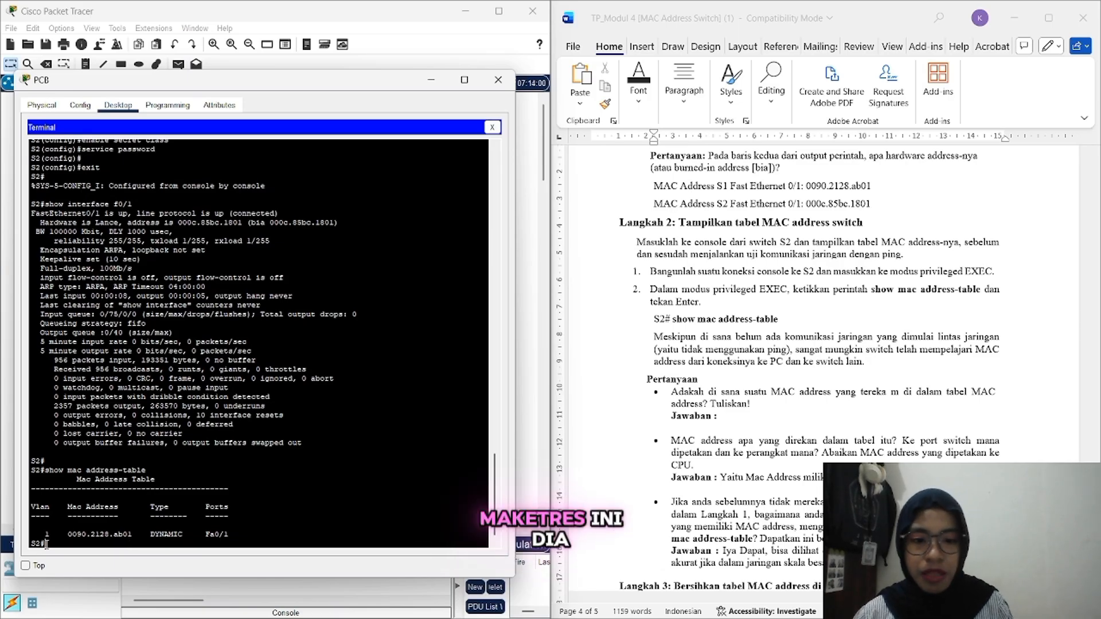
Step: Copy the MAC address 0090.2128.ab01 from S2's table in the terminal
{"action": "left_click_drag", "start_coordinate": [132, 534], "coordinate": [68, 534]}
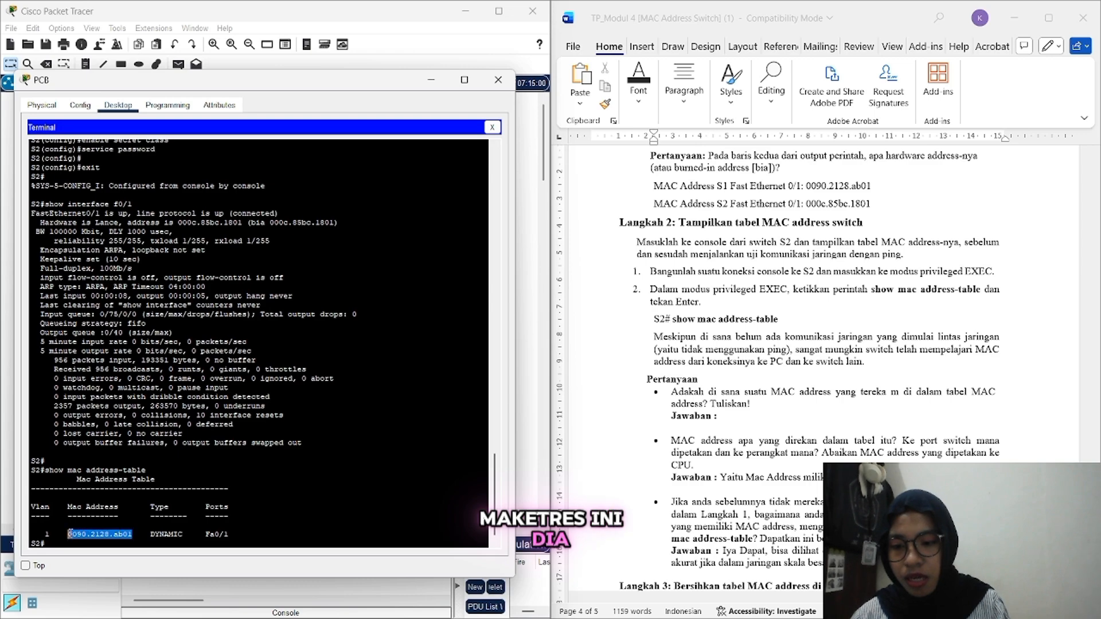
{"action": "right_click", "coordinate": [70, 534]}
{"action": "left_click", "coordinate": [97, 543]}
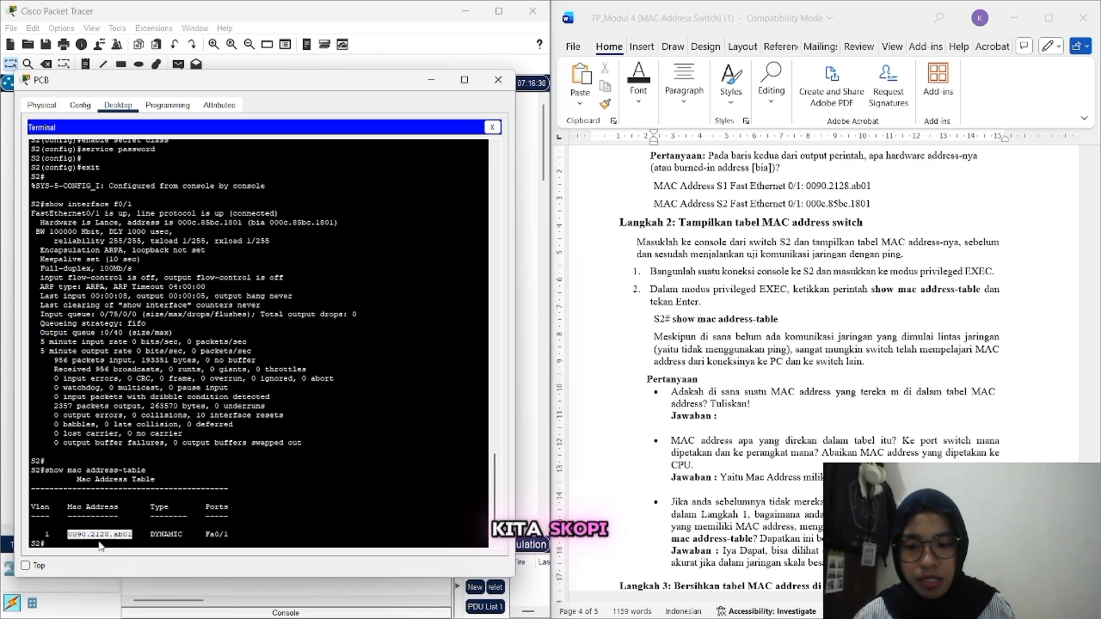
Step: Answer the first Jawaban with 'iya ada yaitu 0090.2128.ab01', then scroll on to Langkah 3
{"action": "left_click", "coordinate": [752, 418]}
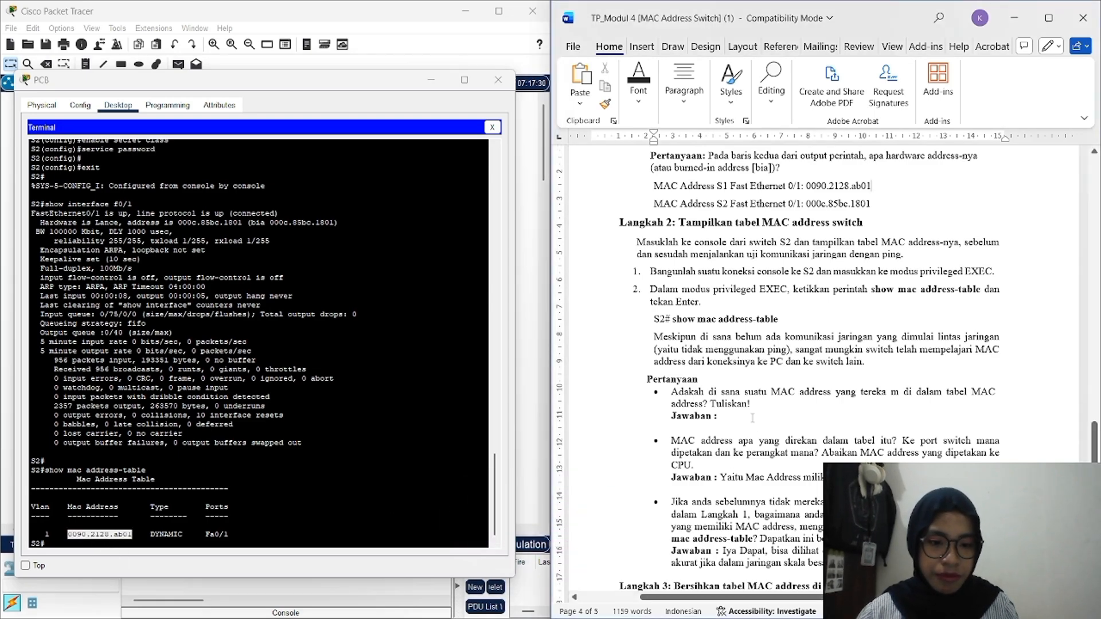
{"action": "type", "text": "iy"}
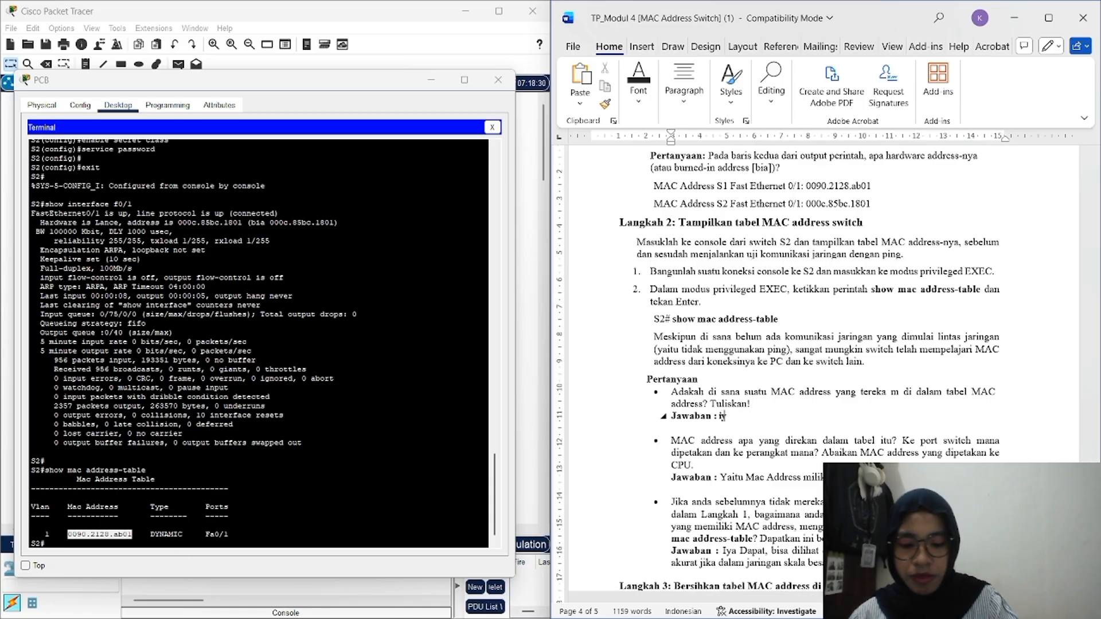
{"action": "type", "text": "a ada y"}
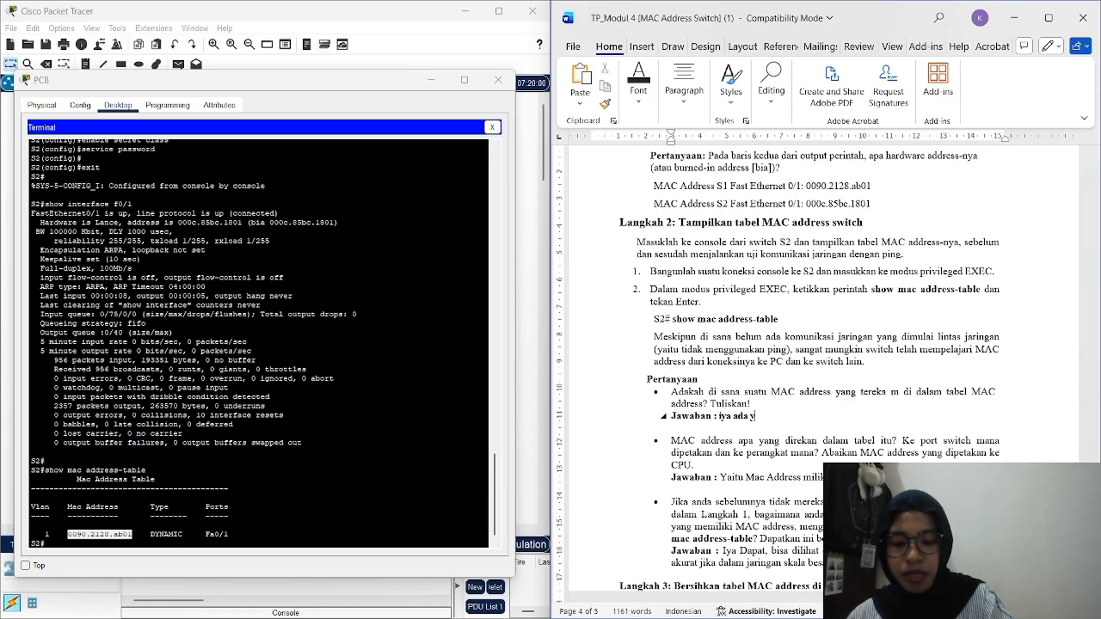
{"action": "type", "text": "aitu"}
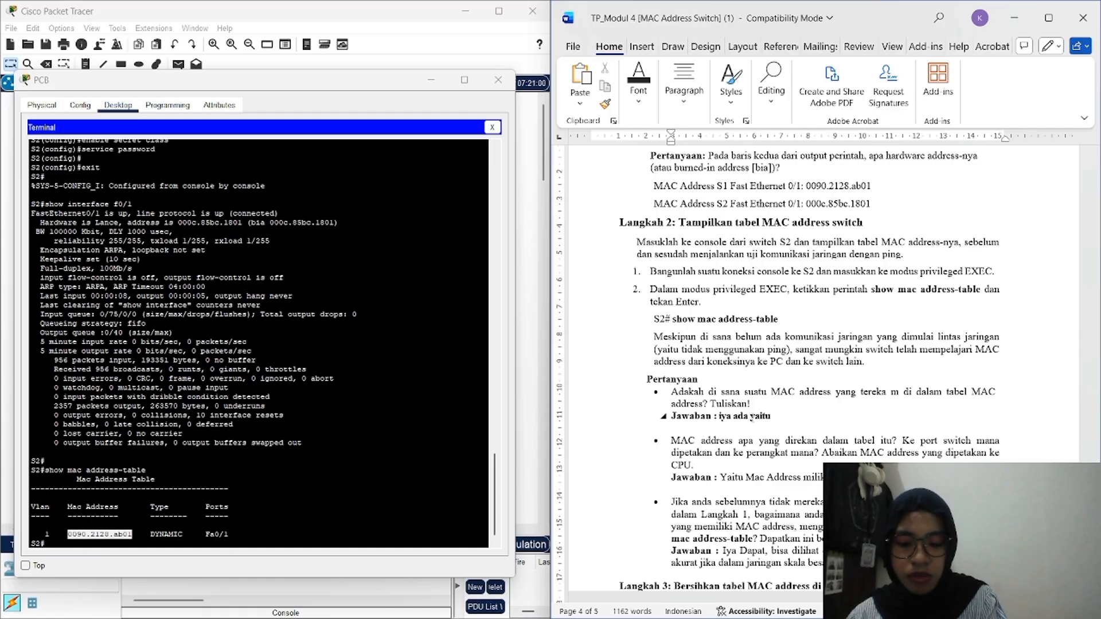
{"action": "key", "text": "ctrl+v"}
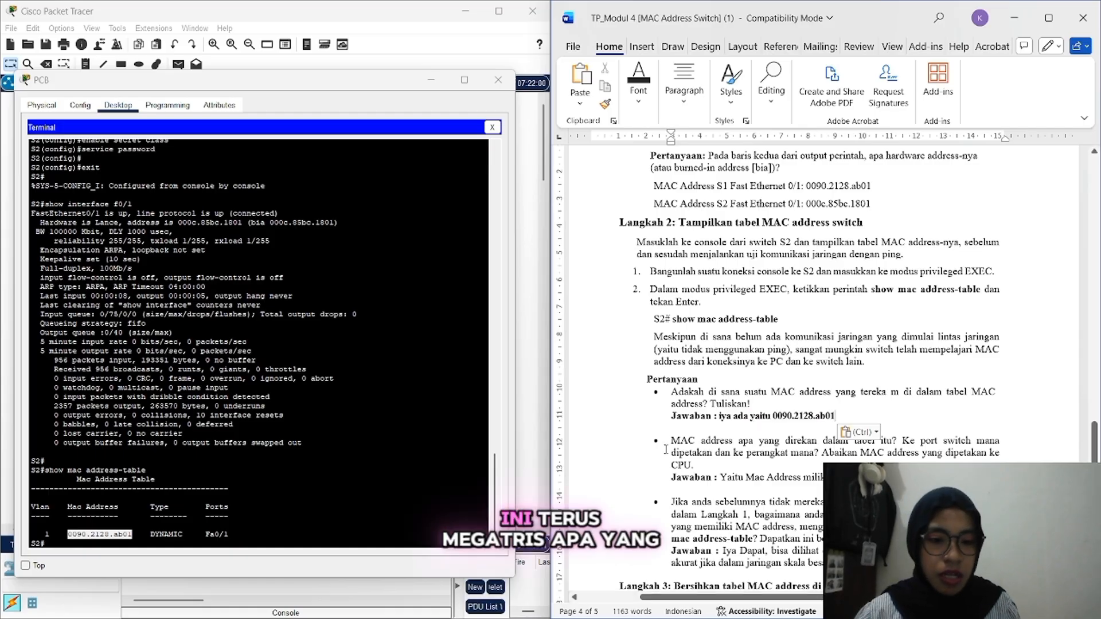
{"action": "left_click", "coordinate": [733, 416]}
{"action": "scroll", "coordinate": [736, 417], "scroll_direction": "down", "scroll_amount": 2}
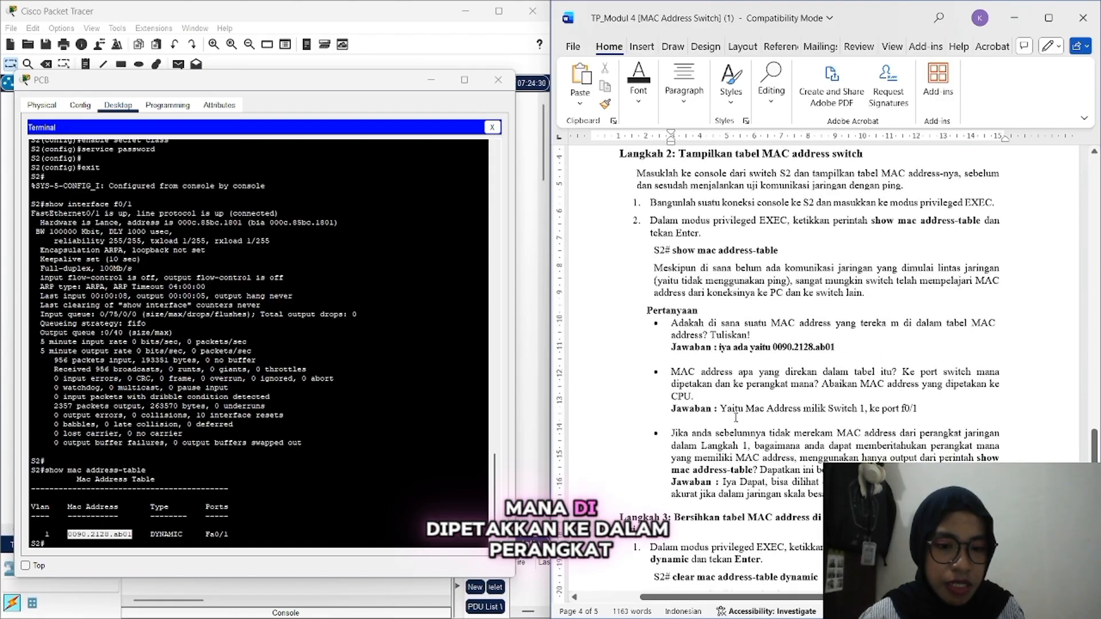
{"action": "scroll", "coordinate": [736, 418], "scroll_direction": "down", "scroll_amount": 1}
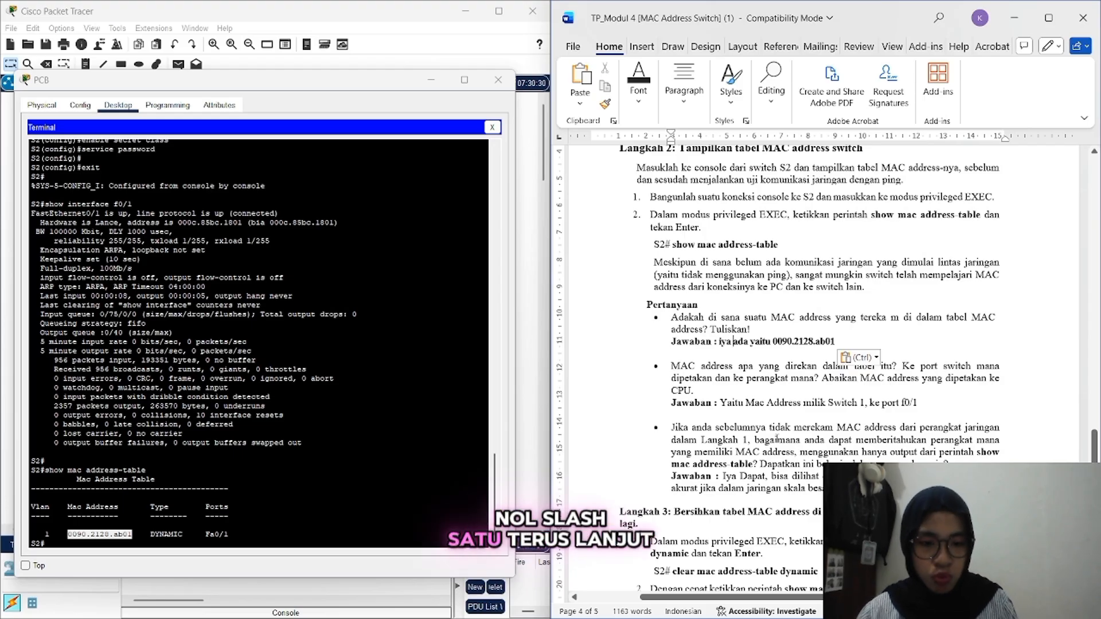
{"action": "scroll", "coordinate": [776, 439], "scroll_direction": "down", "scroll_amount": 3}
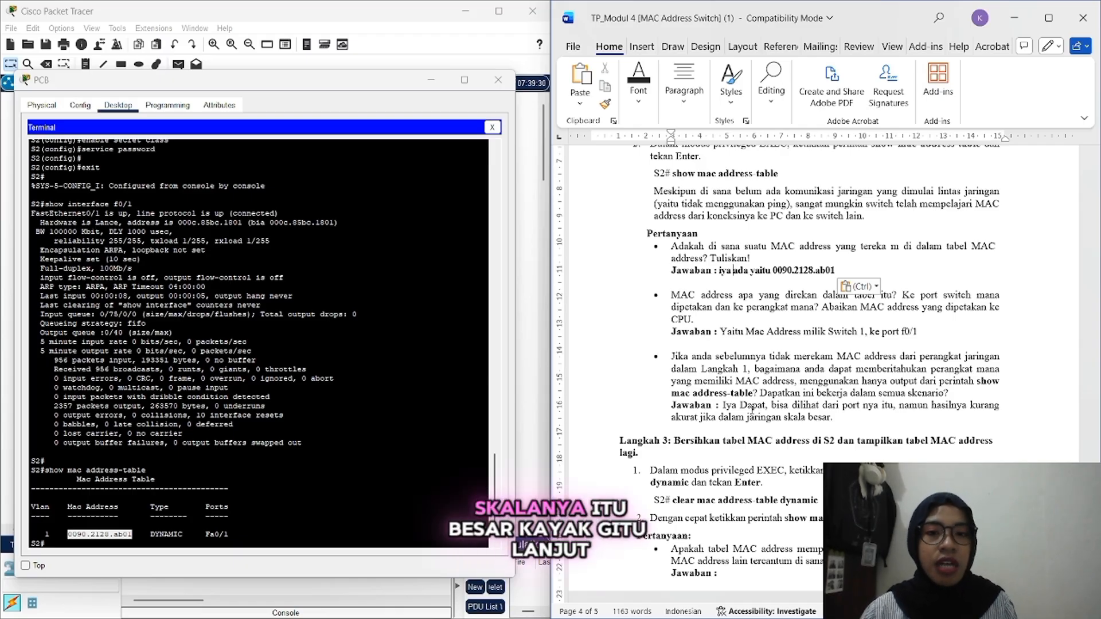
{"action": "scroll", "coordinate": [751, 409], "scroll_direction": "down", "scroll_amount": 1}
{"action": "scroll", "coordinate": [752, 409], "scroll_direction": "down", "scroll_amount": 4}
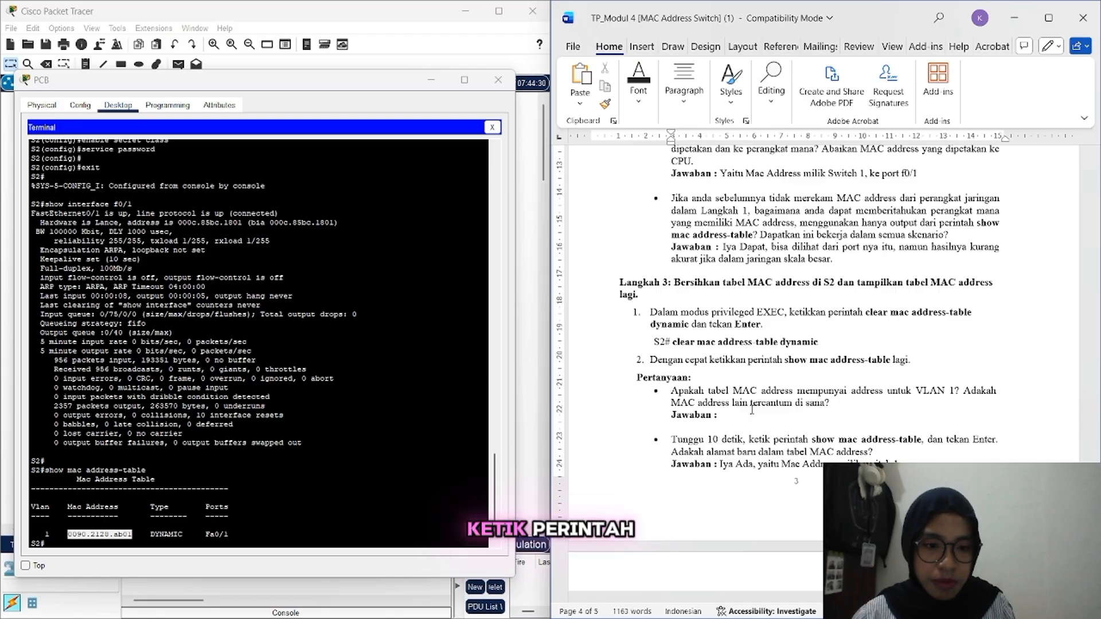
Step: Run clear mac address-table dynamic on S2, then show the now-empty MAC address table
{"action": "left_click", "coordinate": [232, 534]}
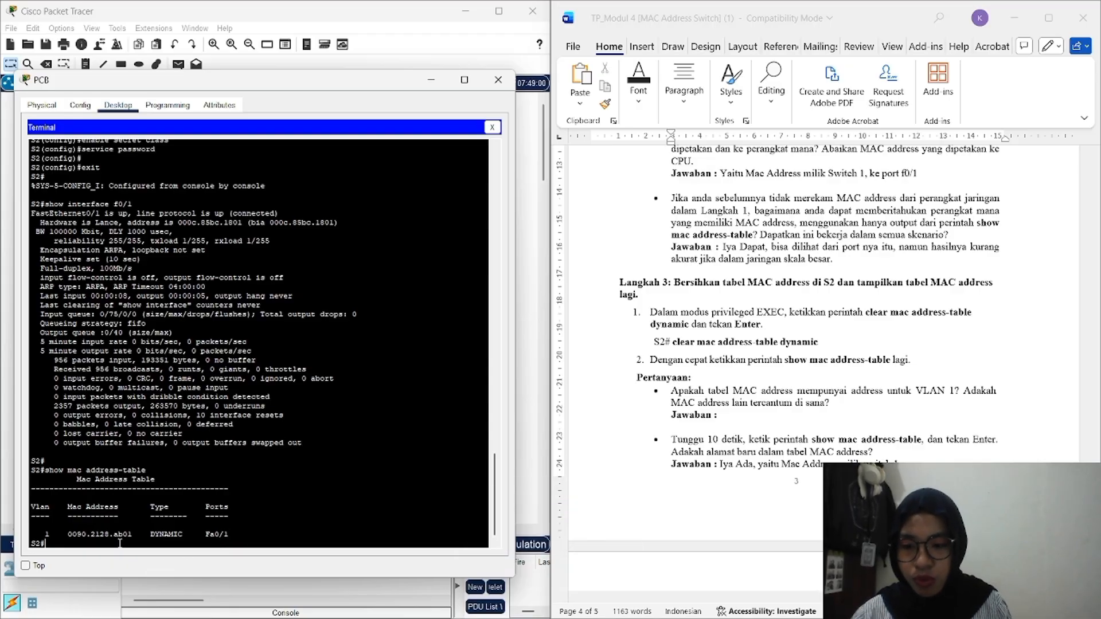
{"action": "type", "text": "clear"}
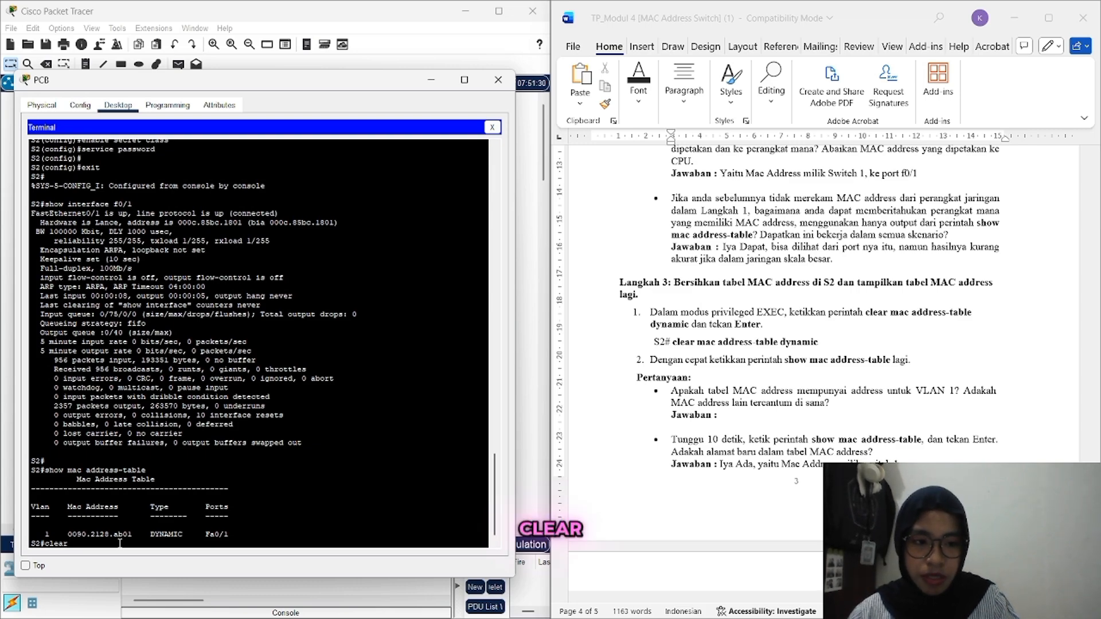
{"action": "type", "text": " ma"}
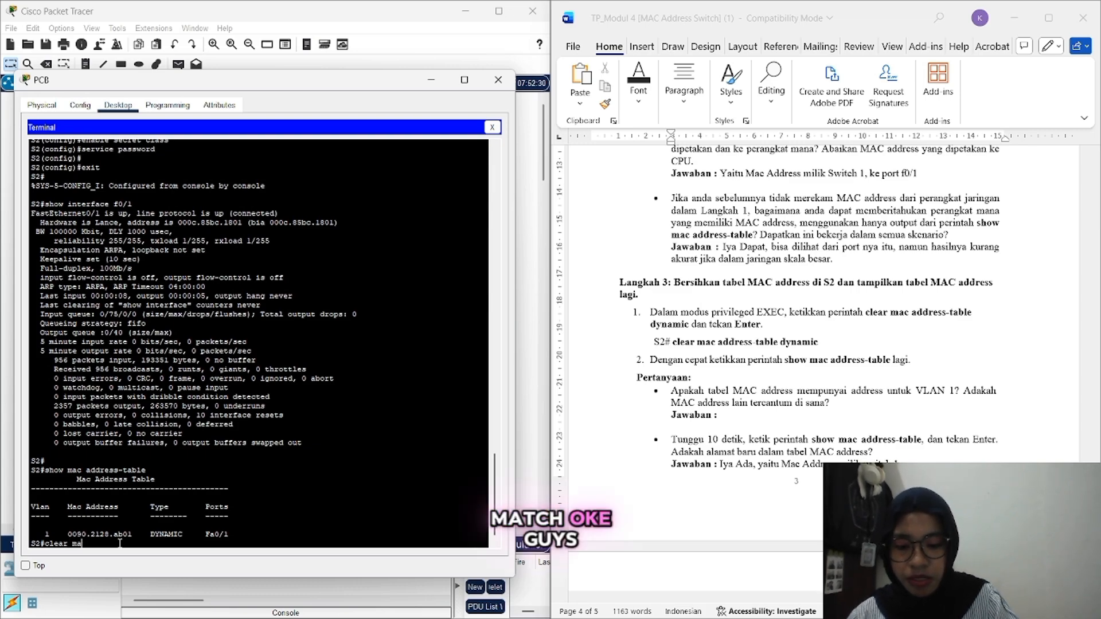
{"action": "type", "text": "c address-t"}
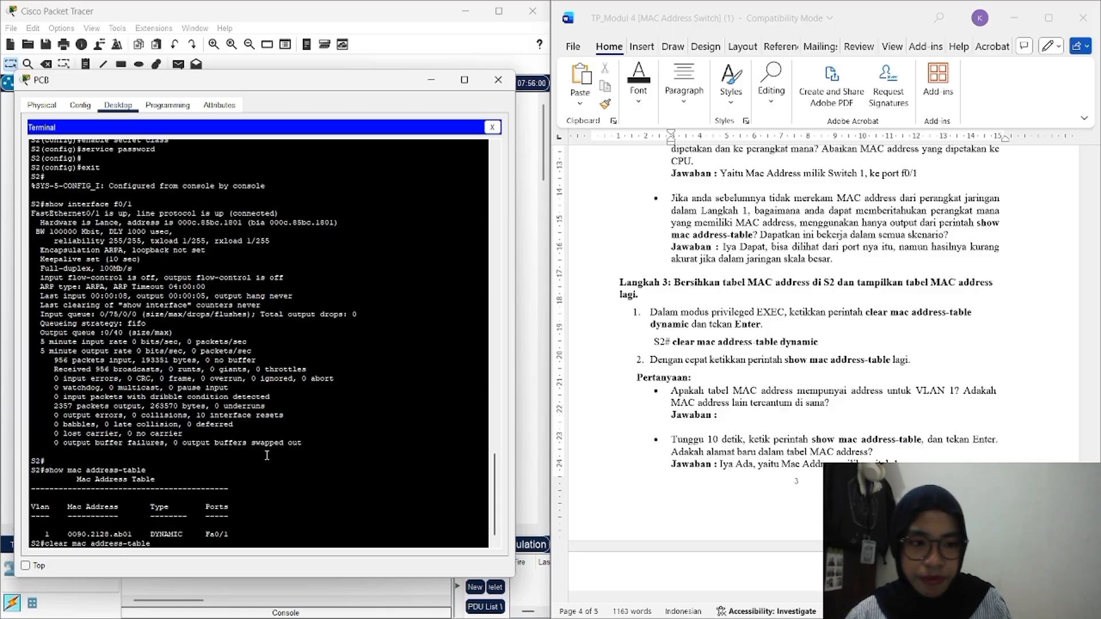
{"action": "type", "text": "able"}
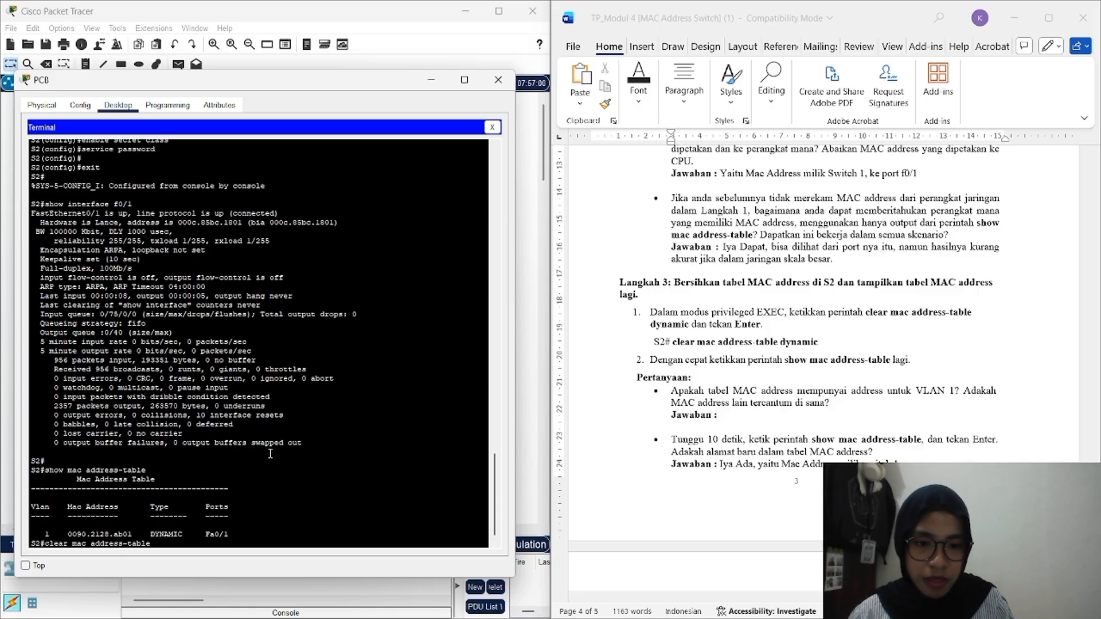
{"action": "type", "text": "d"}
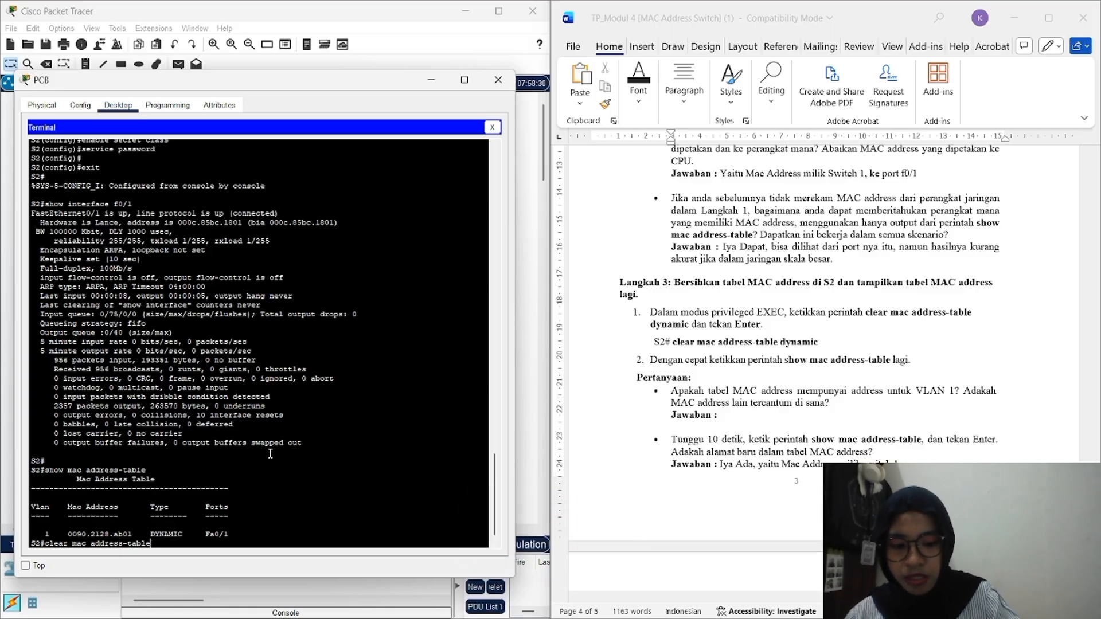
{"action": "type", "text": " dynamic"}
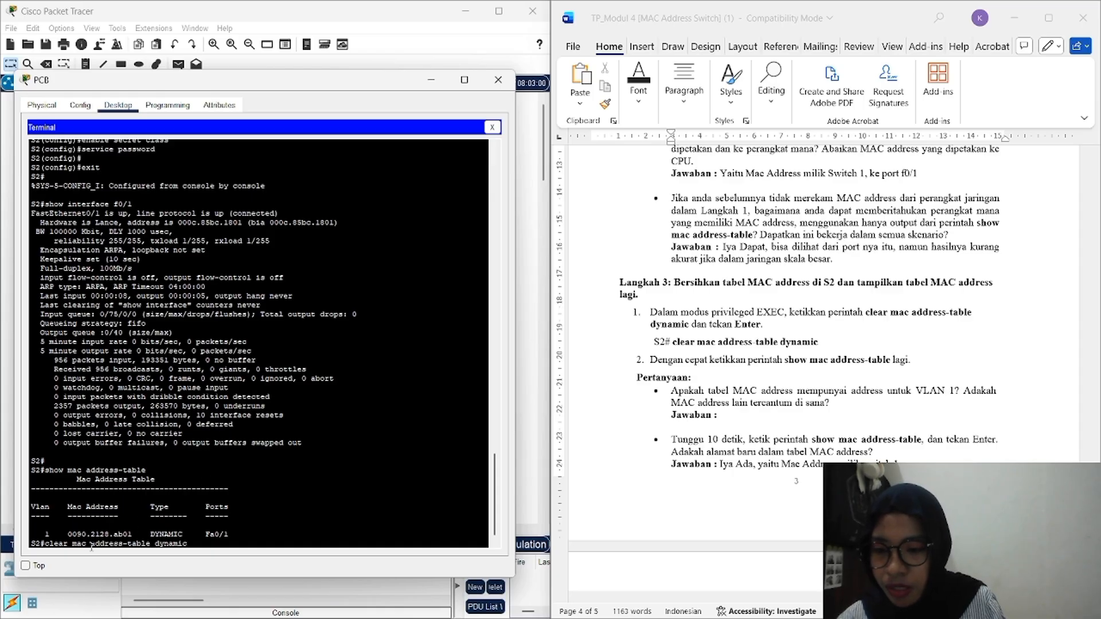
{"action": "key", "text": "Return"}
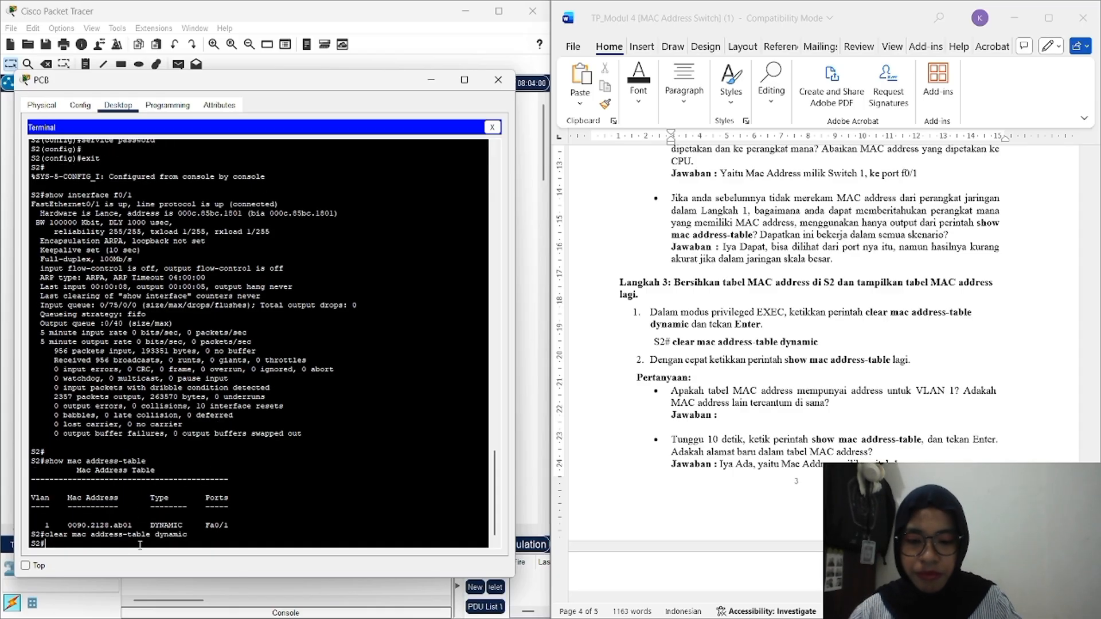
{"action": "key", "text": "Up"}
{"action": "key", "text": "Up"}
{"action": "key", "text": "Return"}
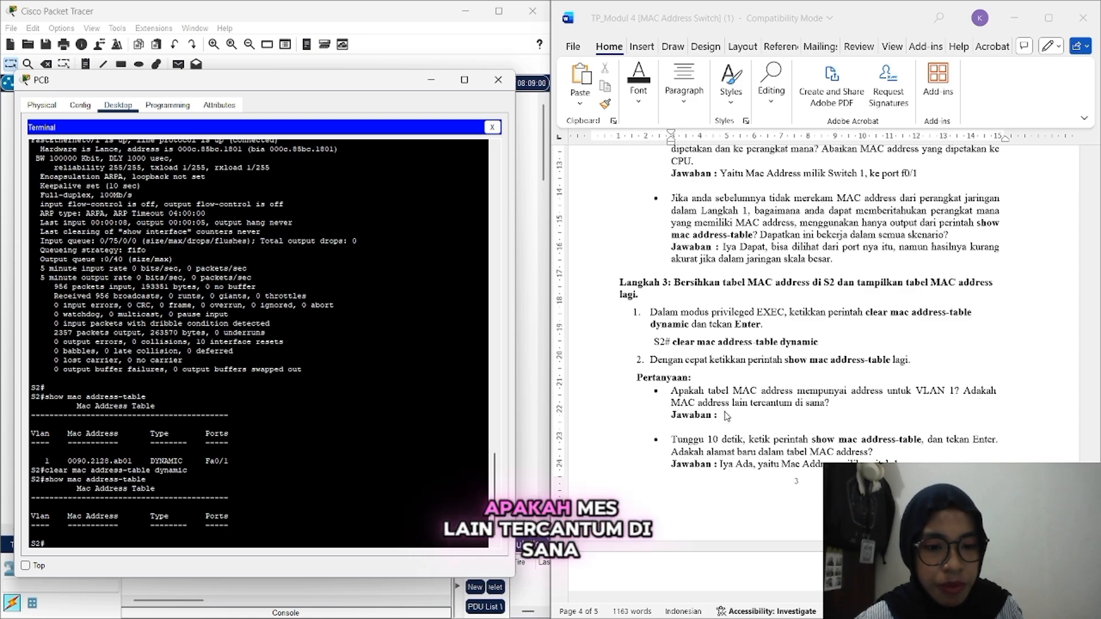
Step: Write 'Tidak ada' for the VLAN 1 question and recall show mac address-table on S2
{"action": "left_click", "coordinate": [743, 422]}
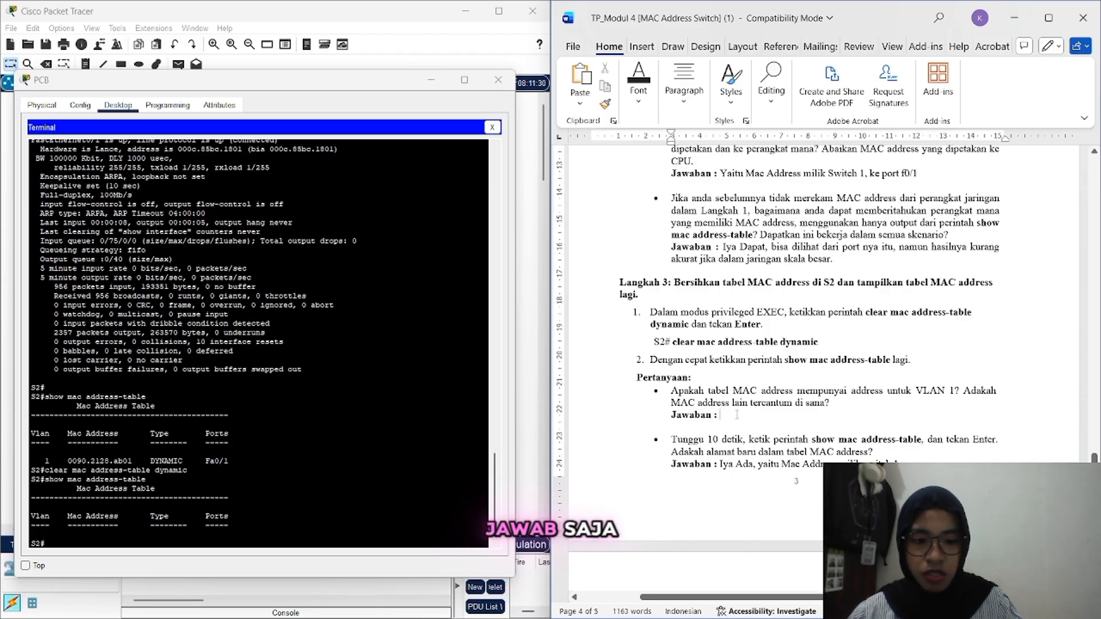
{"action": "type", "text": "Tidak"}
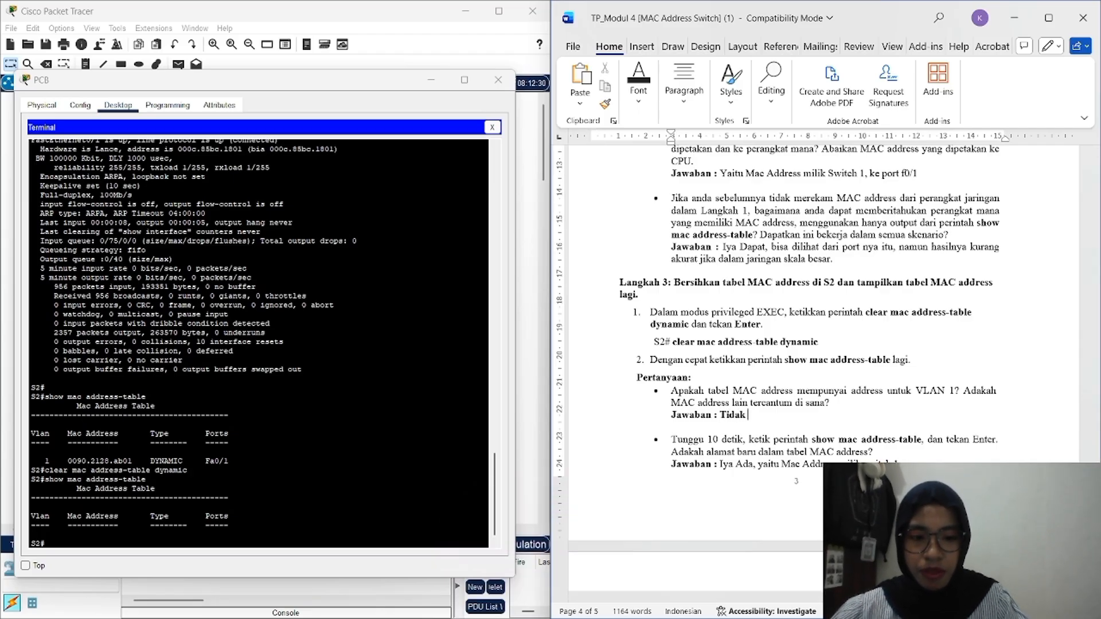
{"action": "type", "text": " ada"}
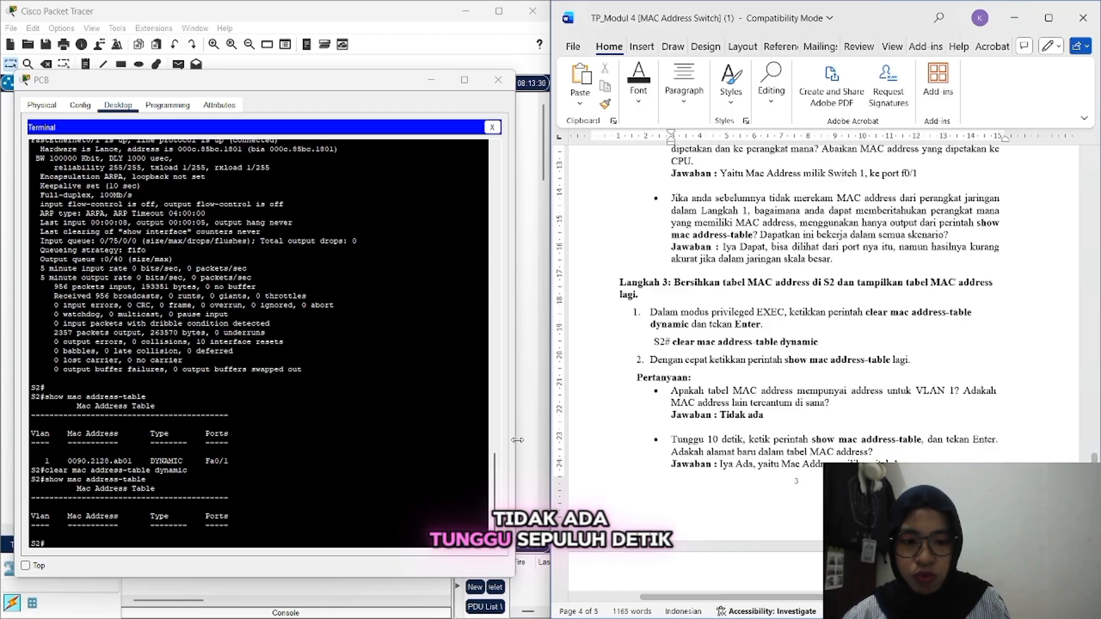
{"action": "left_click", "coordinate": [193, 540]}
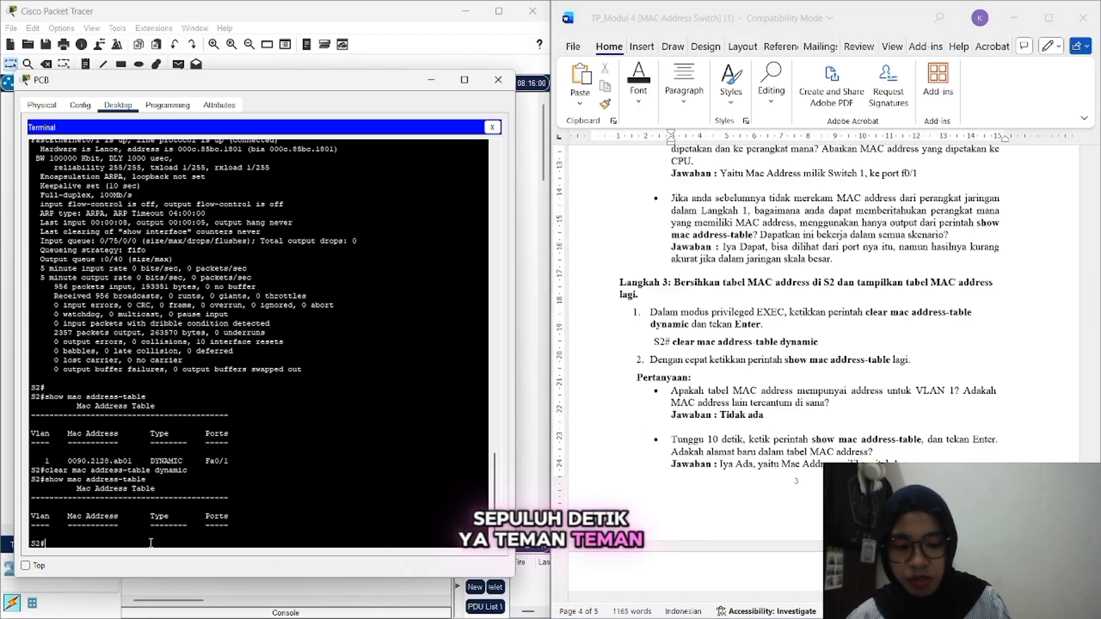
{"action": "key", "text": "Up"}
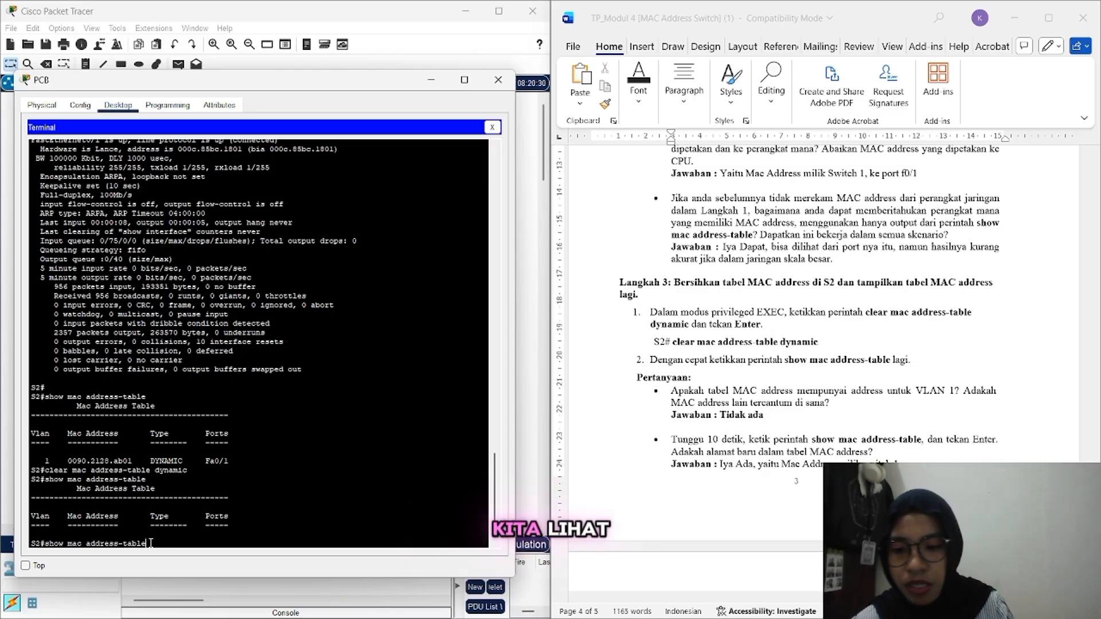
Step: Rerun show mac address-table on S2 and select the reappeared 0090.2128.ab01 entry
{"action": "key", "text": "Return"}
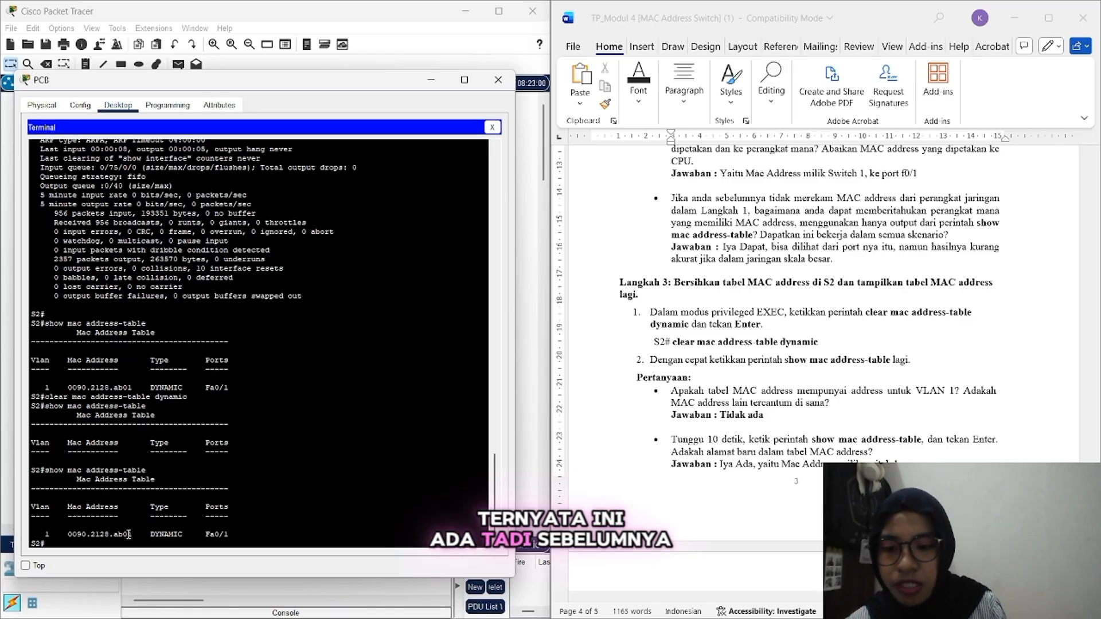
{"action": "left_click_drag", "start_coordinate": [132, 535], "coordinate": [79, 534]}
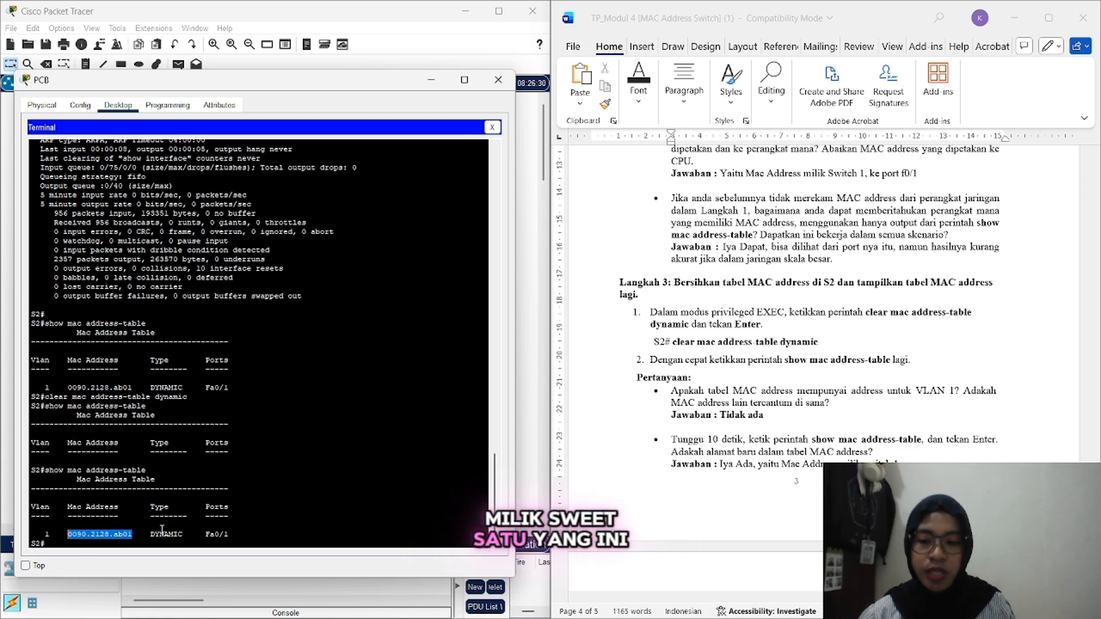
{"action": "scroll", "coordinate": [685, 471], "scroll_direction": "down", "scroll_amount": 3}
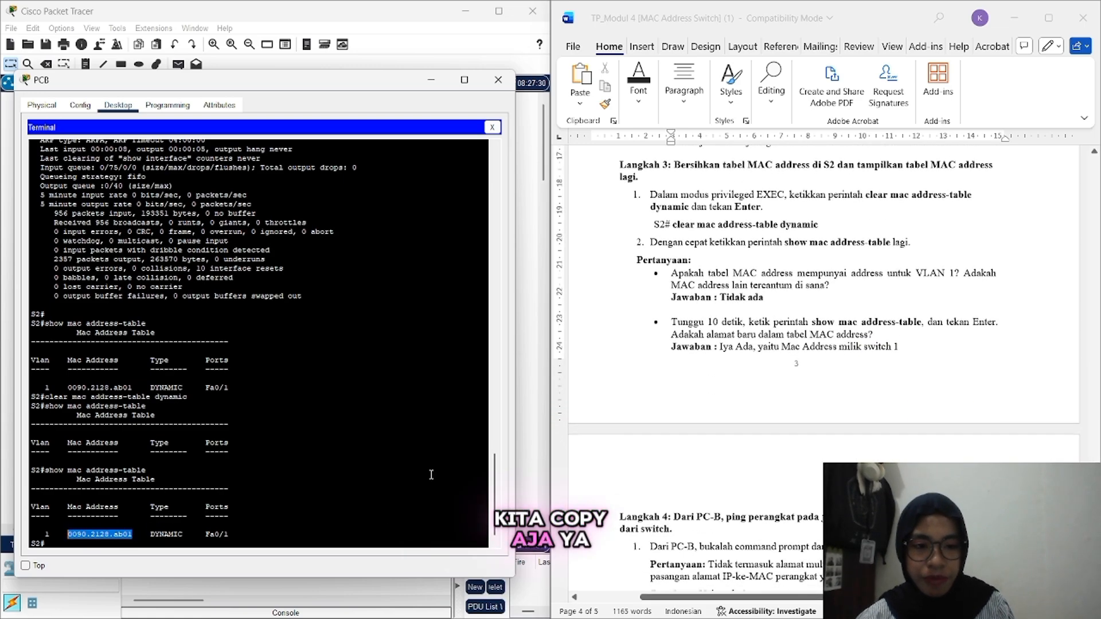
Step: Copy 0090.2128.ab01 and append it, comma-separated, after 'milik switch 1' in the Word answer
{"action": "right_click", "coordinate": [132, 534]}
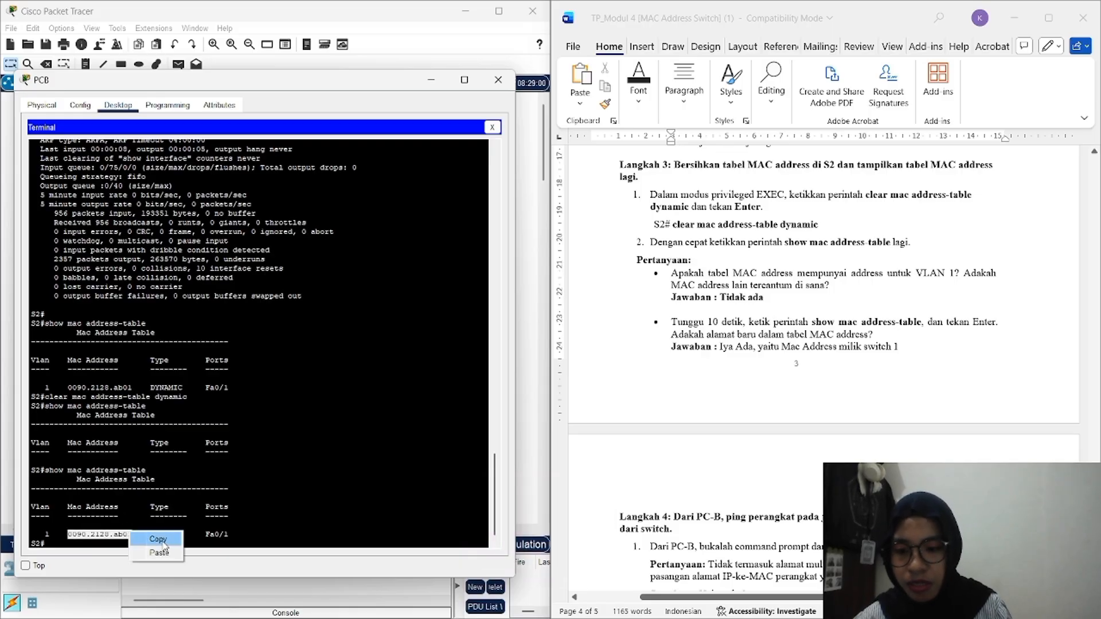
{"action": "left_click", "coordinate": [158, 539]}
{"action": "left_click", "coordinate": [930, 351]}
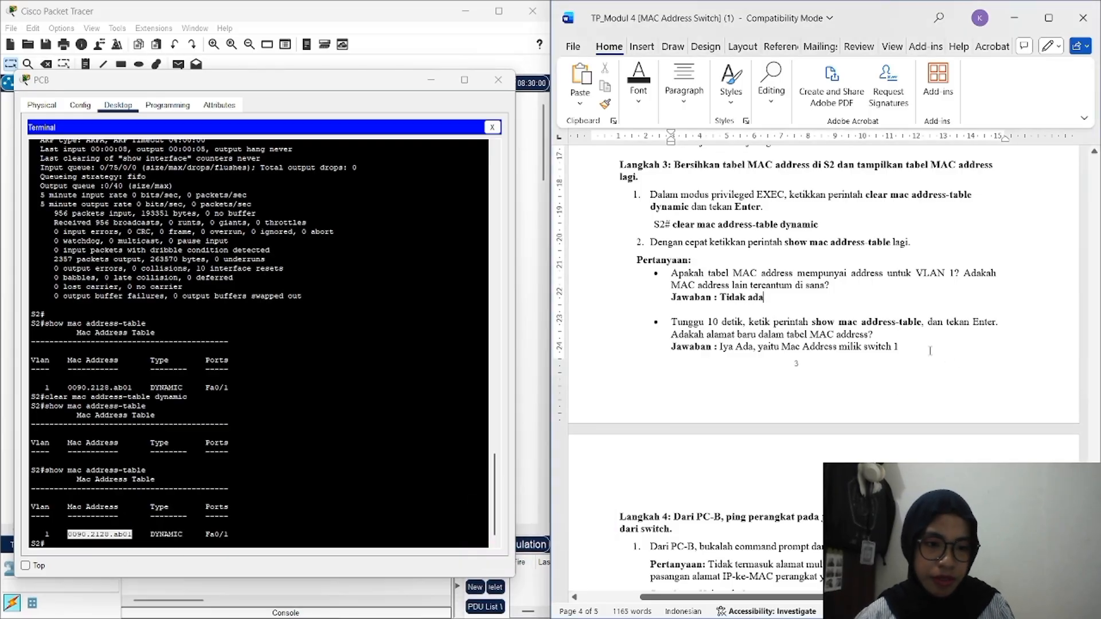
{"action": "left_click", "coordinate": [931, 351]}
{"action": "key", "text": "Return"}
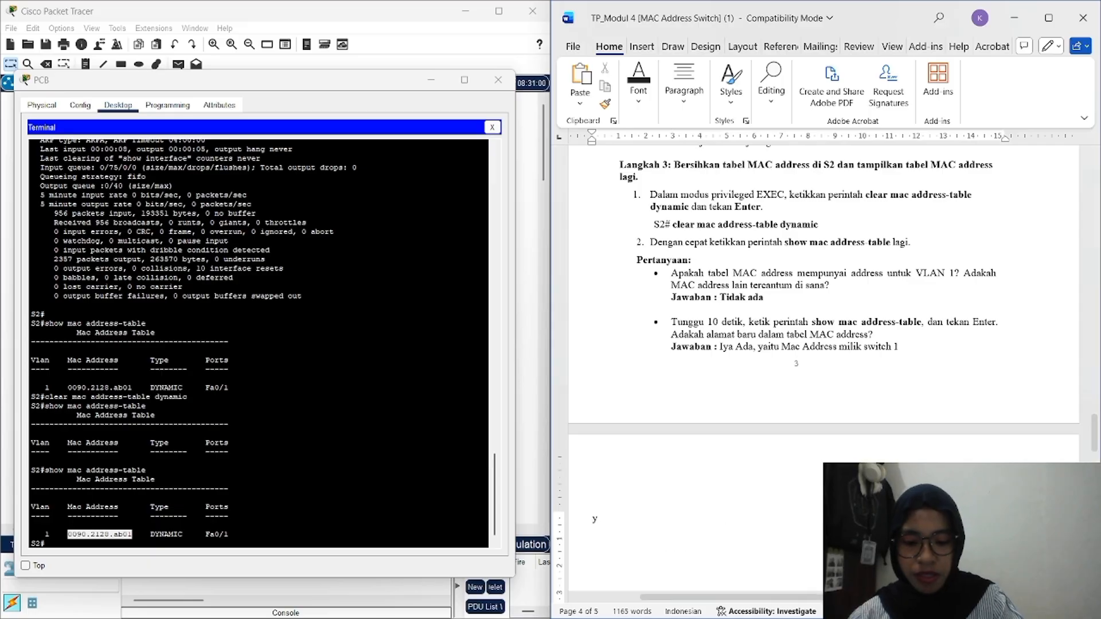
{"action": "type", "text": "Yatu"}
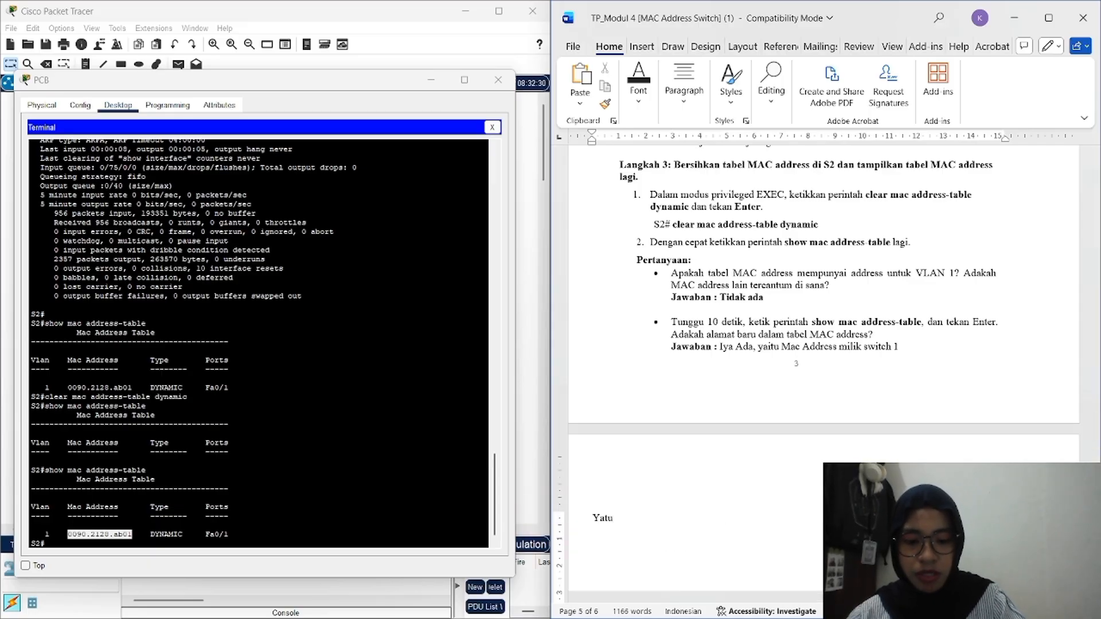
{"action": "key", "text": "BackSpace"}
{"action": "key", "text": "BackSpace"}
{"action": "key", "text": "BackSpace"}
{"action": "key", "text": "BackSpace"}
{"action": "key", "text": "BackSpace"}
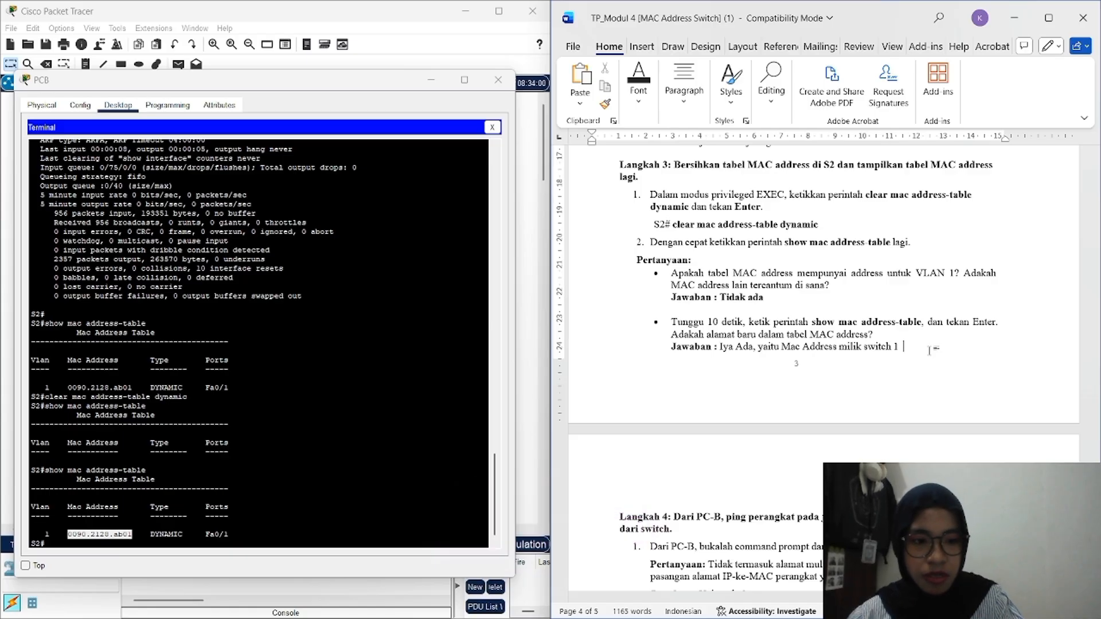
{"action": "left_click", "coordinate": [900, 346]}
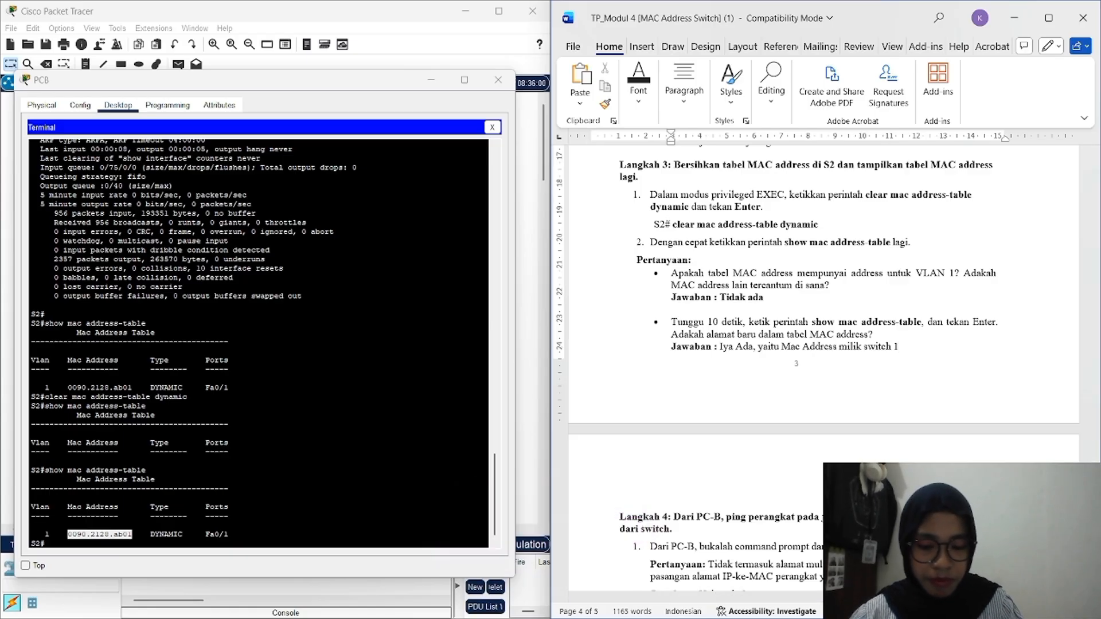
{"action": "key", "text": "ctrl+v"}
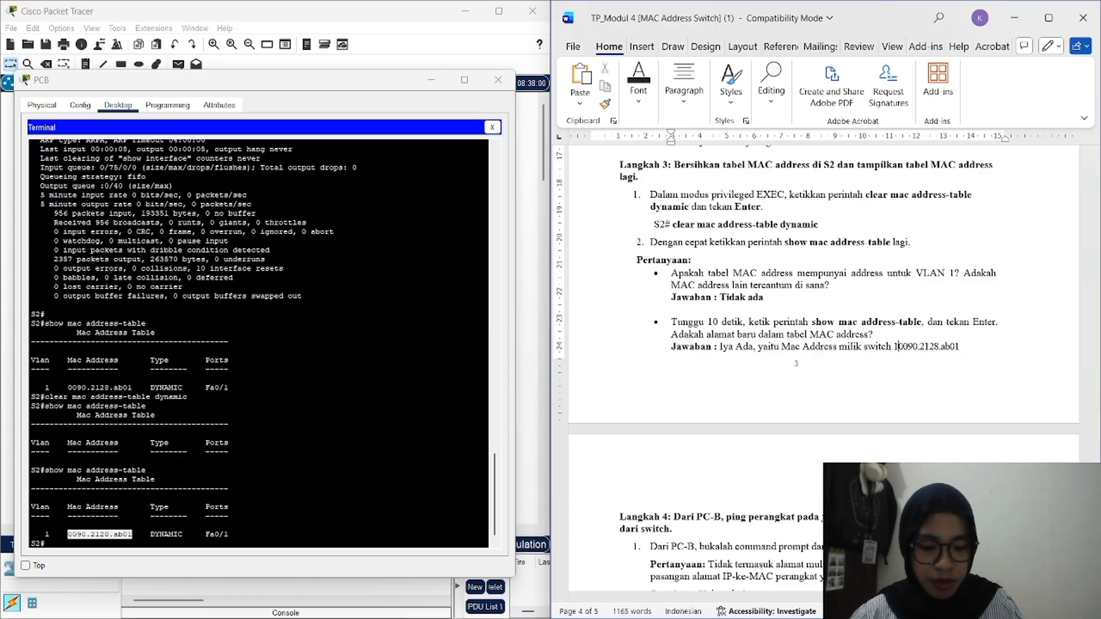
{"action": "key", "text": "BackSpace"}
{"action": "type", "text": ","}
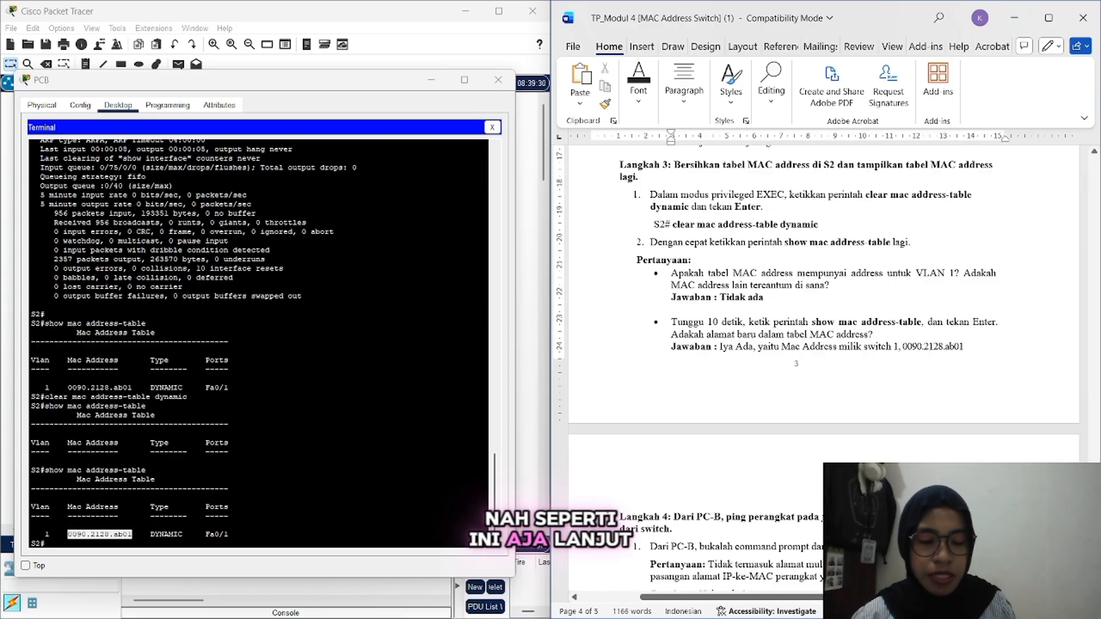
{"action": "scroll", "coordinate": [823, 367], "scroll_direction": "down", "scroll_amount": 5}
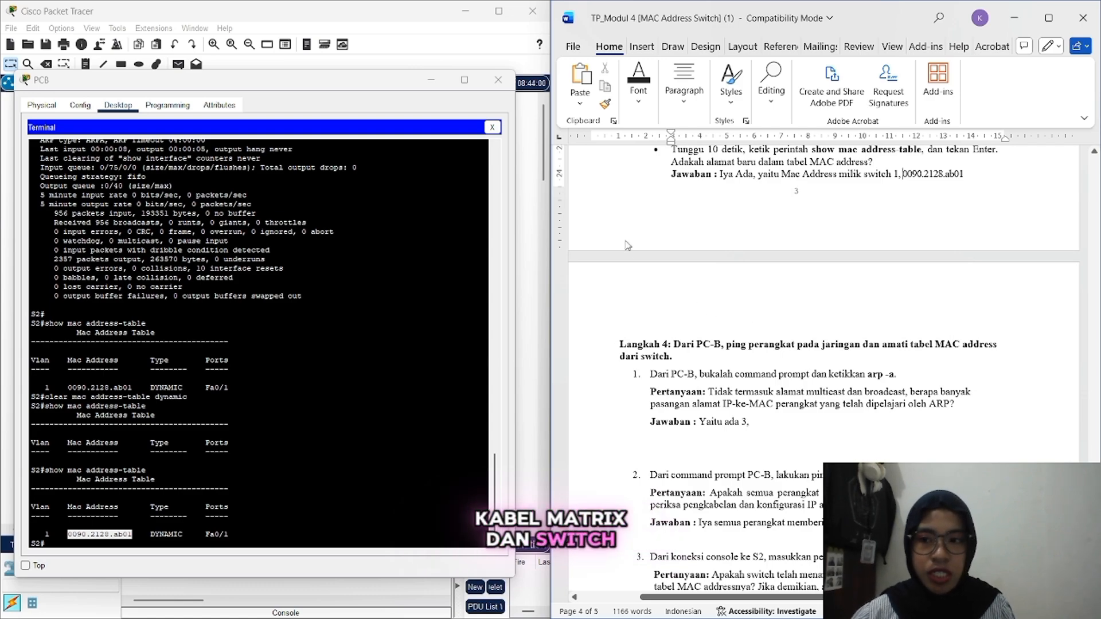
Step: Close PC-B's switch terminal and open its Command Prompt, paging through the ipconfig output
{"action": "left_click", "coordinate": [495, 128]}
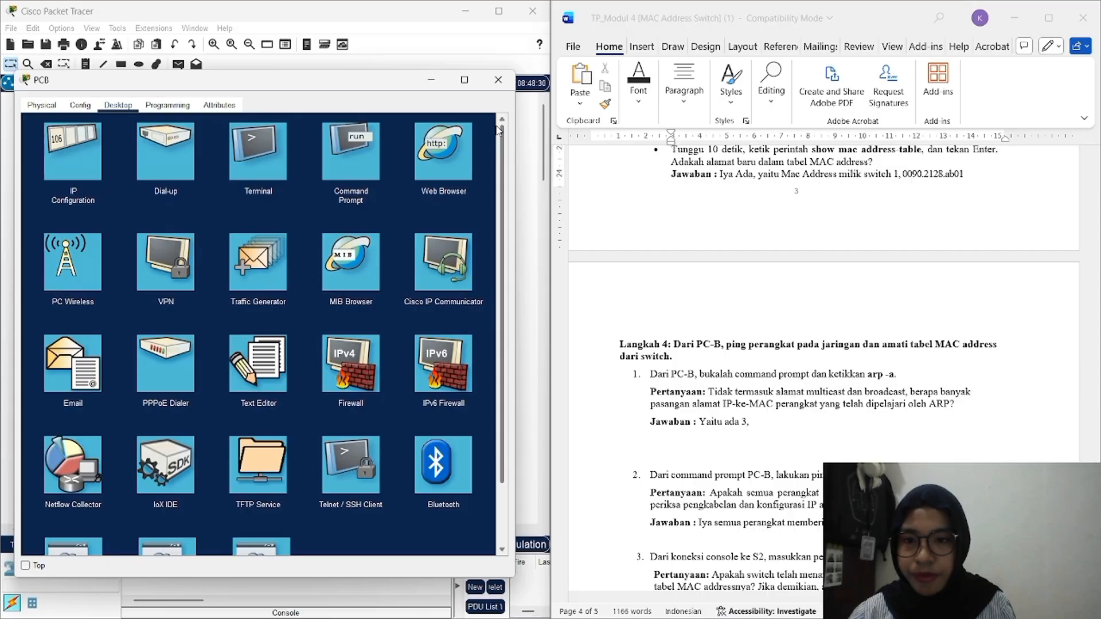
{"action": "left_click", "coordinate": [355, 160]}
{"action": "key", "text": "space"}
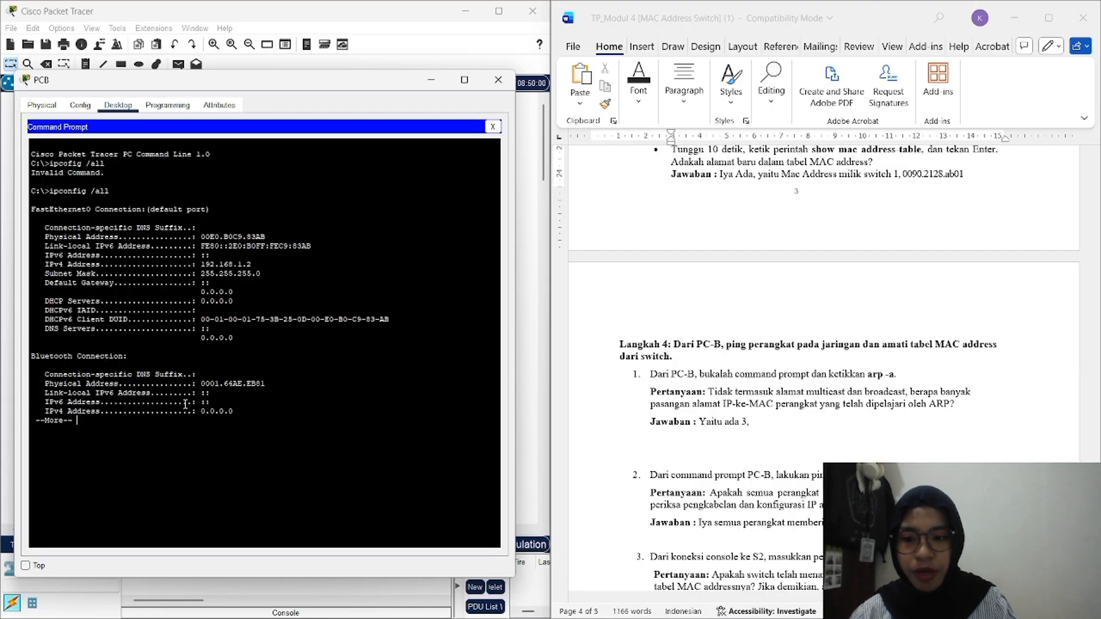
{"action": "key", "text": "space"}
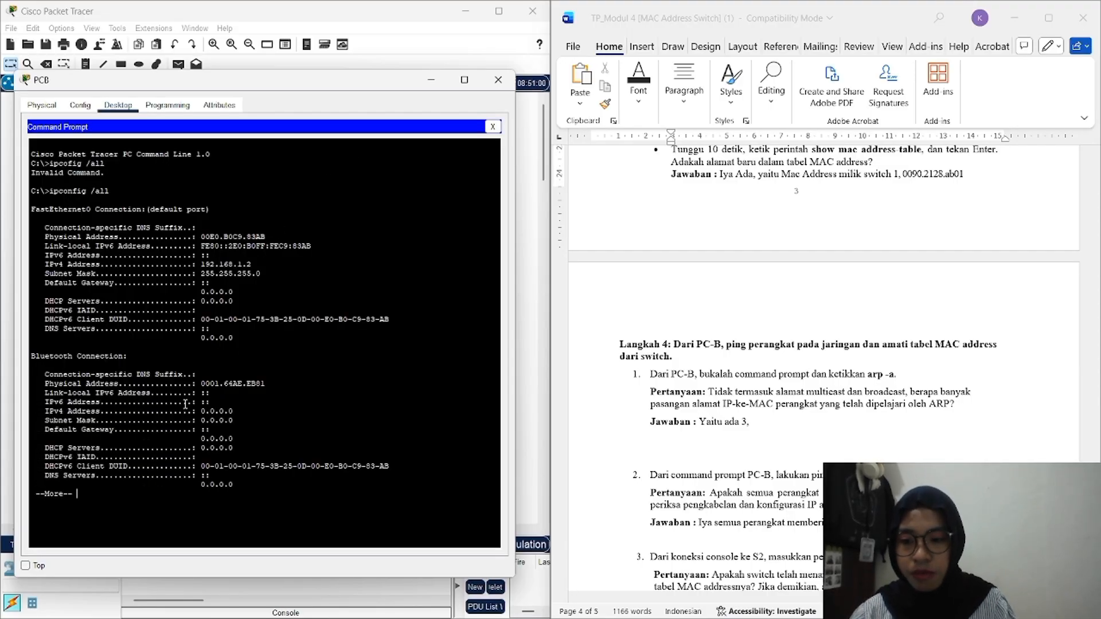
Step: Ping 192.168.1.1, 192.168.1.11 and 192.168.1.12 from PC-B's Command Prompt
{"action": "type", "text": "ping"}
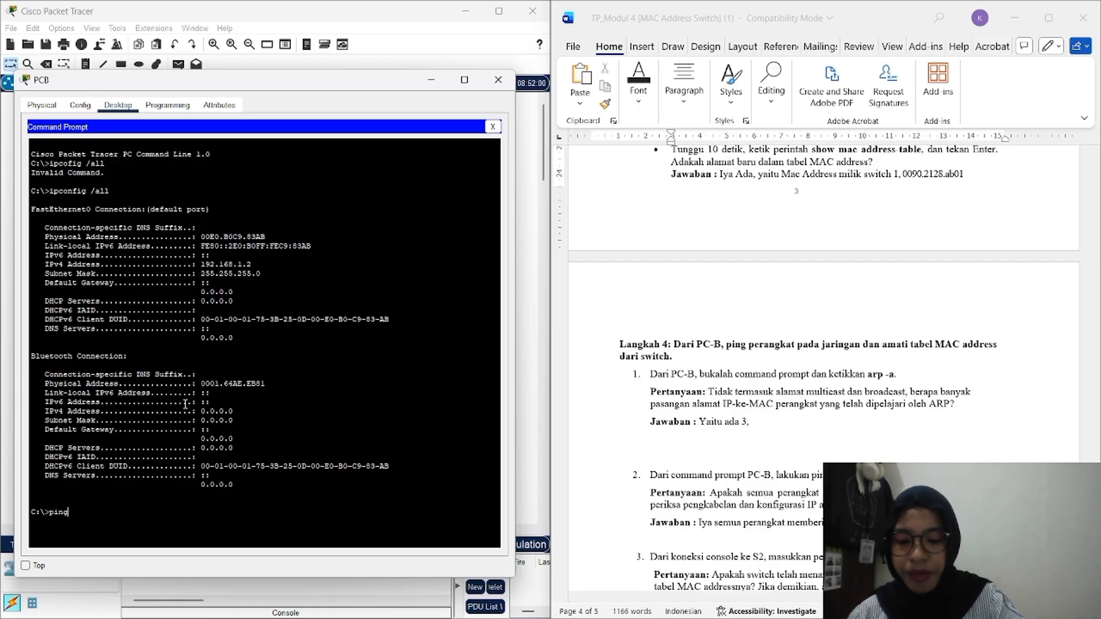
{"action": "type", "text": " 192."}
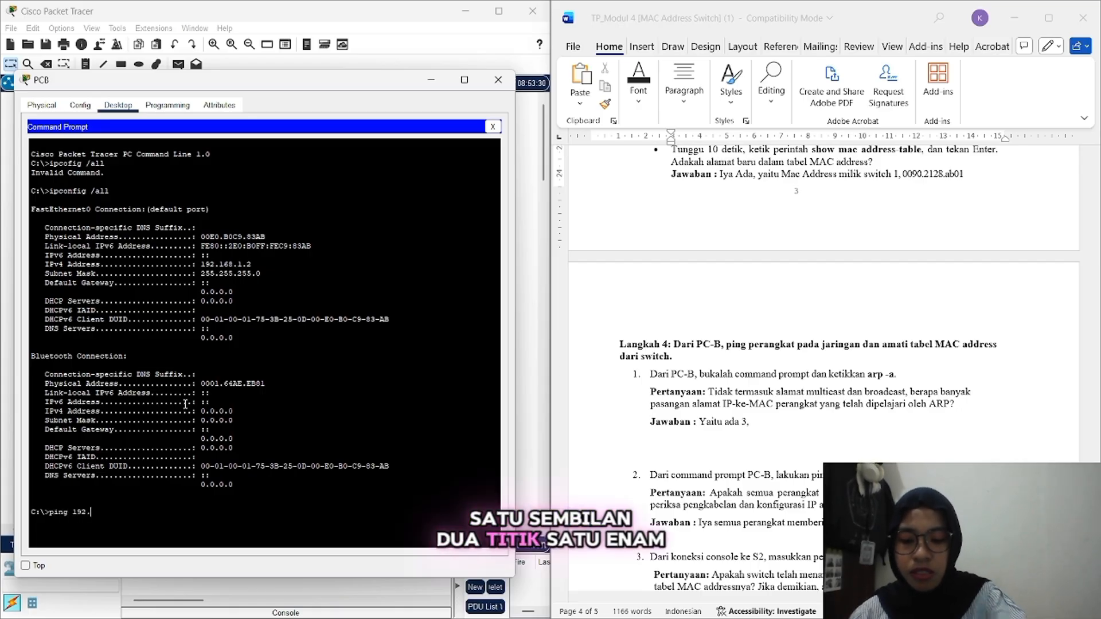
{"action": "type", "text": "168"}
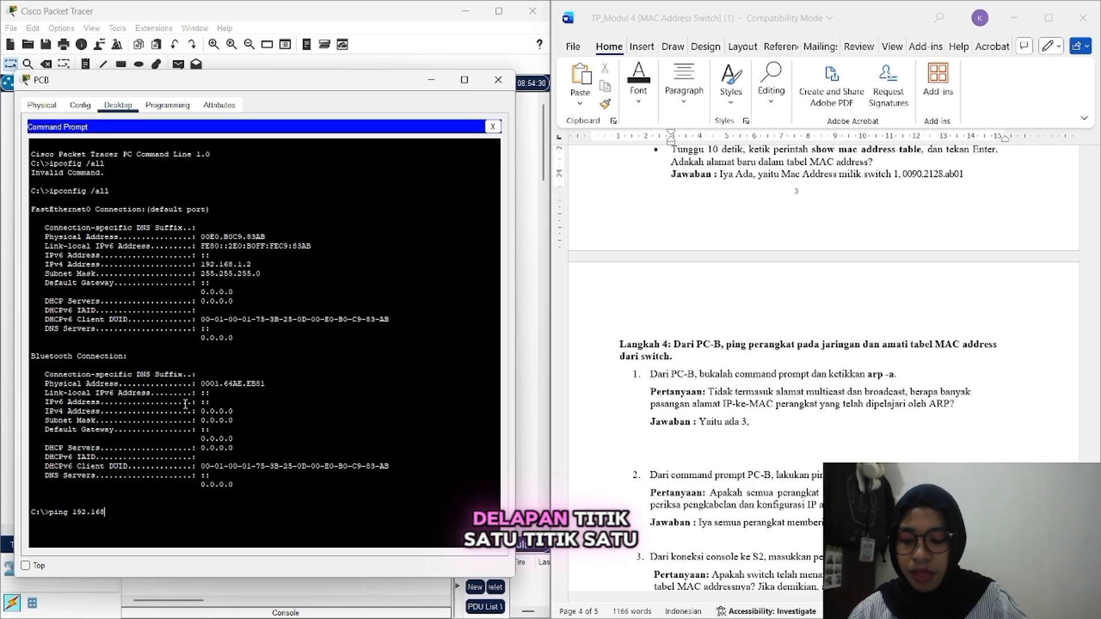
{"action": "type", "text": ".1."}
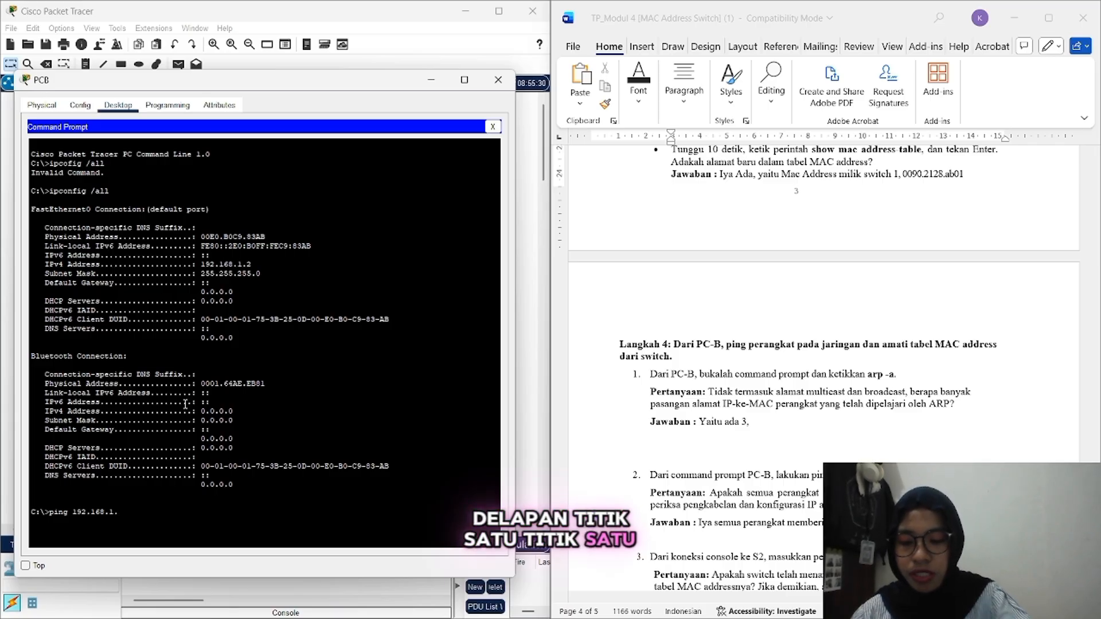
{"action": "type", "text": "1"}
{"action": "key", "text": "Return"}
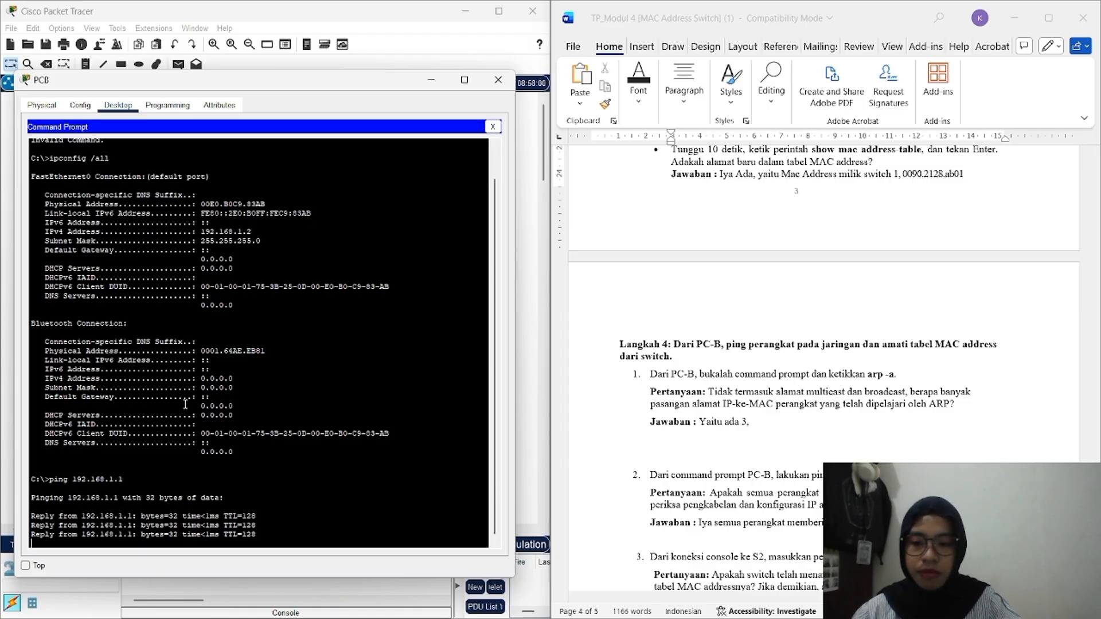
{"action": "type", "text": "ping "}
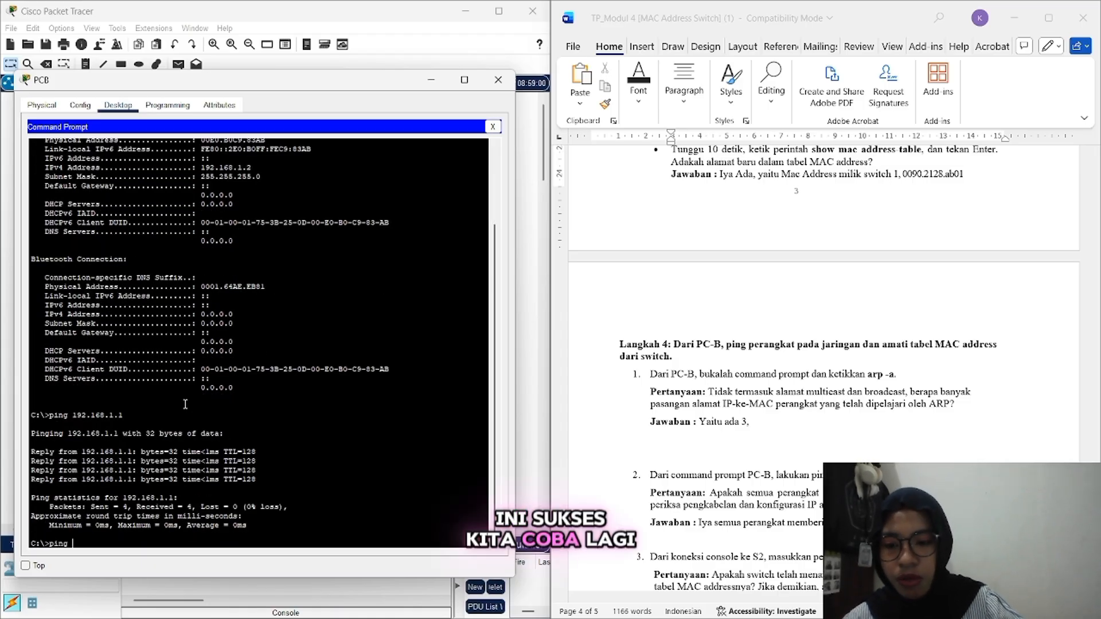
{"action": "type", "text": "19"}
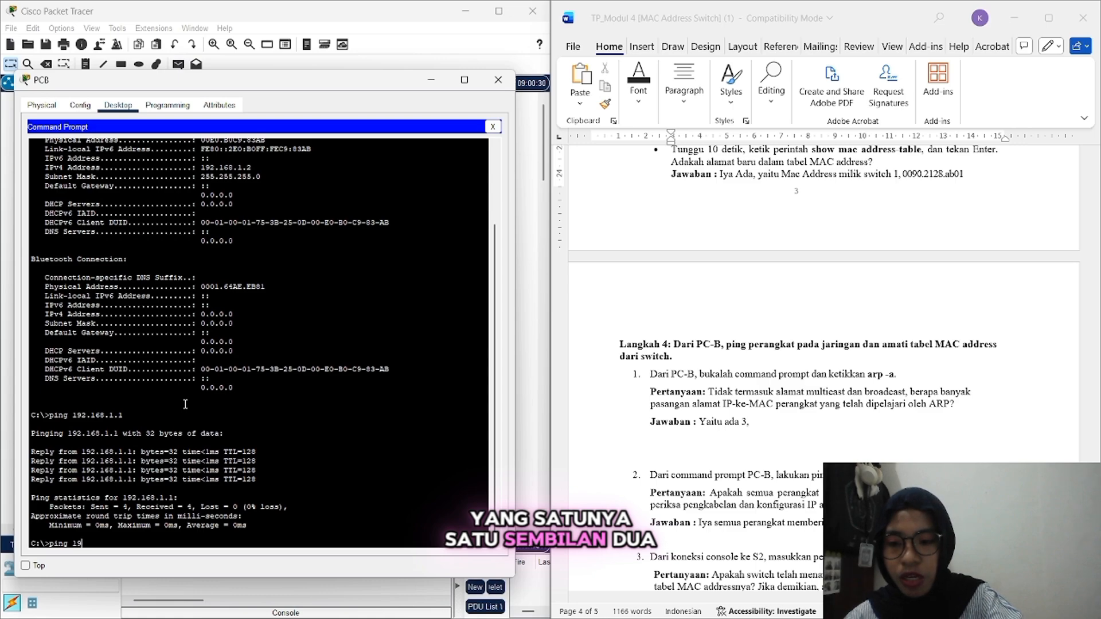
{"action": "type", "text": "2.16"}
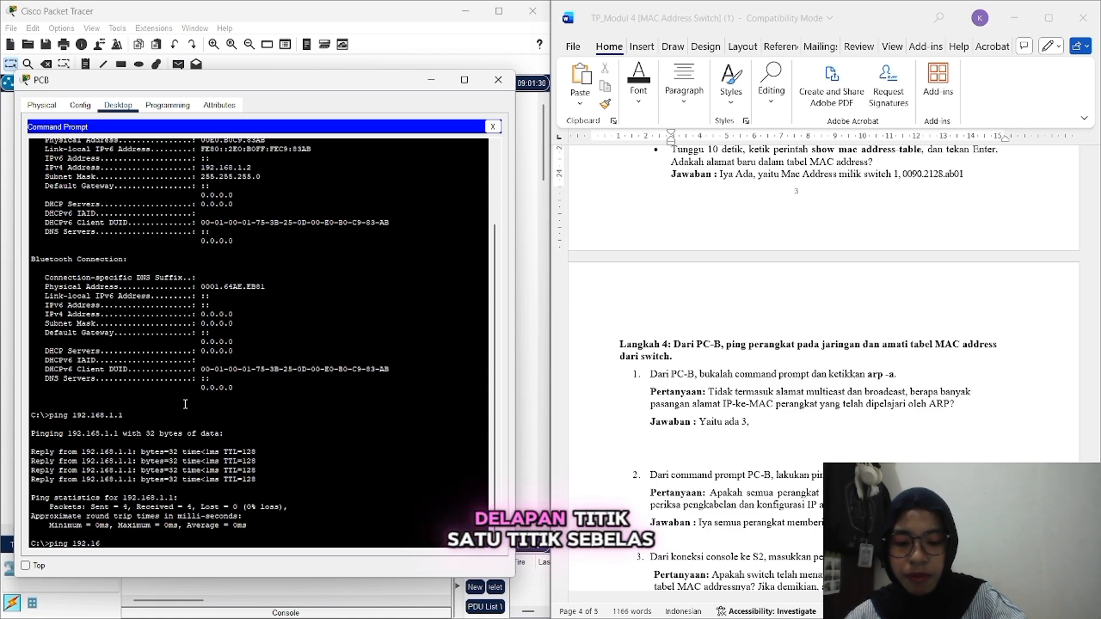
{"action": "type", "text": "8.1"}
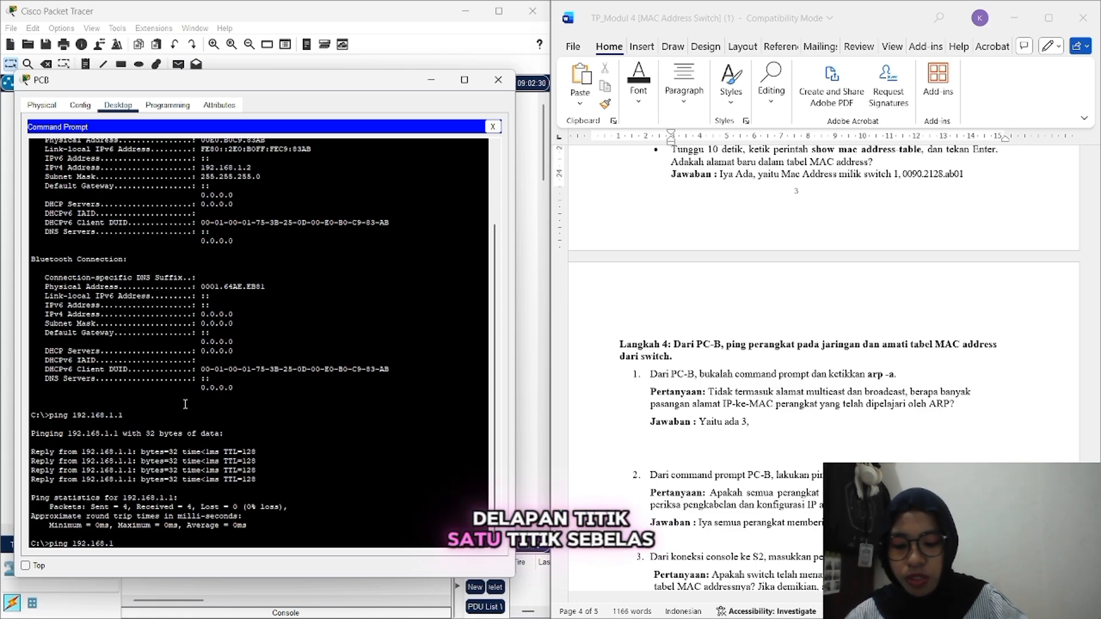
{"action": "type", "text": ".11"}
{"action": "key", "text": "Return"}
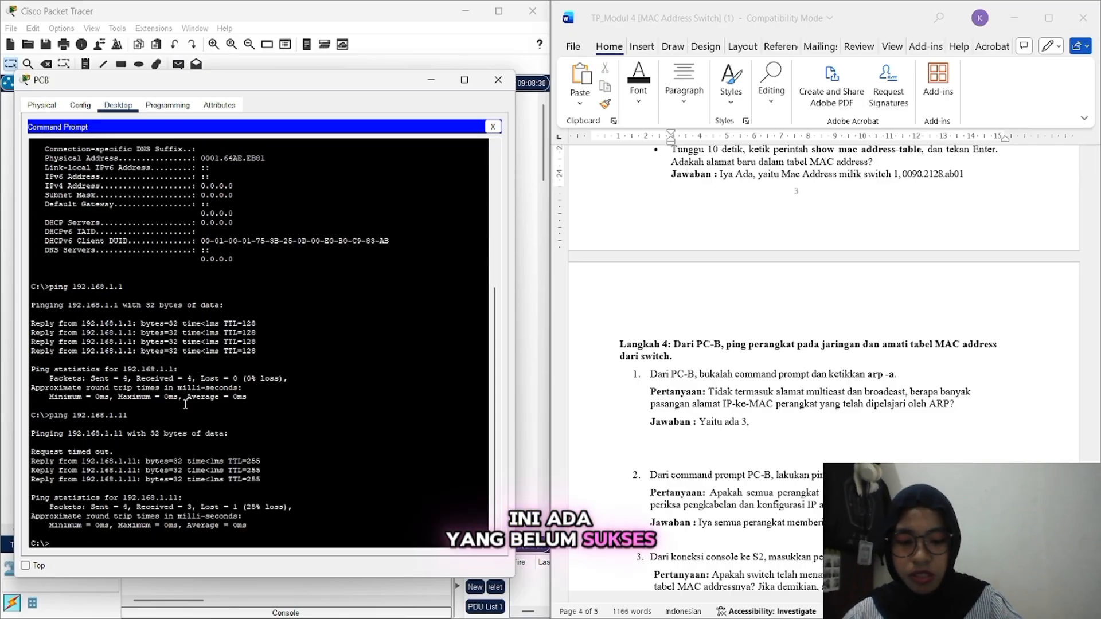
{"action": "type", "text": "ping 19"}
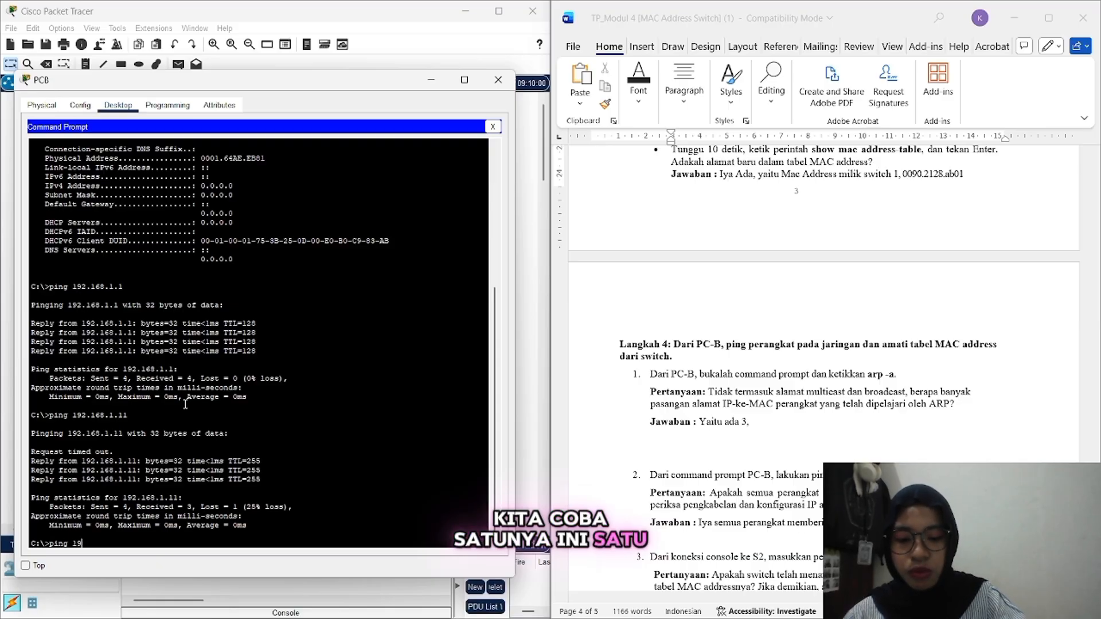
{"action": "type", "text": "2"}
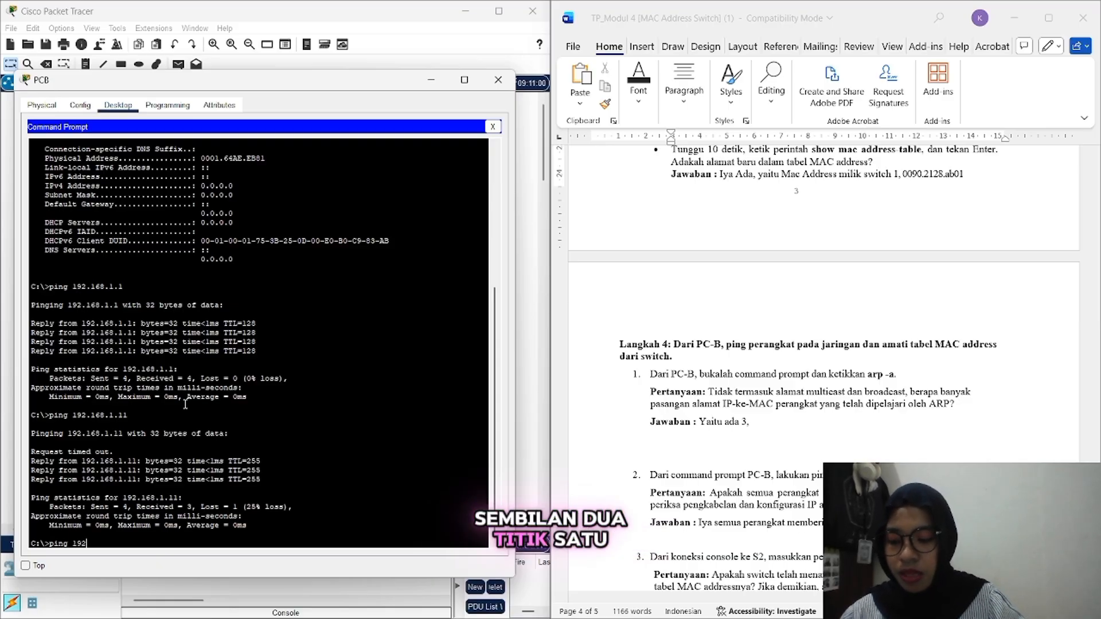
{"action": "type", "text": ".168"}
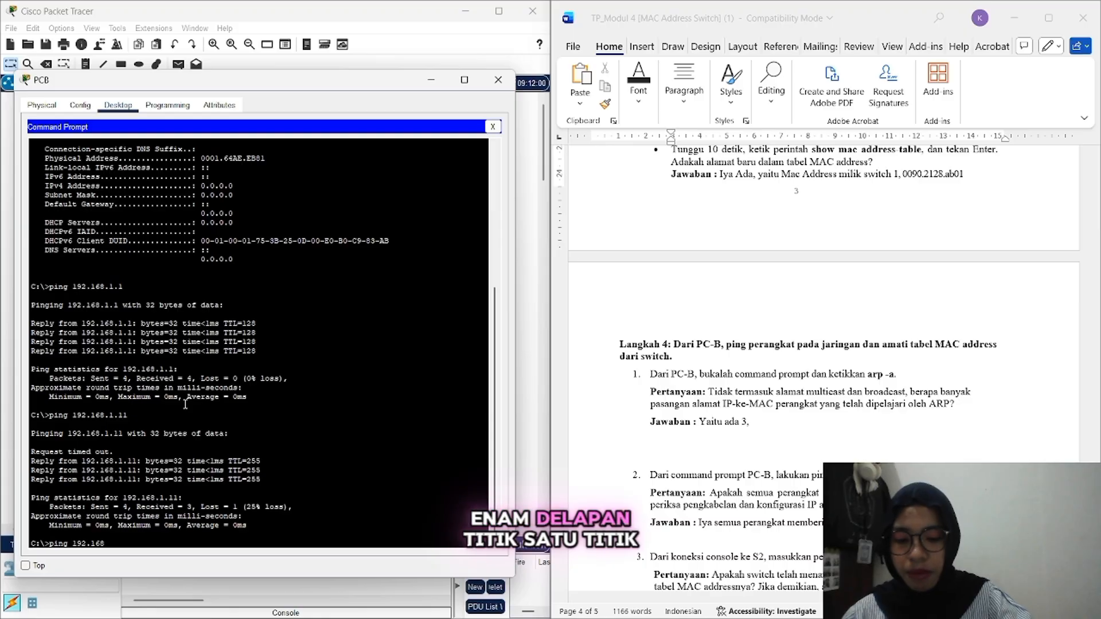
{"action": "type", "text": ".1"}
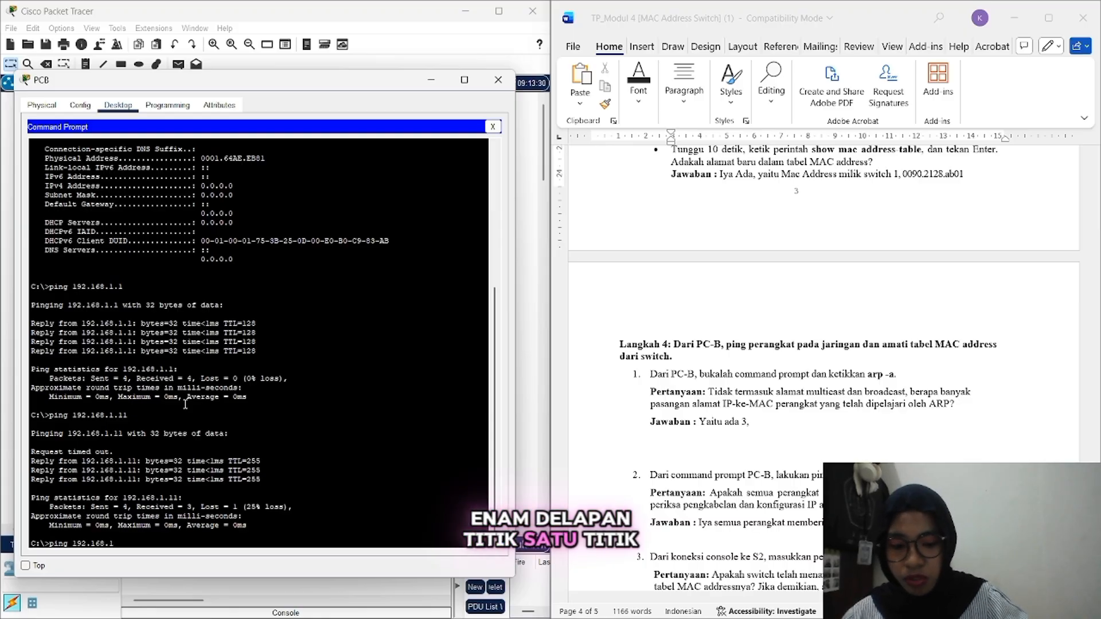
{"action": "type", "text": ".12"}
{"action": "key", "text": "Return"}
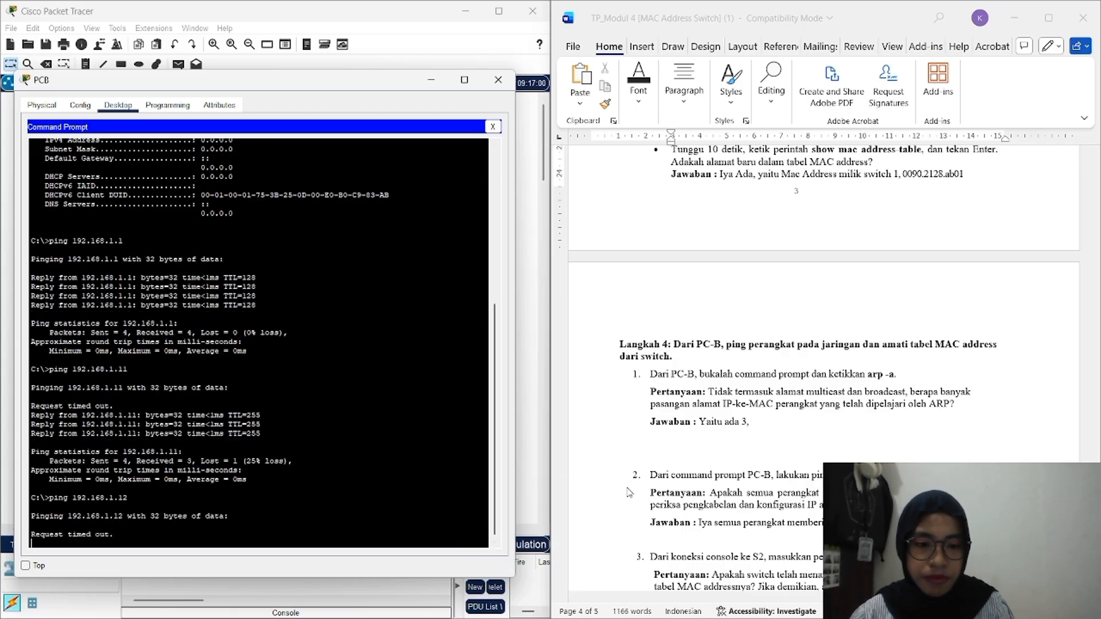
{"action": "scroll", "coordinate": [629, 492], "scroll_direction": "down", "scroll_amount": 2}
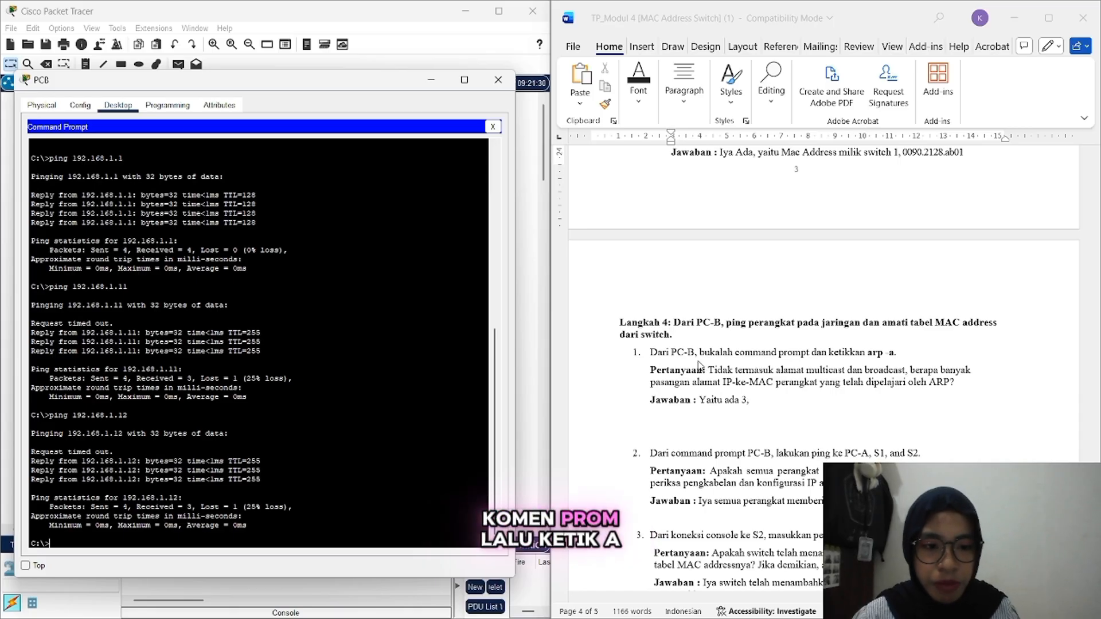
Step: Run arp -a on PC-B to list its three dynamic ARP entries
{"action": "left_click", "coordinate": [224, 536]}
{"action": "type", "text": "arp "}
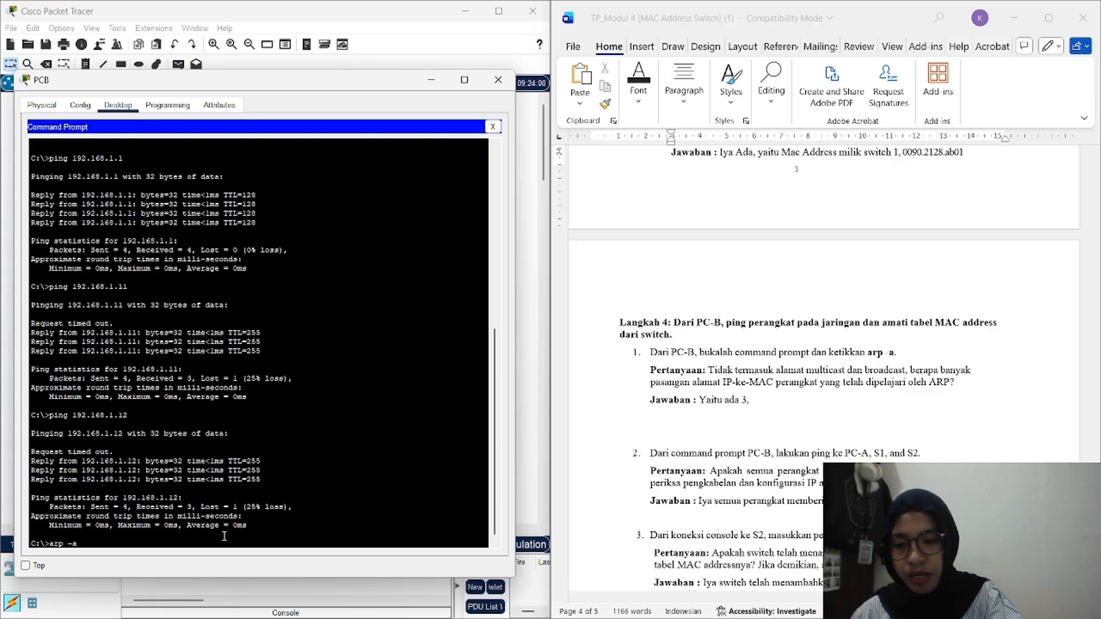
{"action": "type", "text": "-a"}
{"action": "key", "text": "Return"}
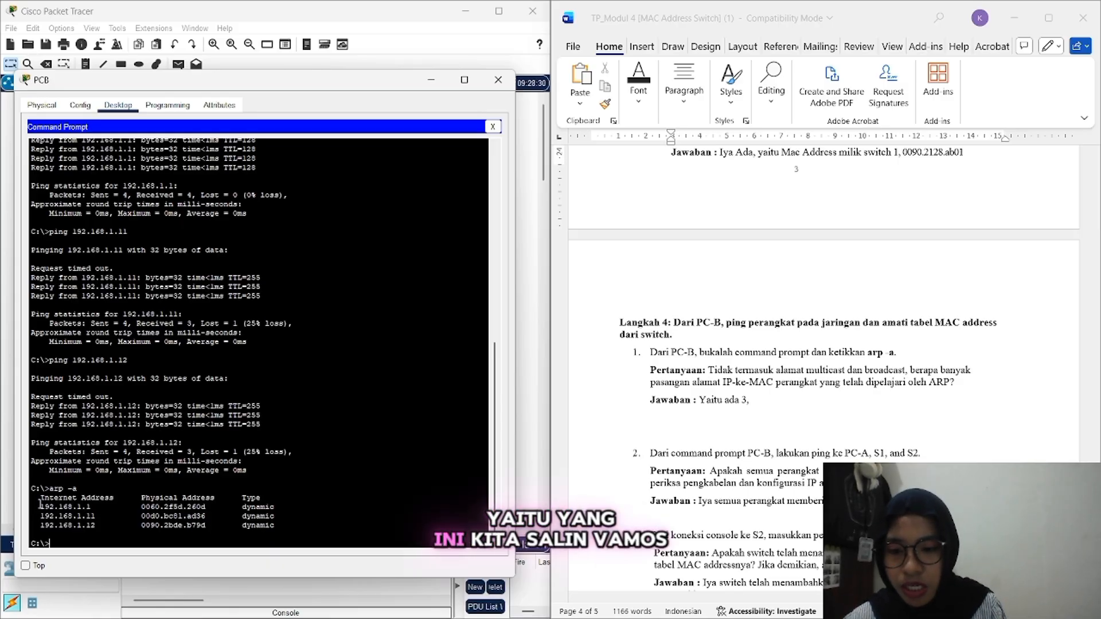
Step: Copy the three ARP table rows from PC-B's arp -a output
{"action": "left_click_drag", "start_coordinate": [40, 505], "coordinate": [279, 526]}
{"action": "right_click", "coordinate": [280, 527]}
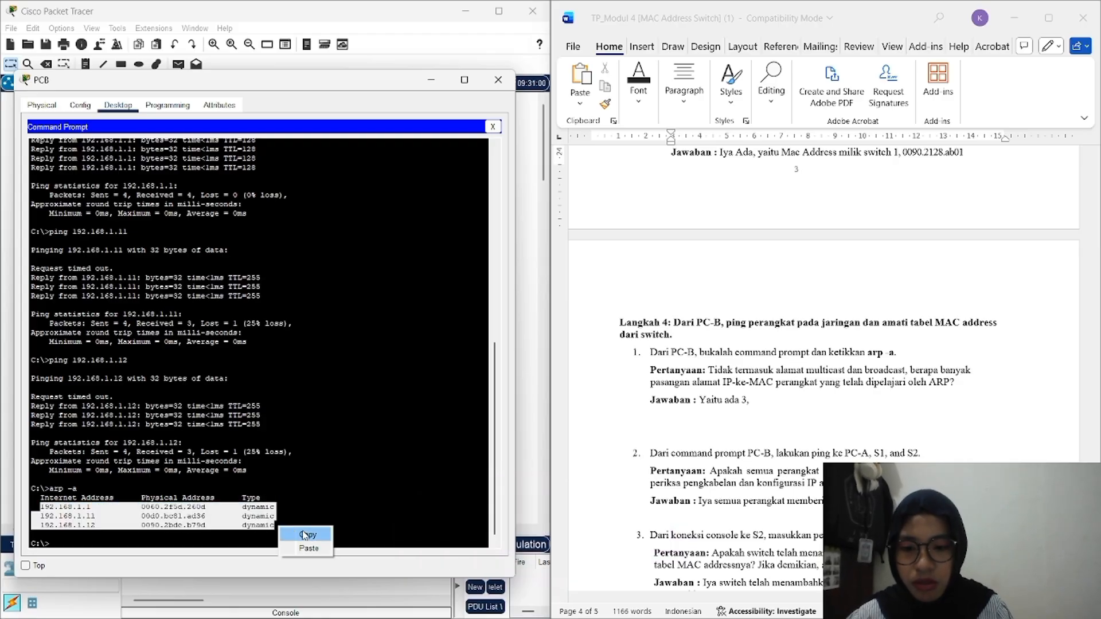
{"action": "left_click", "coordinate": [308, 535]}
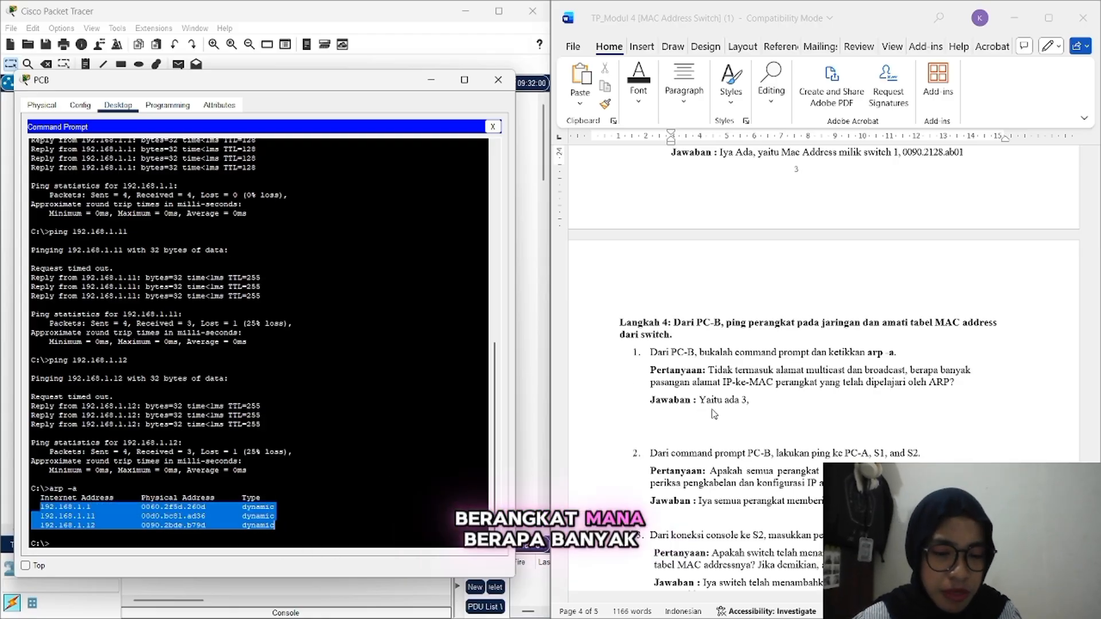
Step: Paste the ARP rows on a new line under 'Yaitu ada 3,' and remove the extra blank line
{"action": "left_click", "coordinate": [682, 418]}
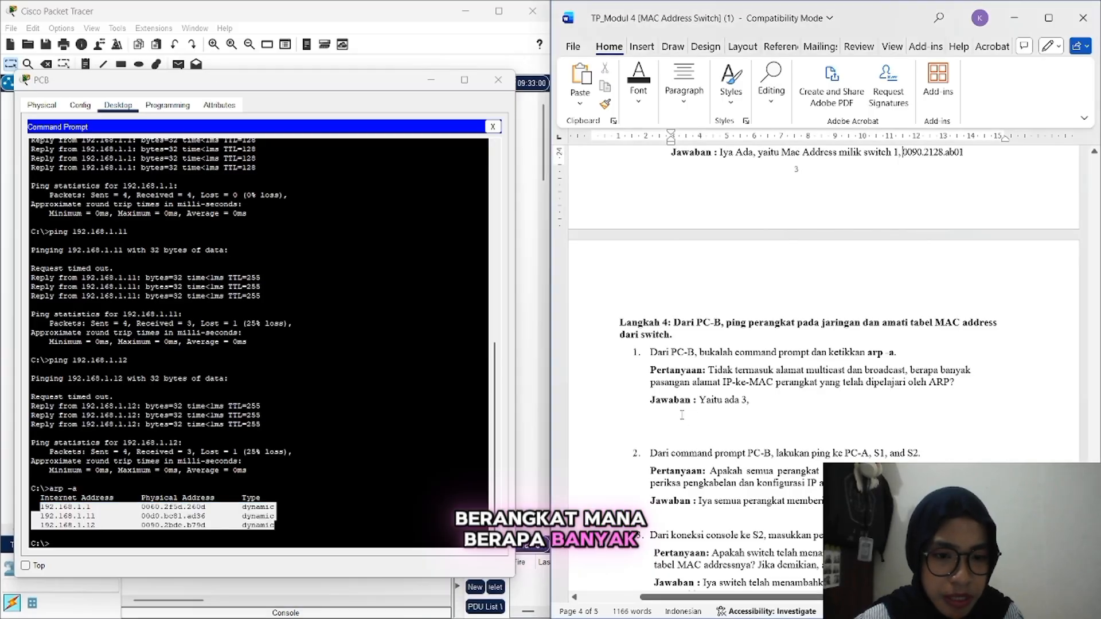
{"action": "key", "text": "BackSpace"}
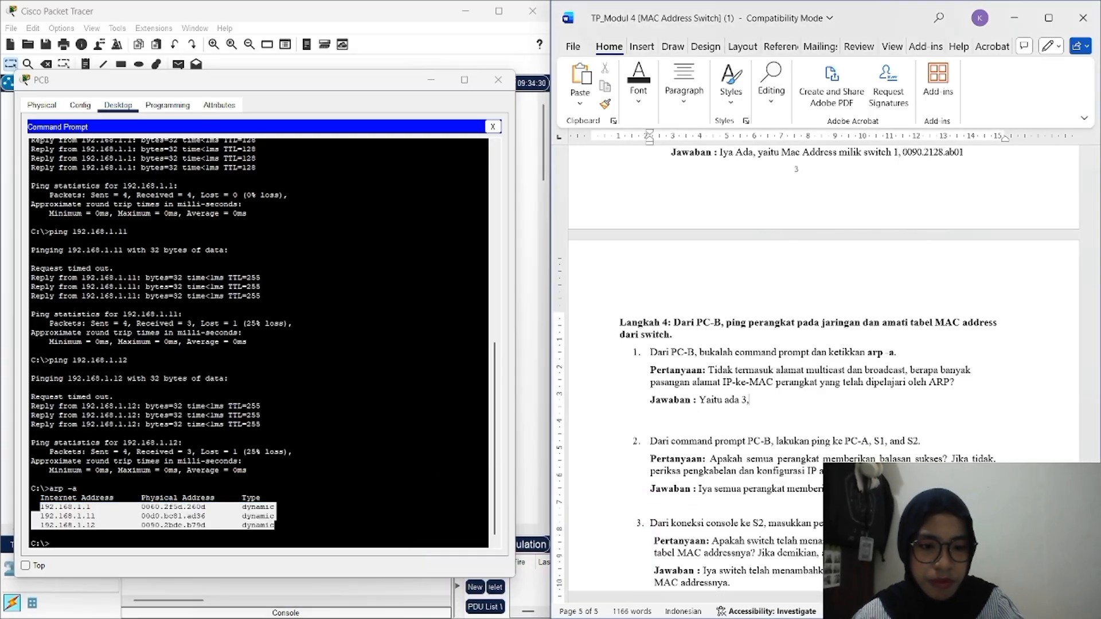
{"action": "key", "text": "Return"}
{"action": "type", "text": "192.168.1.1 0060.2f5d.260d dynamic 192.168.1.11 00d0.bc81.ad36 dynamic 192.168.1.12 0090.2bde.b79d dynamic"}
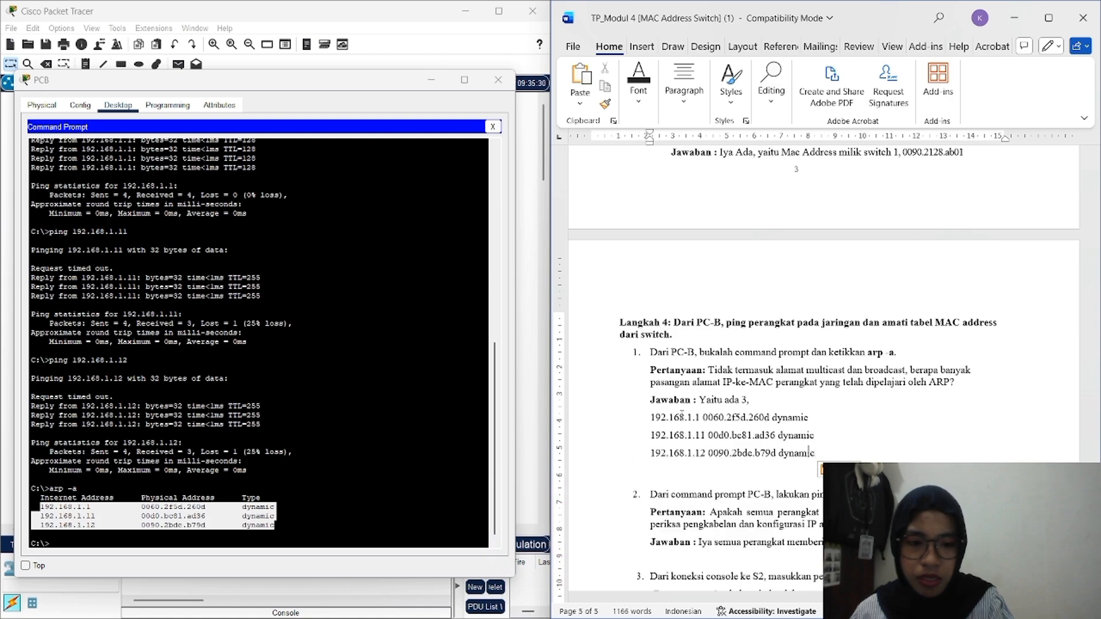
{"action": "left_click", "coordinate": [664, 481]}
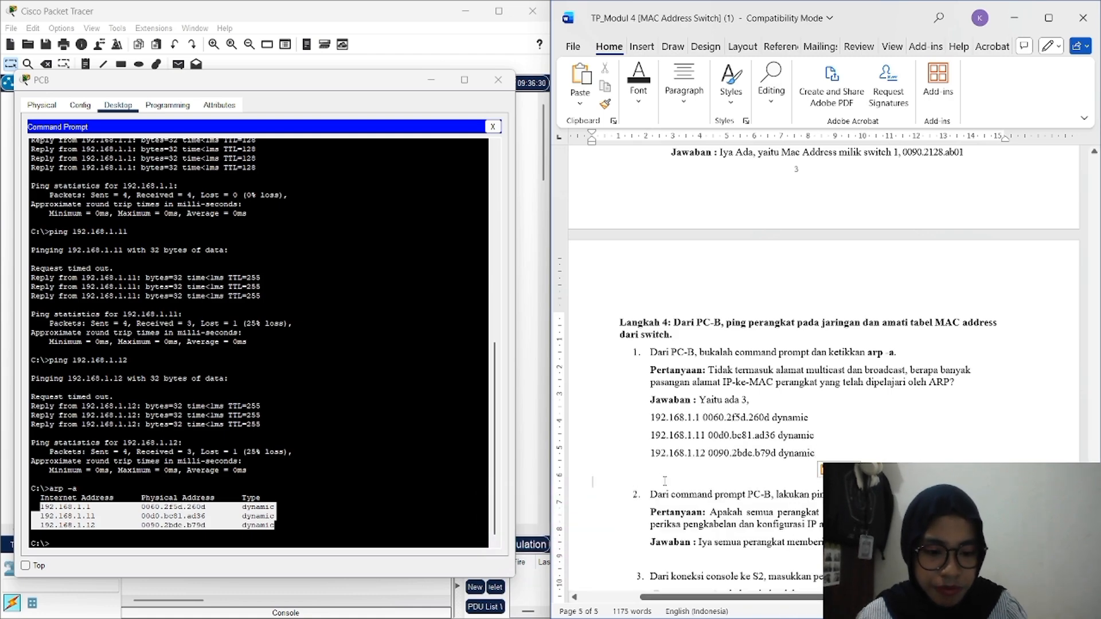
{"action": "key", "text": "BackSpace"}
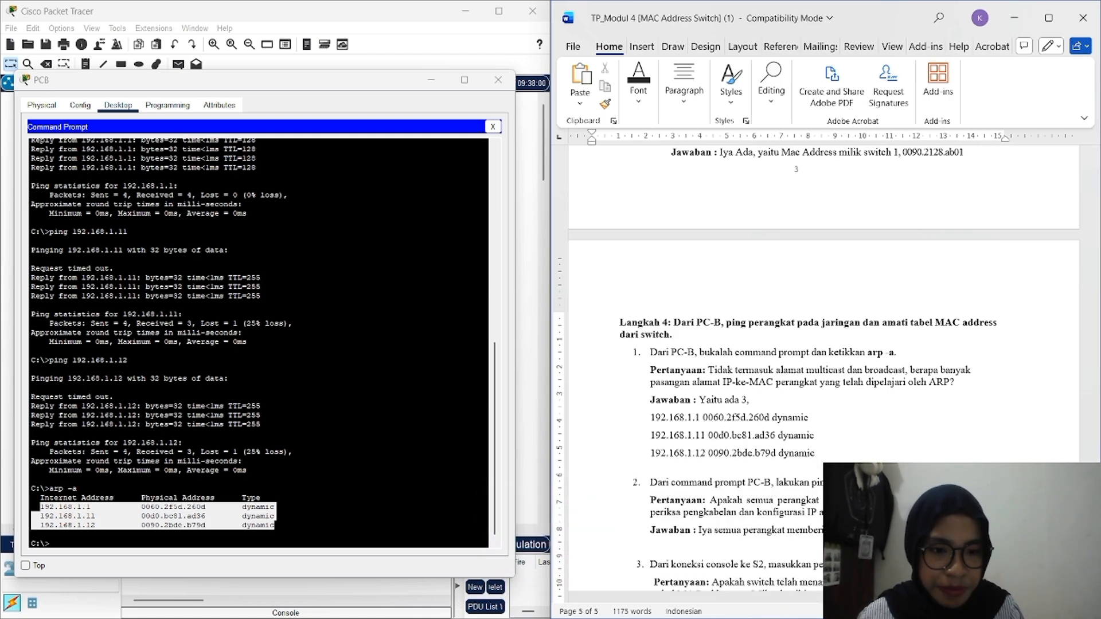
{"action": "scroll", "coordinate": [824, 373], "scroll_direction": "down", "scroll_amount": 3}
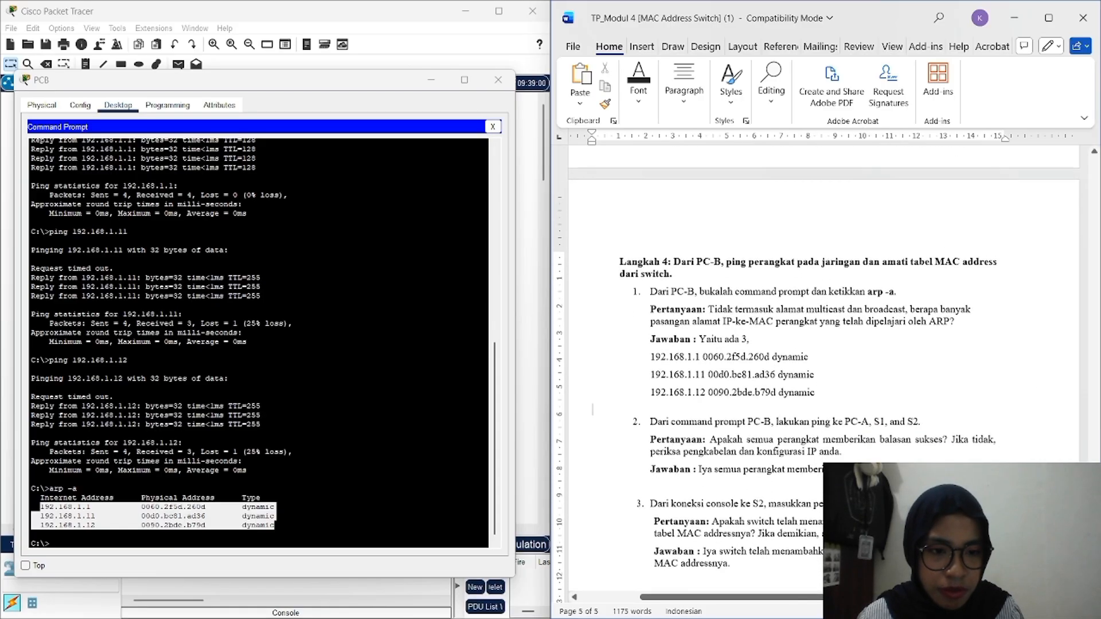
{"action": "scroll", "coordinate": [824, 372], "scroll_direction": "down", "scroll_amount": 2}
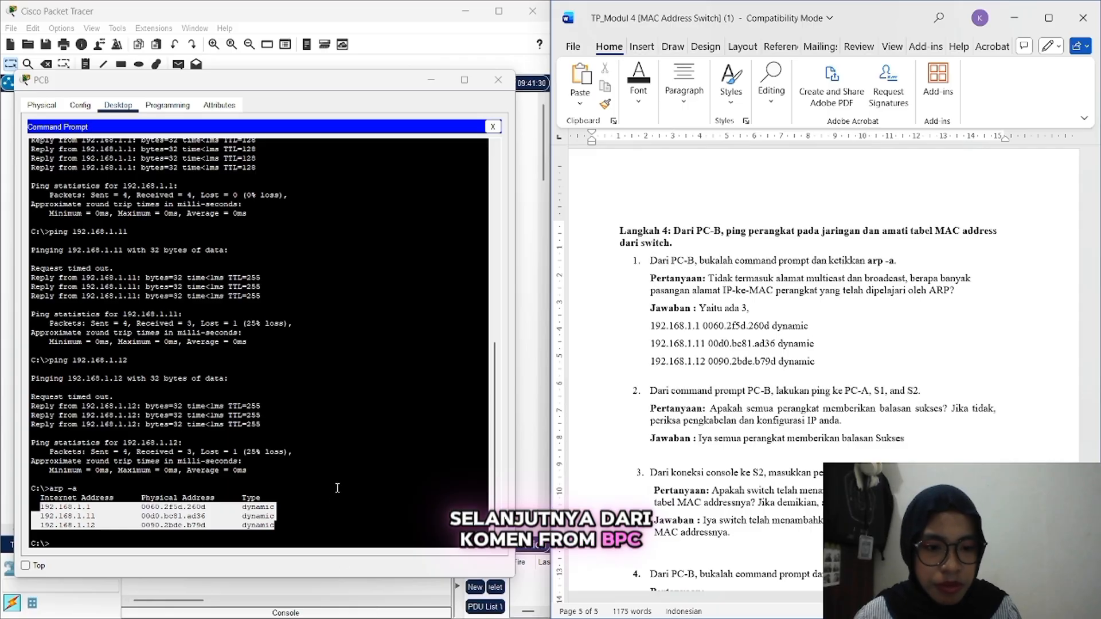
Step: In PC-B's command prompt, ping 192.168.1.1, then the mistyped address 192.168.11
{"action": "left_click", "coordinate": [302, 506]}
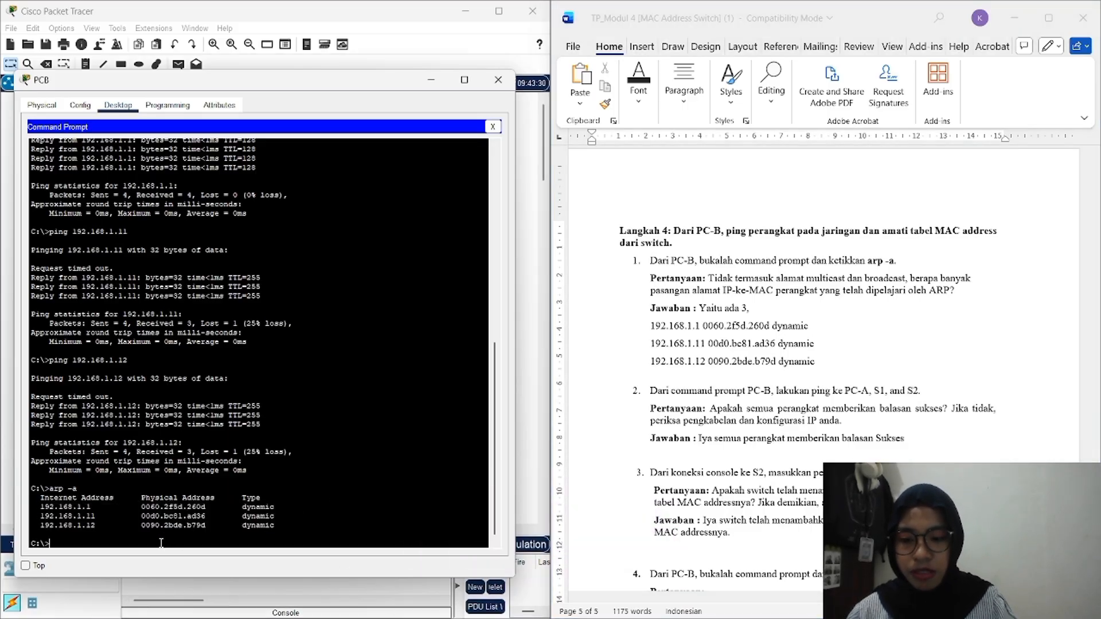
{"action": "type", "text": "ping "}
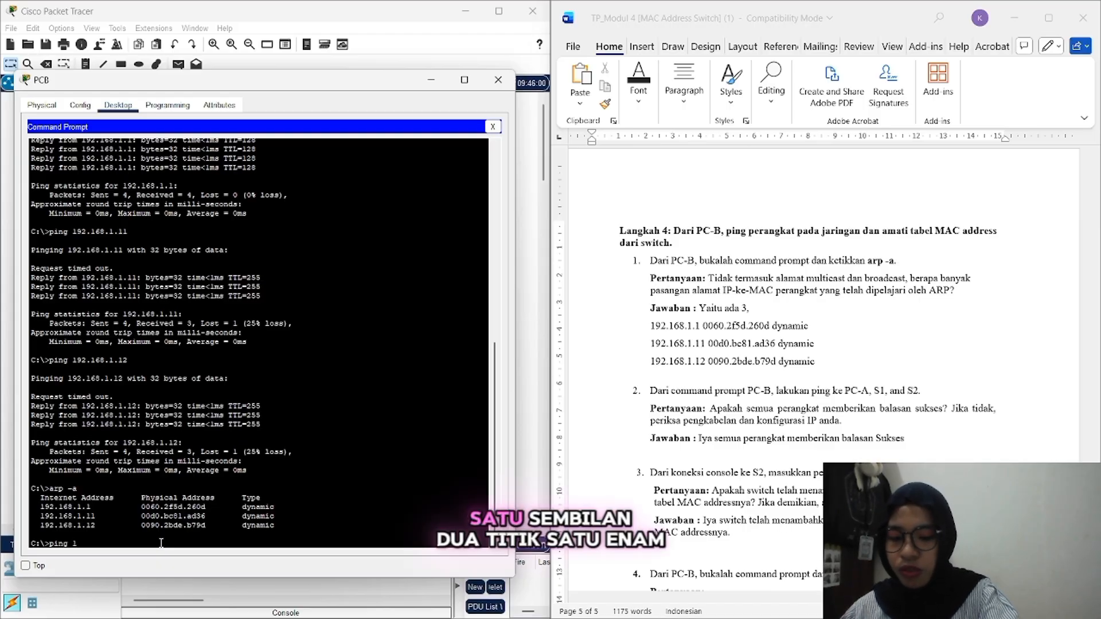
{"action": "type", "text": "192.16"}
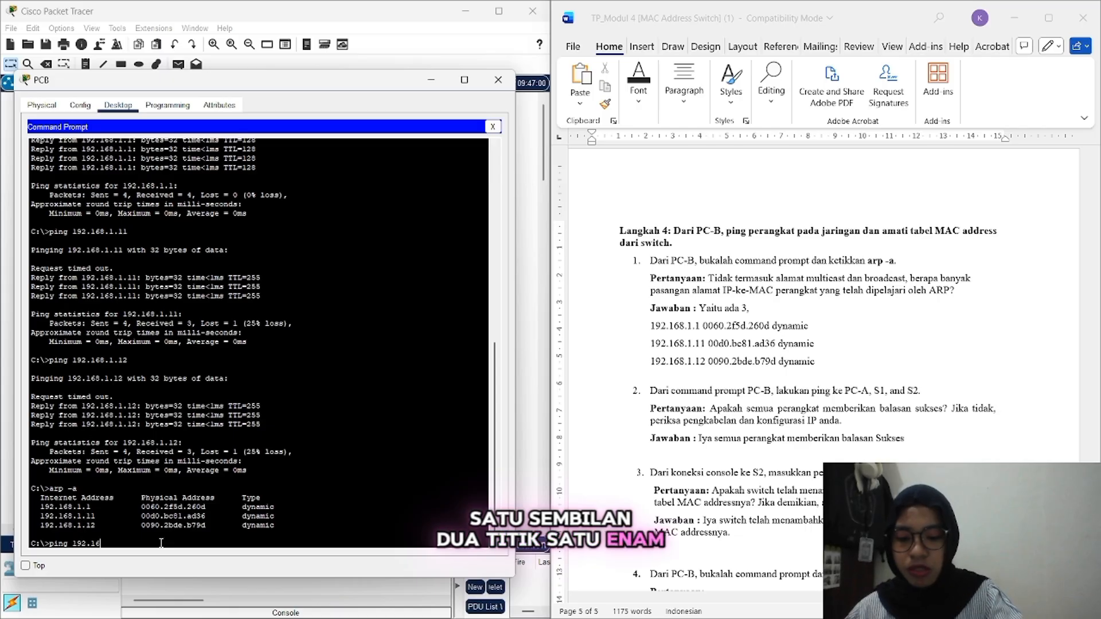
{"action": "type", "text": "8.1.1"}
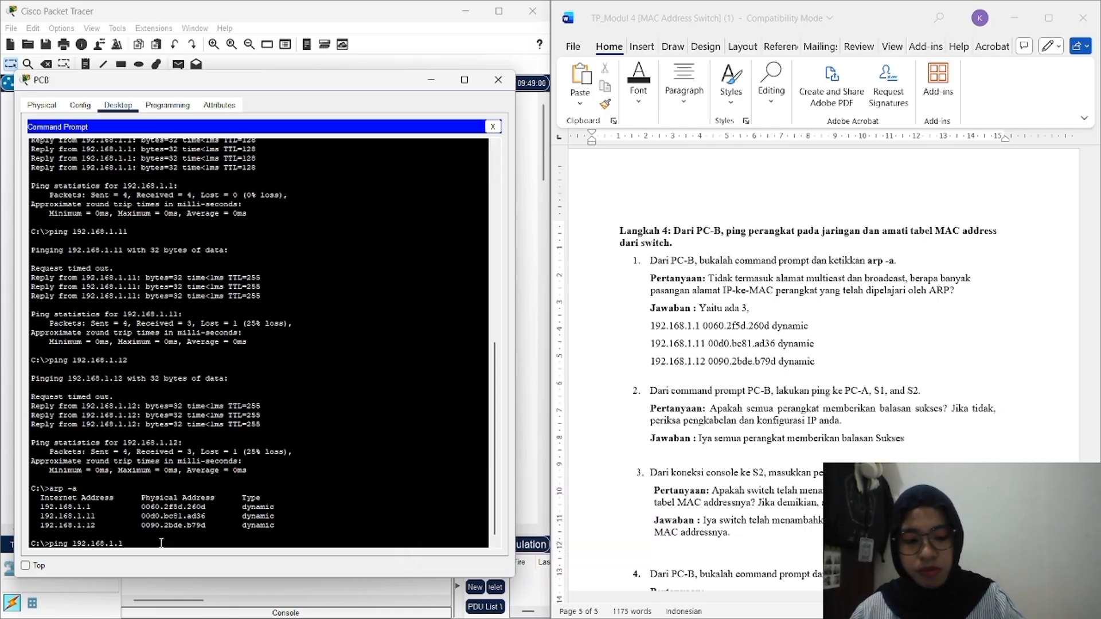
{"action": "key", "text": "Return"}
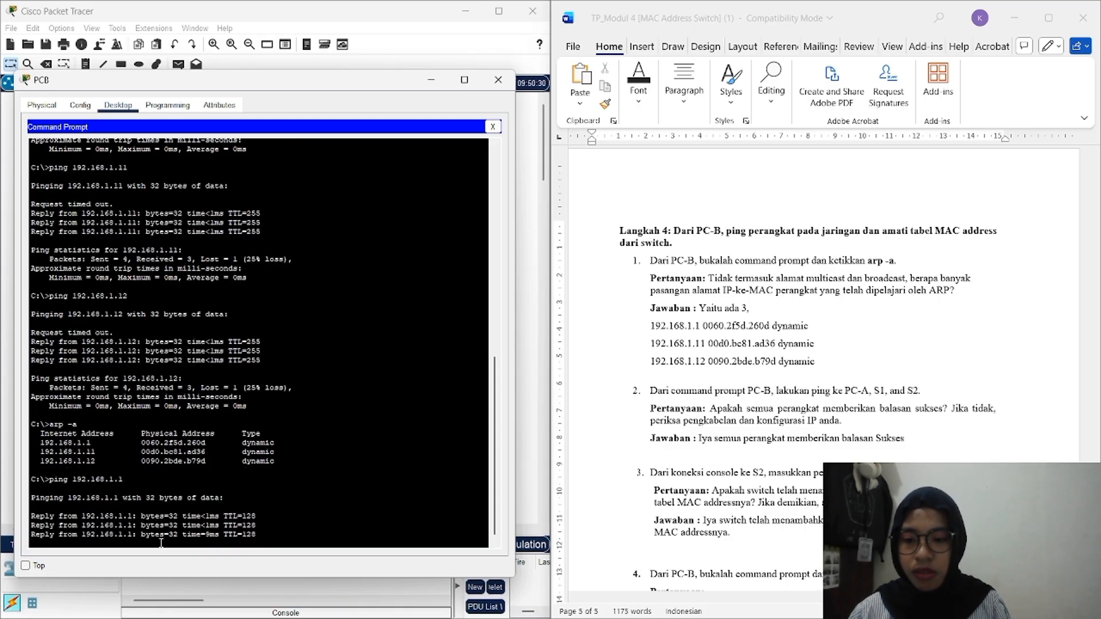
{"action": "type", "text": "ping"}
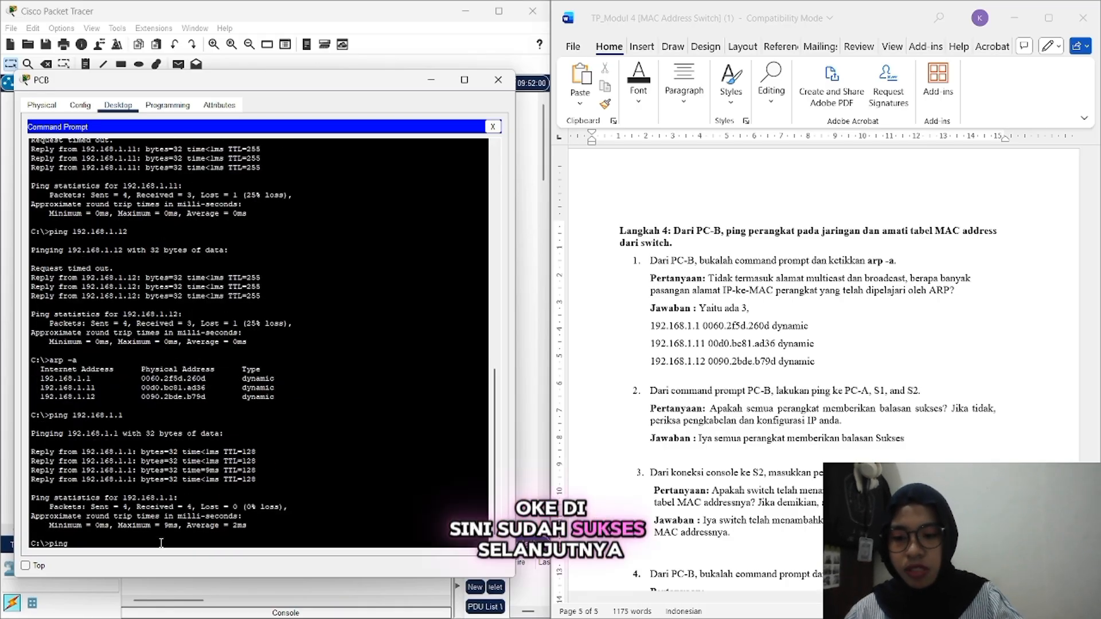
{"action": "type", "text": " 192.168."}
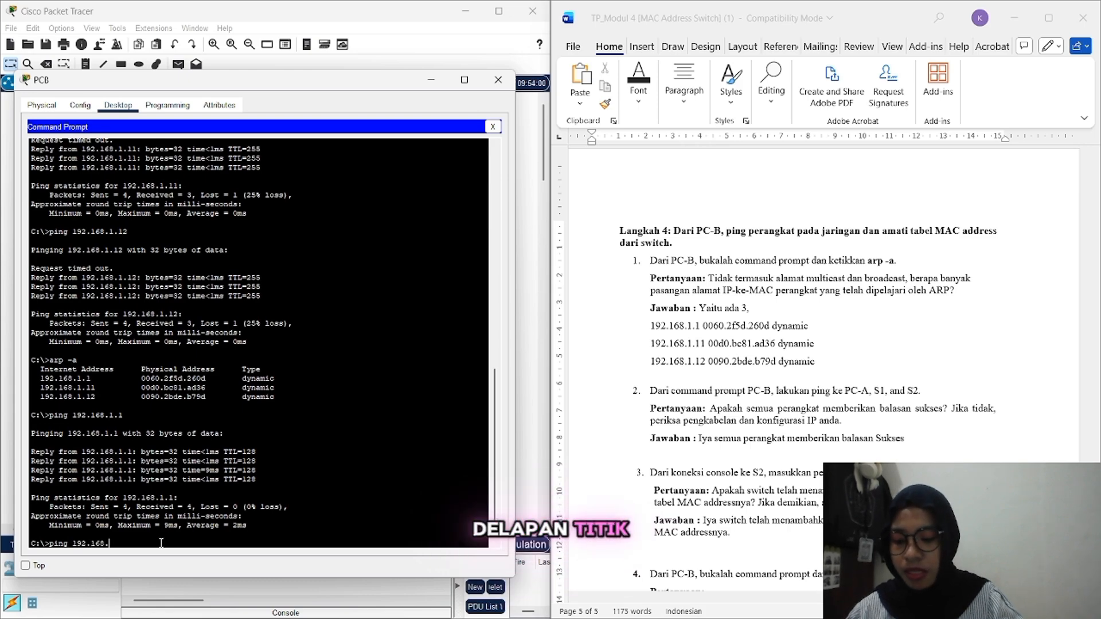
{"action": "type", "text": "11"}
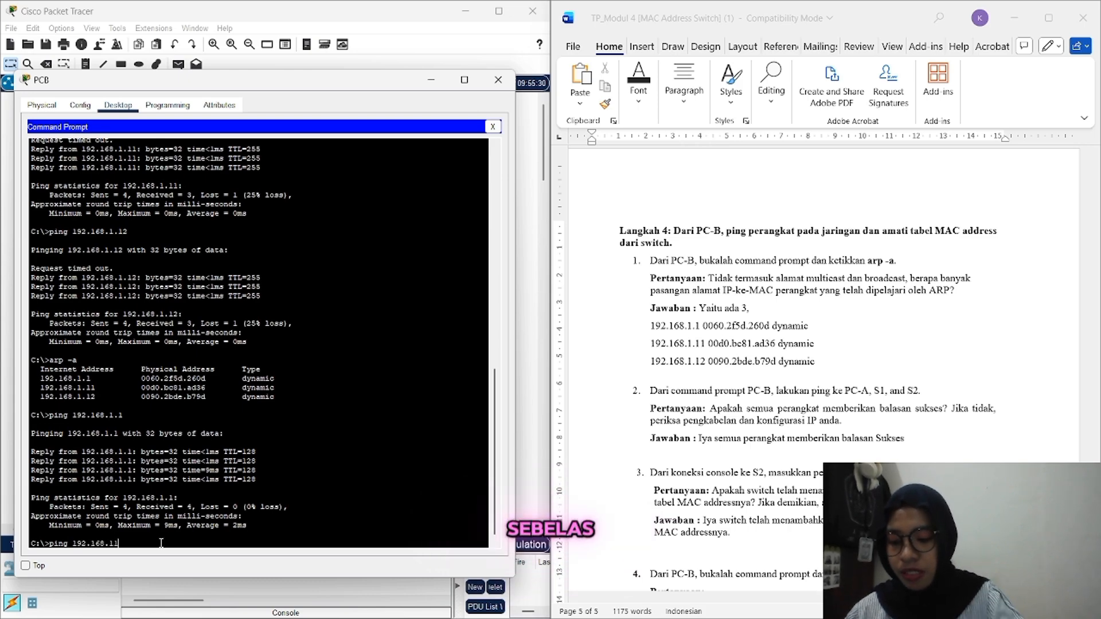
{"action": "key", "text": "Return"}
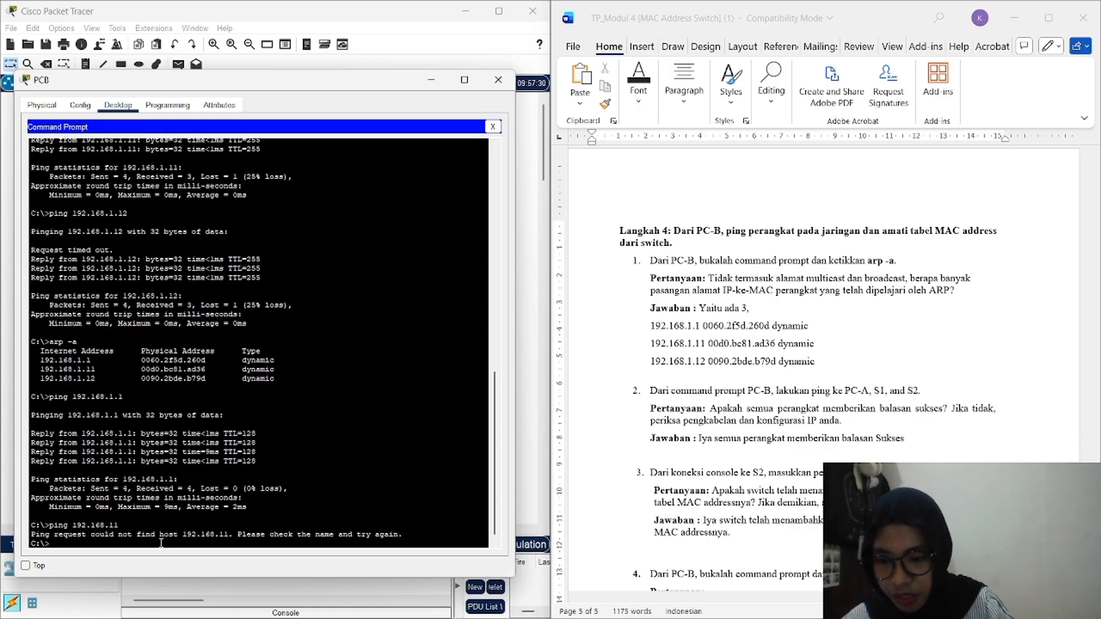
Step: Ping 192.168.1.11 and 192.168.1.12 from PC-B and review the results
{"action": "type", "text": "ping 19"}
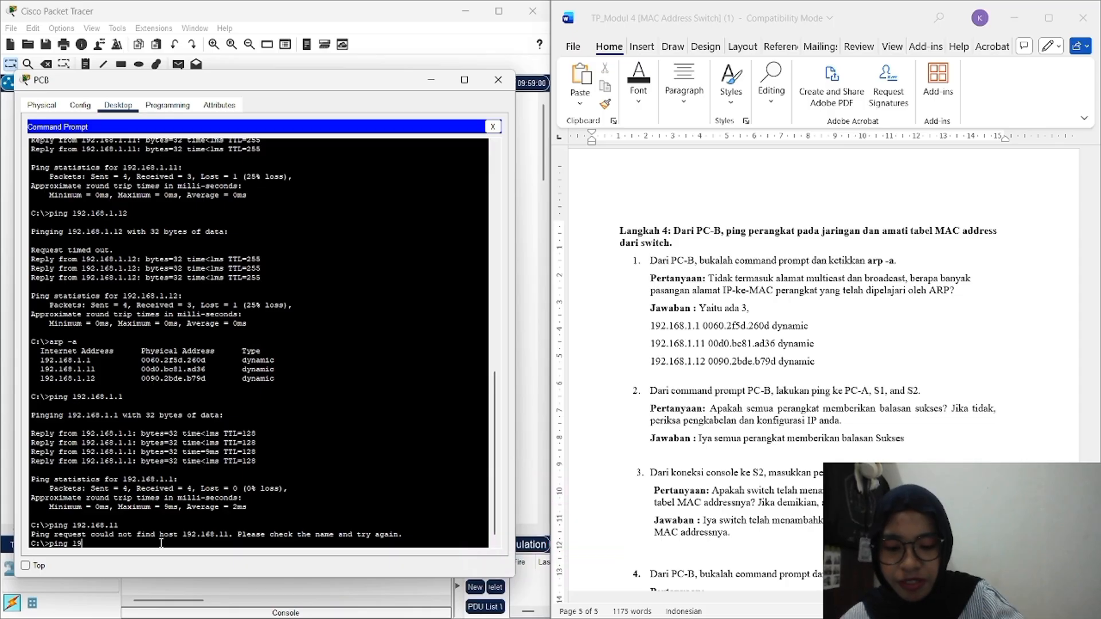
{"action": "type", "text": "2.168"}
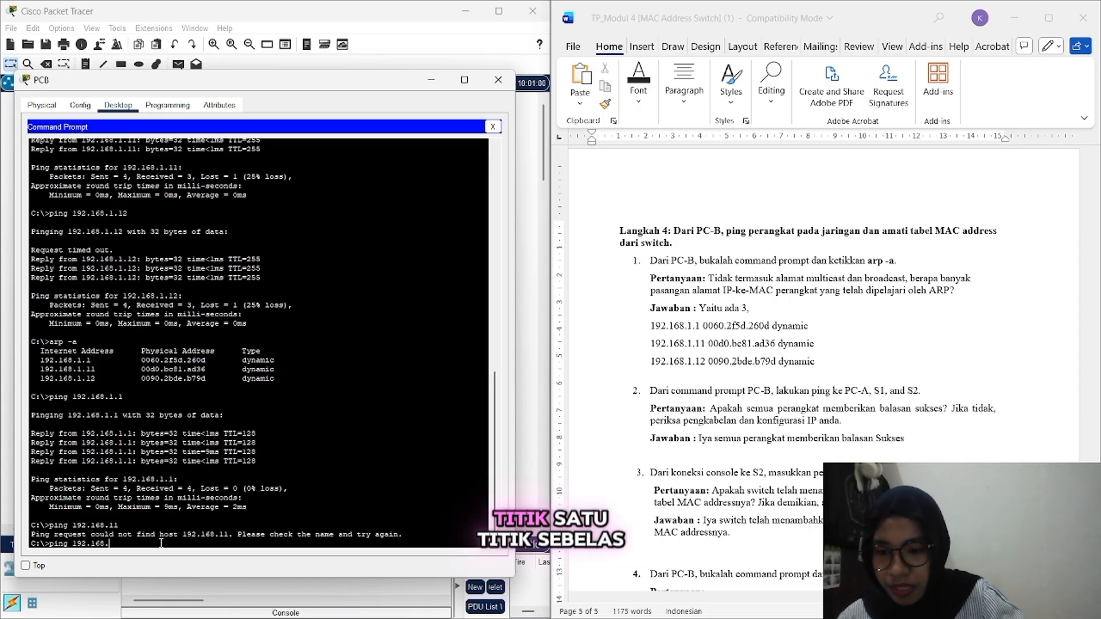
{"action": "type", "text": ".1.11"}
{"action": "key", "text": "Return"}
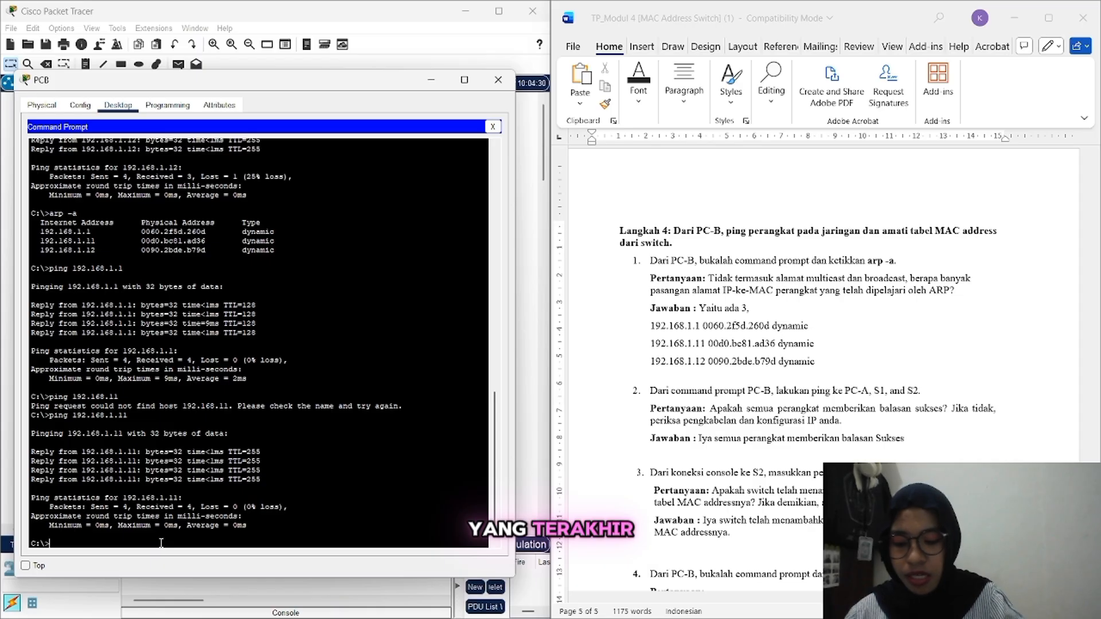
{"action": "type", "text": "ng 1"}
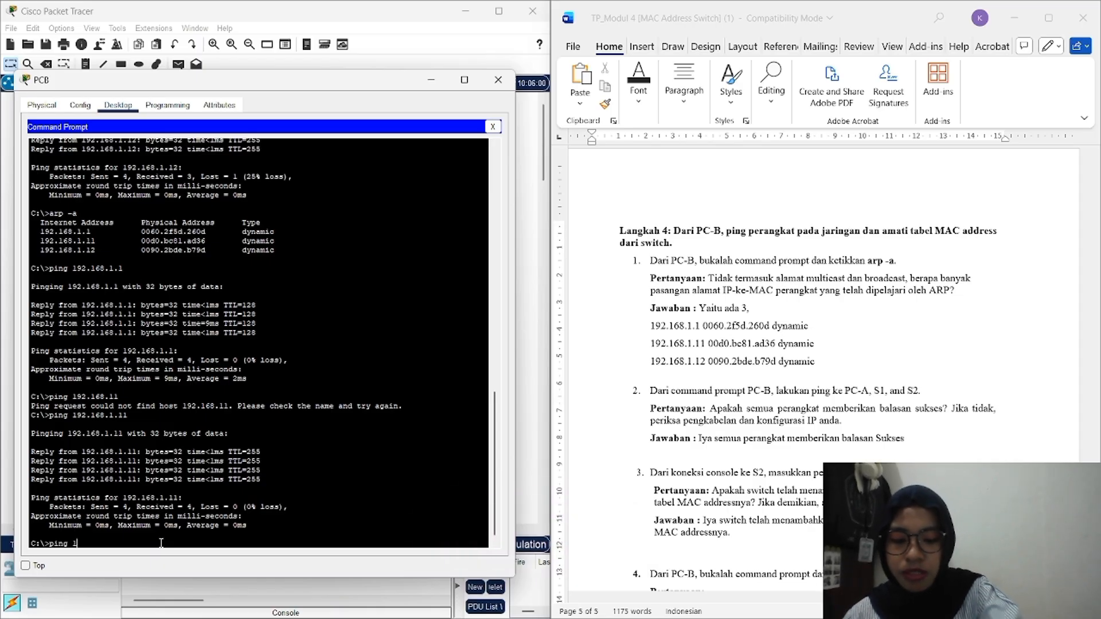
{"action": "type", "text": "92.16"}
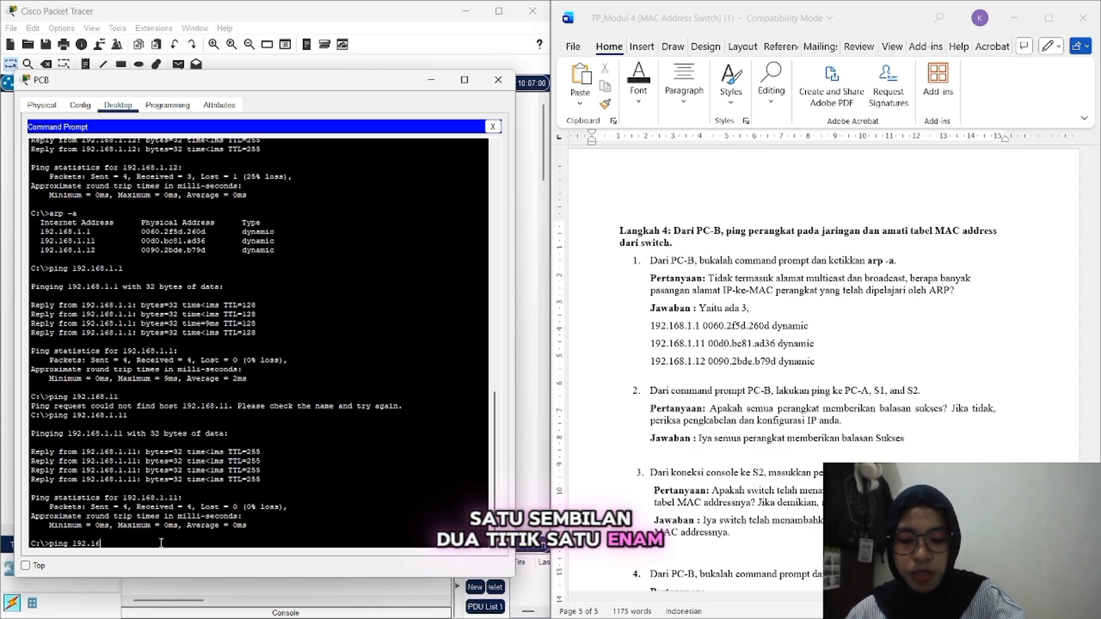
{"action": "type", "text": "8."}
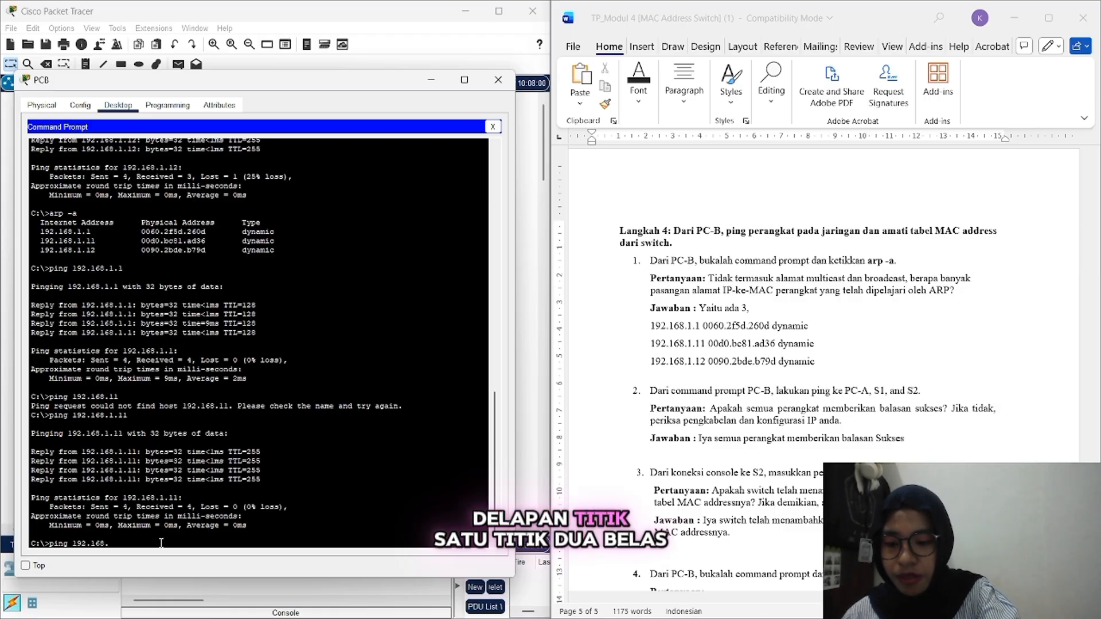
{"action": "type", "text": "1.12"}
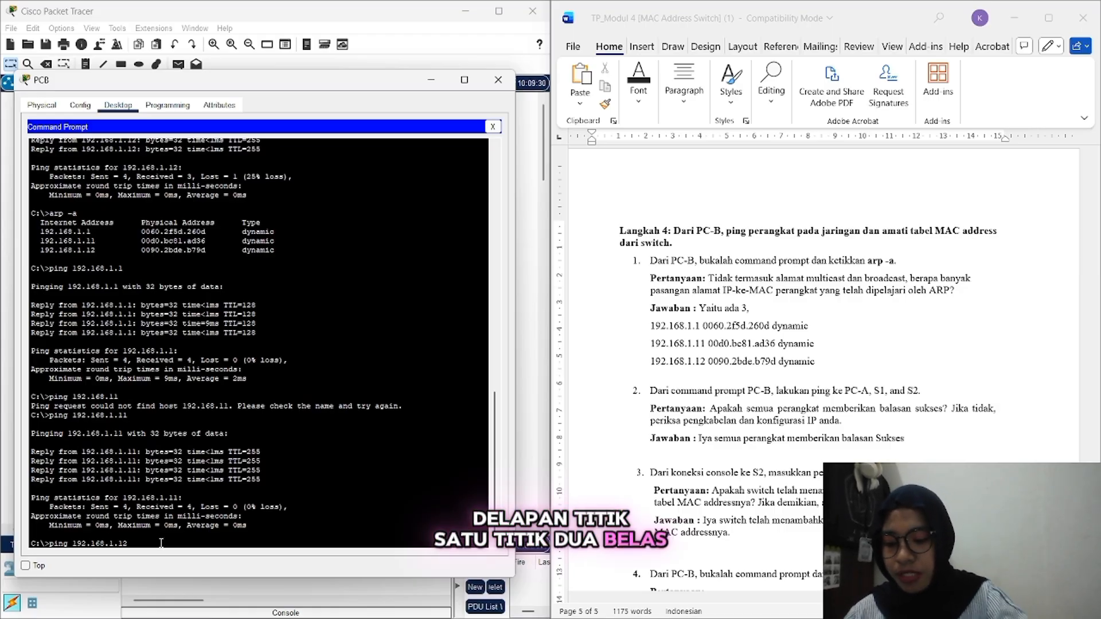
{"action": "key", "text": "Return"}
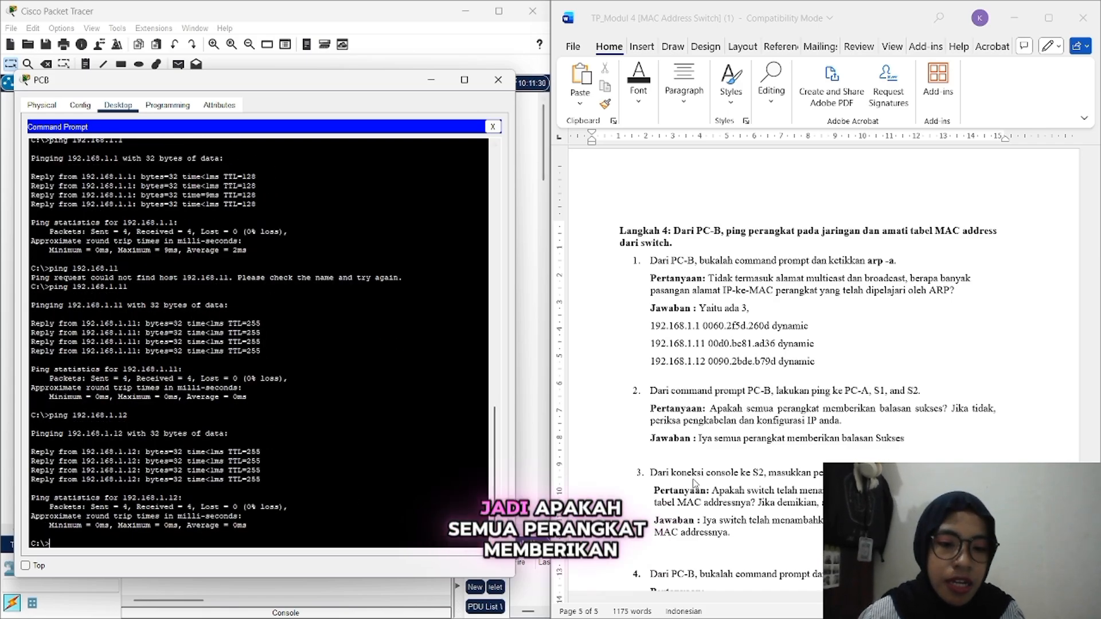
{"action": "scroll", "coordinate": [694, 484], "scroll_direction": "down", "scroll_amount": 1}
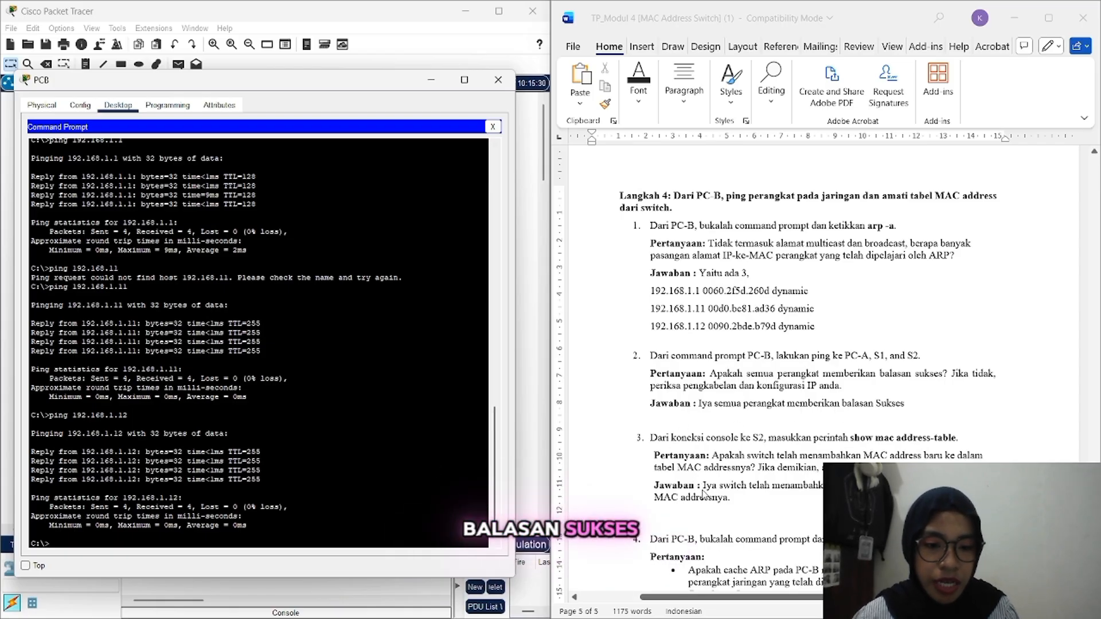
{"action": "scroll", "coordinate": [704, 494], "scroll_direction": "down", "scroll_amount": 1}
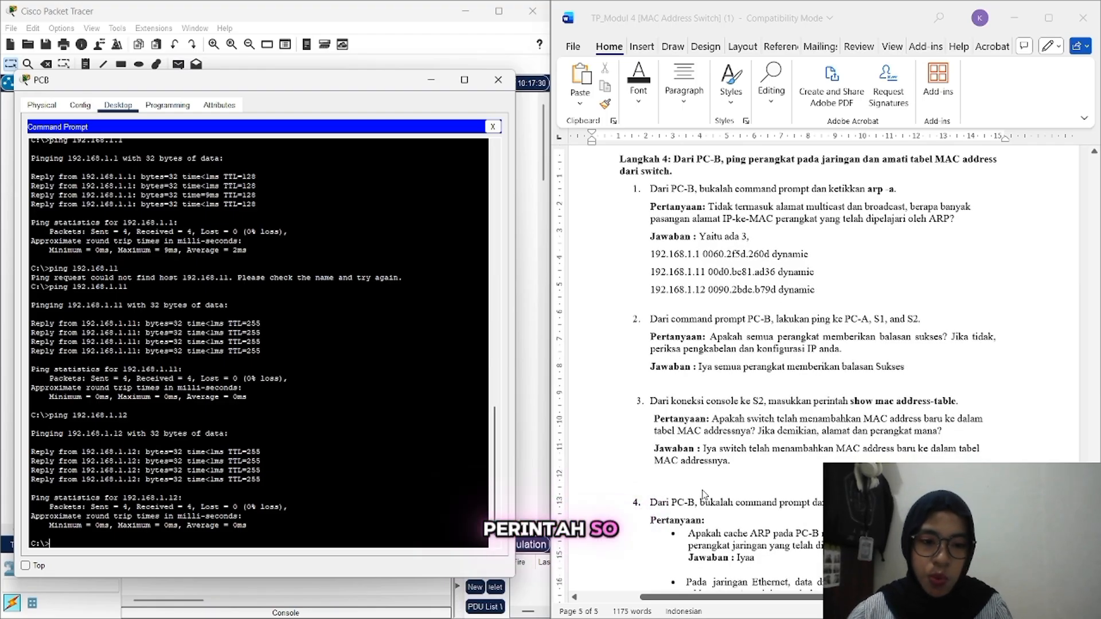
{"action": "scroll", "coordinate": [704, 495], "scroll_direction": "down", "scroll_amount": 1}
{"action": "scroll", "coordinate": [704, 495], "scroll_direction": "down", "scroll_amount": 1}
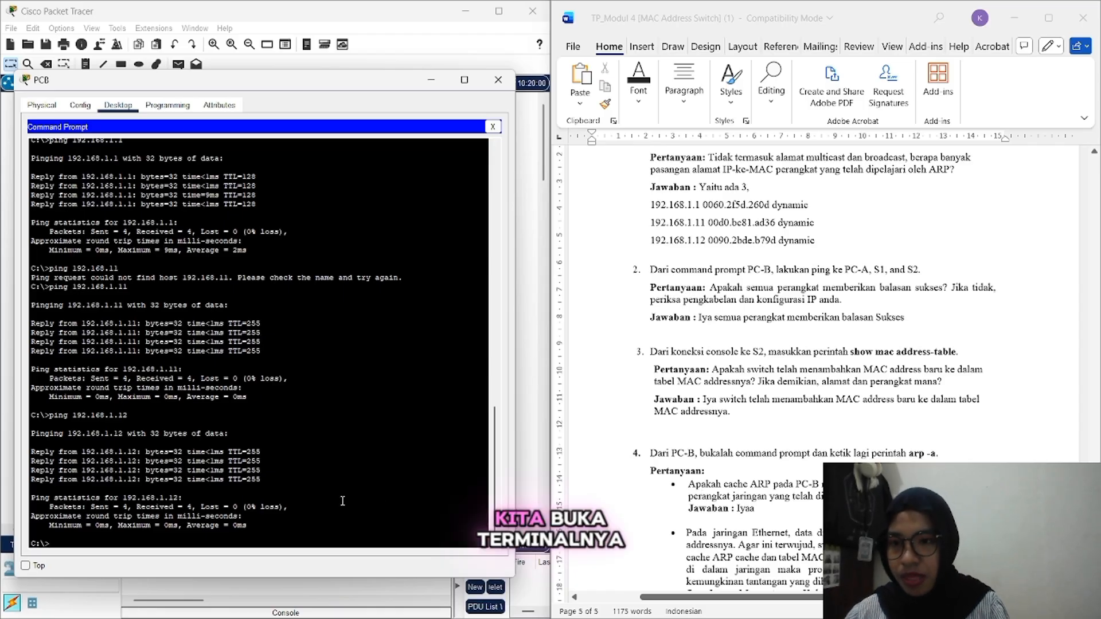
Step: Close PC-B's prompt, connect to S2's terminal with default settings, and run show mac address-table
{"action": "left_click", "coordinate": [492, 126]}
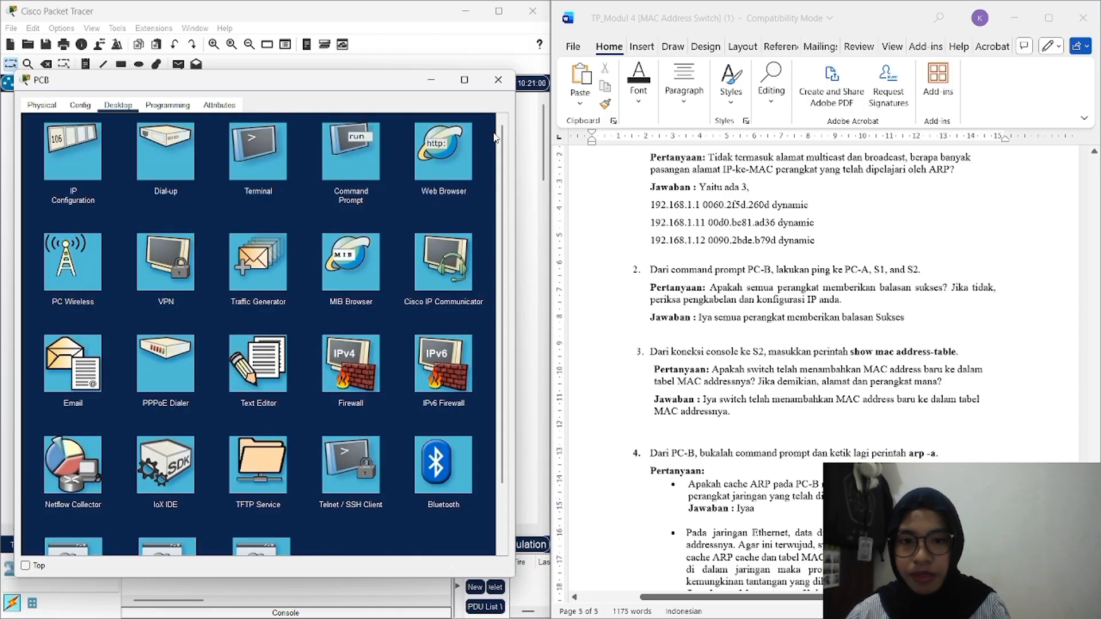
{"action": "left_click", "coordinate": [263, 155]}
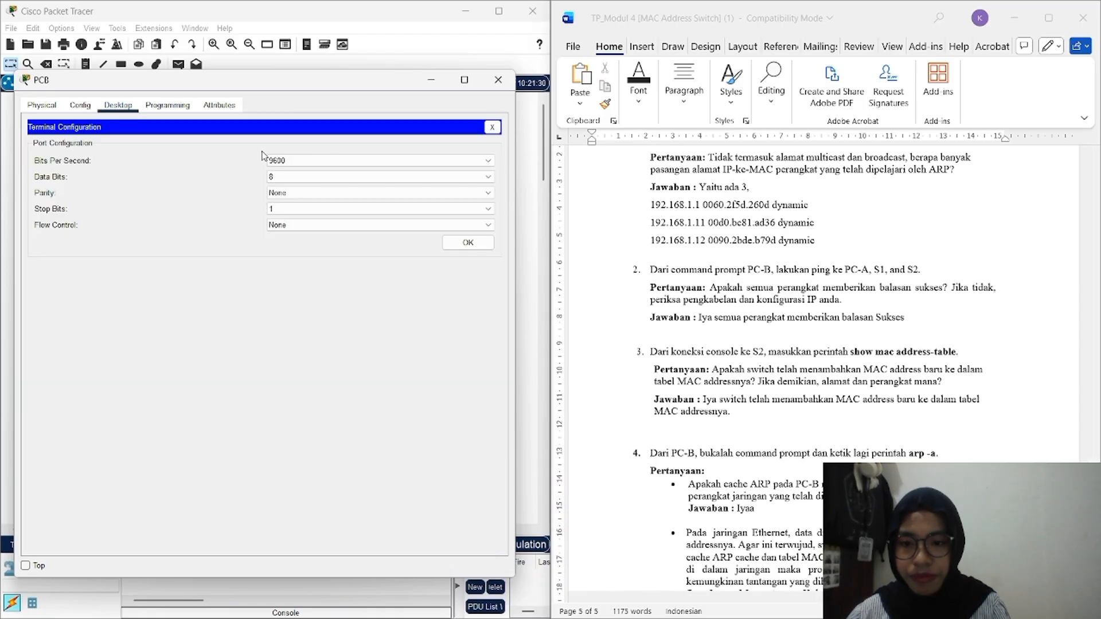
{"action": "left_click", "coordinate": [468, 243]}
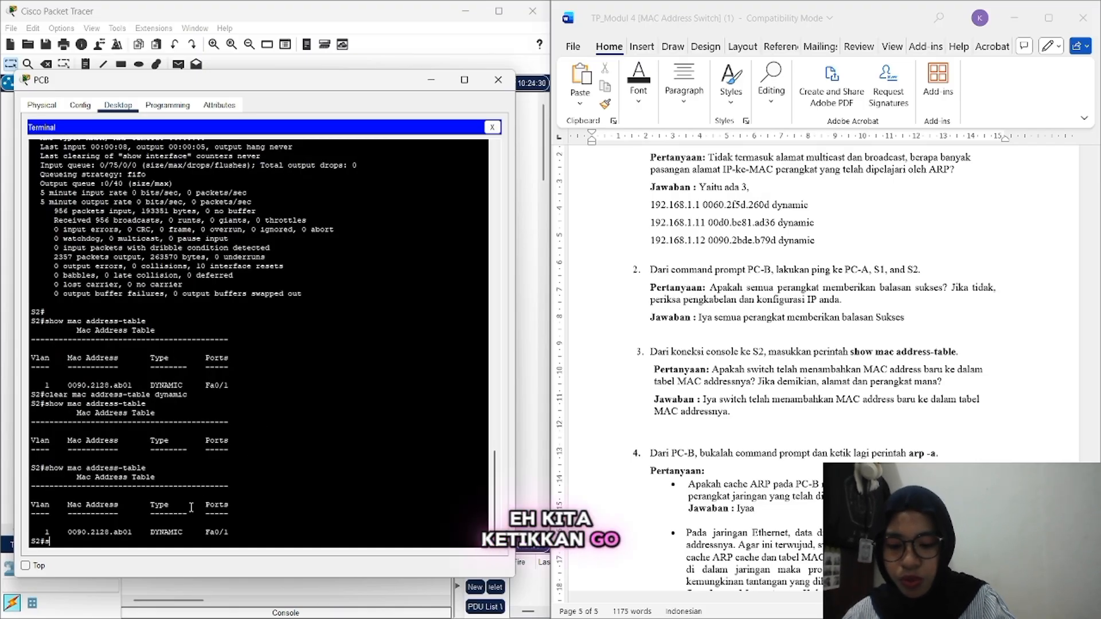
{"action": "type", "text": "show m"}
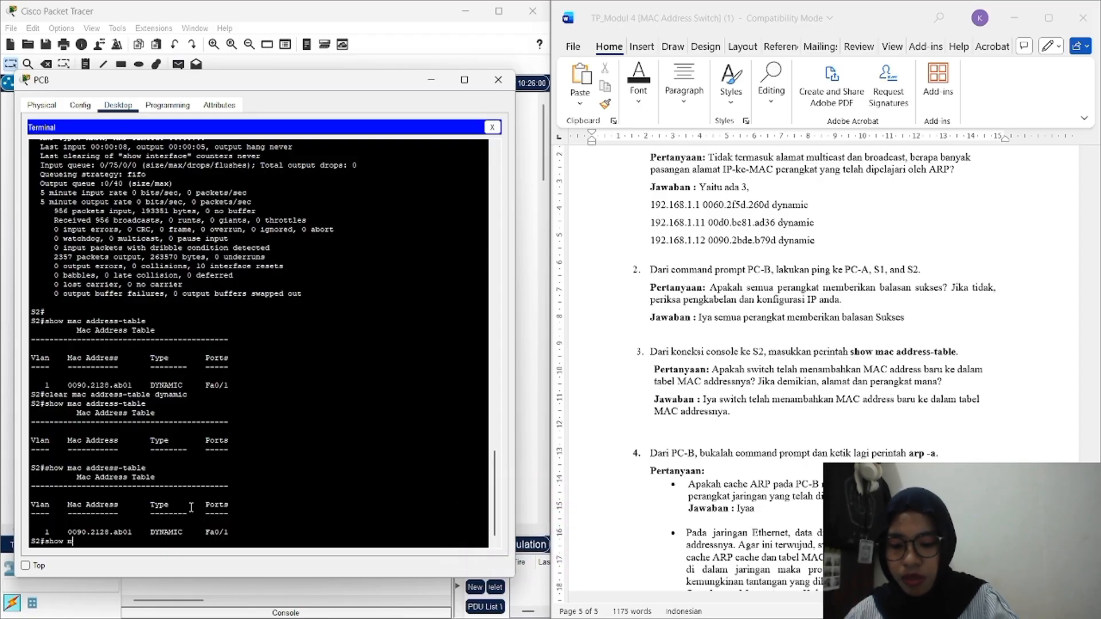
{"action": "type", "text": "ac address tab"}
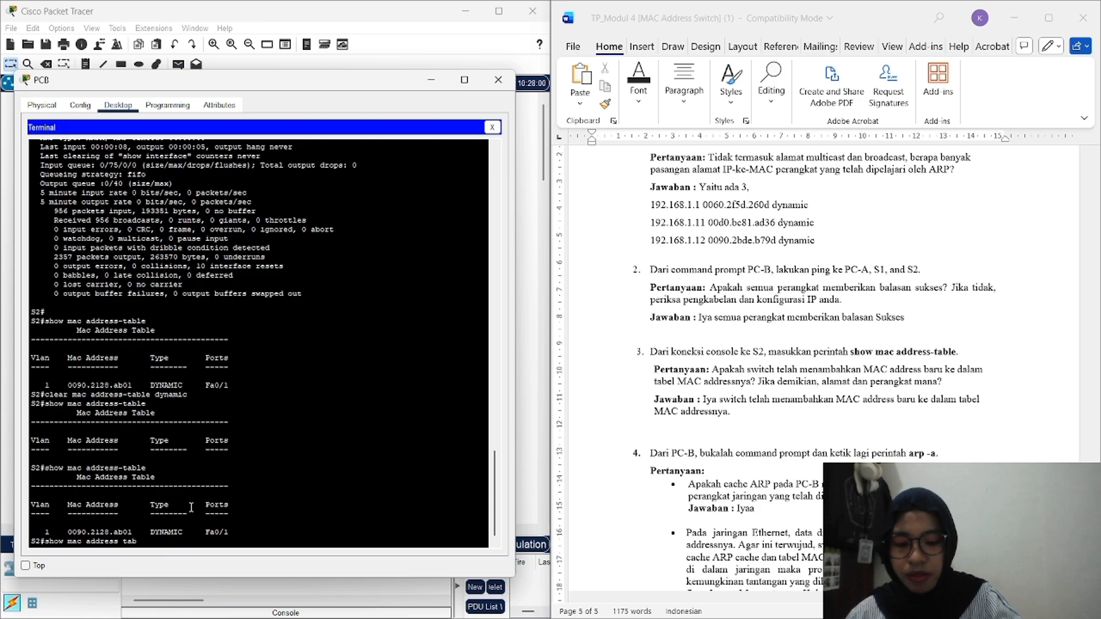
{"action": "type", "text": "le"}
{"action": "key", "text": "Return"}
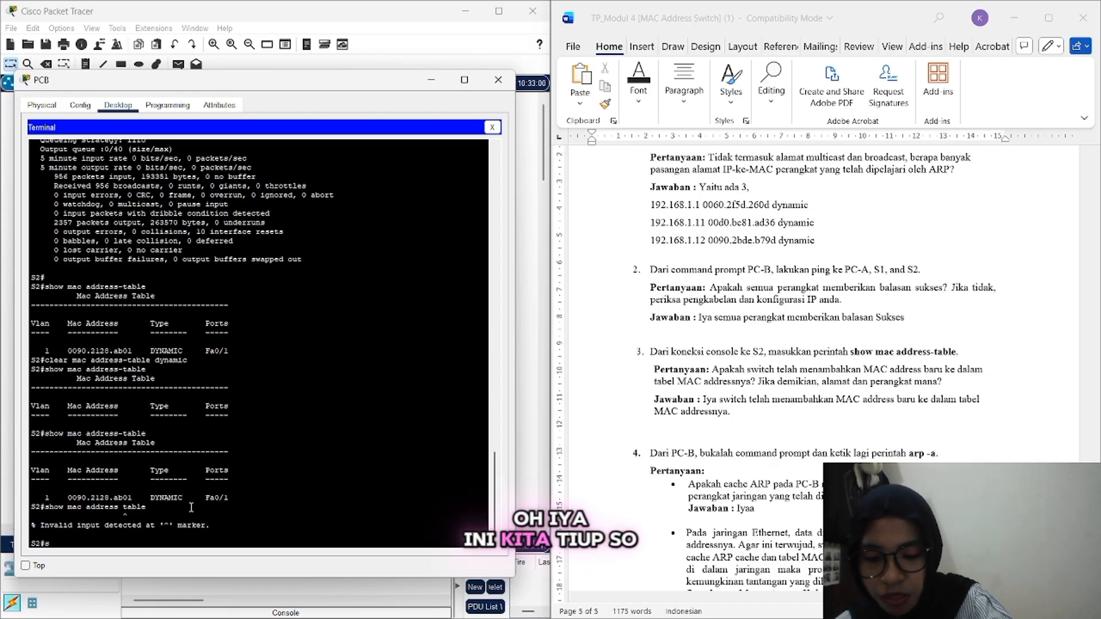
{"action": "type", "text": "show "}
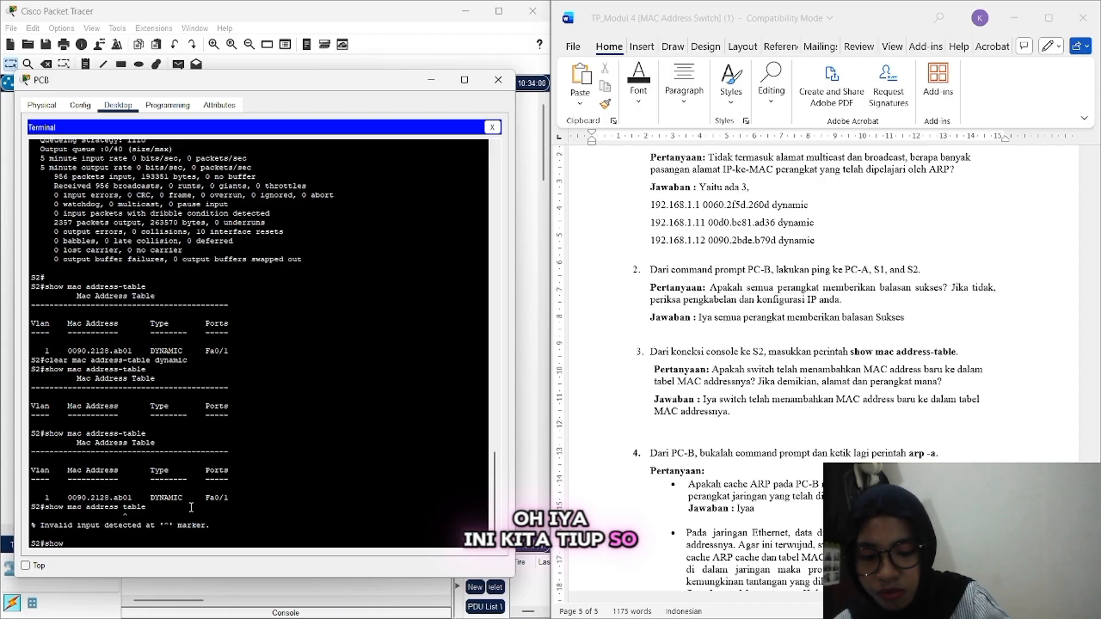
{"action": "type", "text": "mac addr"}
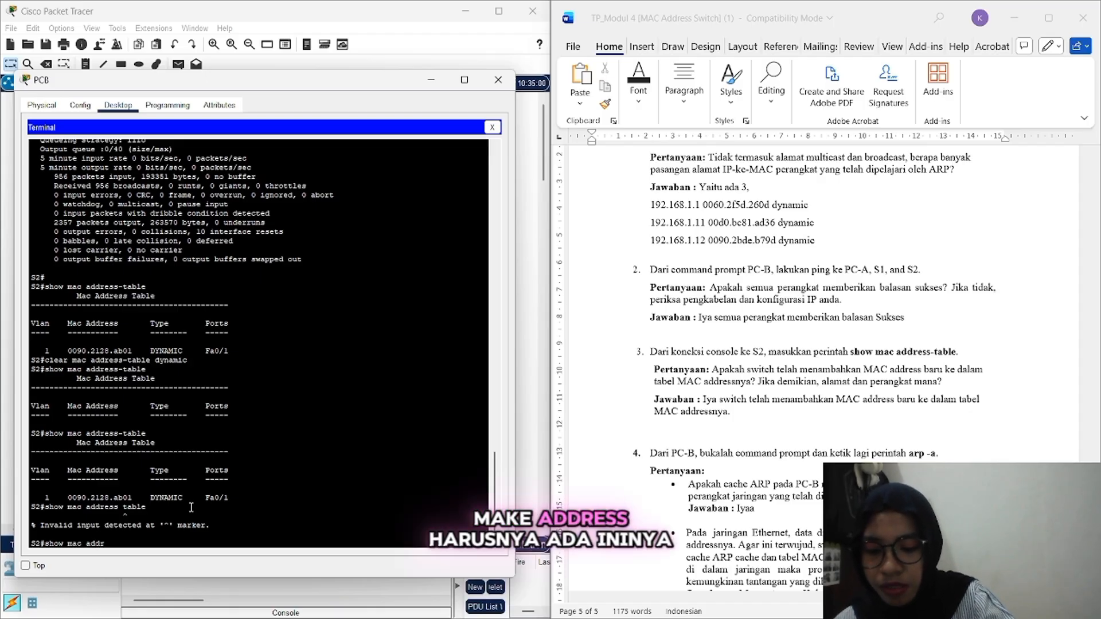
{"action": "type", "text": "ess-"}
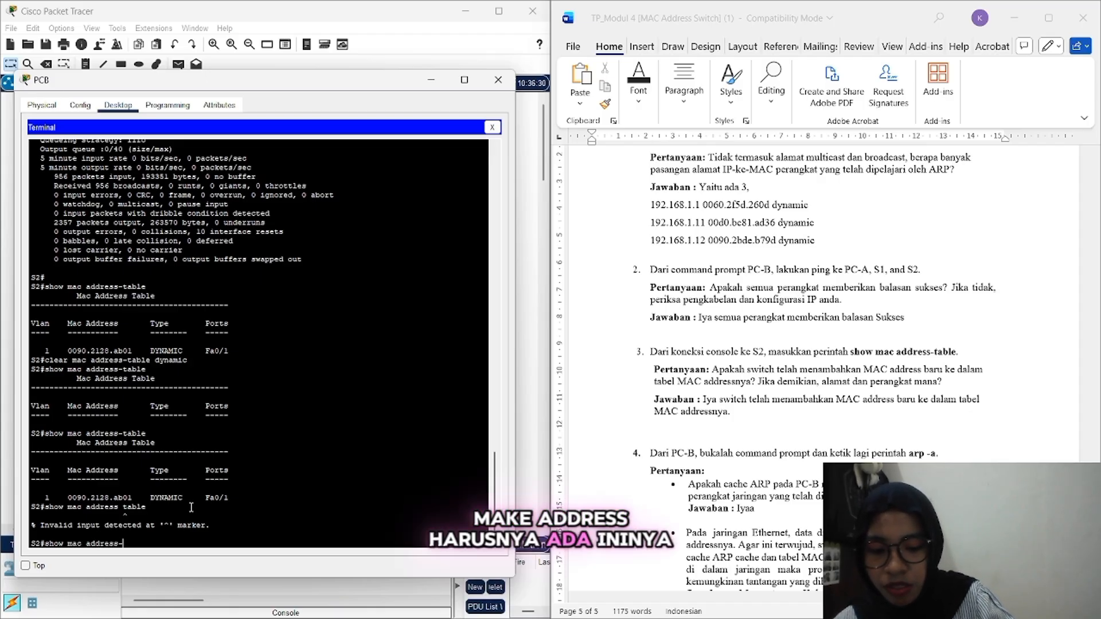
{"action": "type", "text": "table"}
{"action": "key", "text": "Return"}
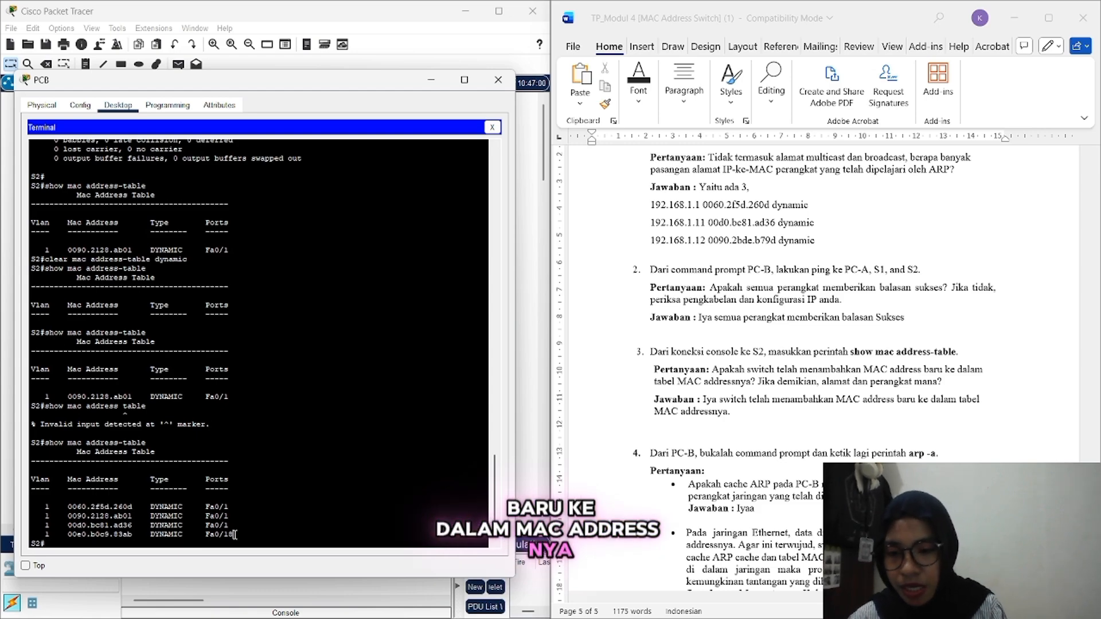
Step: Copy S2's four MAC table rows and paste them on a new line below the question 3 answer
{"action": "left_click_drag", "start_coordinate": [234, 534], "coordinate": [56, 496]}
{"action": "right_click", "coordinate": [50, 501]}
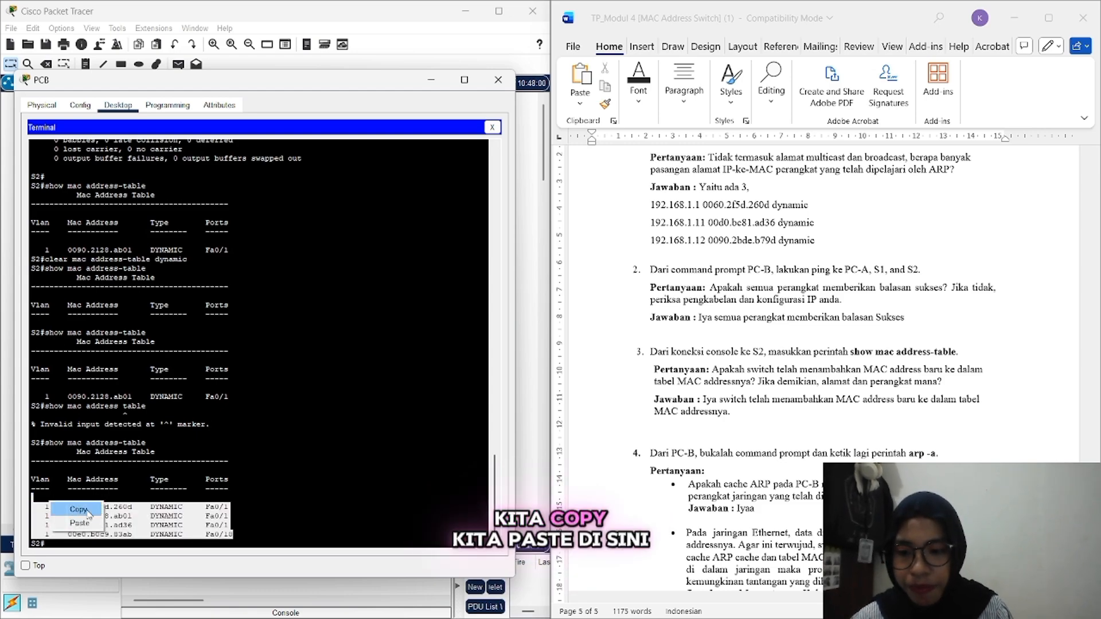
{"action": "left_click", "coordinate": [87, 510]}
{"action": "left_click", "coordinate": [672, 426]}
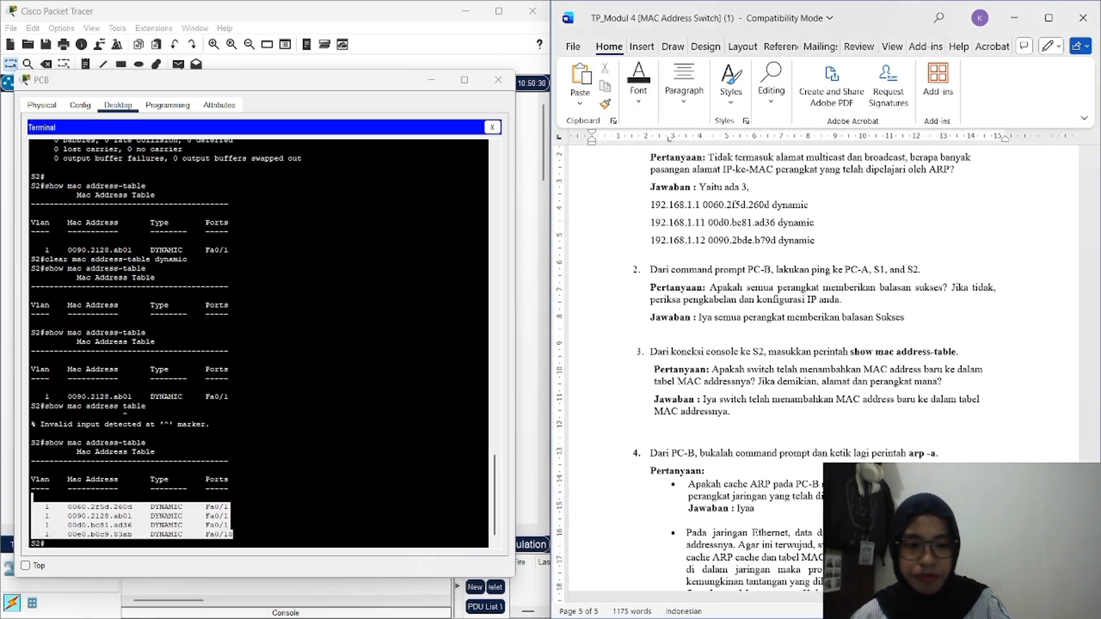
{"action": "key", "text": "BackSpace"}
{"action": "key", "text": "Return"}
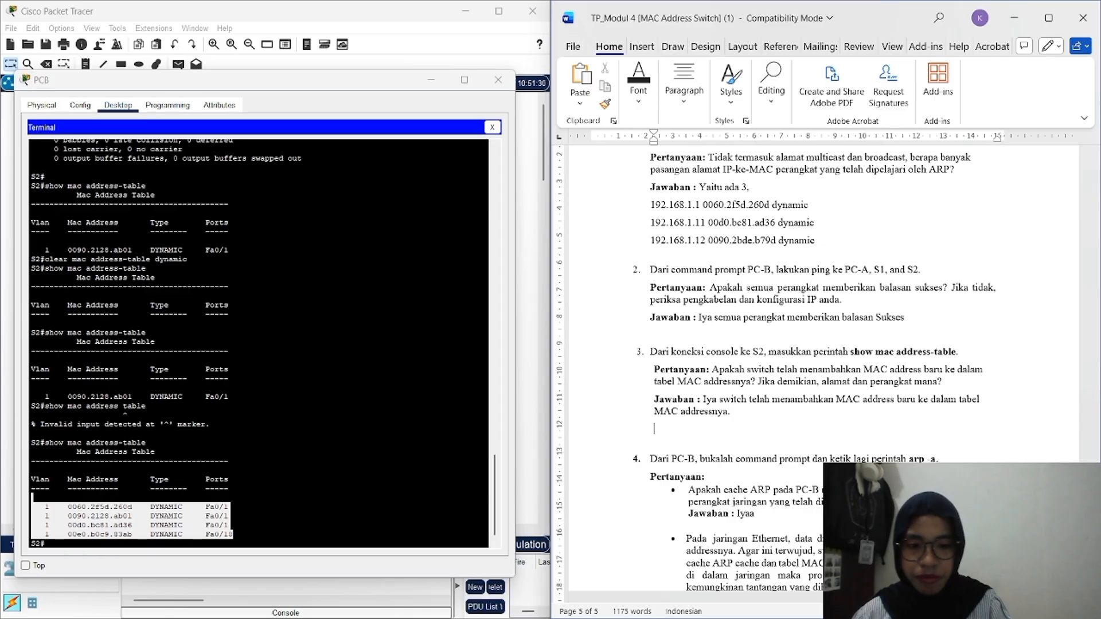
{"action": "key", "text": "ctrl+v"}
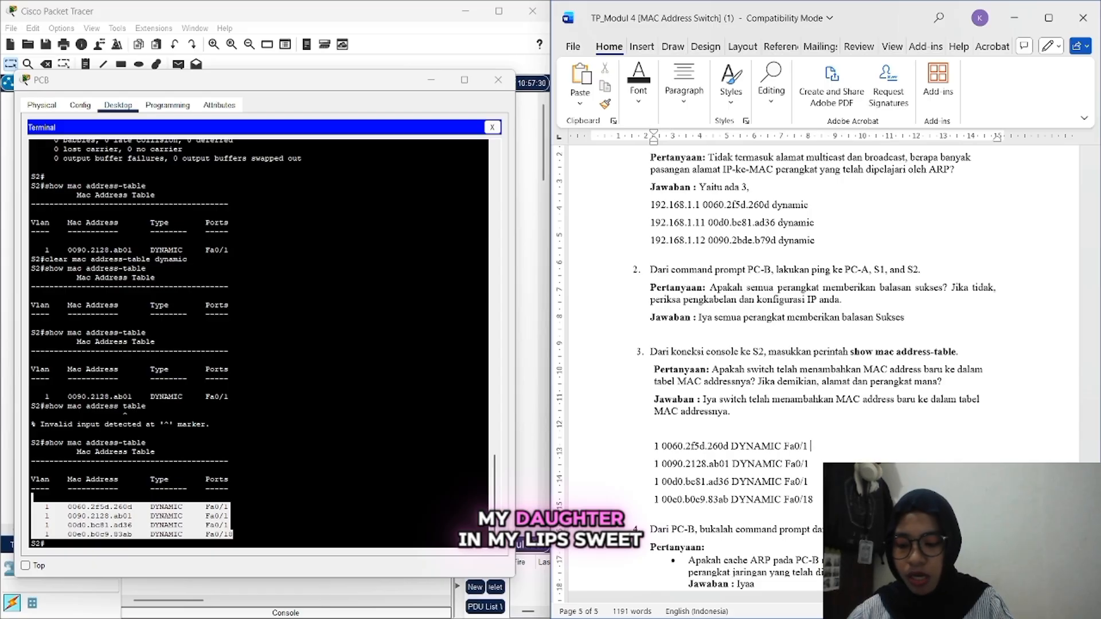
Step: Write 'milik switch 1' after the first MAC line and a 'milik port' note after the second
{"action": "type", "text": "milik s"}
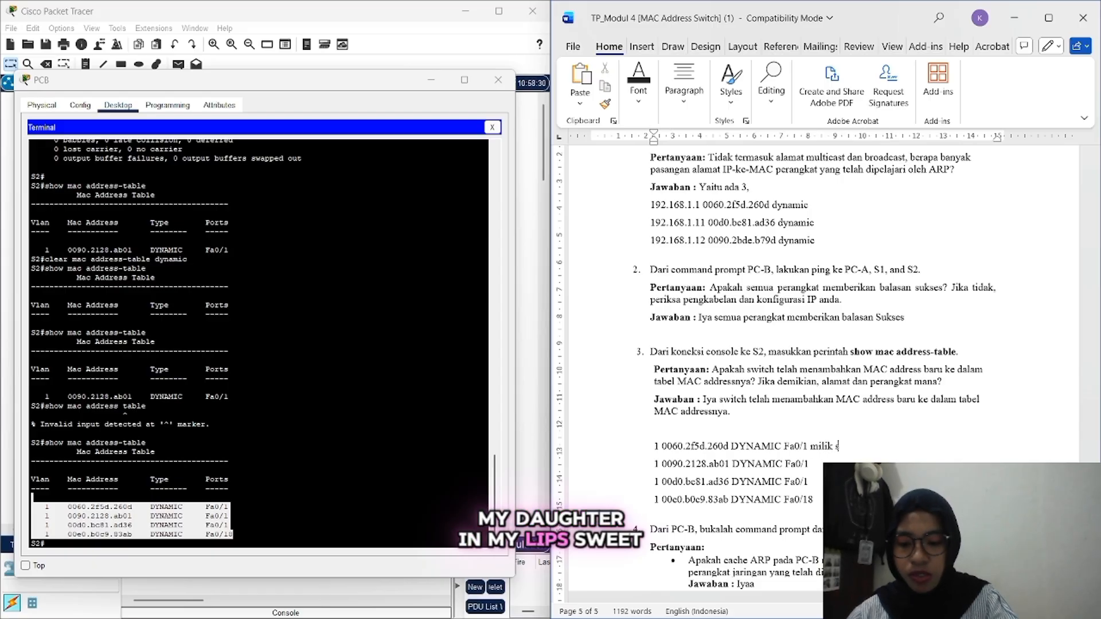
{"action": "type", "text": "wict"}
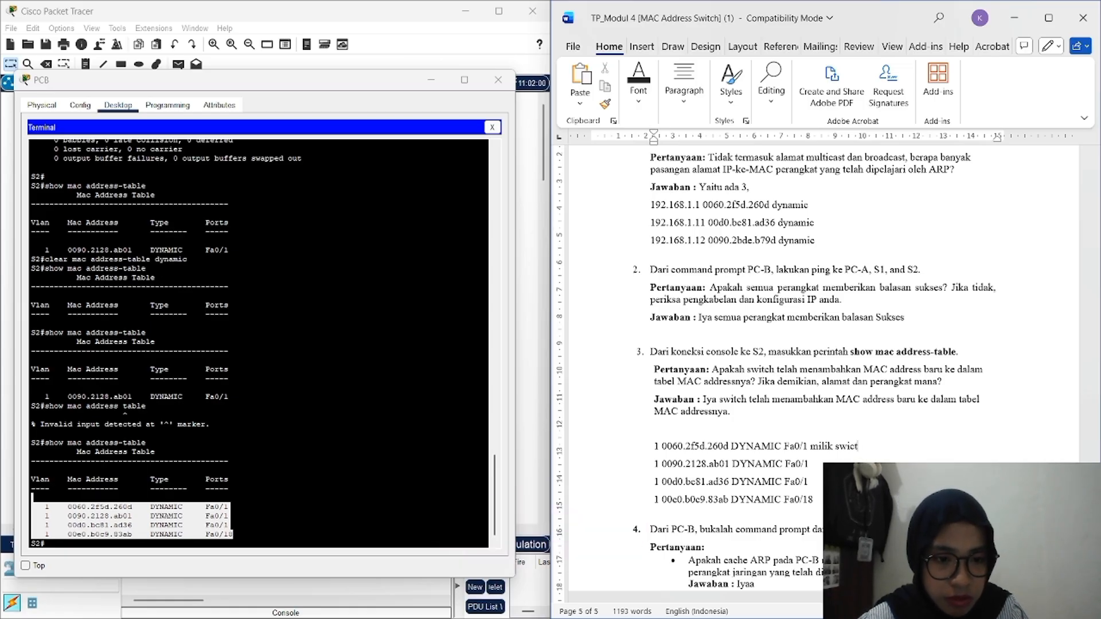
{"action": "key", "text": "BackSpace"}
{"action": "key", "text": "BackSpace"}
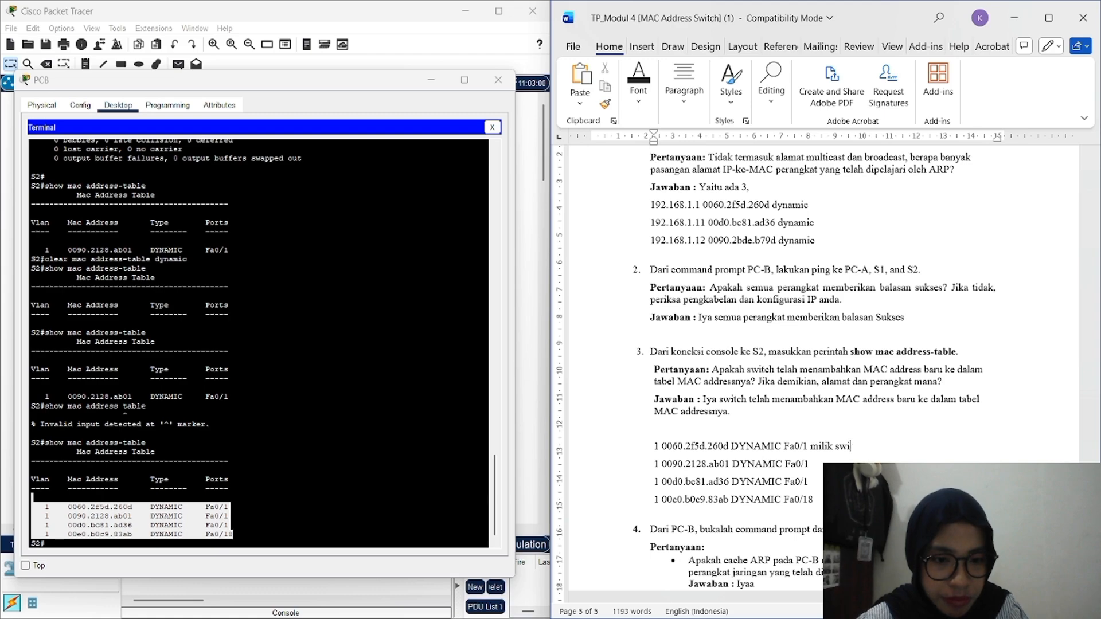
{"action": "type", "text": "tch "}
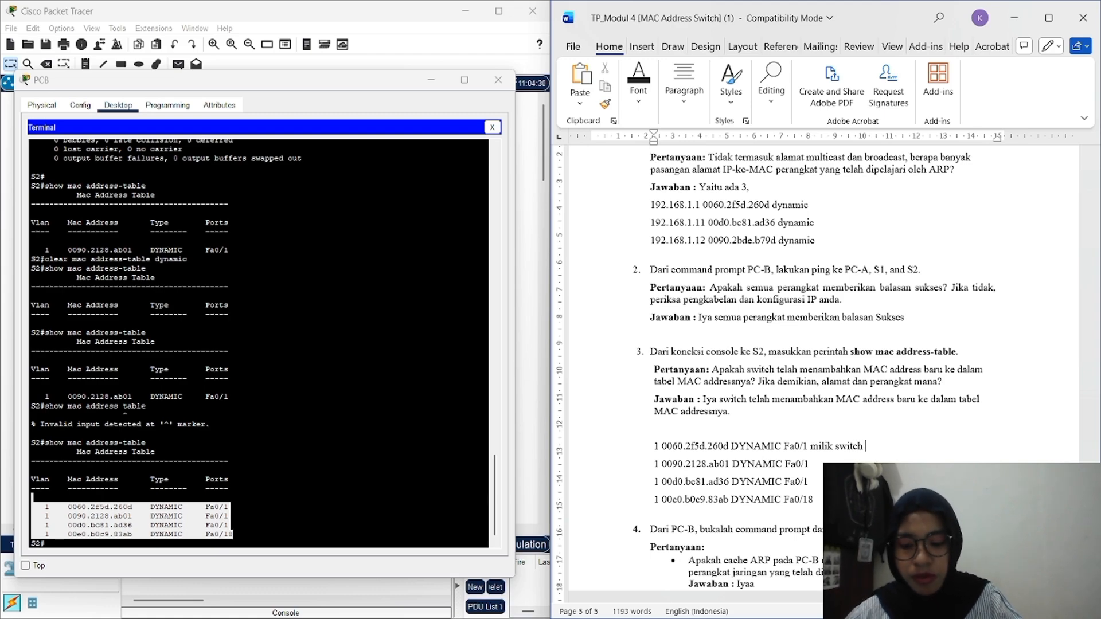
{"action": "type", "text": "1"}
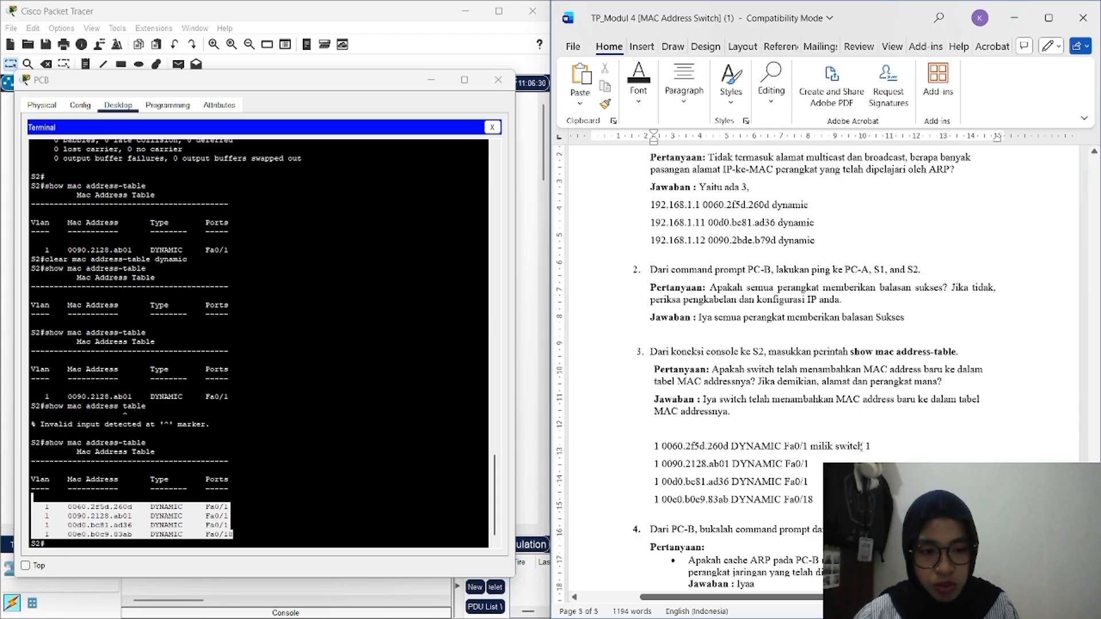
{"action": "left_click_drag", "start_coordinate": [863, 446], "coordinate": [811, 447]}
{"action": "key", "text": "ctrl+c"}
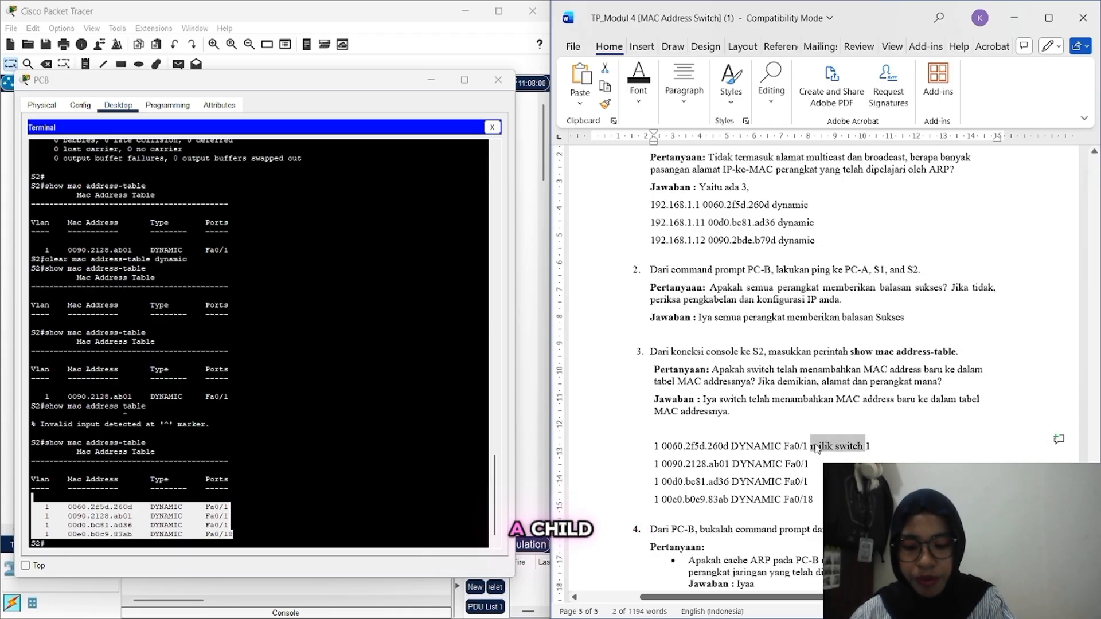
{"action": "left_click", "coordinate": [831, 460]}
{"action": "key", "text": "ctrl+v"}
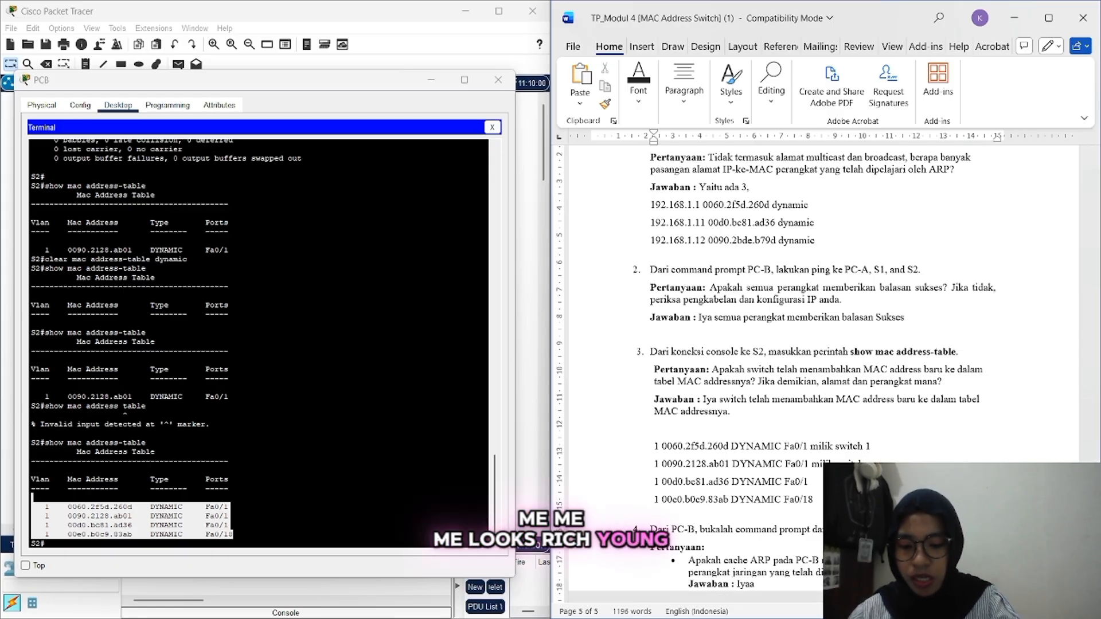
{"action": "type", "text": "2"}
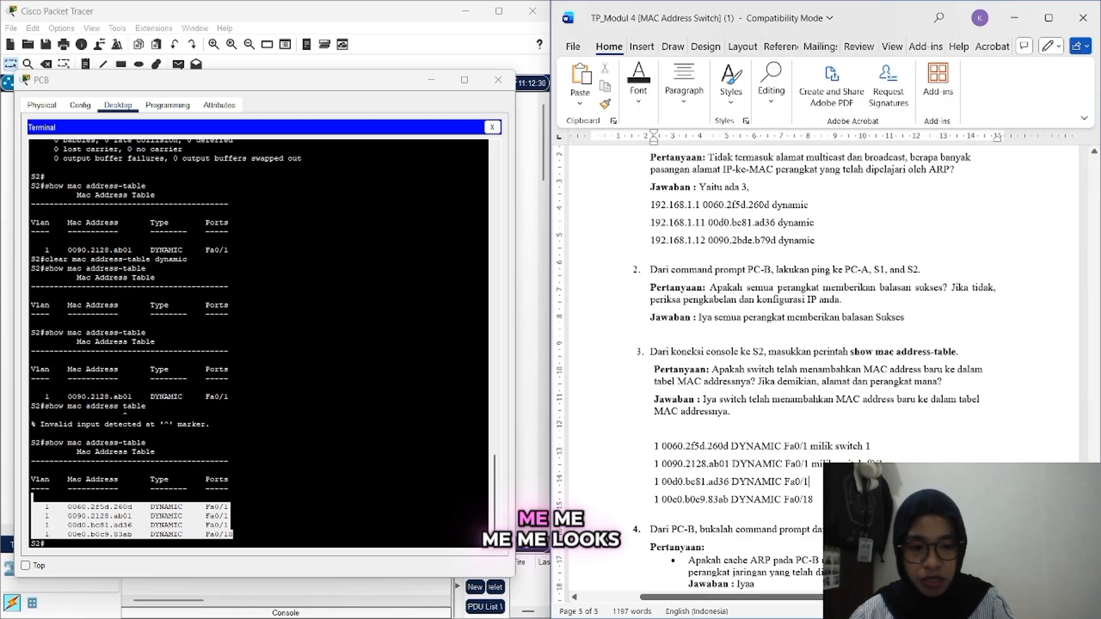
{"action": "type", "text": " milik PC"}
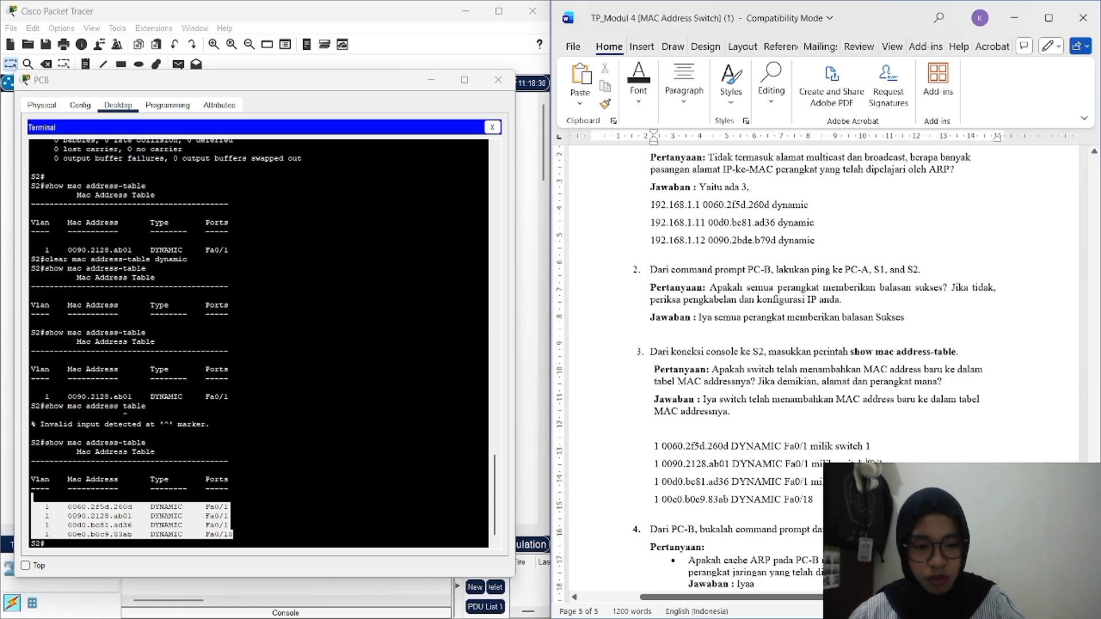
{"action": "key", "text": "BackSpace"}
{"action": "key", "text": "BackSpace"}
{"action": "key", "text": "BackSpace"}
{"action": "key", "text": "BackSpace"}
{"action": "key", "text": "BackSpace"}
{"action": "key", "text": "BackSpace"}
{"action": "key", "text": "BackSpace"}
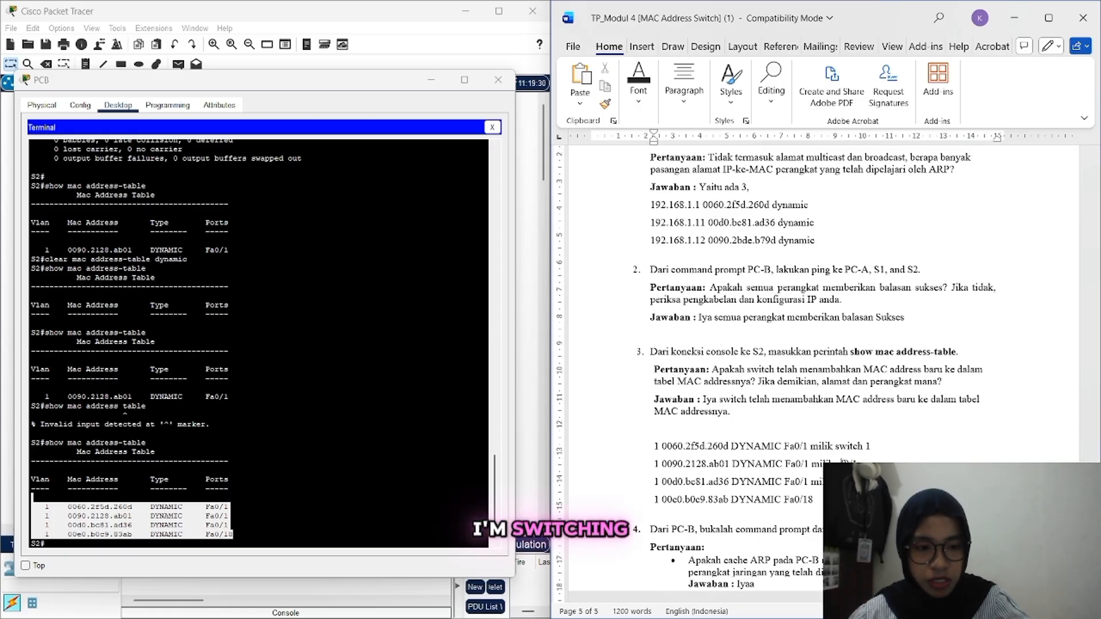
{"action": "type", "text": "port"}
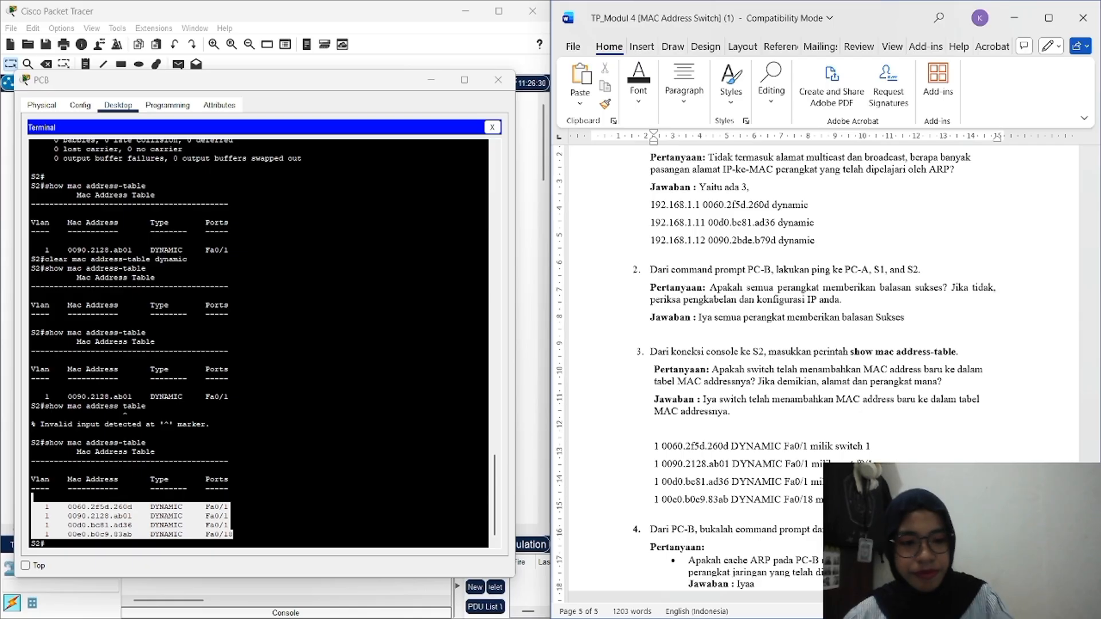
{"action": "scroll", "coordinate": [803, 373], "scroll_direction": "down", "scroll_amount": 5}
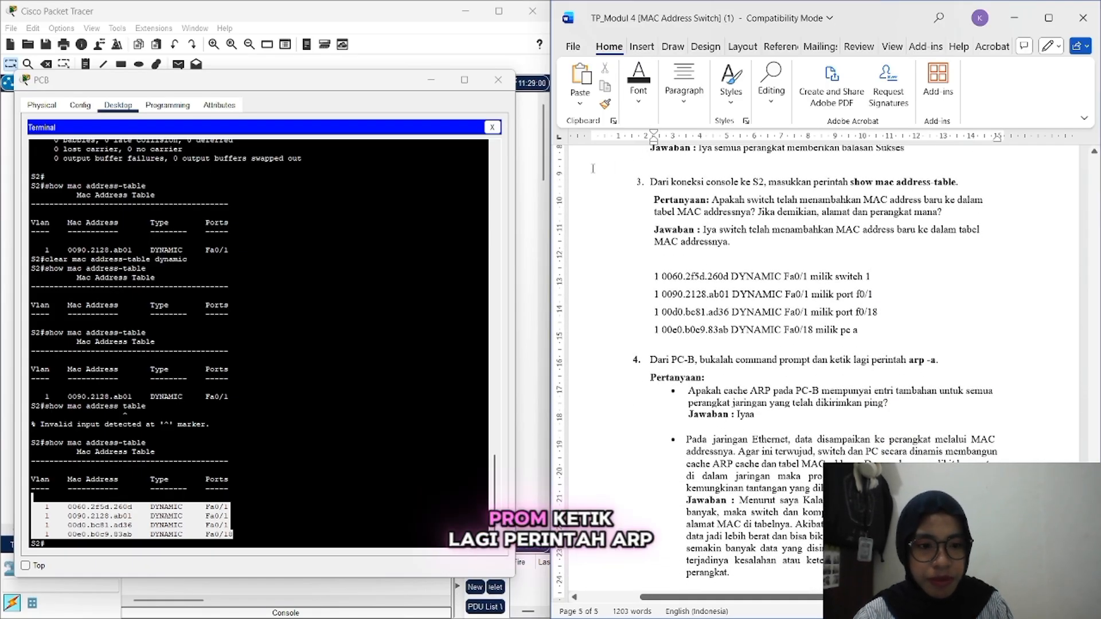
Step: Close S2's terminal, then run arp -a in PC-B's command prompt and review the entries
{"action": "left_click", "coordinate": [497, 127]}
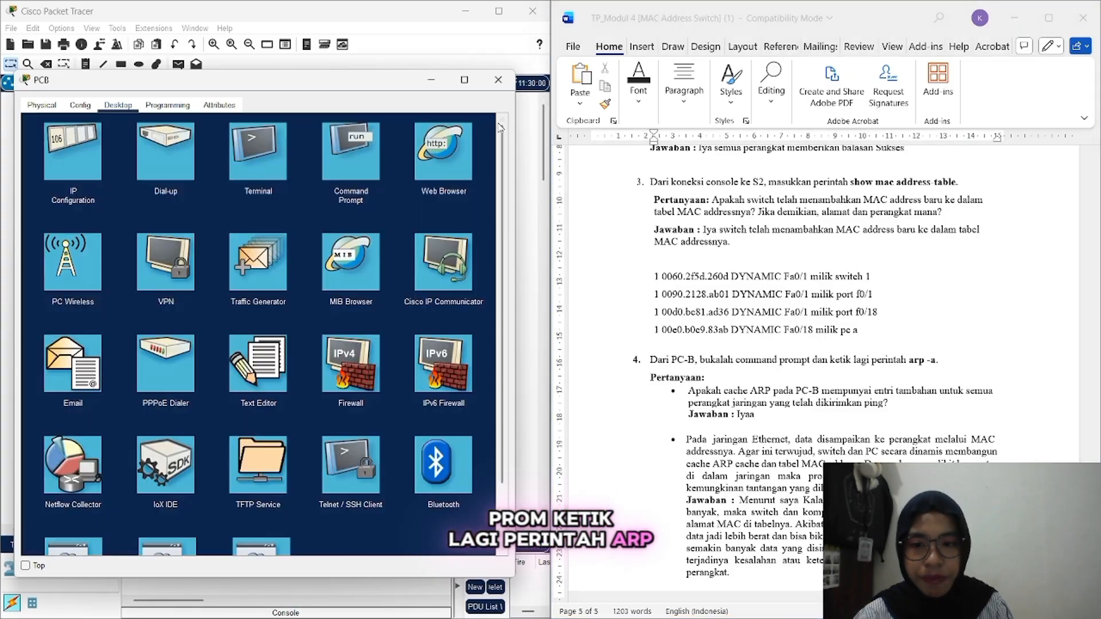
{"action": "left_click", "coordinate": [344, 166]}
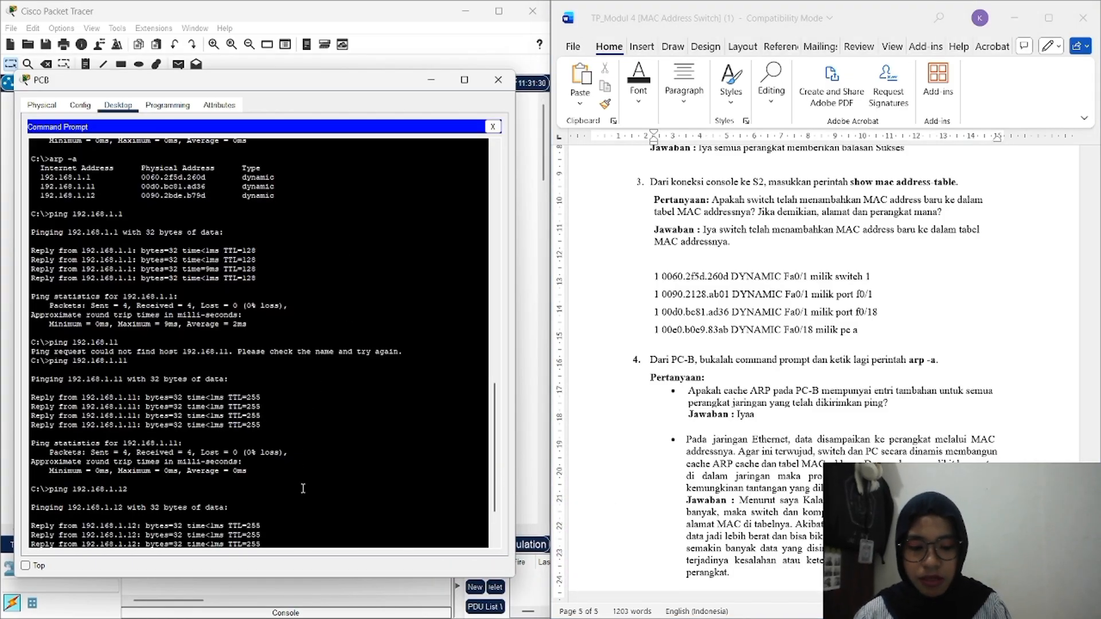
{"action": "scroll", "coordinate": [302, 488], "scroll_direction": "down", "scroll_amount": 3}
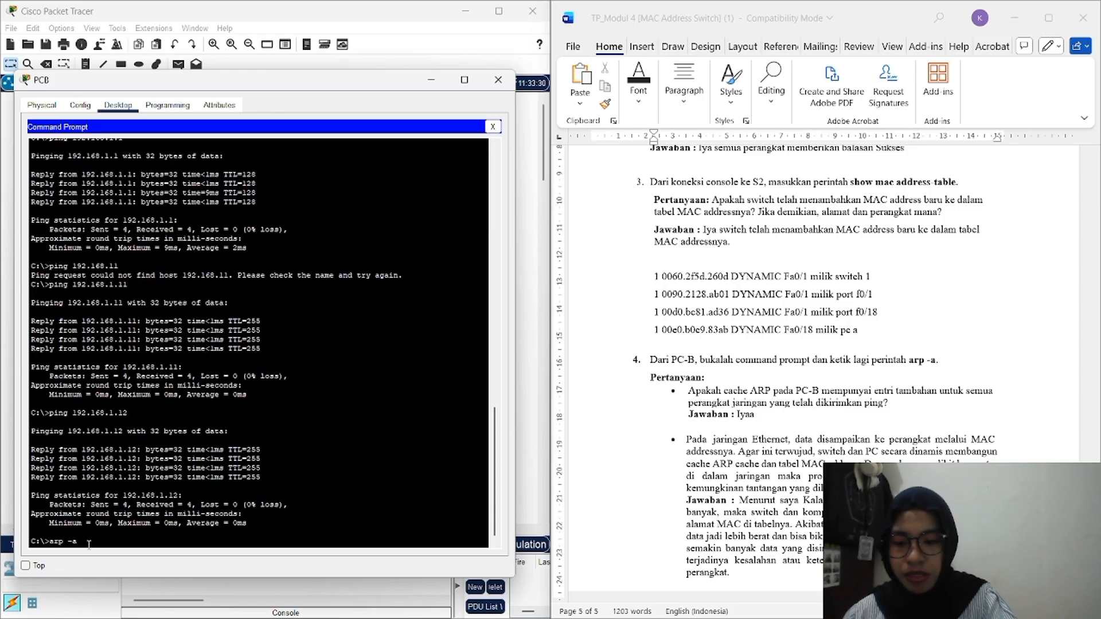
{"action": "type", "text": "arp -a"}
{"action": "key", "text": "Return"}
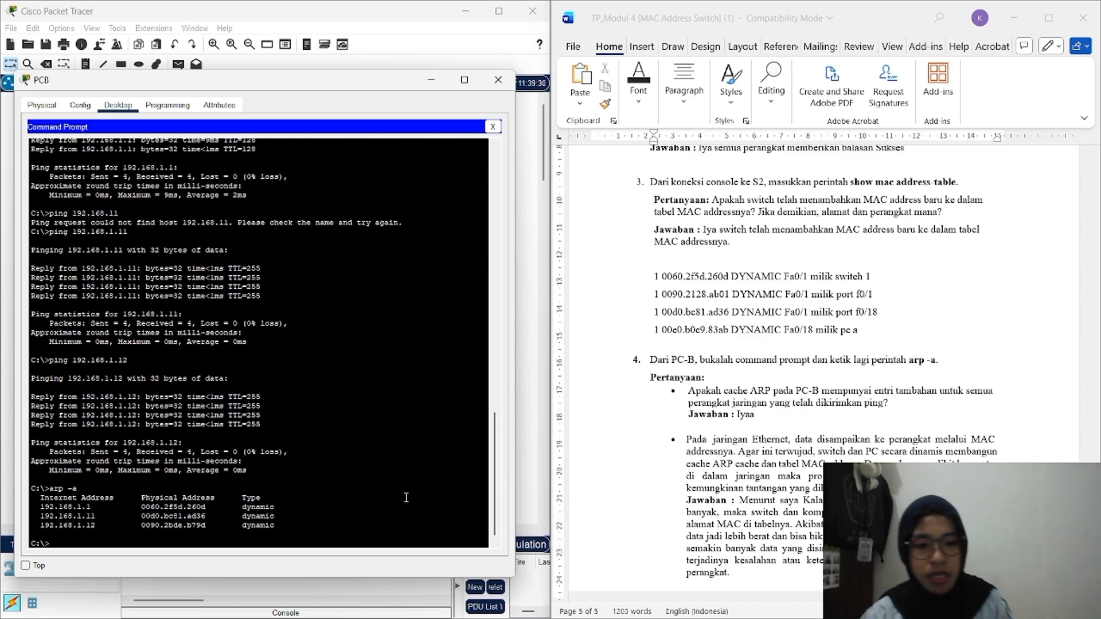
{"action": "scroll", "coordinate": [839, 441], "scroll_direction": "down", "scroll_amount": 3}
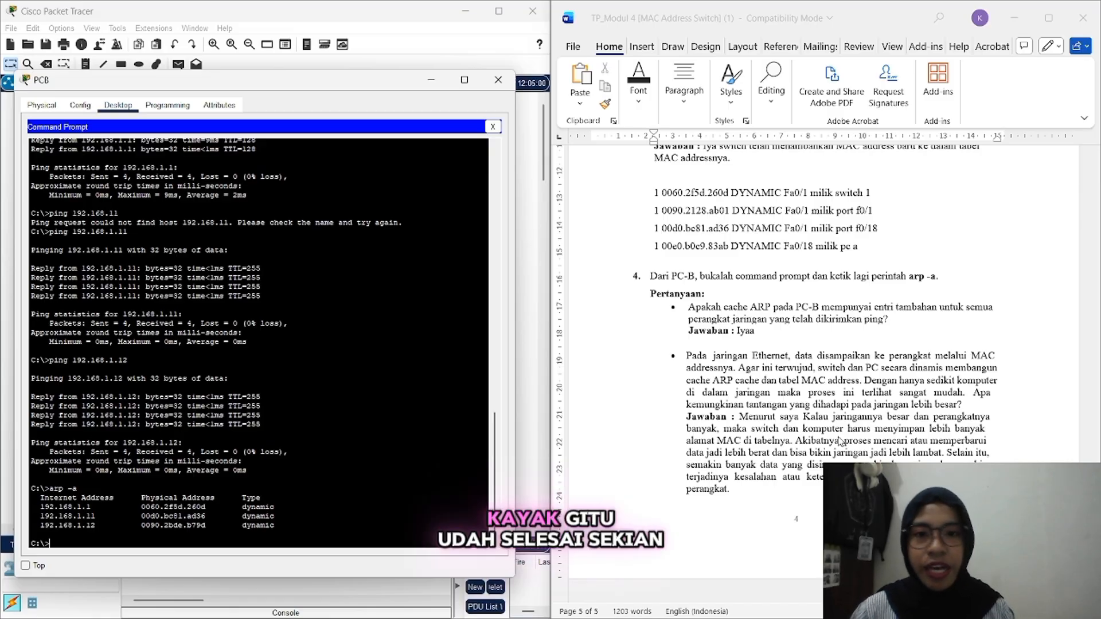
{"action": "scroll", "coordinate": [836, 299], "scroll_direction": "up", "scroll_amount": 20}
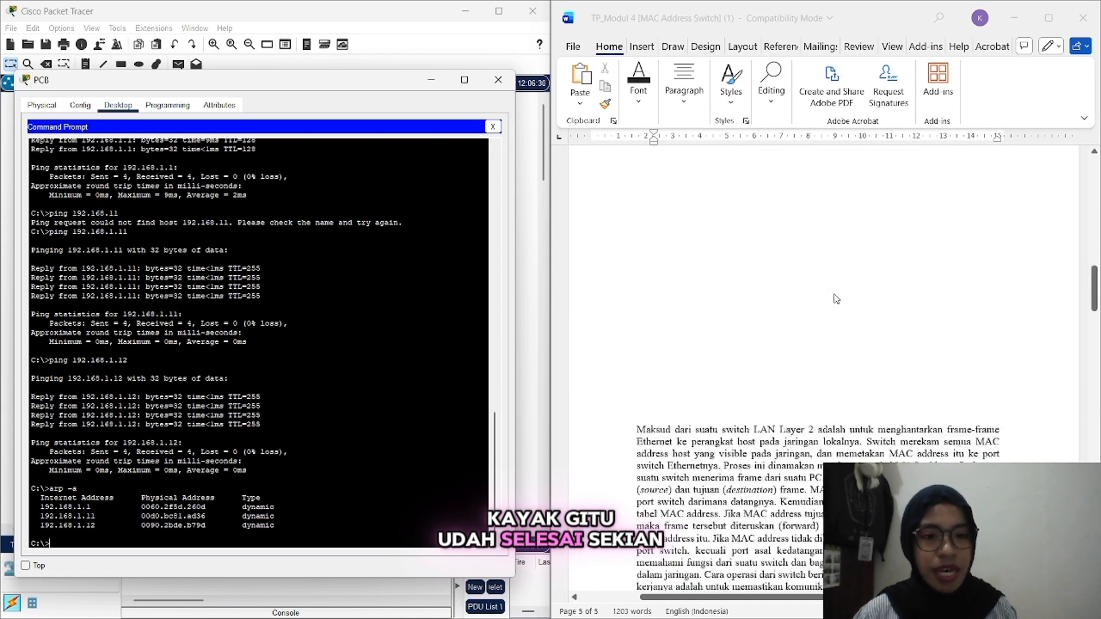
{"action": "scroll", "coordinate": [836, 299], "scroll_direction": "up", "scroll_amount": 3}
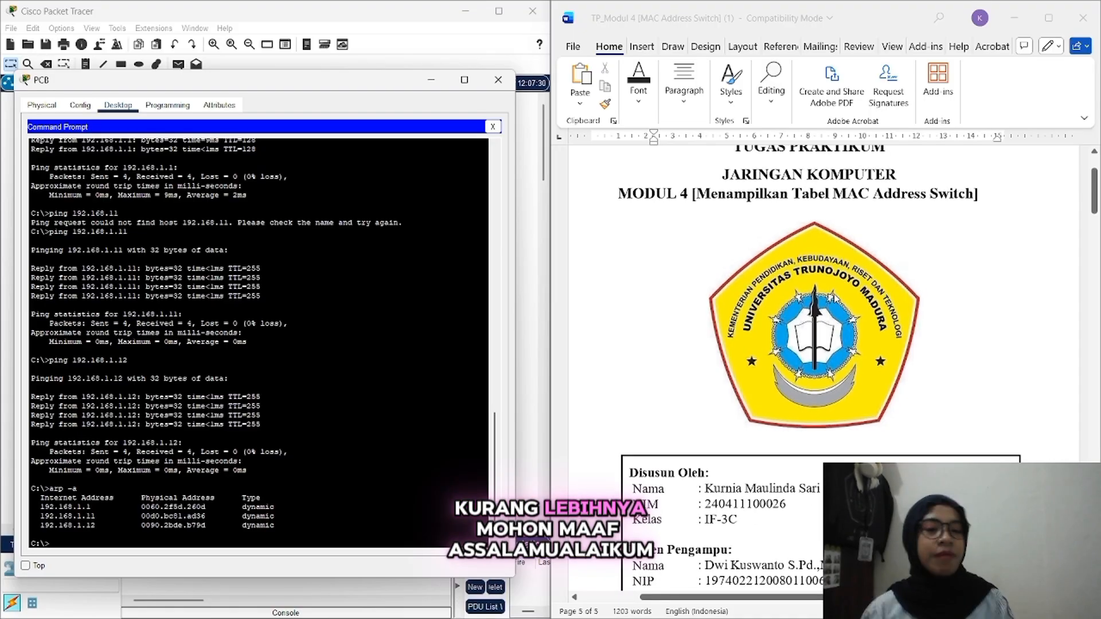